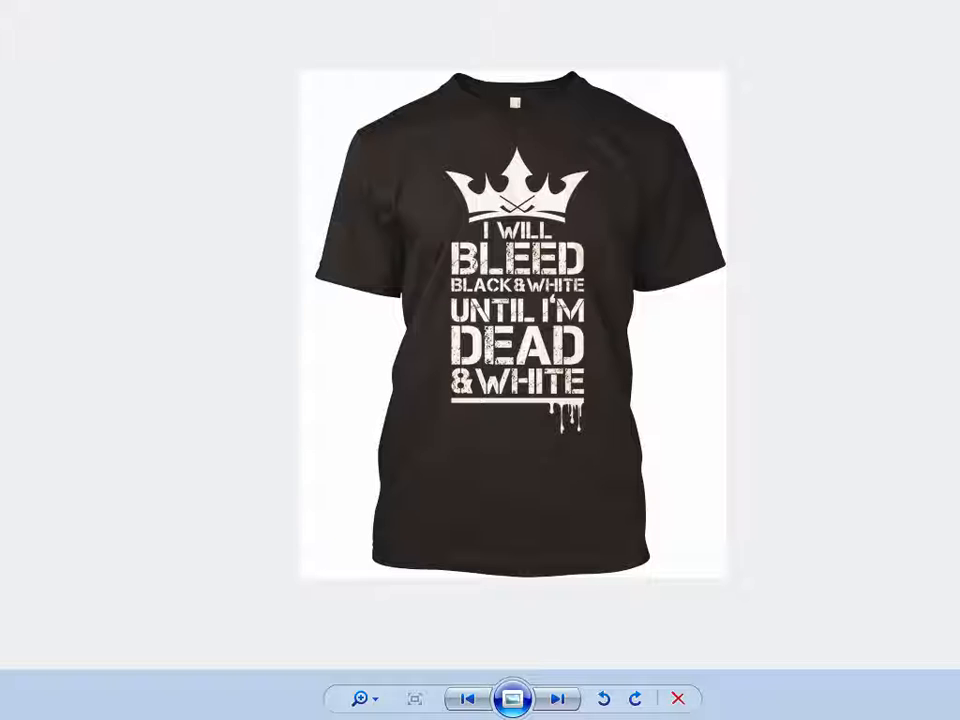
- Compare the Bleed shirt mockups from the crown design through the red and blue versions, and view the layered artwork in Photoshop
{"action": "left_click", "coordinate": [562, 699]}
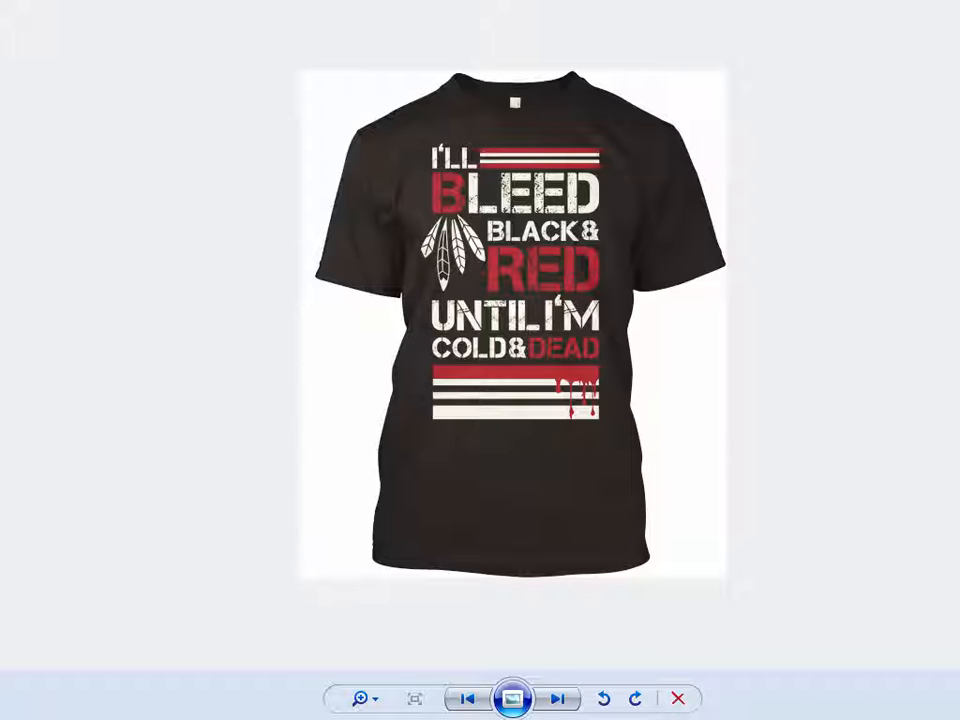
{"action": "left_click", "coordinate": [556, 704]}
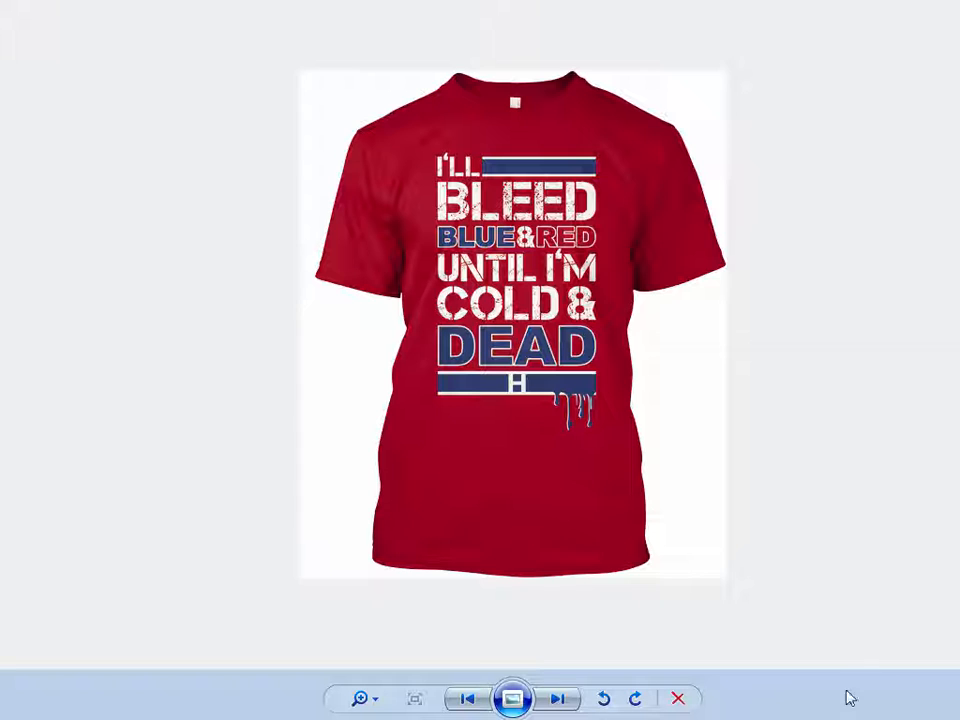
{"action": "left_click", "coordinate": [558, 700]}
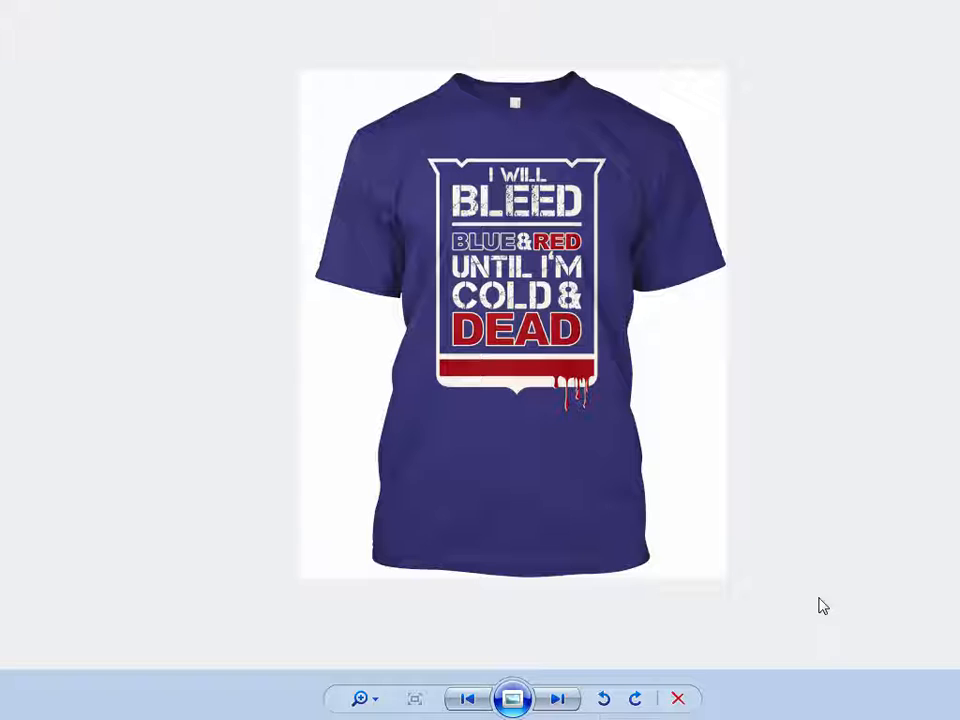
{"action": "left_click", "coordinate": [470, 698]}
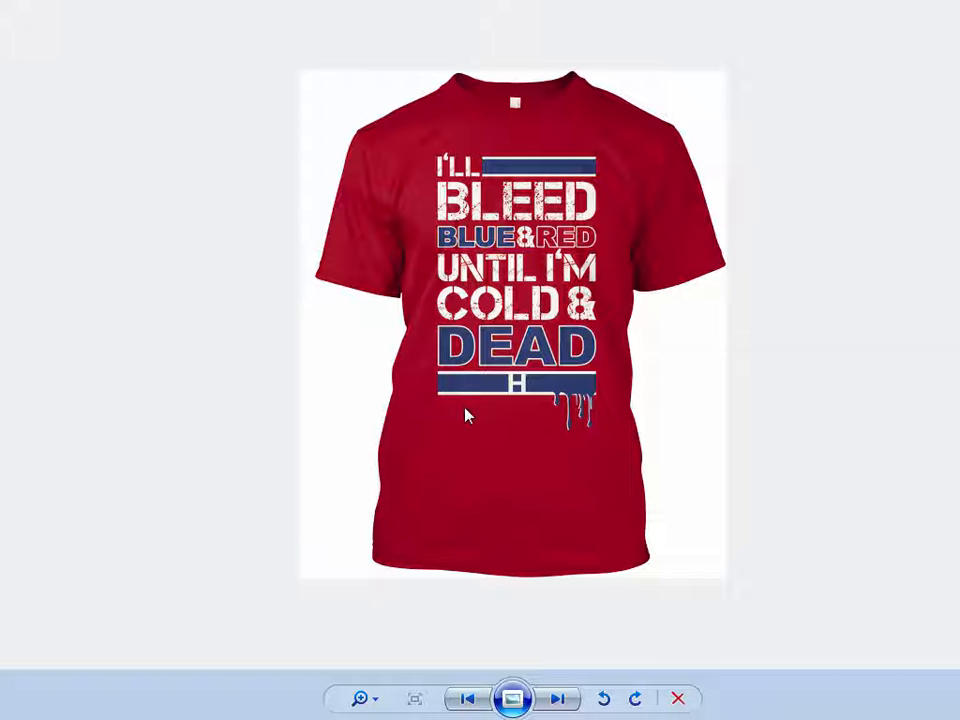
{"action": "left_click", "coordinate": [558, 699]}
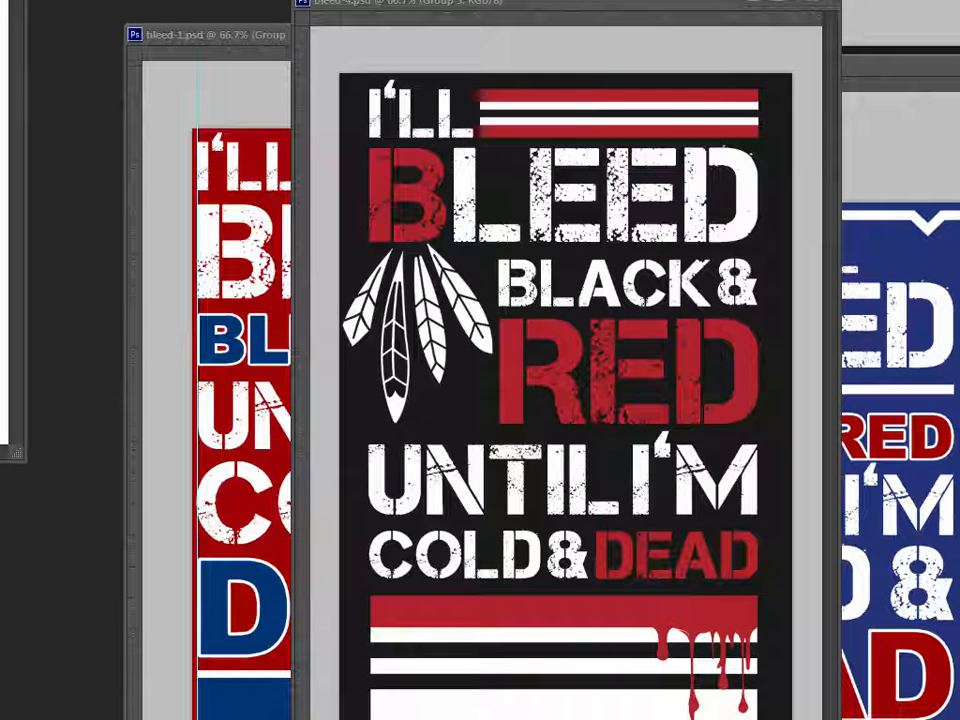
{"action": "left_click_drag", "start_coordinate": [0, 0], "coordinate": [686, 119]}
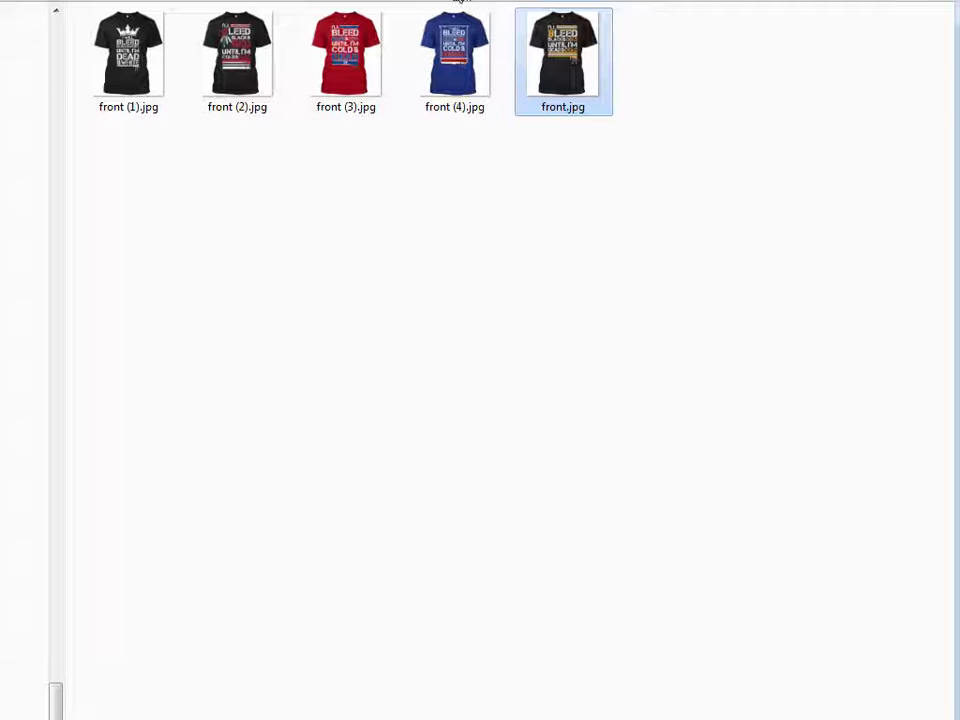
- Reopen the Bleed folder and view the black and red shirt mockup front (2).jpg
{"action": "key", "text": "alt+Left"}
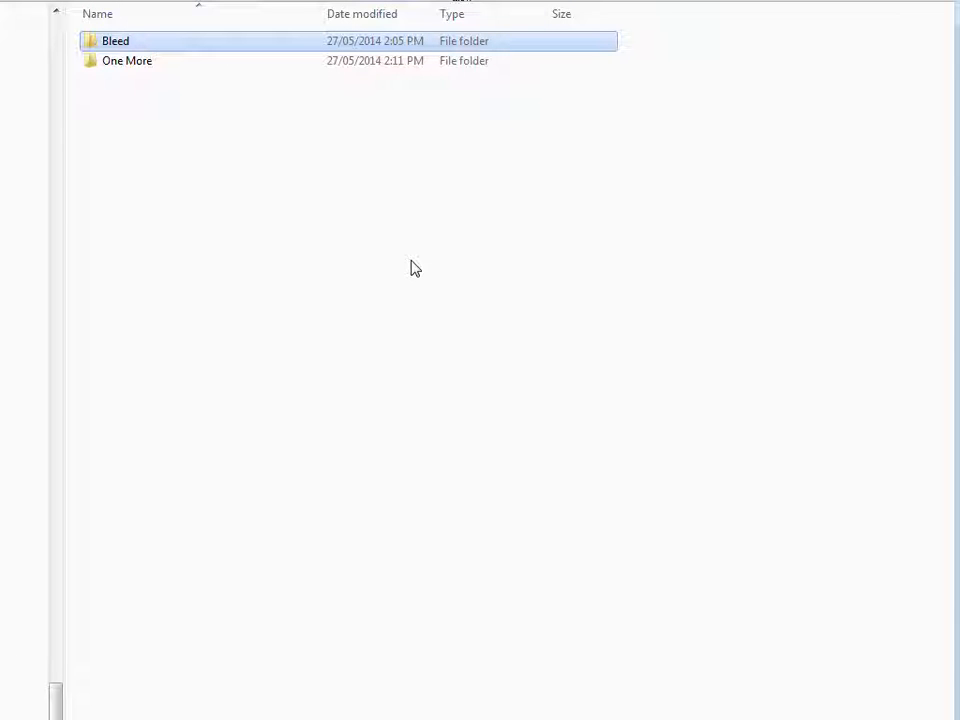
{"action": "double_click", "coordinate": [133, 43]}
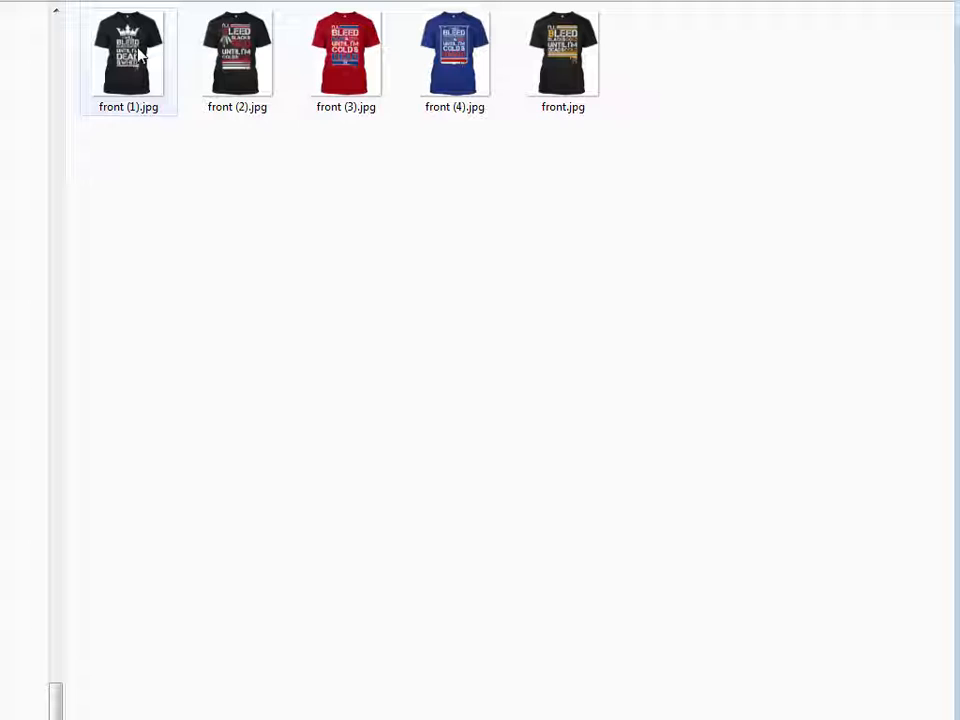
{"action": "double_click", "coordinate": [218, 85]}
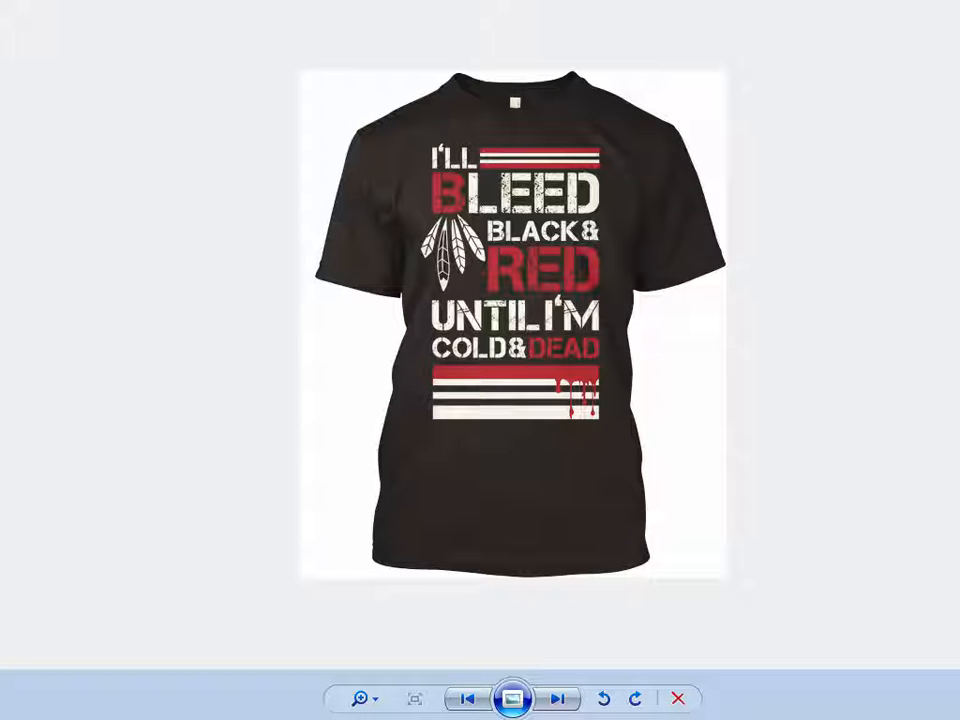
- View front (3).jpg and the mockups that follow it in the Bleed folder, ending with the crown design, and close the viewer
{"action": "key", "text": "alt+F4"}
{"action": "double_click", "coordinate": [349, 44]}
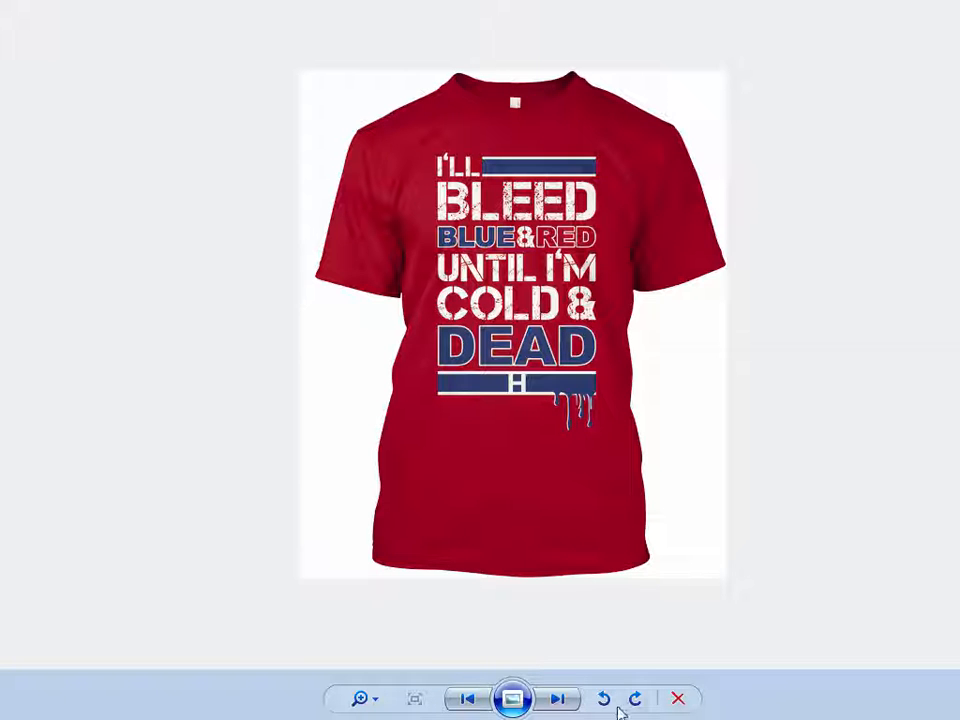
{"action": "left_click", "coordinate": [559, 705]}
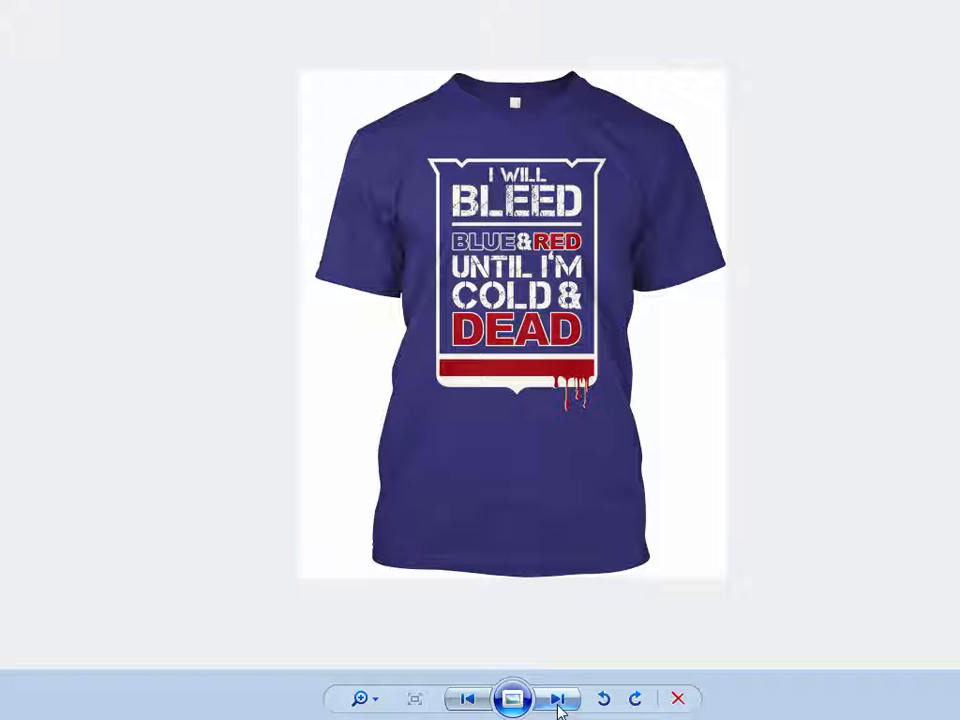
{"action": "left_click", "coordinate": [559, 705]}
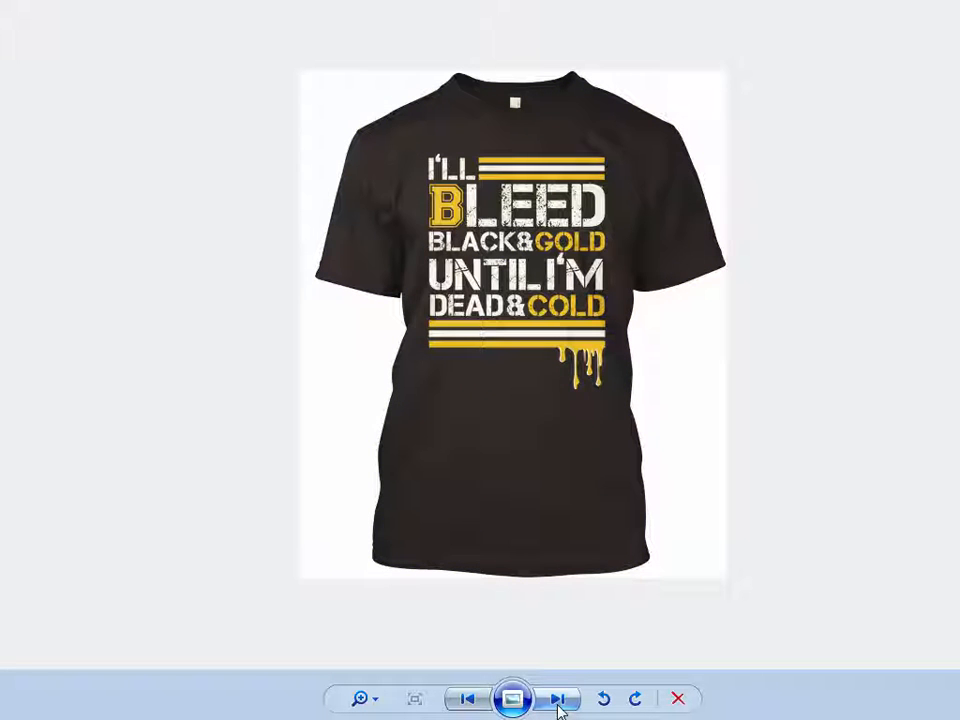
{"action": "left_click", "coordinate": [559, 705]}
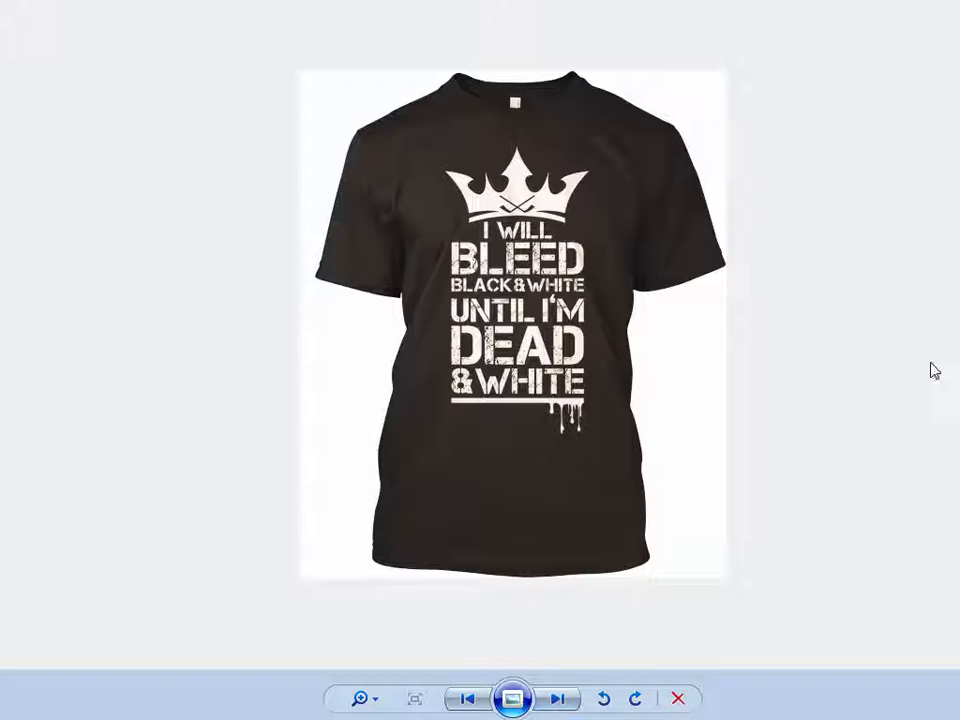
{"action": "left_click", "coordinate": [957, 2]}
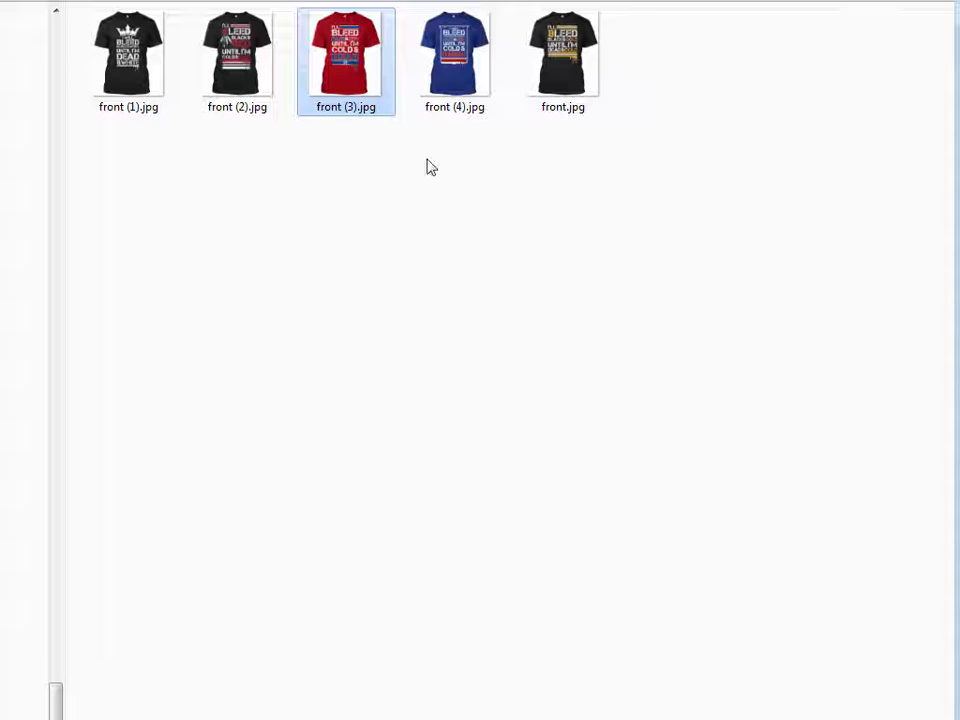
- Go to the One More folder and open the red shirt mockup front (2).jpg
{"action": "left_click", "coordinate": [628, 313]}
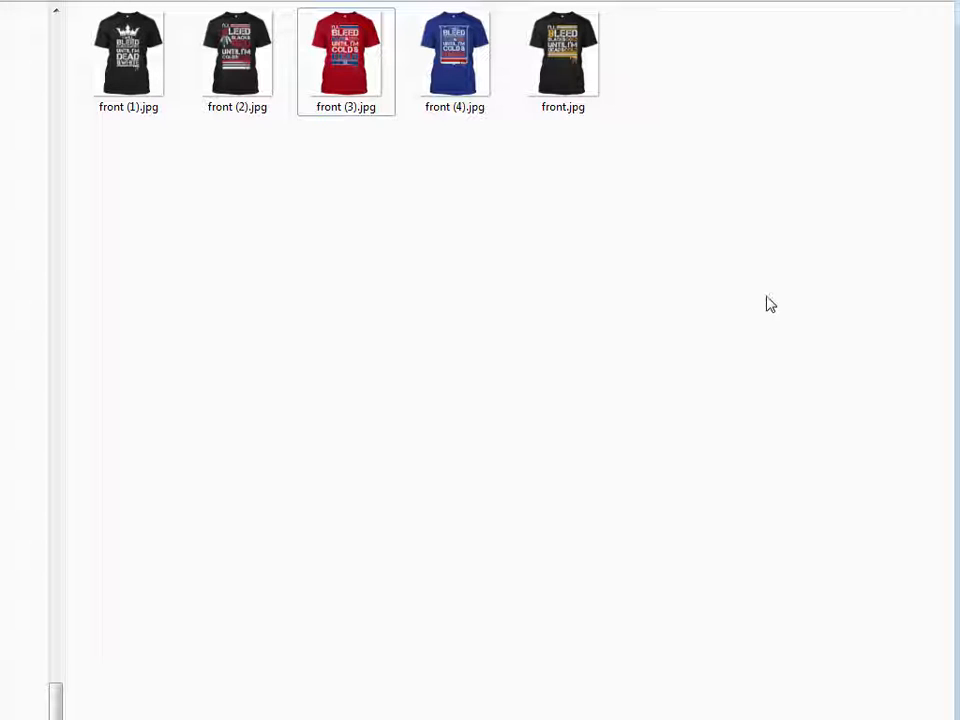
{"action": "key", "text": "BackSpace"}
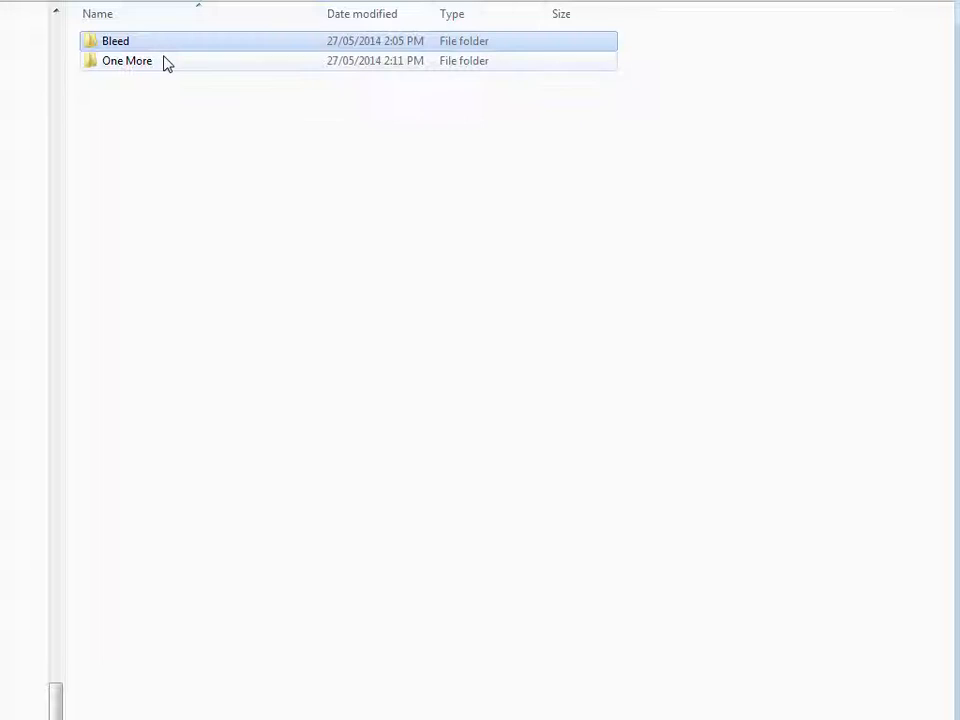
{"action": "double_click", "coordinate": [159, 61]}
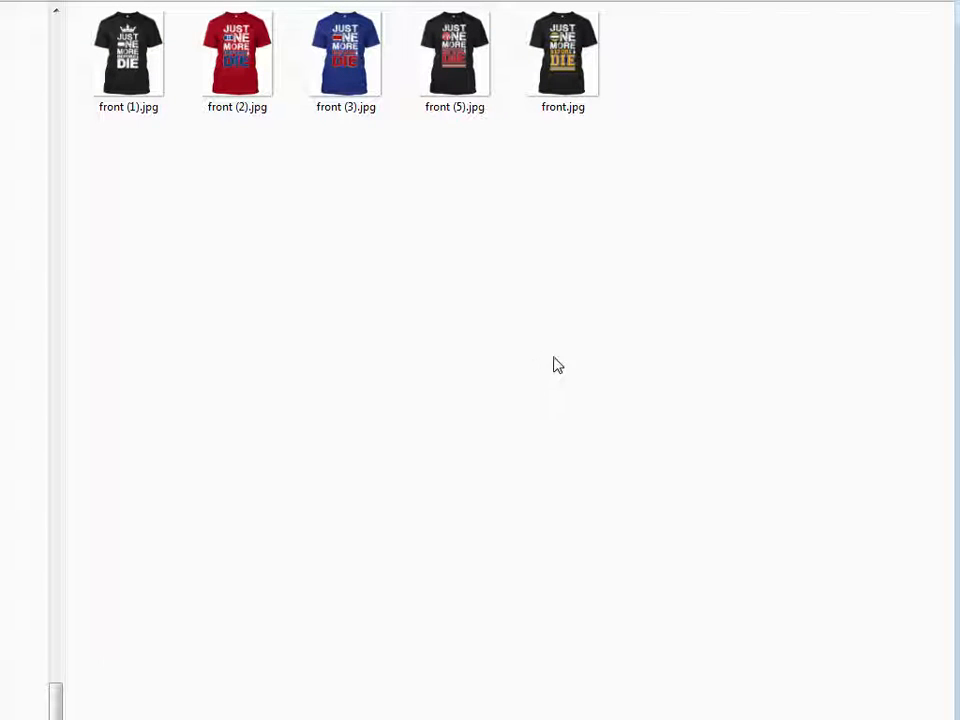
{"action": "double_click", "coordinate": [233, 73]}
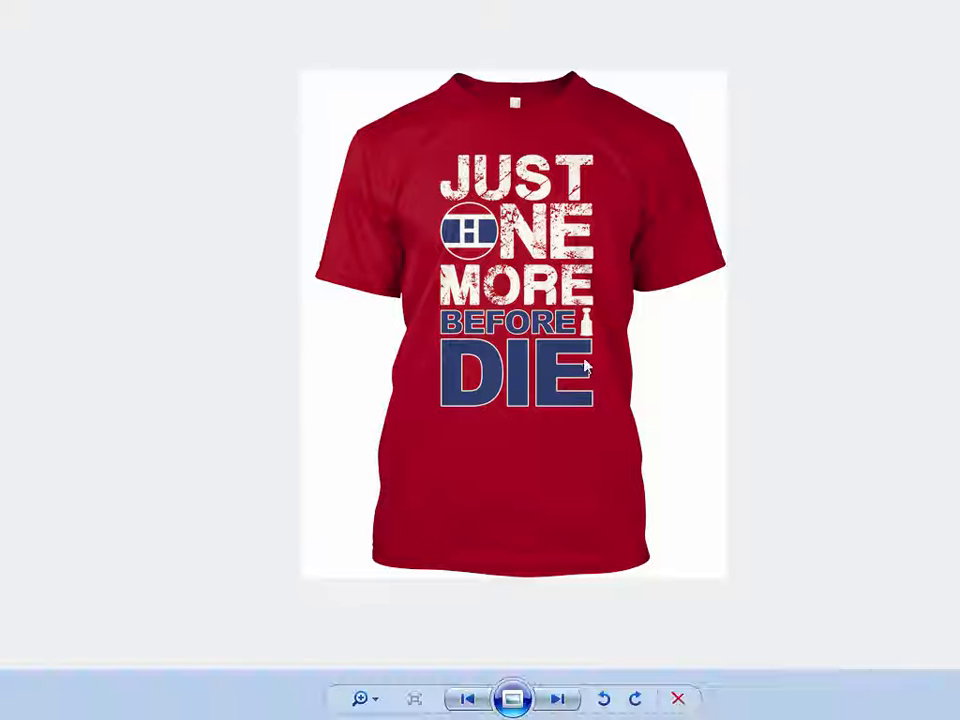
- Look through the remaining "Just One More Before I Die" shirt mockups and close the image viewer
{"action": "left_click", "coordinate": [566, 700]}
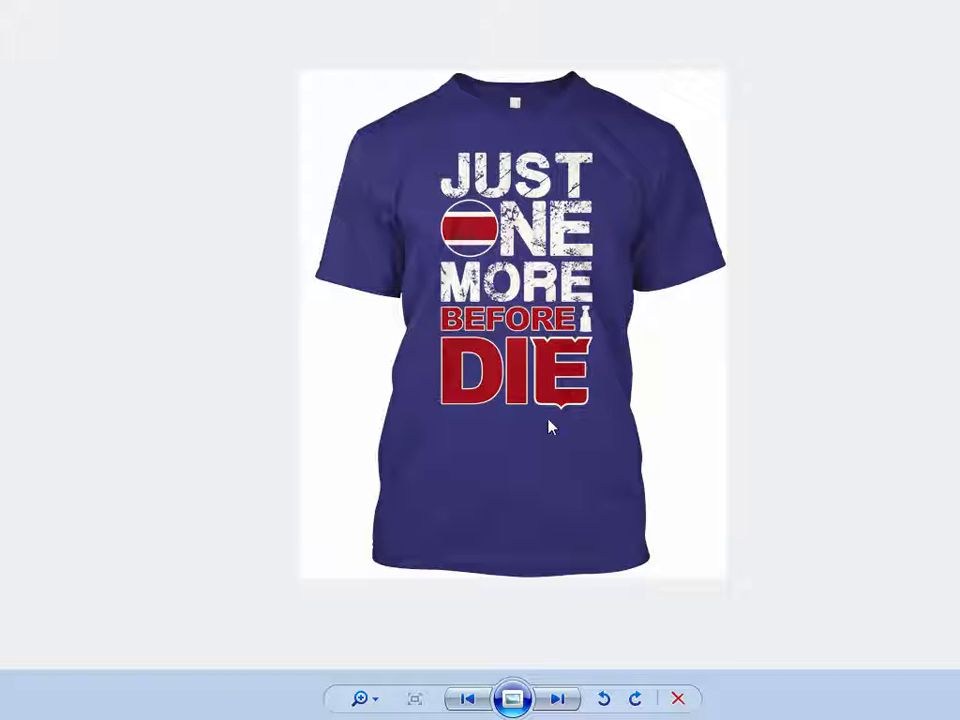
{"action": "left_click", "coordinate": [558, 700]}
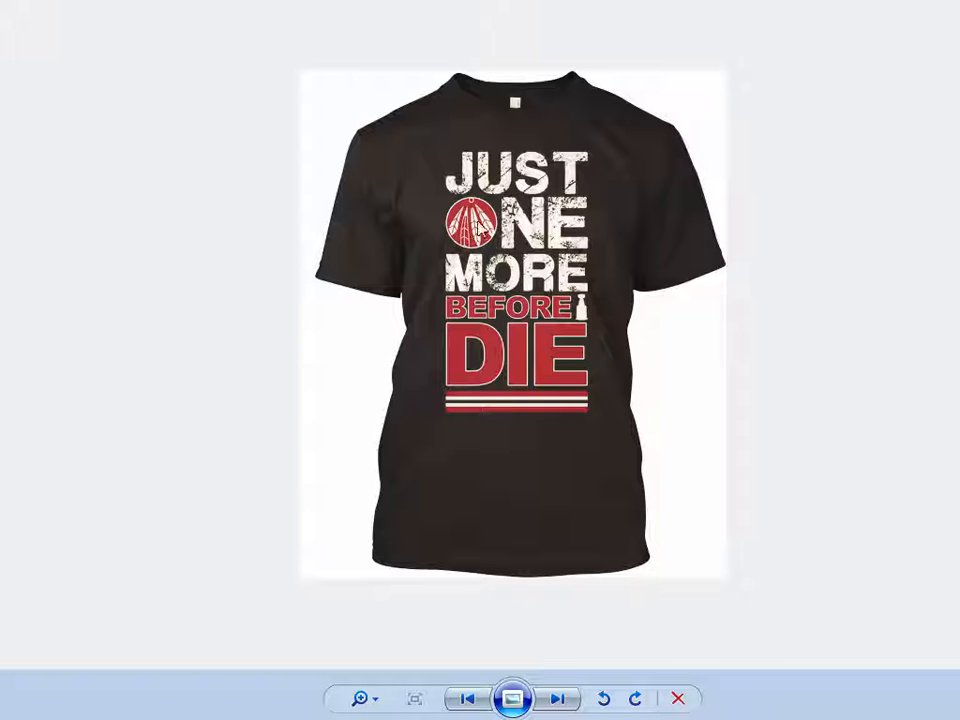
{"action": "left_click", "coordinate": [556, 699]}
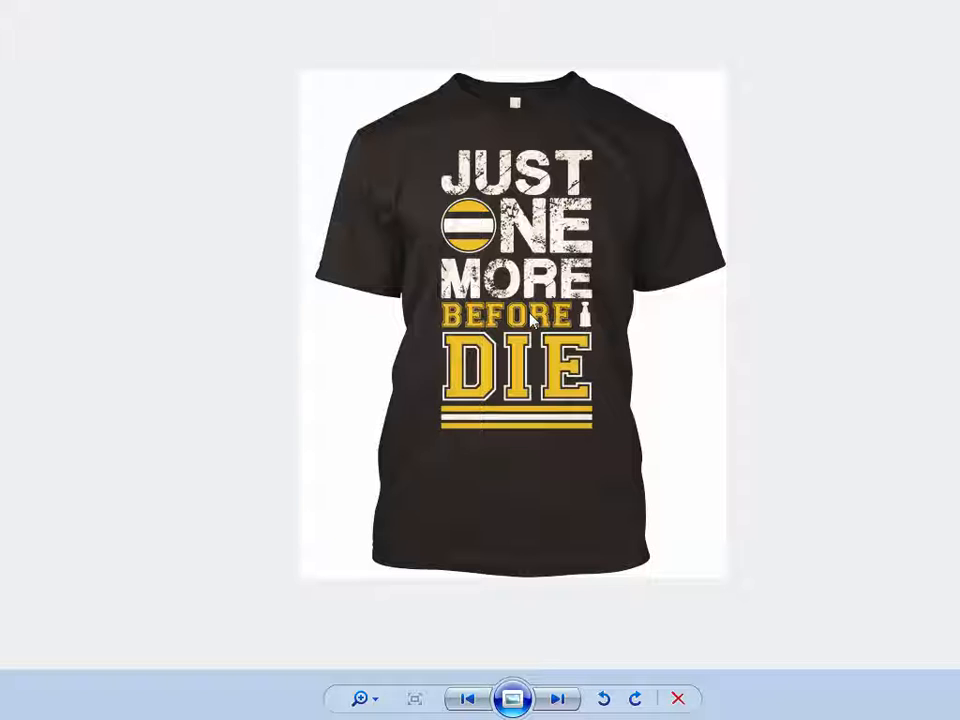
{"action": "left_click", "coordinate": [566, 701]}
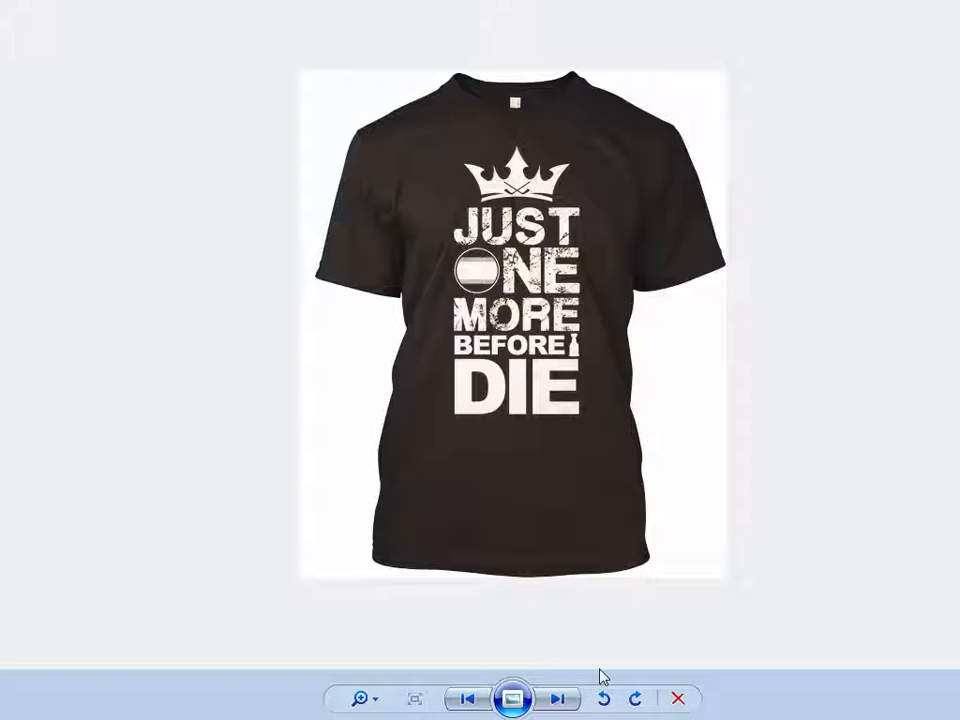
{"action": "left_click", "coordinate": [560, 700]}
{"action": "left_click", "coordinate": [560, 700]}
{"action": "left_click", "coordinate": [560, 700]}
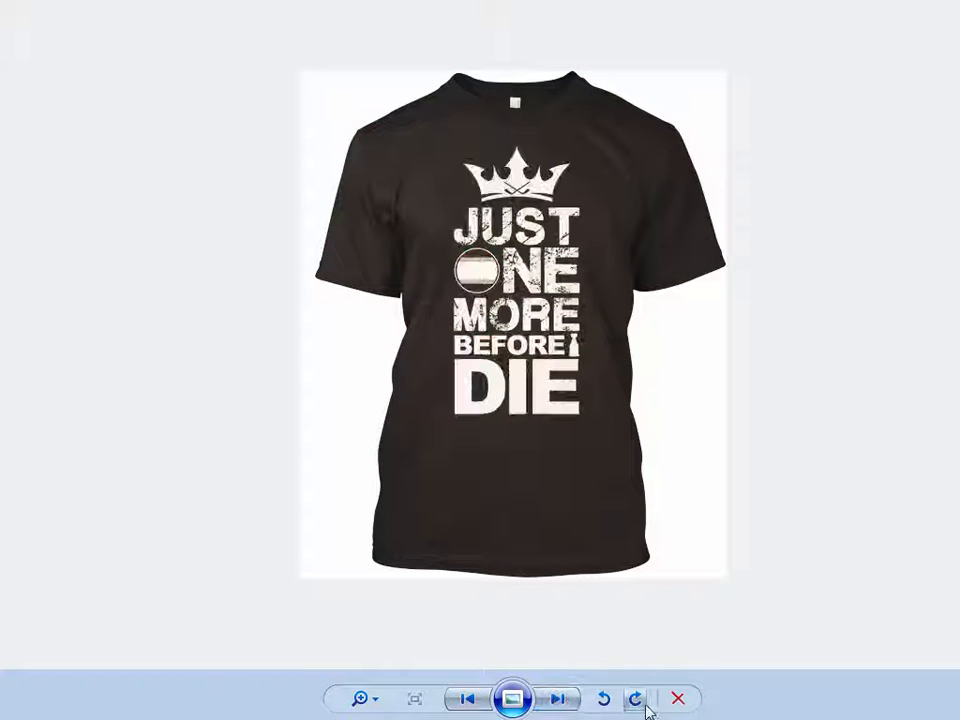
{"action": "left_click", "coordinate": [678, 699]}
{"action": "left_click", "coordinate": [749, 545]}
{"action": "left_click", "coordinate": [945, 2]}
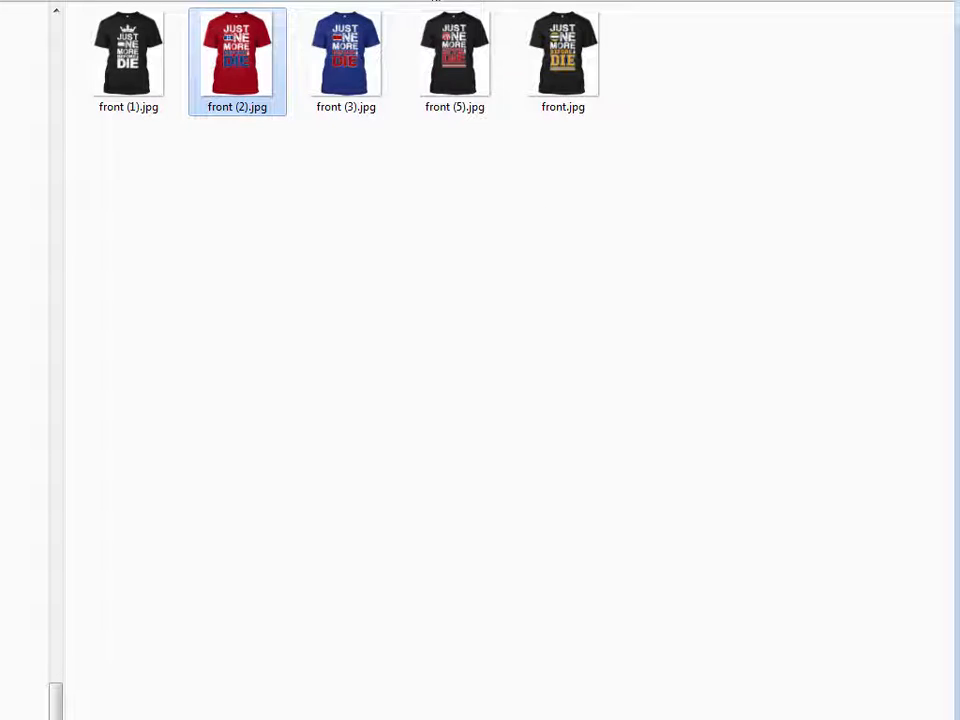
- Switch to the Teespring dashboard in Chrome and open the "I'll Bleed Black & Gold Until I Die" campaign page to read its title
{"action": "left_click", "coordinate": [460, 0]}
{"action": "double_click", "coordinate": [110, 43]}
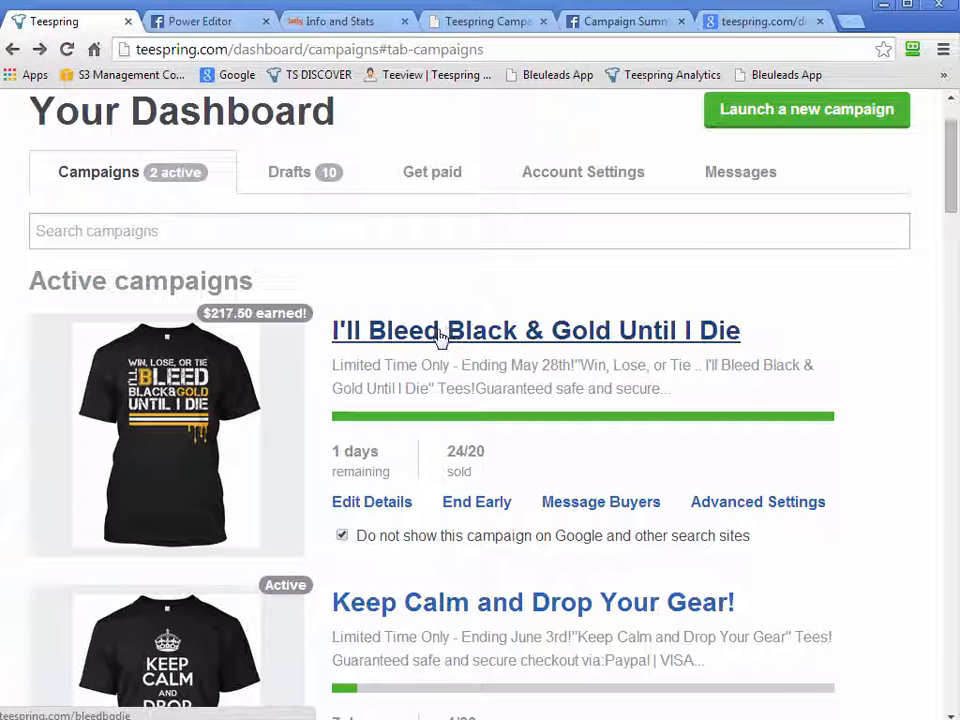
{"action": "left_click", "coordinate": [440, 338]}
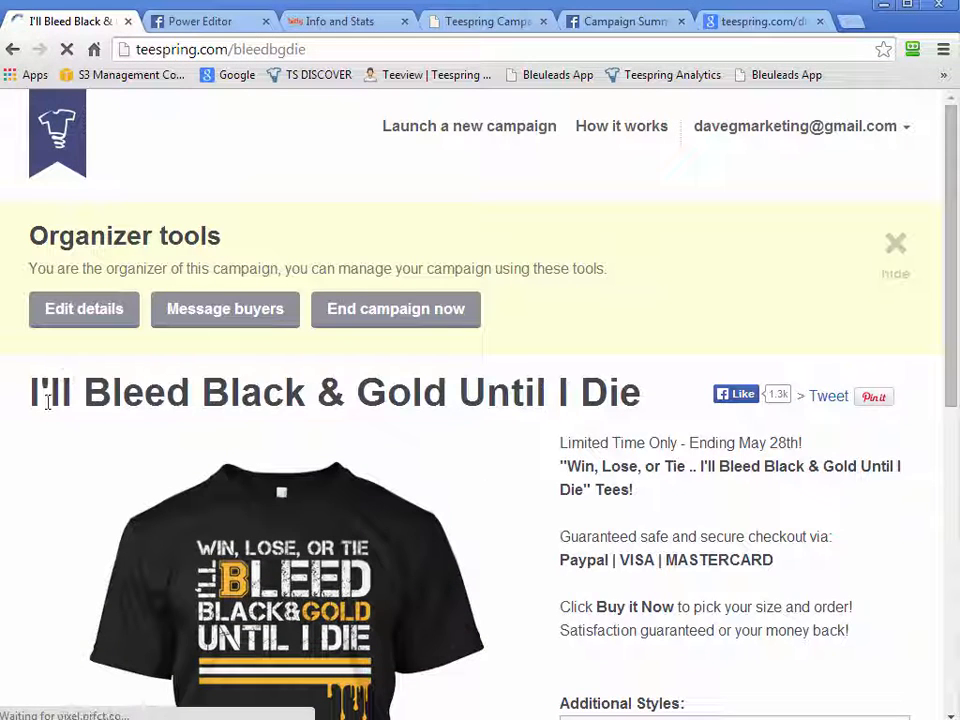
{"action": "left_click_drag", "start_coordinate": [32, 394], "coordinate": [484, 392]}
{"action": "left_click", "coordinate": [554, 394]}
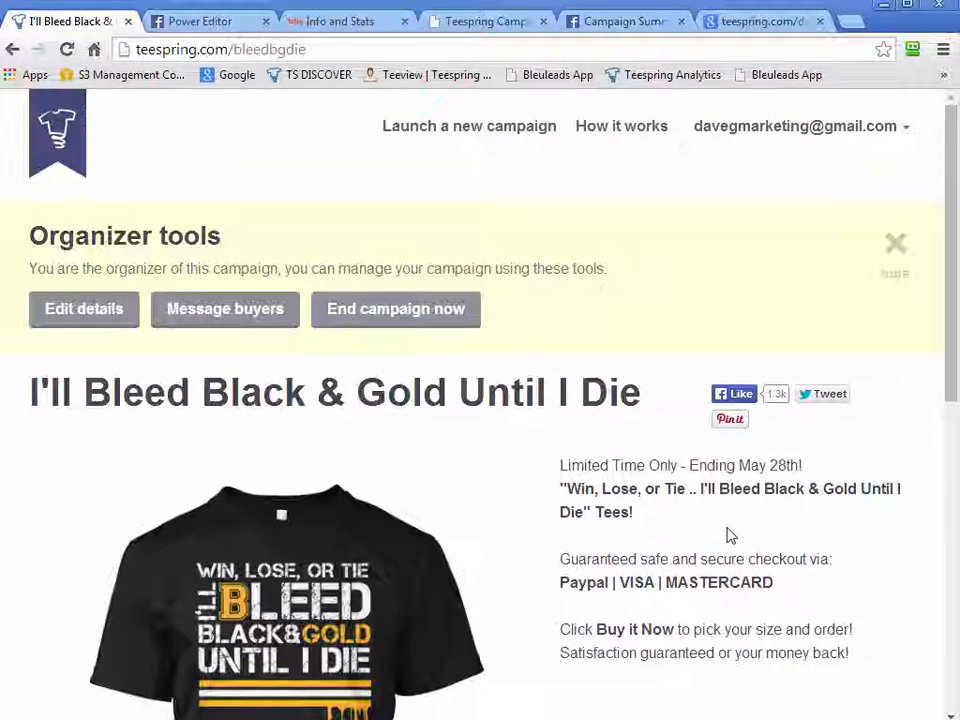
- Examine the campaign page's slogan, end date, checkout text, shirt styles and sales progress
{"action": "scroll", "coordinate": [729, 536], "scroll_direction": "down", "scroll_amount": 1}
{"action": "left_click_drag", "start_coordinate": [846, 561], "coordinate": [748, 415]}
{"action": "left_click", "coordinate": [572, 394]}
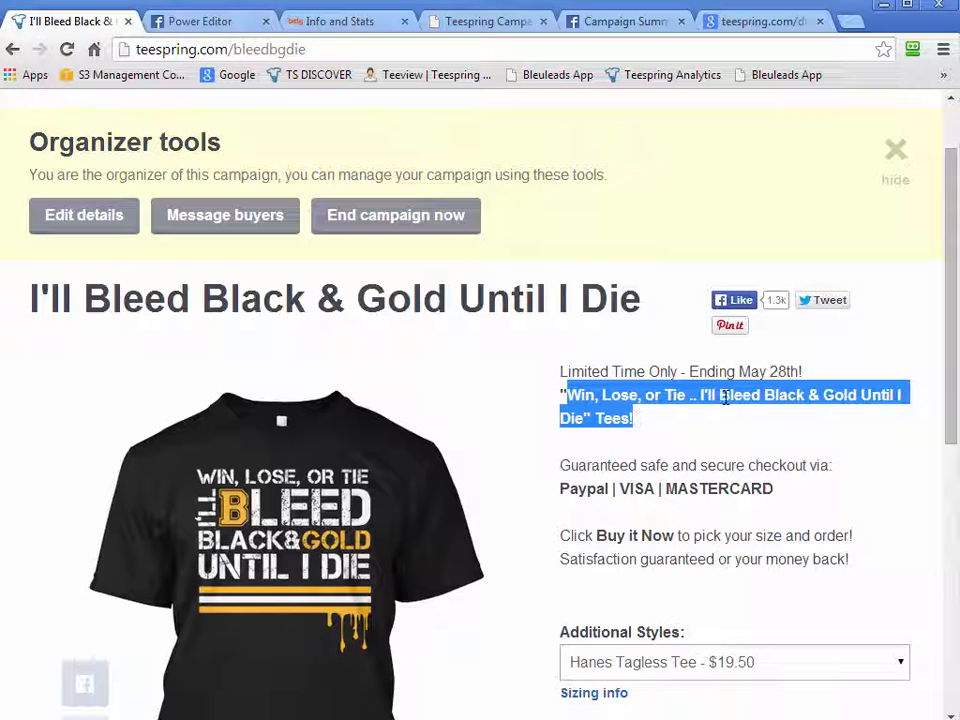
{"action": "left_click", "coordinate": [726, 397]}
{"action": "left_click_drag", "start_coordinate": [797, 371], "coordinate": [740, 371]}
{"action": "left_click", "coordinate": [800, 388]}
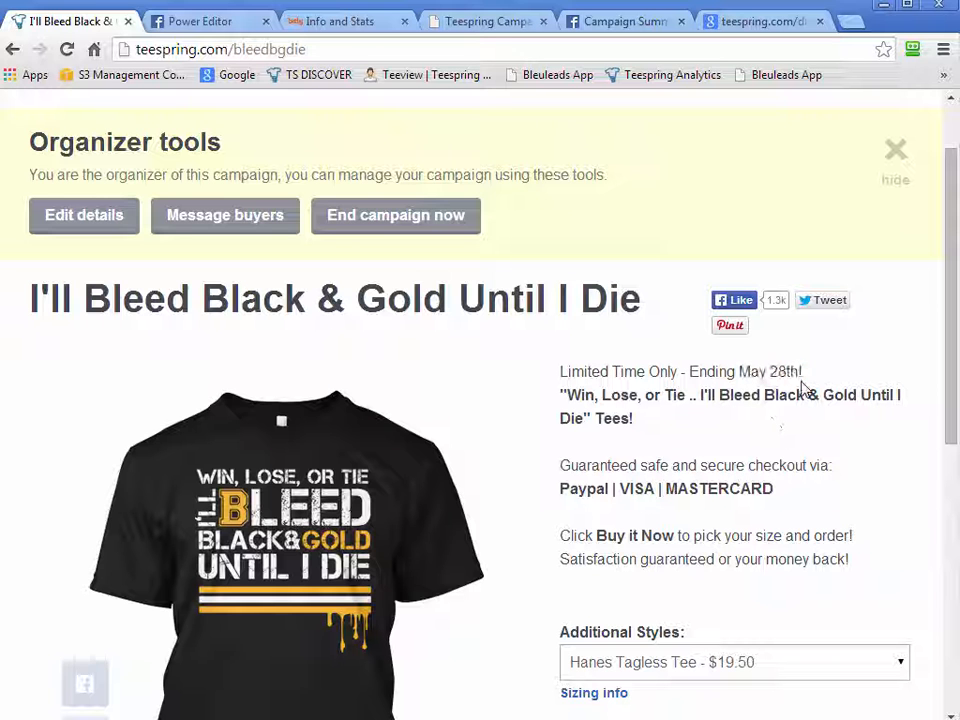
{"action": "scroll", "coordinate": [722, 398], "scroll_direction": "down", "scroll_amount": 5}
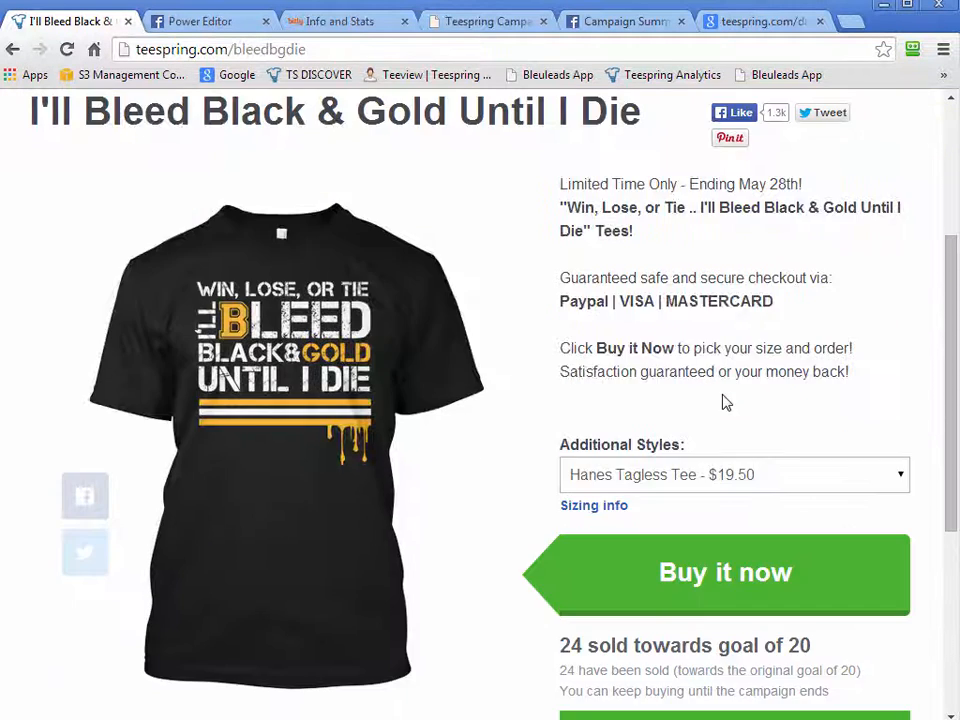
{"action": "scroll", "coordinate": [700, 405], "scroll_direction": "up", "scroll_amount": 6}
- Return to the Teespring dashboard and review the active campaigns
{"action": "key", "text": "alt+Left"}
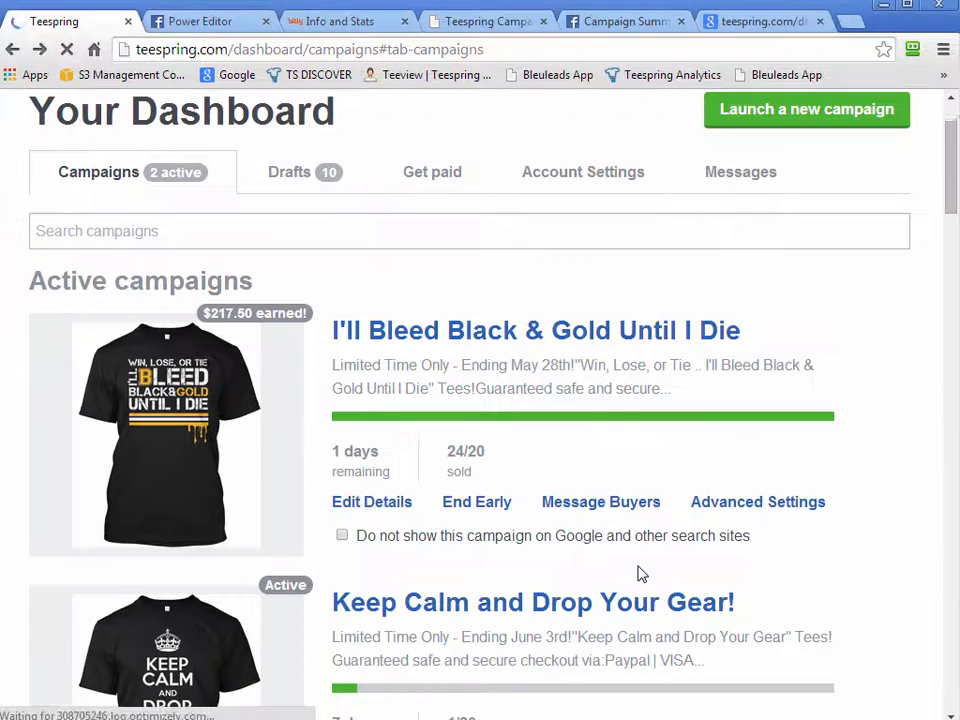
{"action": "scroll", "coordinate": [883, 489], "scroll_direction": "down", "scroll_amount": 1}
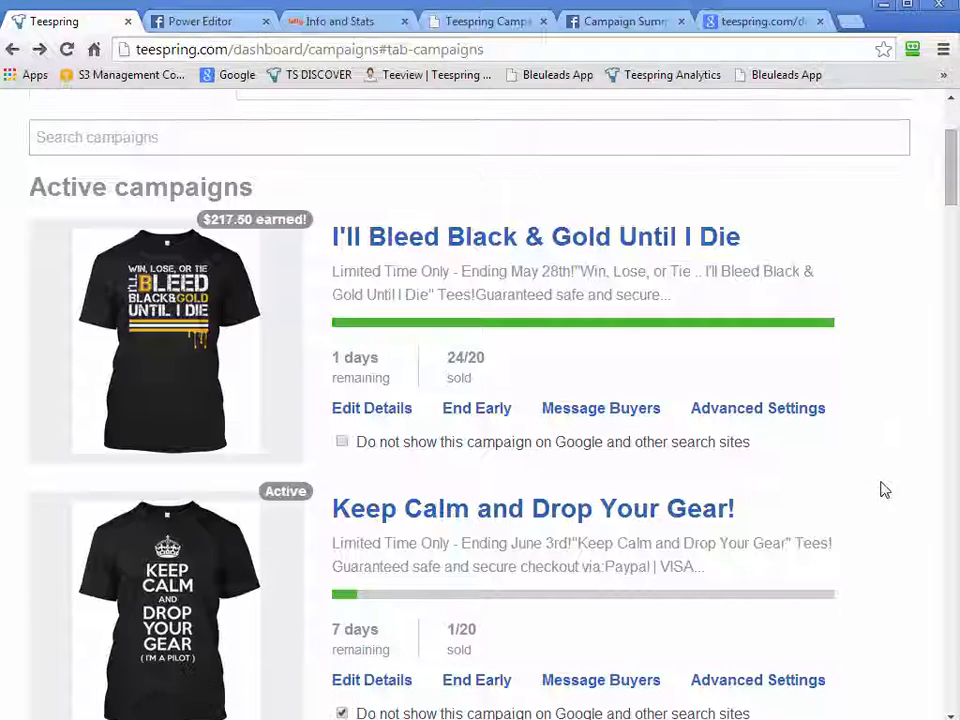
{"action": "scroll", "coordinate": [883, 489], "scroll_direction": "up", "scroll_amount": 1}
{"action": "scroll", "coordinate": [883, 489], "scroll_direction": "up", "scroll_amount": 1}
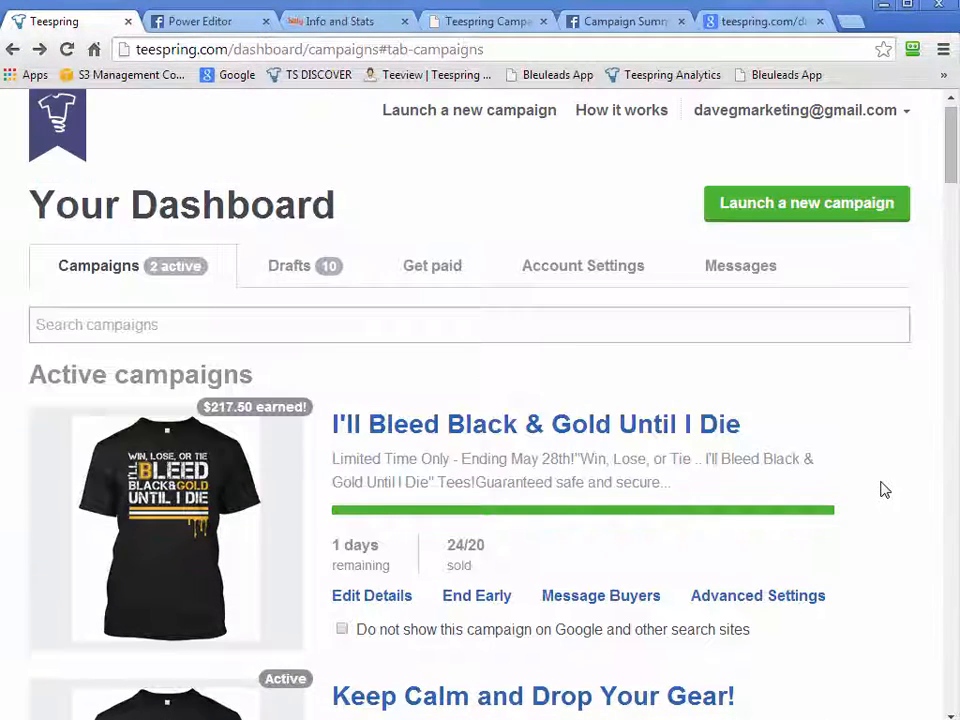
{"action": "scroll", "coordinate": [883, 489], "scroll_direction": "down", "scroll_amount": 1}
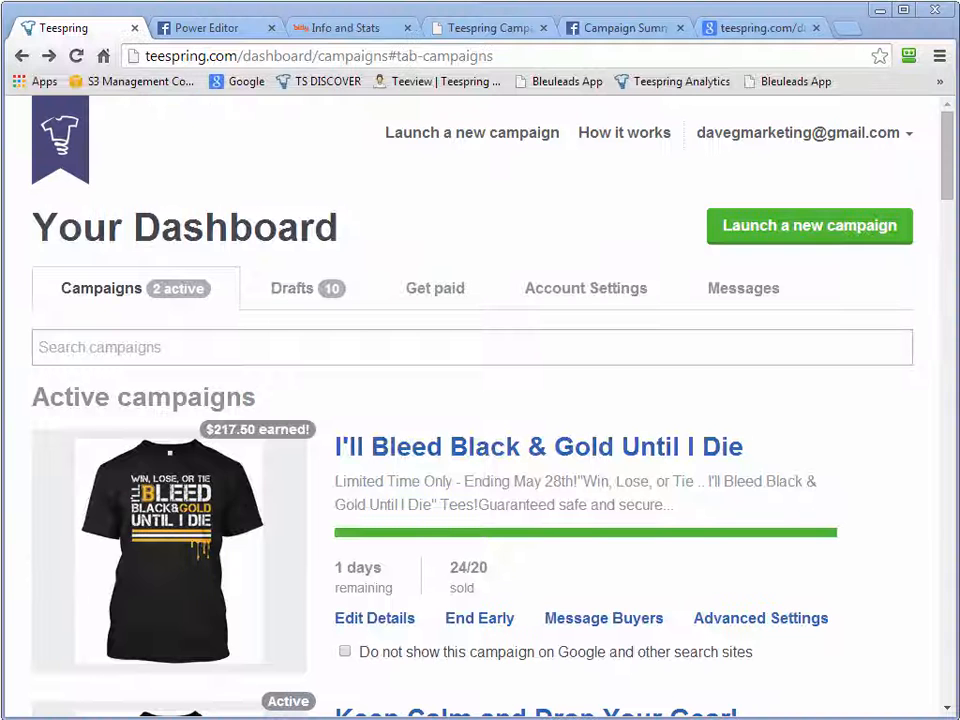
{"action": "scroll", "coordinate": [896, 446], "scroll_direction": "down", "scroll_amount": 2}
{"action": "scroll", "coordinate": [896, 446], "scroll_direction": "up", "scroll_amount": 2}
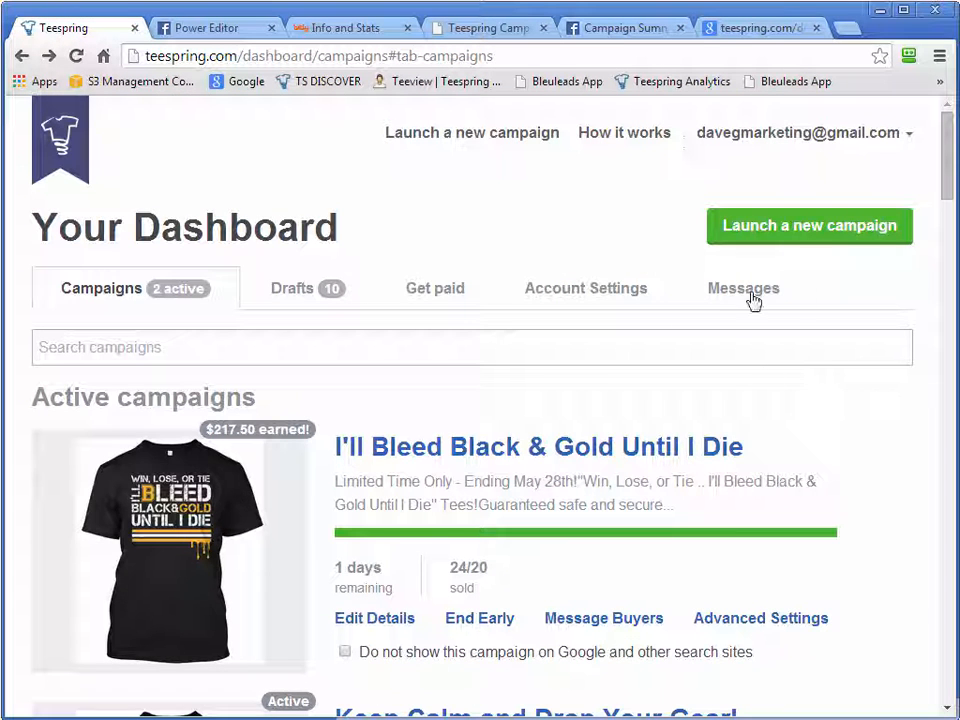
- Launch a new campaign and set the Hanes Tagless Tee's colour to black
{"action": "left_click", "coordinate": [797, 237]}
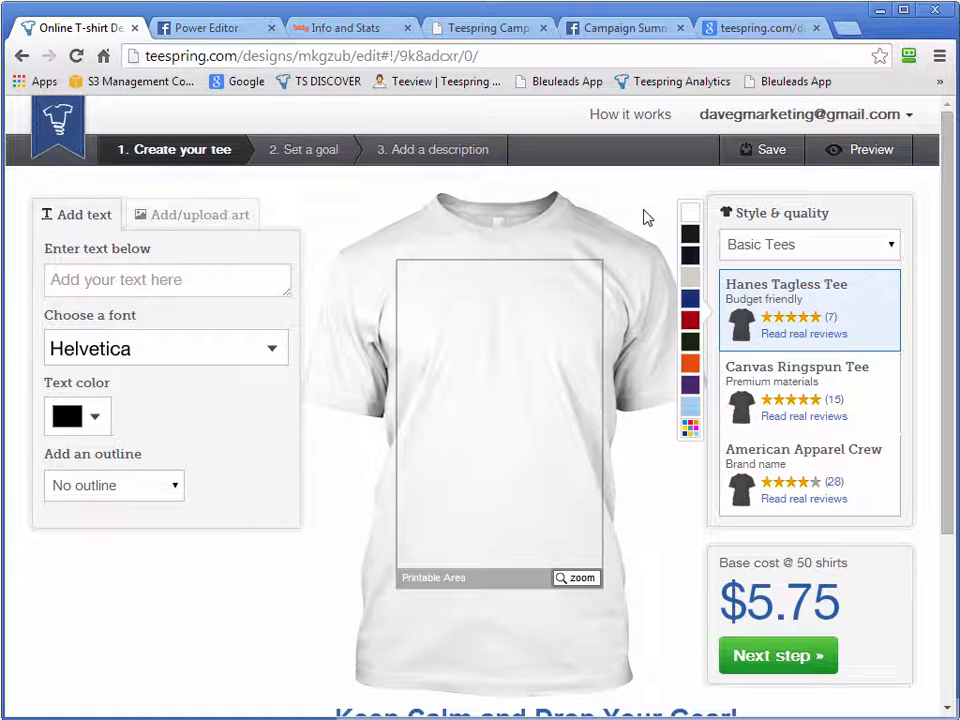
{"action": "left_click", "coordinate": [687, 236]}
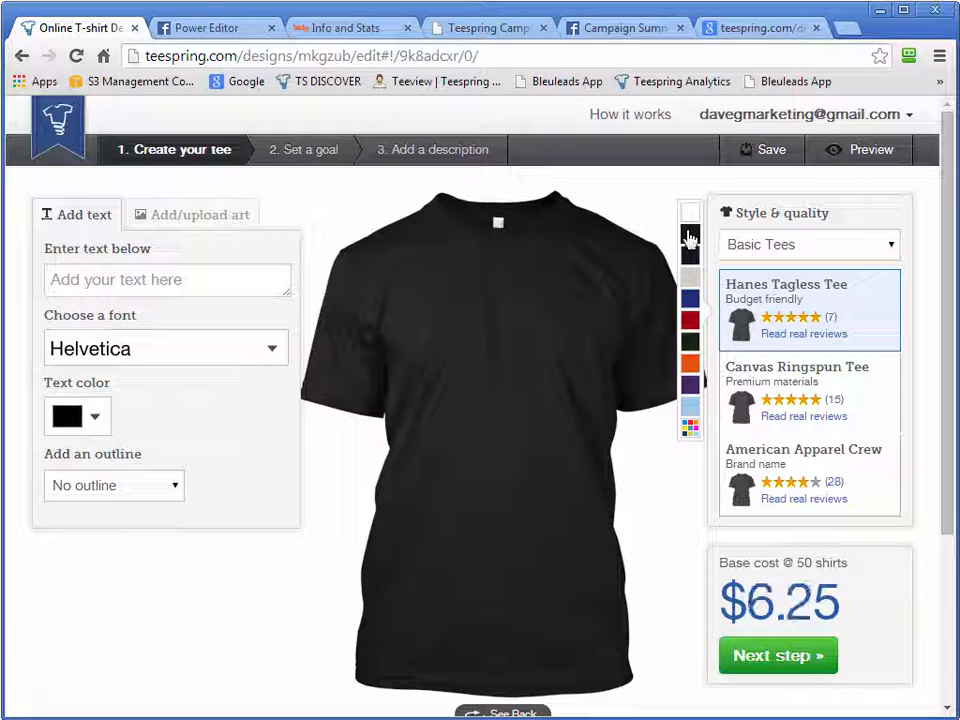
- Upload bleed-FINAL.png from the NHL > Blackhawks > Bleed folder as the shirt's artwork
{"action": "left_click", "coordinate": [220, 215]}
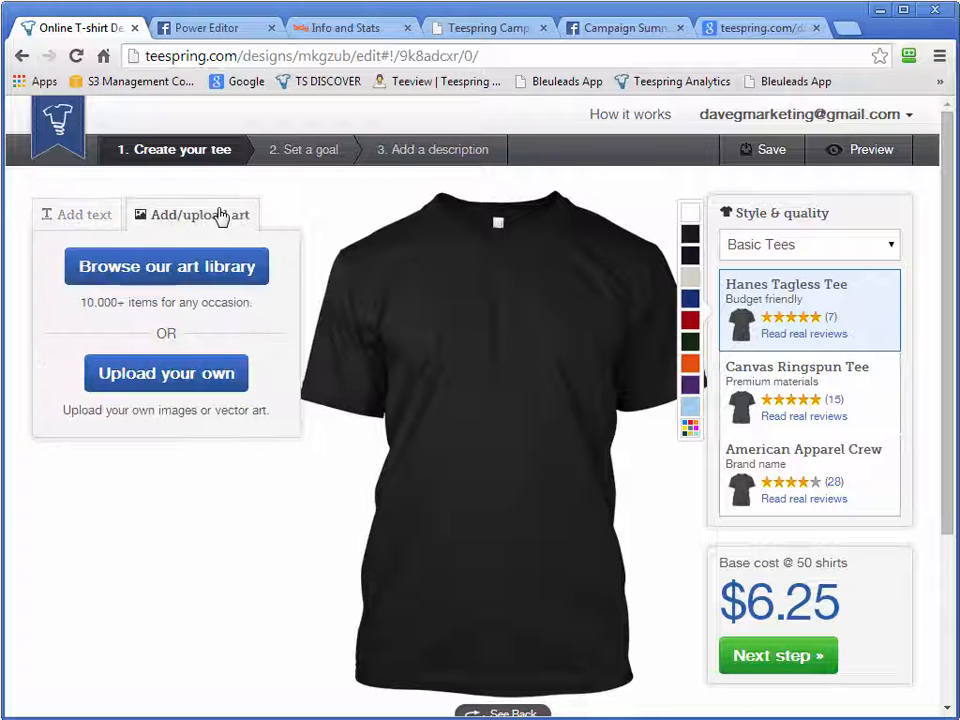
{"action": "left_click", "coordinate": [176, 381]}
{"action": "left_click", "coordinate": [158, 312]}
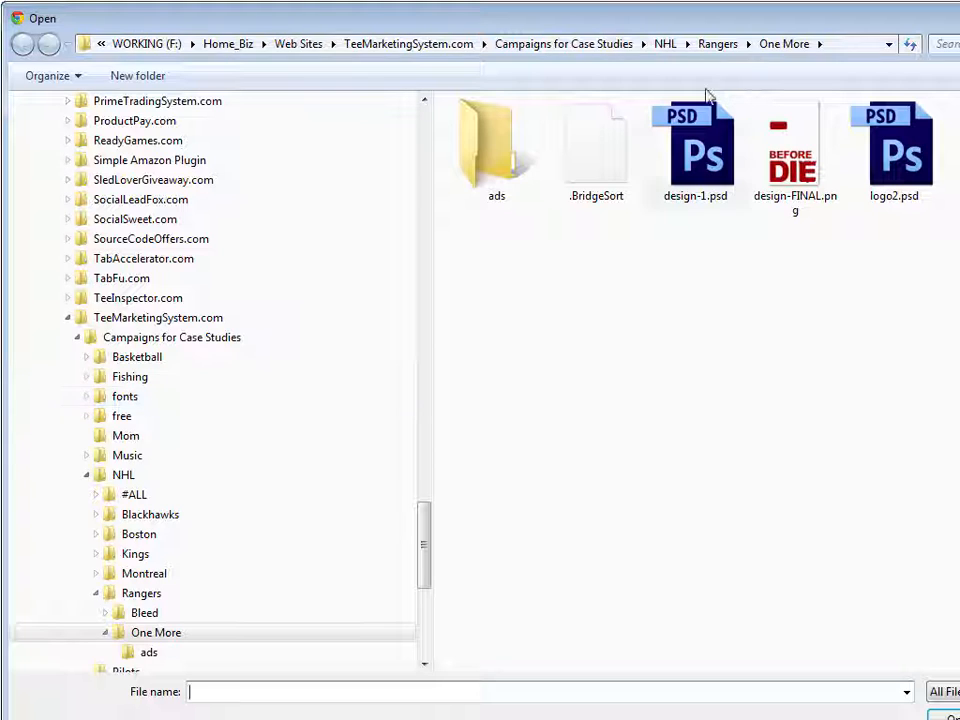
{"action": "left_click_drag", "start_coordinate": [696, 21], "coordinate": [561, 21]}
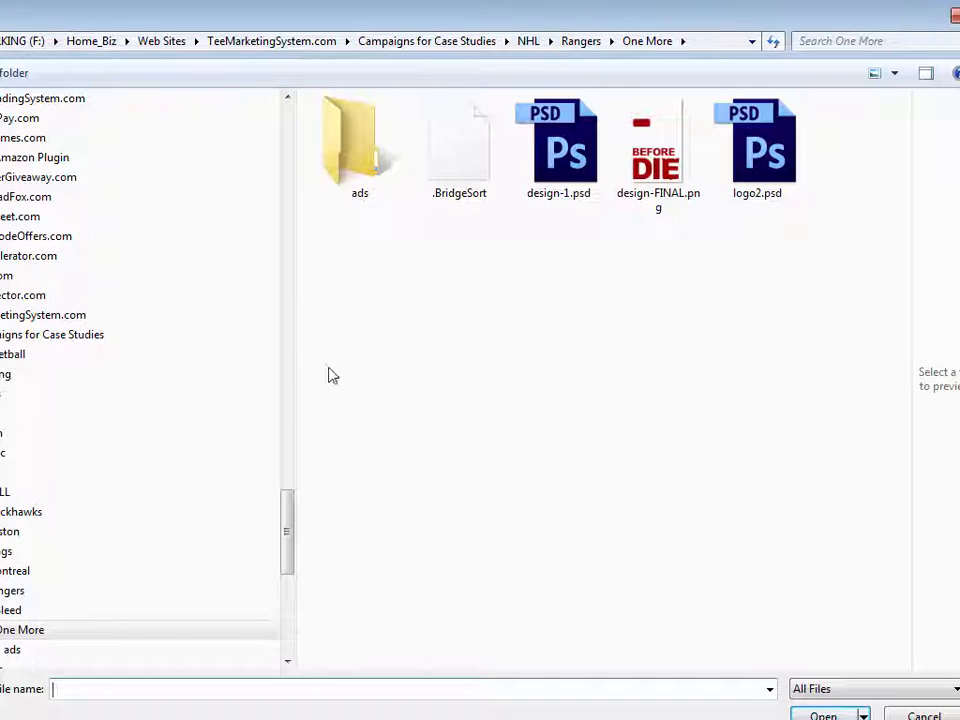
{"action": "left_click_drag", "start_coordinate": [294, 356], "coordinate": [137, 369]}
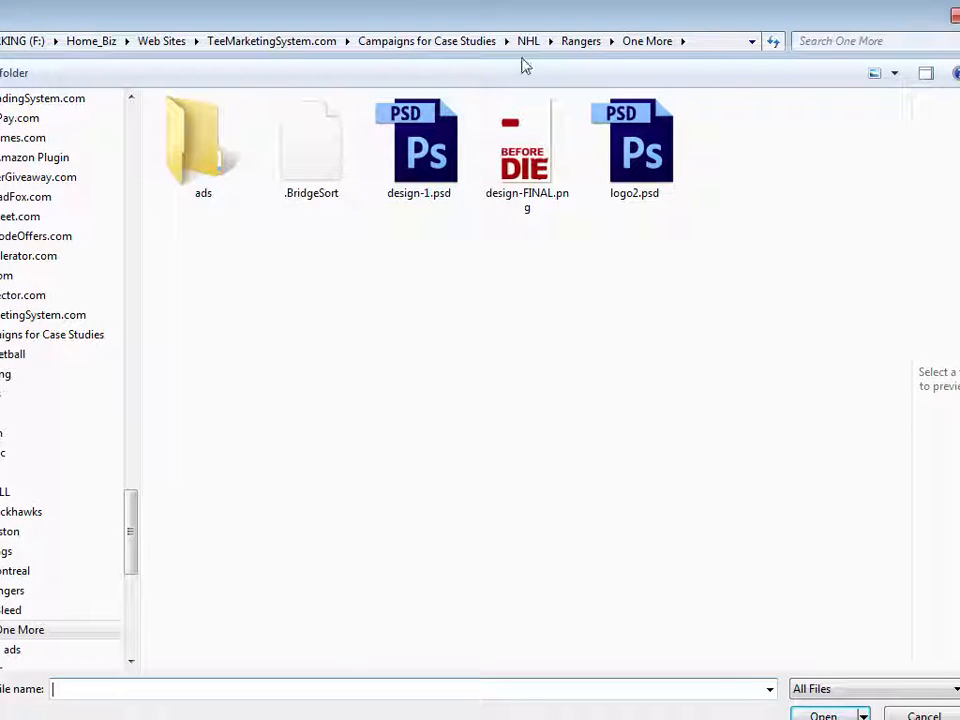
{"action": "left_click", "coordinate": [526, 44]}
{"action": "double_click", "coordinate": [192, 148]}
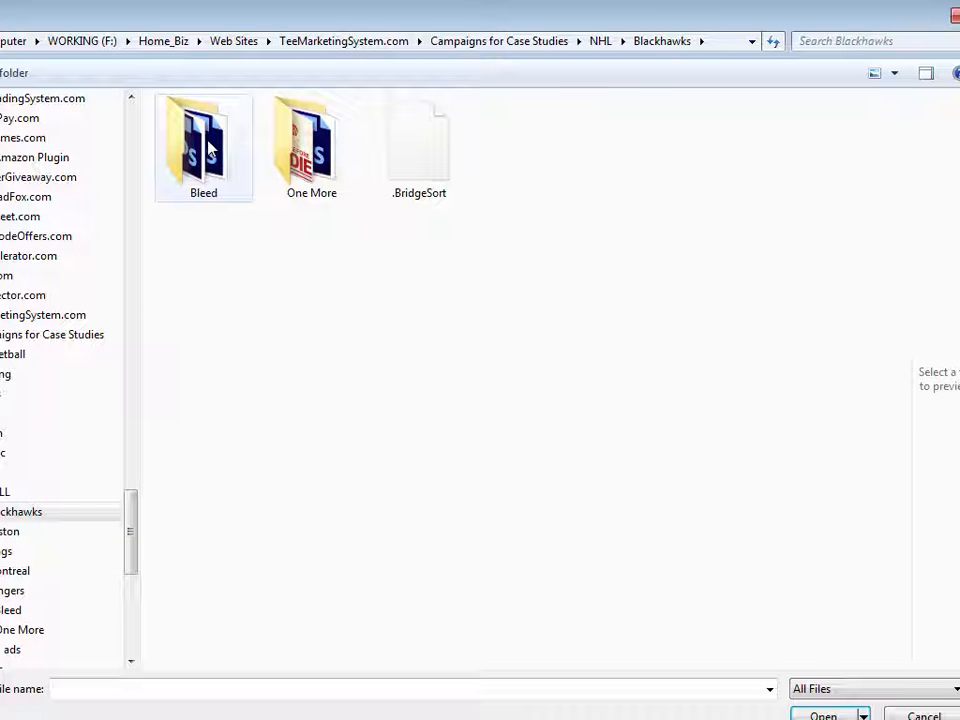
{"action": "double_click", "coordinate": [204, 148]}
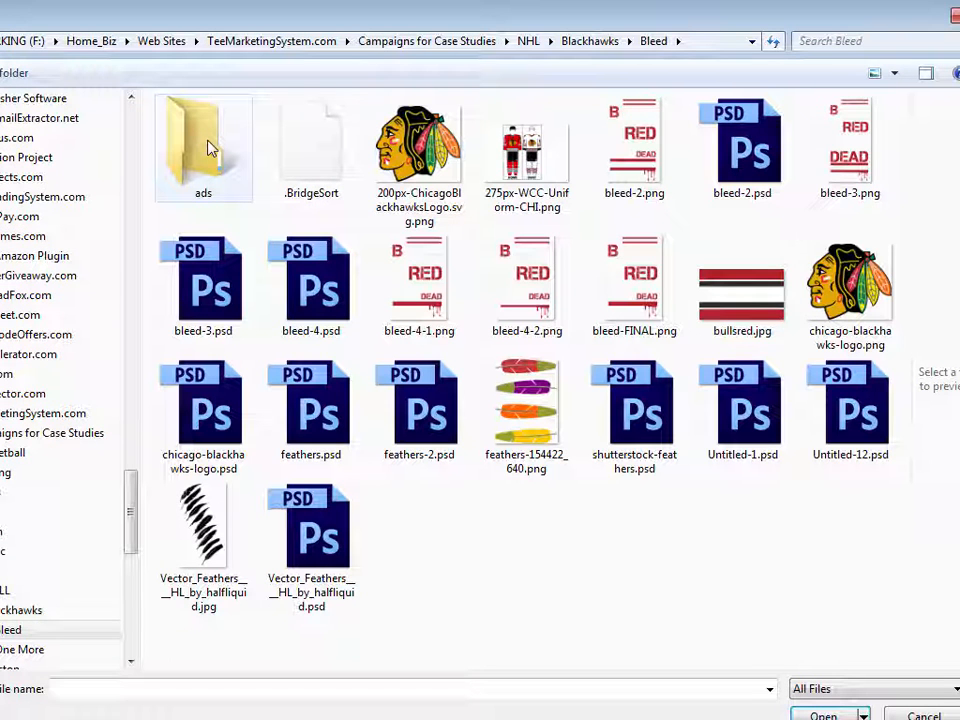
{"action": "left_click", "coordinate": [636, 302]}
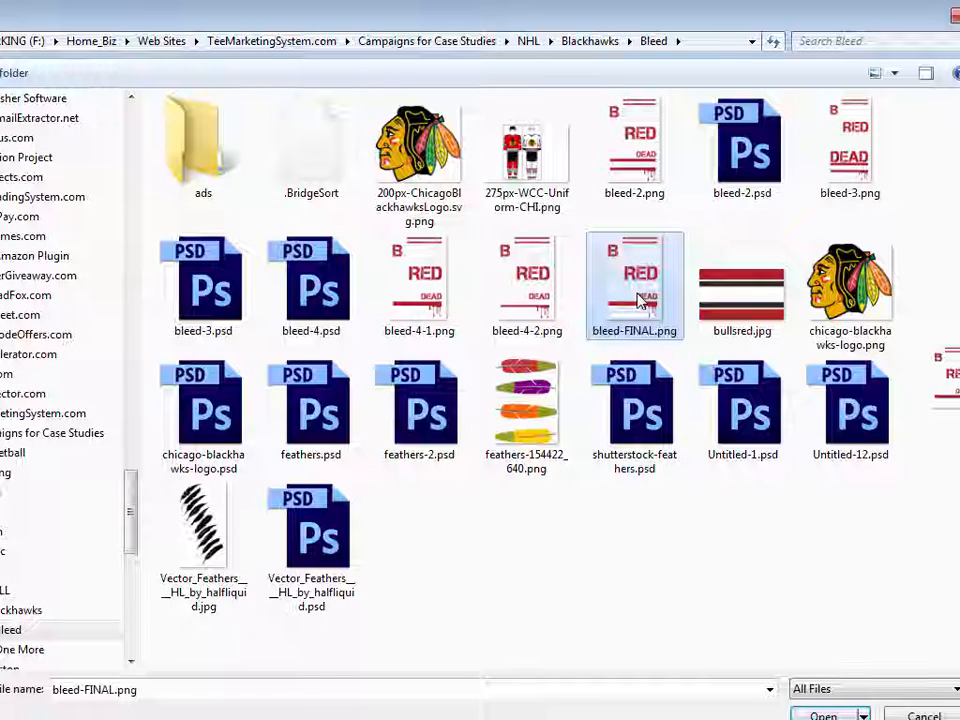
{"action": "double_click", "coordinate": [640, 302]}
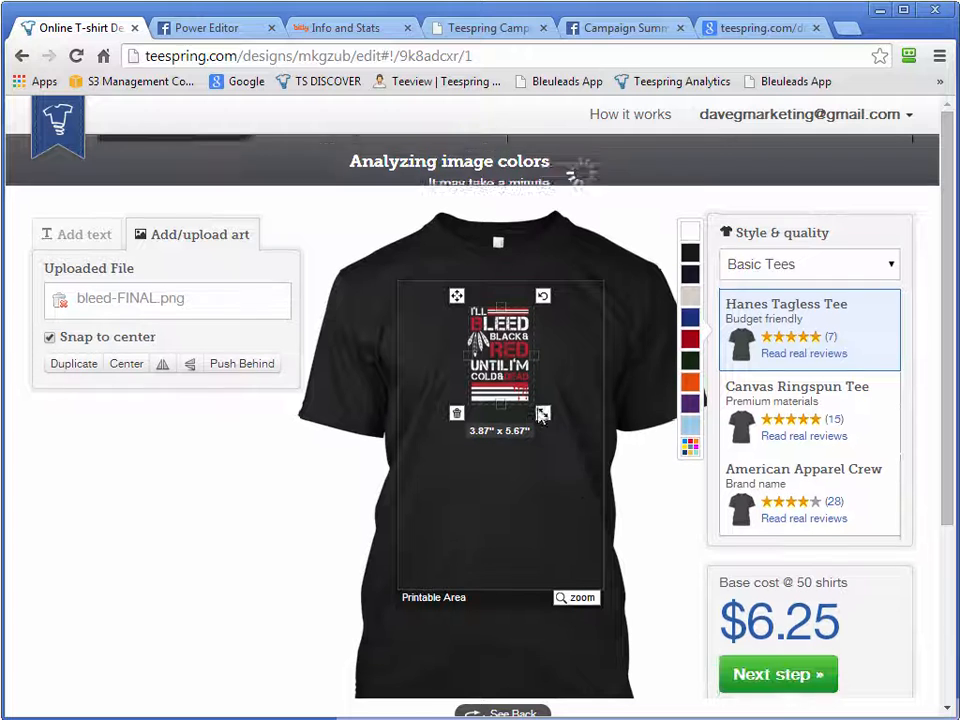
- Enlarge the artwork to about 10.67" x 15.64", centred in the shirt's printable area
{"action": "left_click_drag", "start_coordinate": [543, 443], "coordinate": [594, 553]}
{"action": "left_click_drag", "start_coordinate": [560, 493], "coordinate": [605, 543]}
{"action": "left_click", "coordinate": [686, 641]}
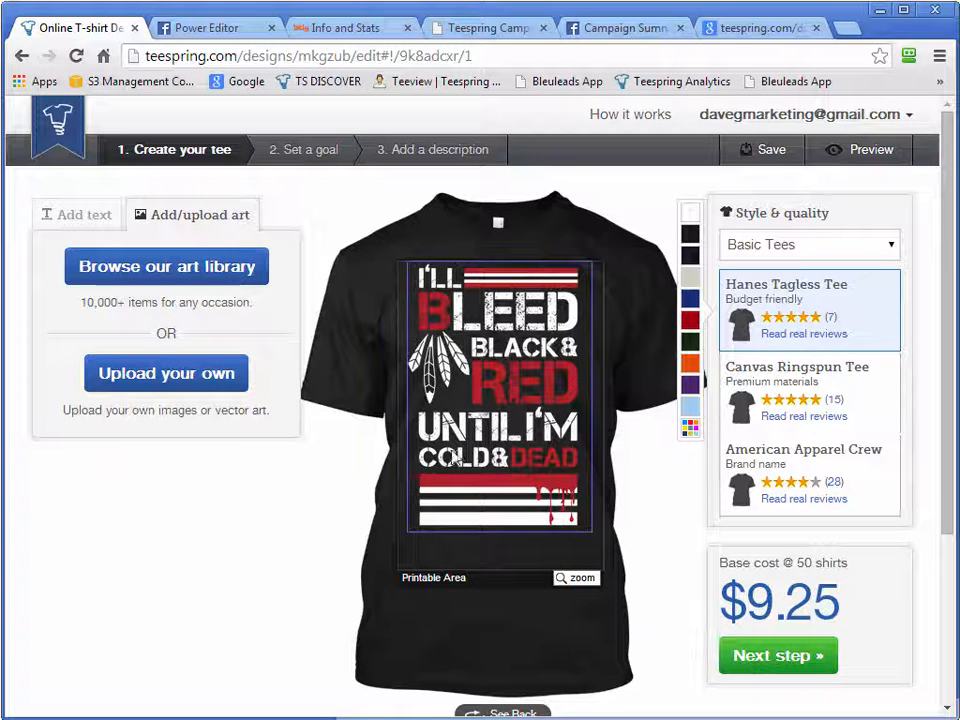
{"action": "left_click", "coordinate": [491, 529]}
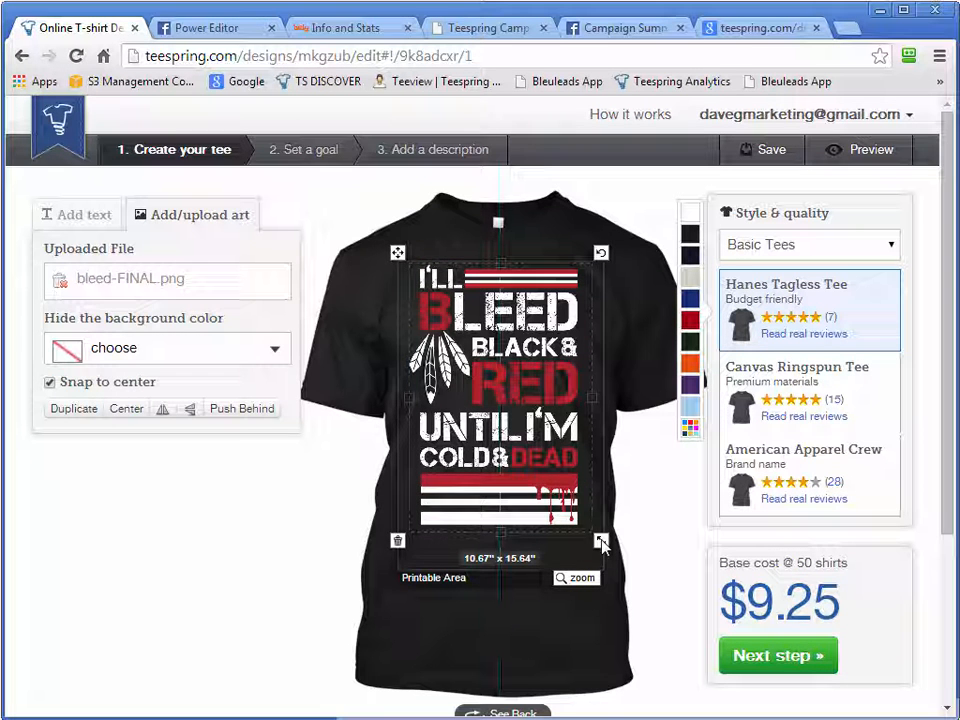
{"action": "left_click", "coordinate": [262, 663]}
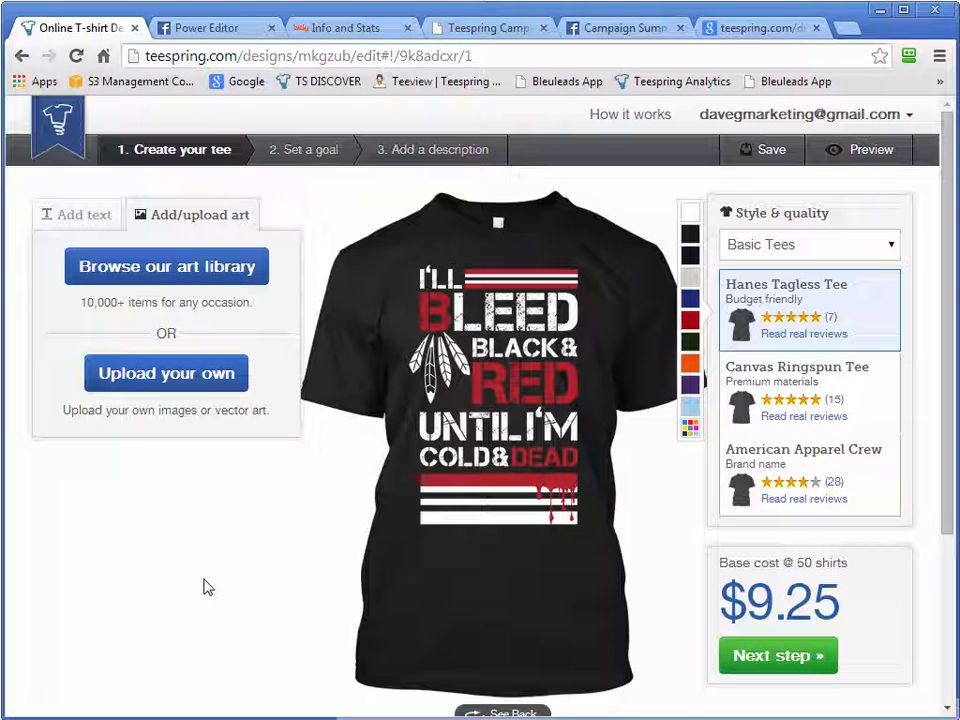
- Proceed to the goal stage and set the sales goal to 20 shirts
{"action": "left_click", "coordinate": [797, 667]}
{"action": "double_click", "coordinate": [48, 288]}
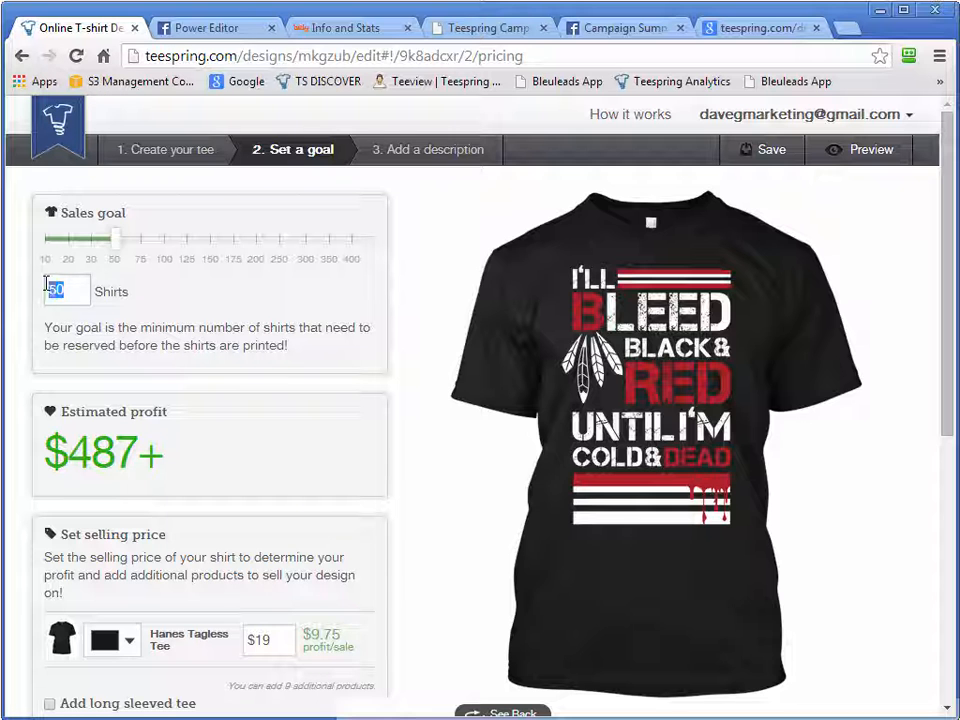
{"action": "type", "text": "20"}
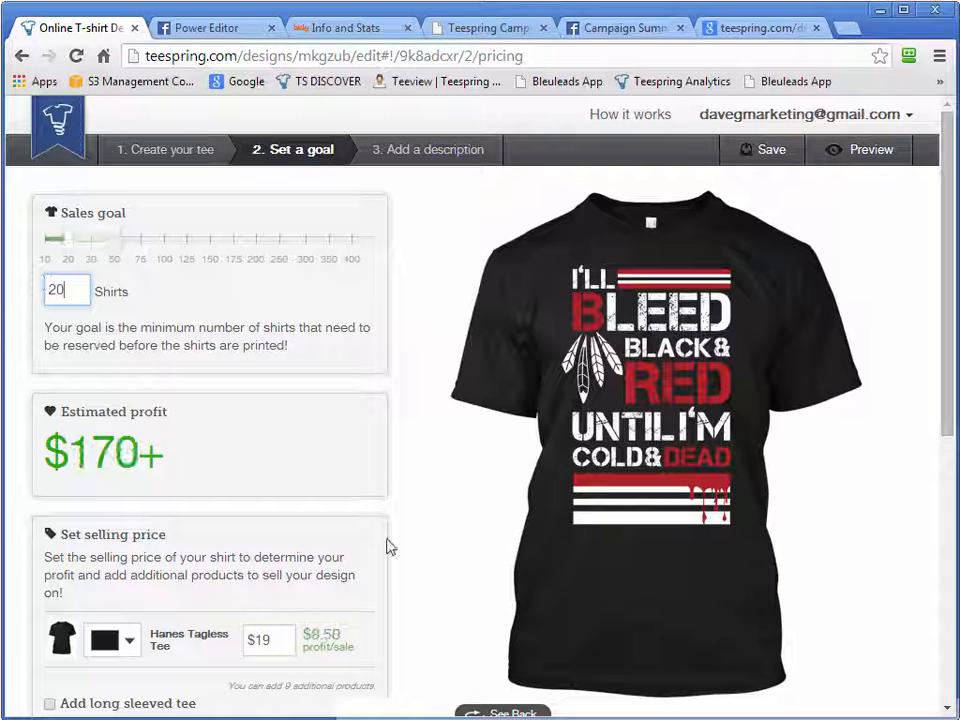
- Set the Hanes Tagless Tee's selling price to $19.99
{"action": "scroll", "coordinate": [440, 541], "scroll_direction": "down", "scroll_amount": 1}
{"action": "scroll", "coordinate": [447, 541], "scroll_direction": "down", "scroll_amount": 1}
{"action": "double_click", "coordinate": [260, 452]}
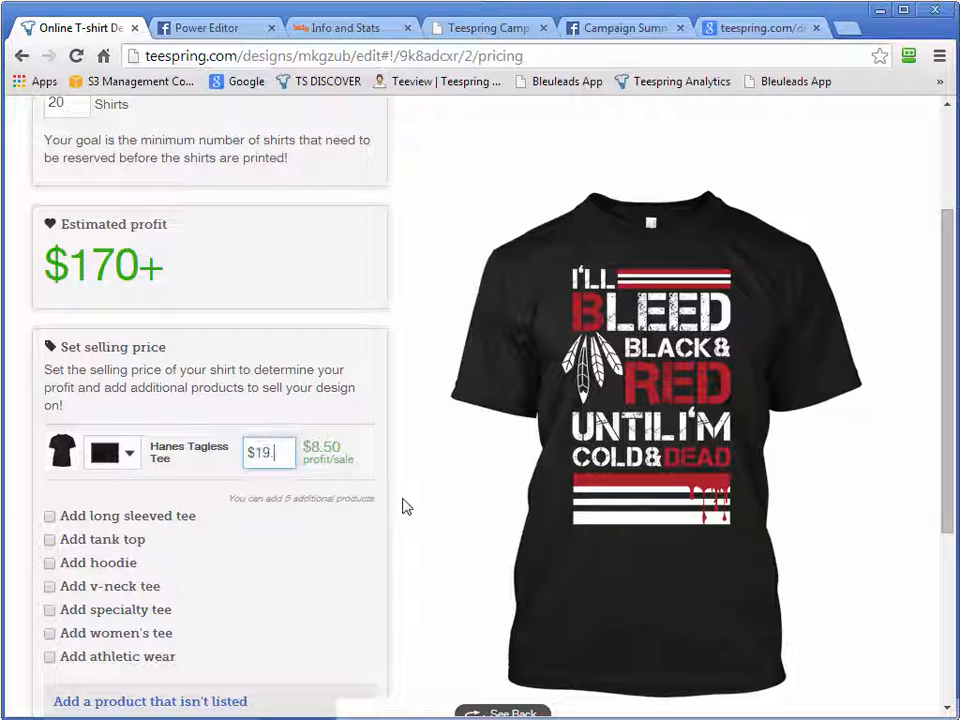
{"action": "type", "text": "99"}
{"action": "left_click", "coordinate": [354, 553]}
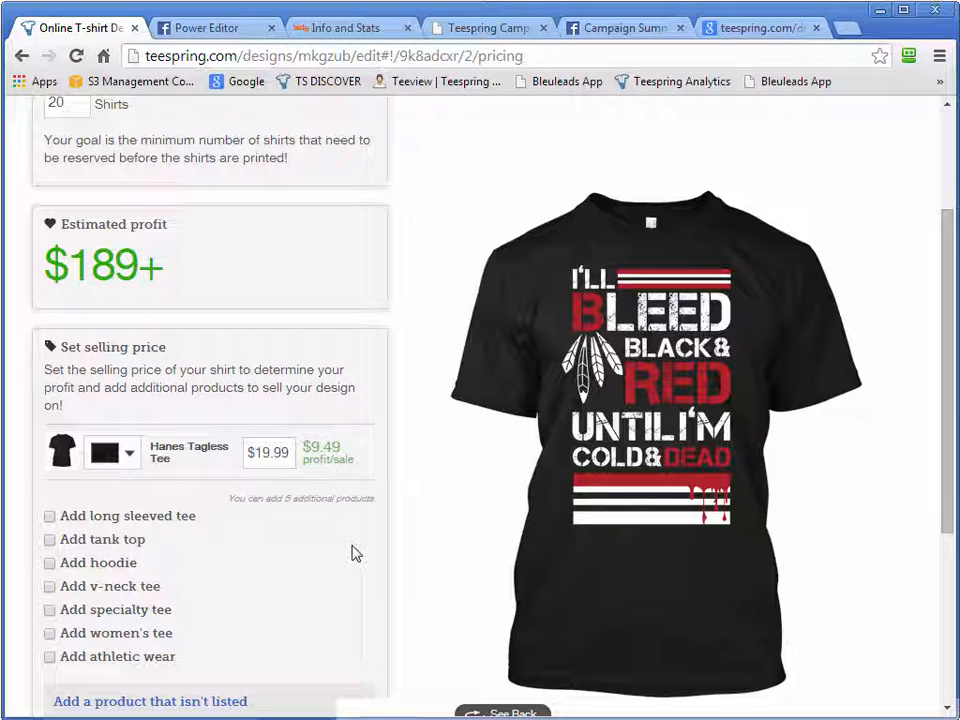
- Change the Hanes Tagless Tee's selling price to $19.50
{"action": "double_click", "coordinate": [286, 452]}
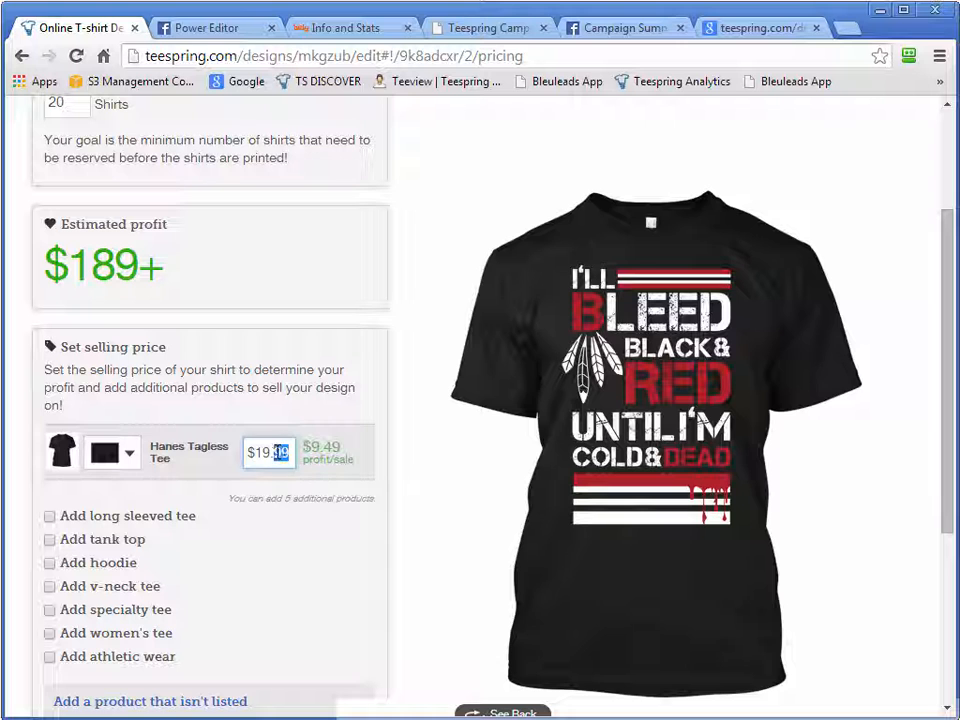
{"action": "left_click", "coordinate": [351, 568]}
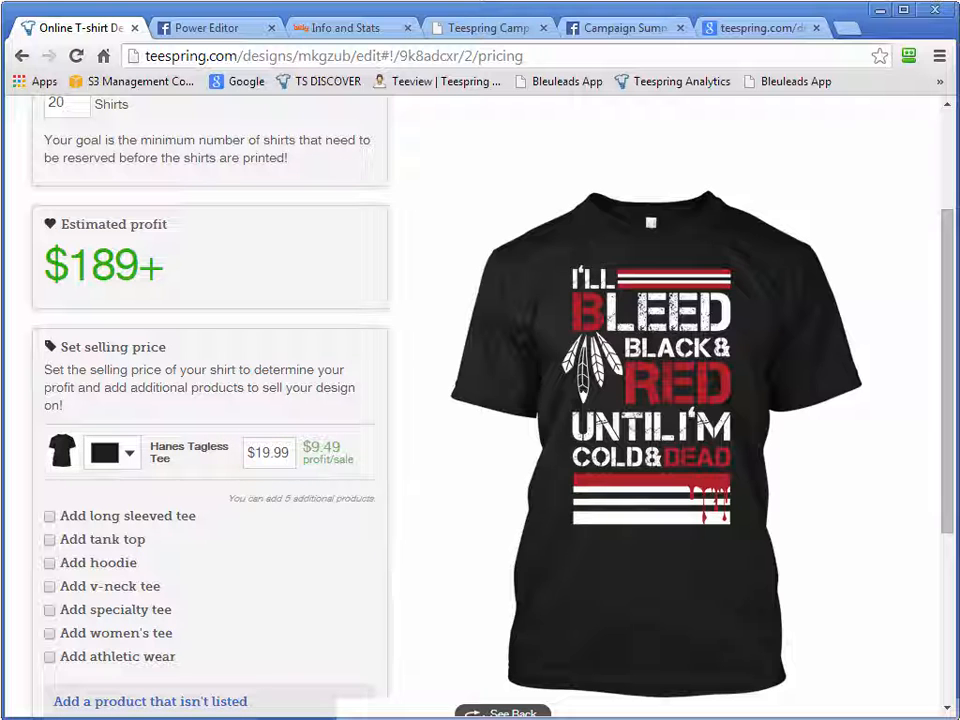
{"action": "left_click", "coordinate": [277, 452]}
{"action": "left_click_drag", "start_coordinate": [277, 452], "coordinate": [292, 453]}
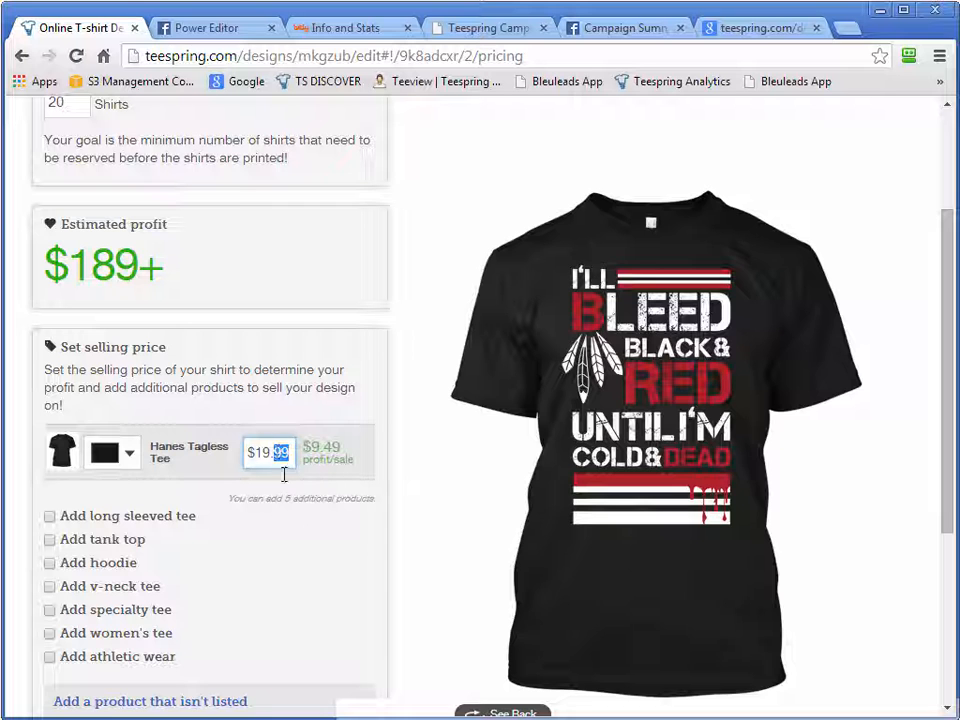
{"action": "type", "text": "50"}
{"action": "left_click", "coordinate": [303, 538]}
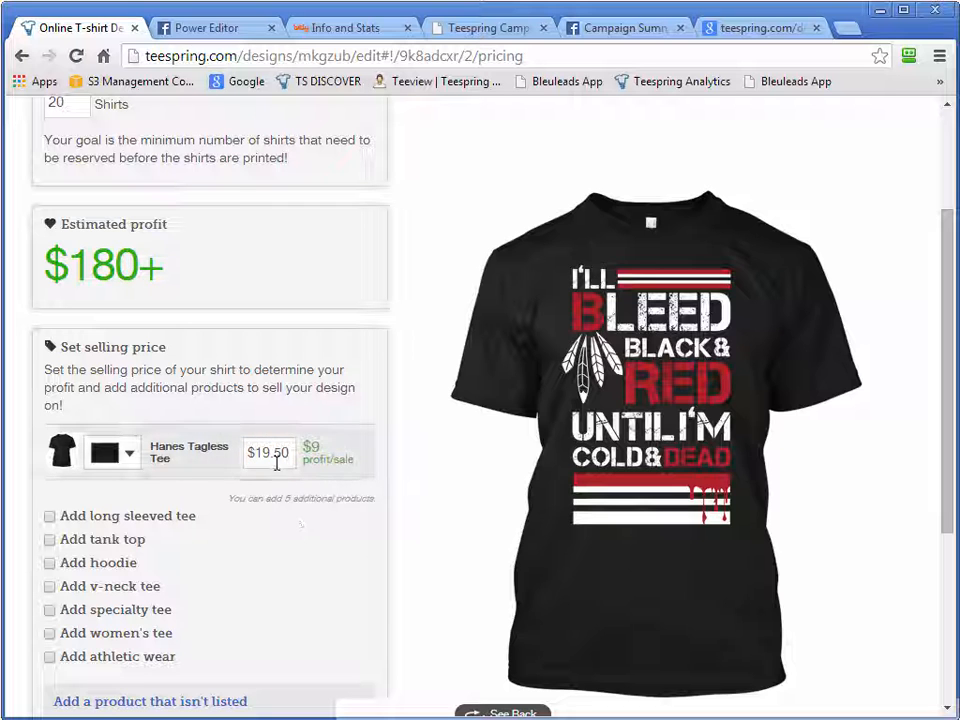
- Examine the Black & Gold campaign's analytics, covering the products purchased and the order and conversion summary
{"action": "left_click", "coordinate": [488, 28]}
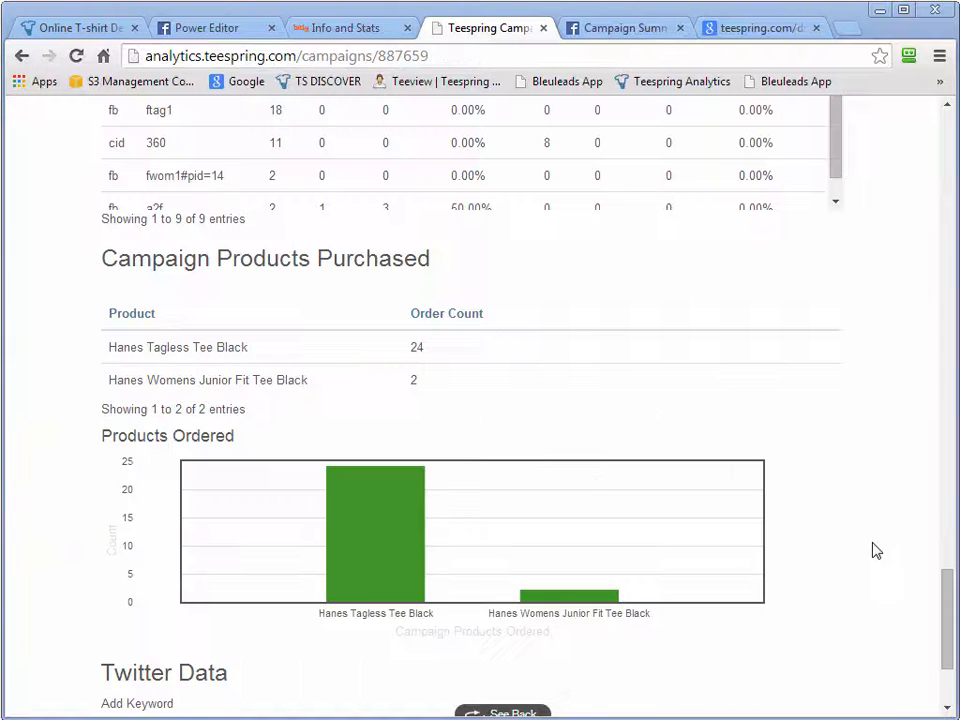
{"action": "scroll", "coordinate": [874, 545], "scroll_direction": "down", "scroll_amount": 1}
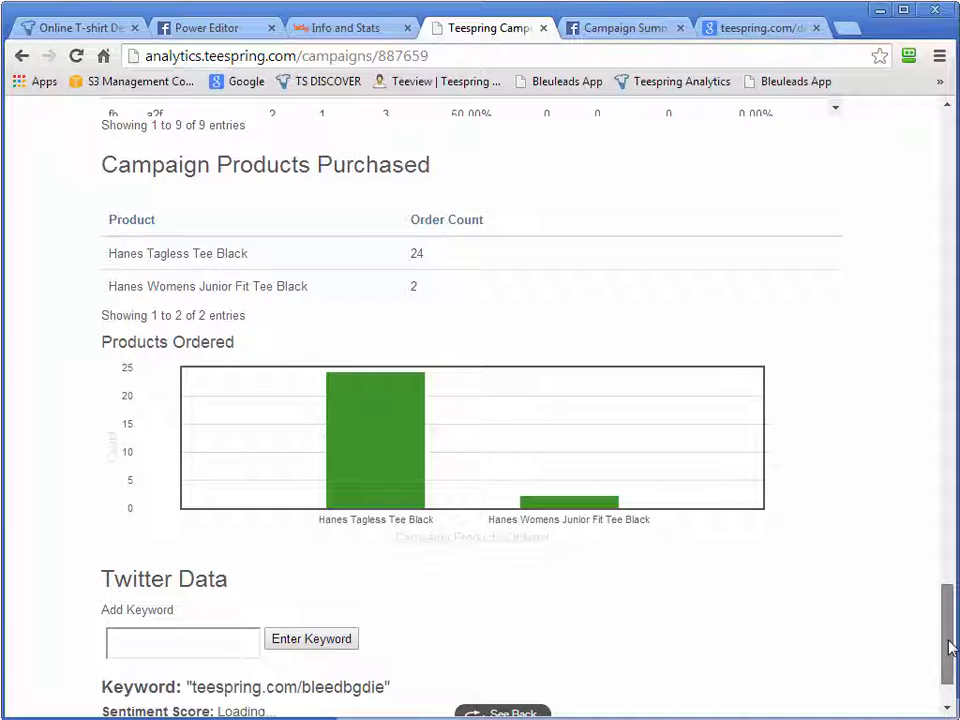
{"action": "scroll", "coordinate": [946, 634], "scroll_direction": "up", "scroll_amount": 1}
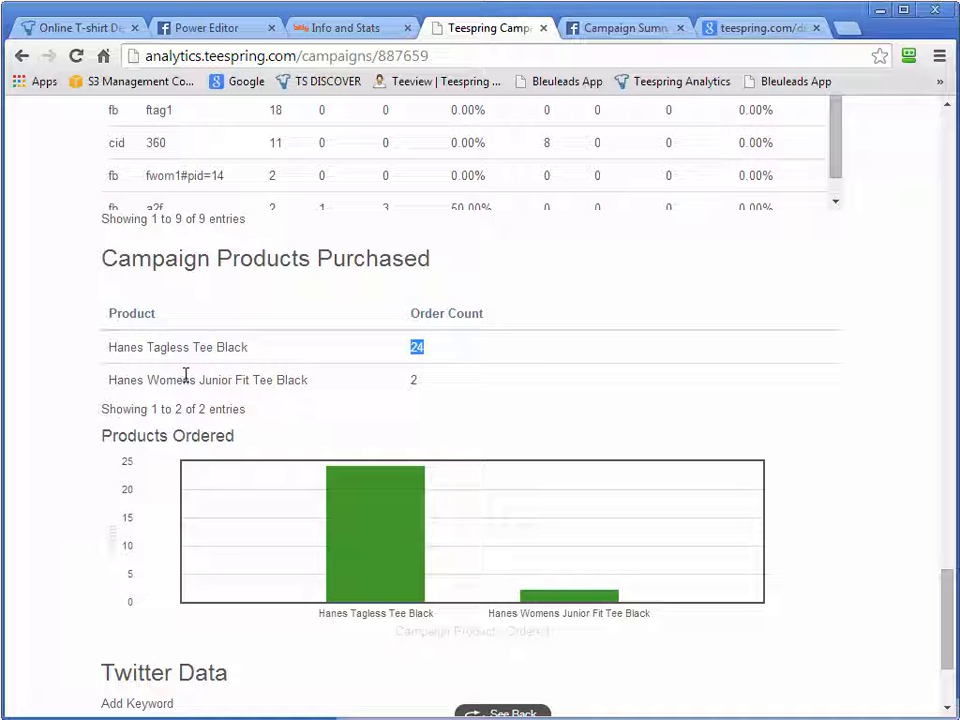
{"action": "left_click", "coordinate": [528, 394]}
{"action": "scroll", "coordinate": [866, 435], "scroll_direction": "up", "scroll_amount": 10}
{"action": "left_click_drag", "start_coordinate": [945, 490], "coordinate": [948, 190]}
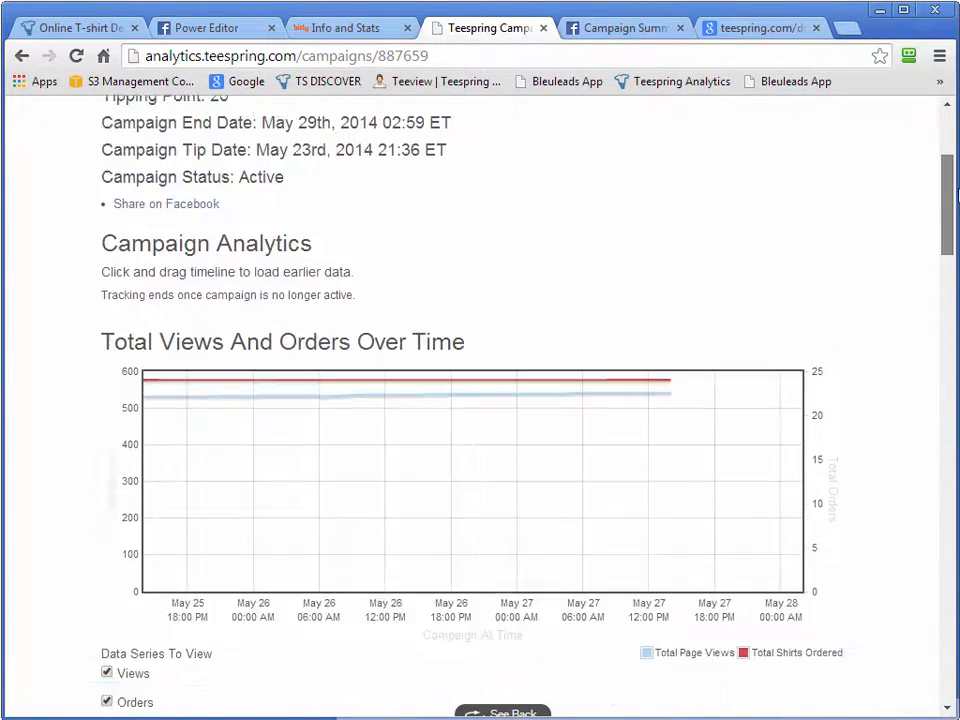
{"action": "scroll", "coordinate": [318, 183], "scroll_direction": "up", "scroll_amount": 3}
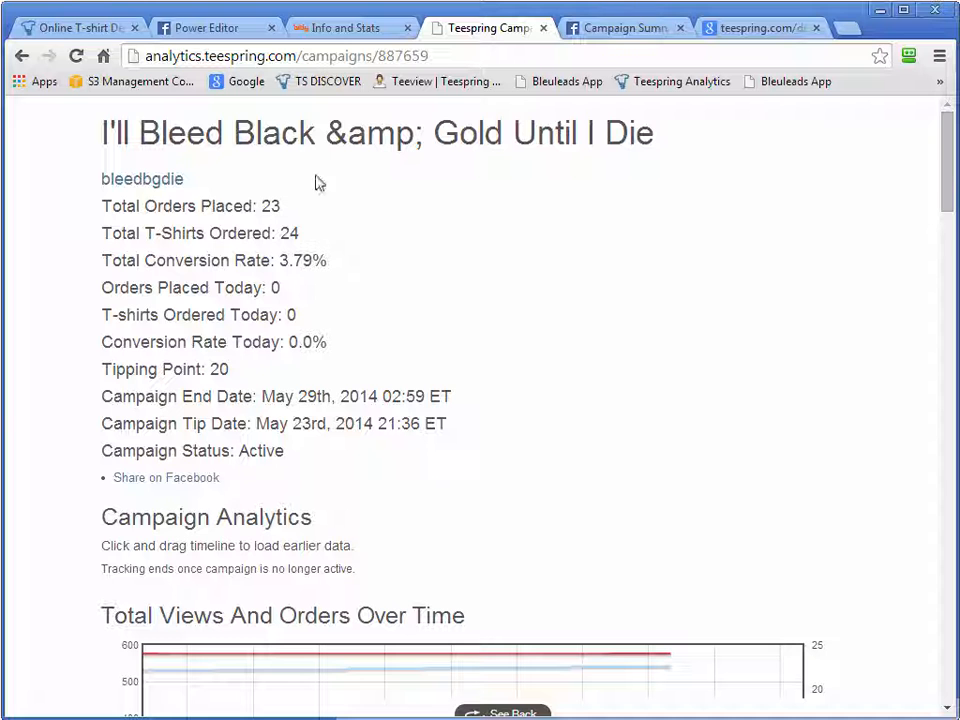
- Open the live bleedbgdie campaign page and check its additional shirt styles and their prices
{"action": "left_click", "coordinate": [153, 183]}
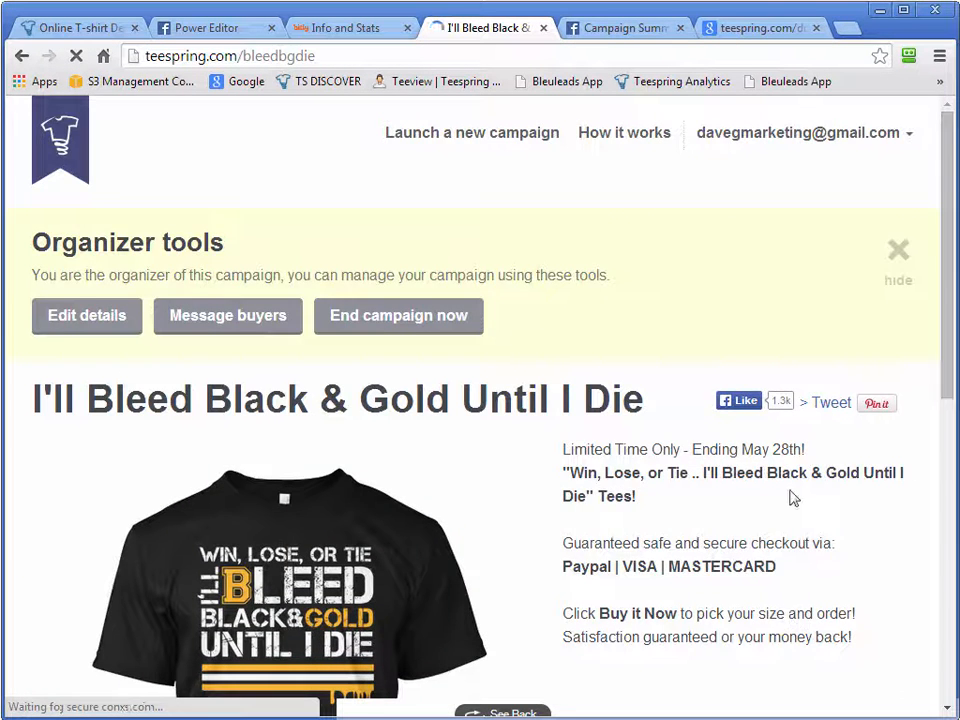
{"action": "scroll", "coordinate": [793, 497], "scroll_direction": "down", "scroll_amount": 3}
{"action": "left_click", "coordinate": [793, 490]}
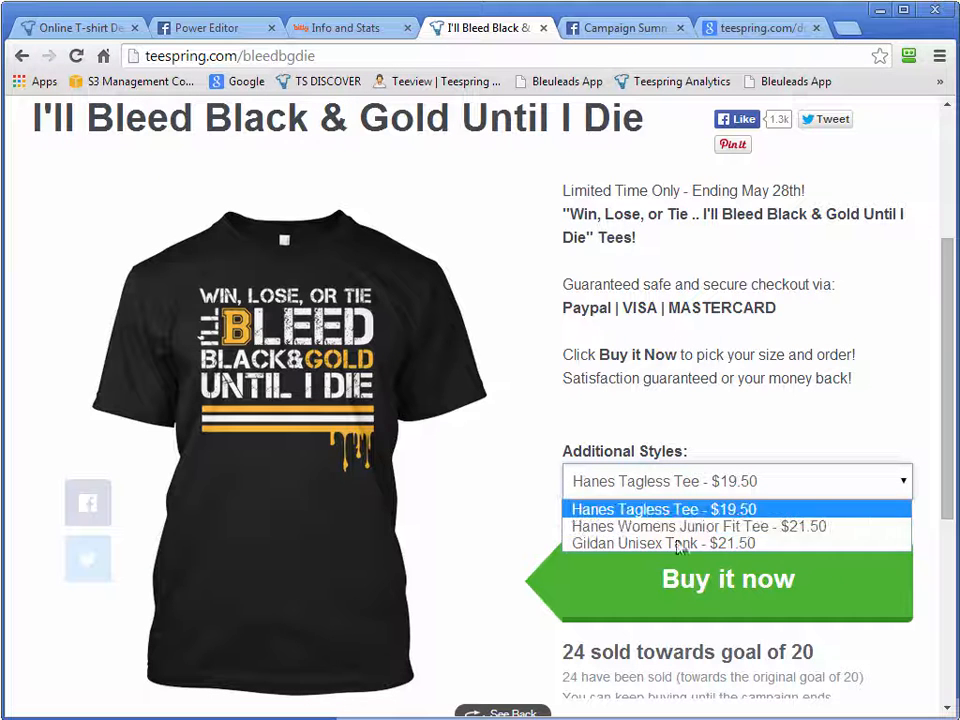
{"action": "left_click", "coordinate": [791, 414]}
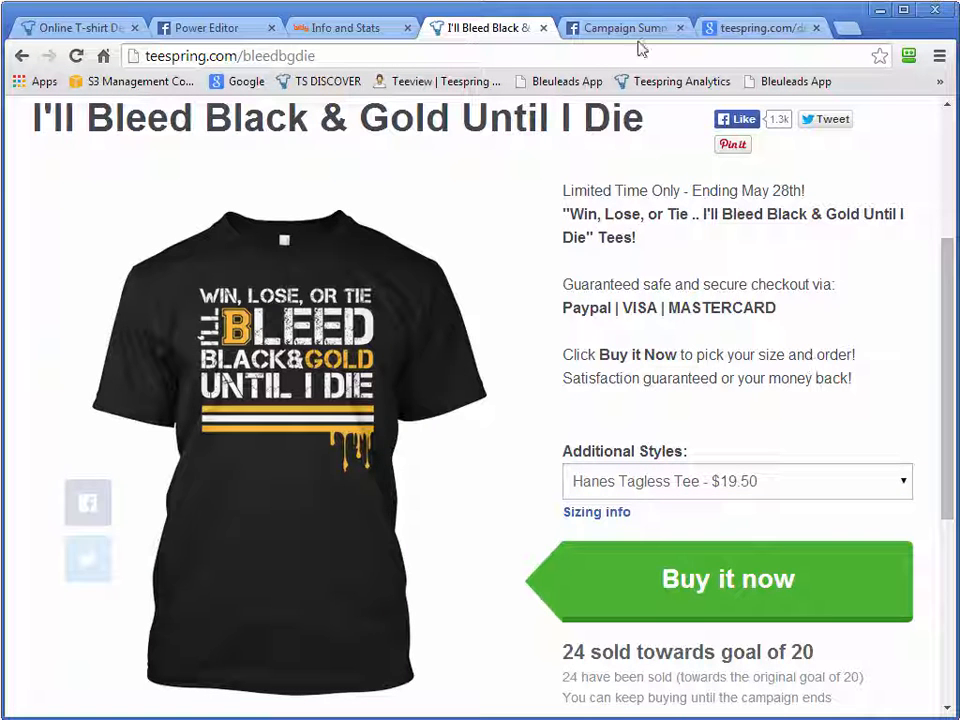
- Return to the new shirt design and add a tank top, a women's tee and a hoodie as additional products
{"action": "left_click", "coordinate": [105, 28]}
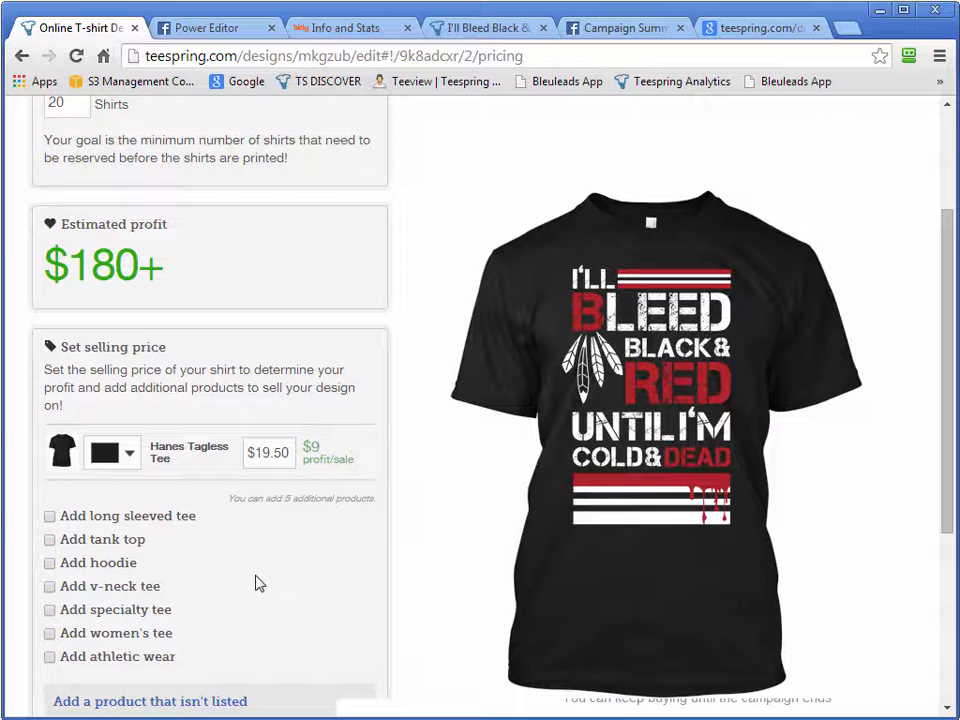
{"action": "left_click", "coordinate": [49, 539]}
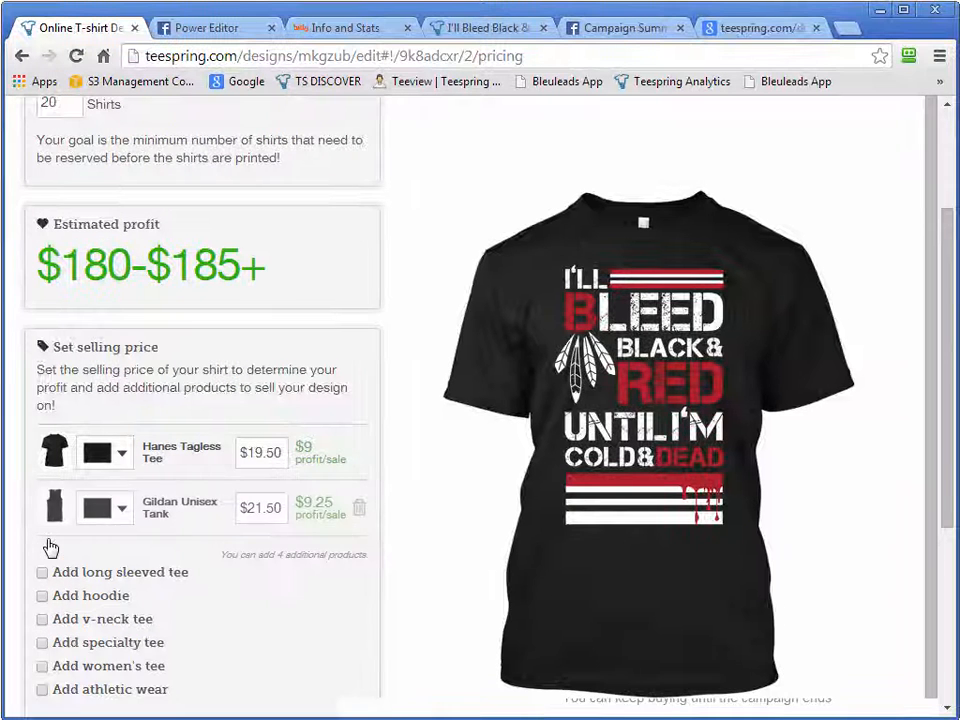
{"action": "scroll", "coordinate": [47, 568], "scroll_direction": "down", "scroll_amount": 1}
{"action": "left_click", "coordinate": [45, 573]}
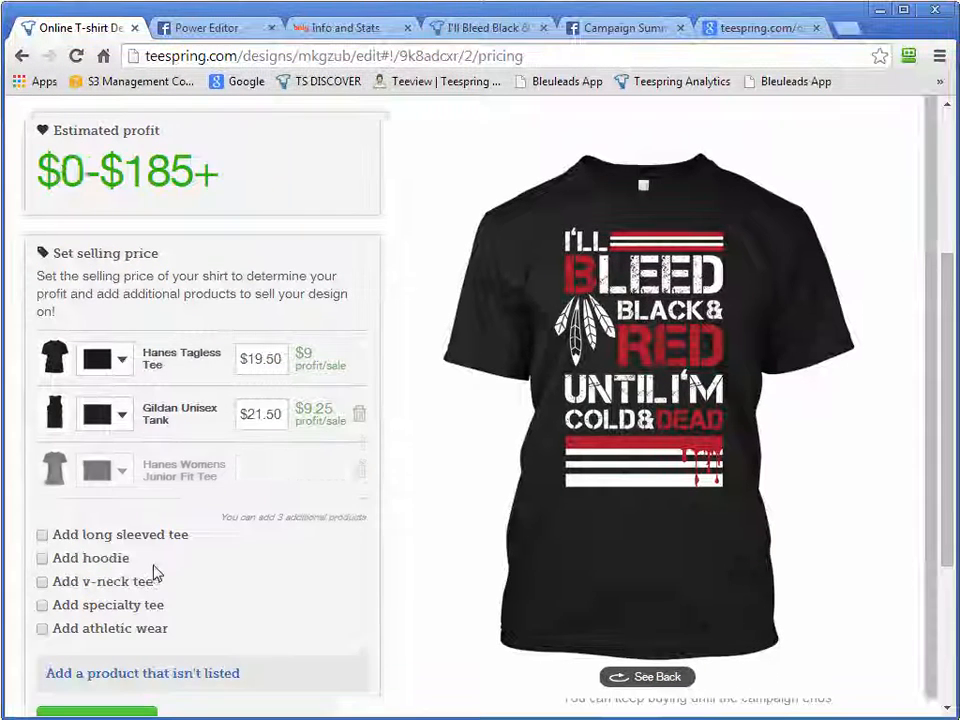
{"action": "left_click", "coordinate": [49, 560]}
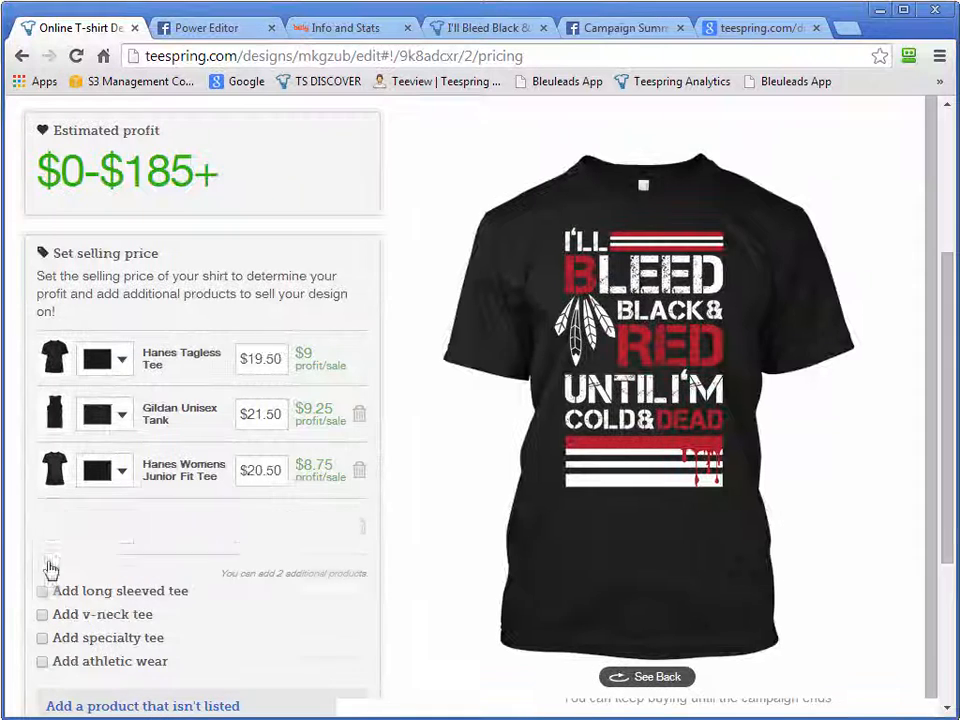
- Set the selling price of the Gildan heavy blend hoodie to $39.50 and the Hanes women's junior fit tee to $21.50
{"action": "left_click", "coordinate": [267, 528]}
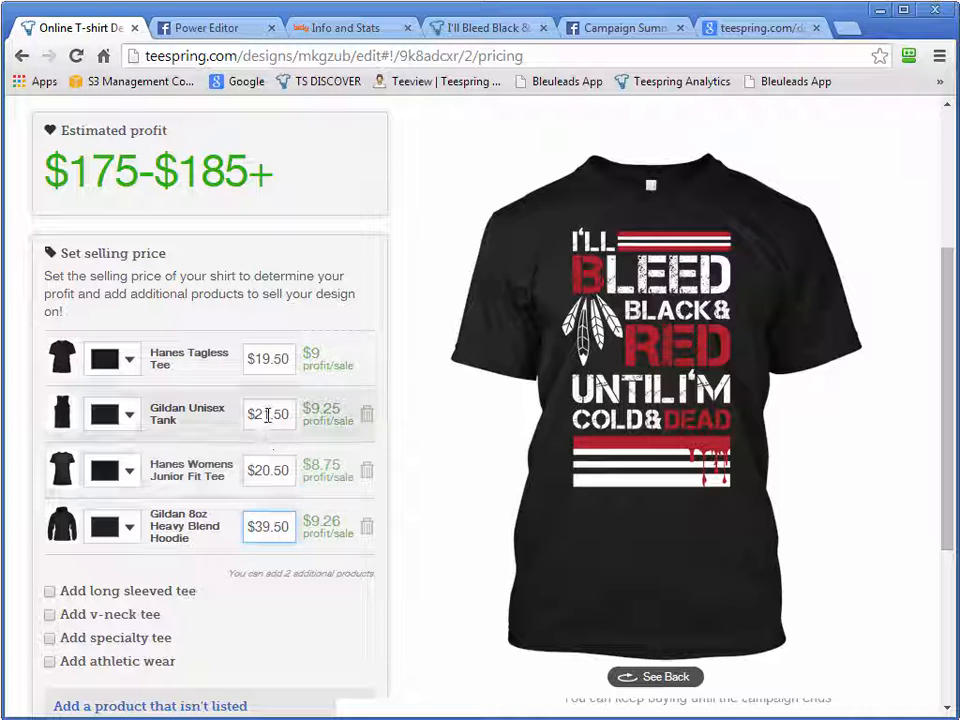
{"action": "left_click", "coordinate": [271, 414]}
{"action": "left_click", "coordinate": [265, 470]}
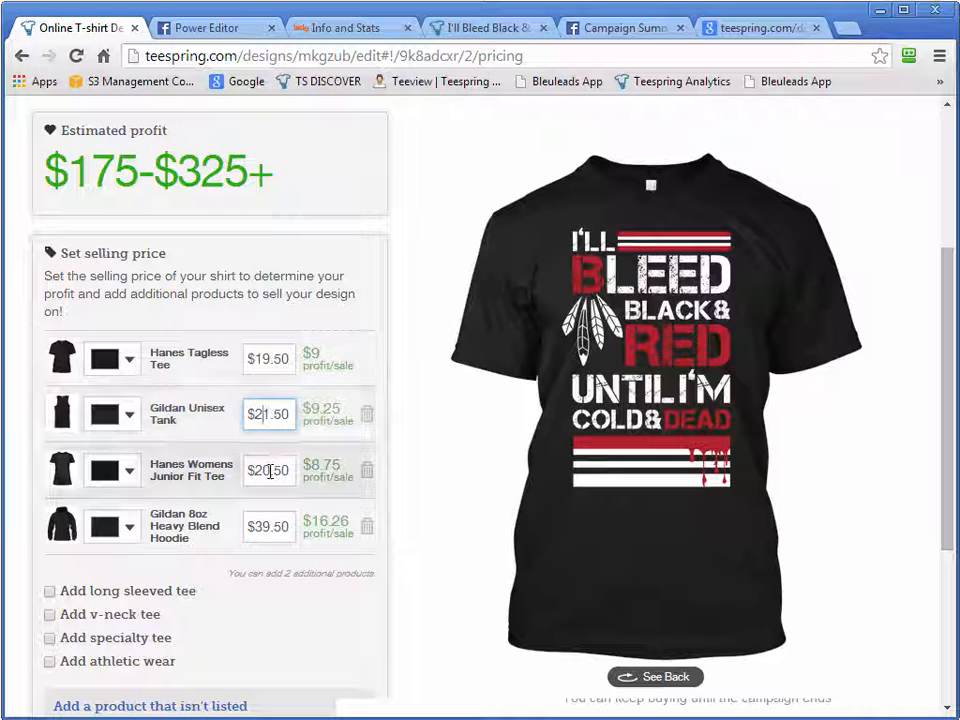
{"action": "key", "text": "shift+Right"}
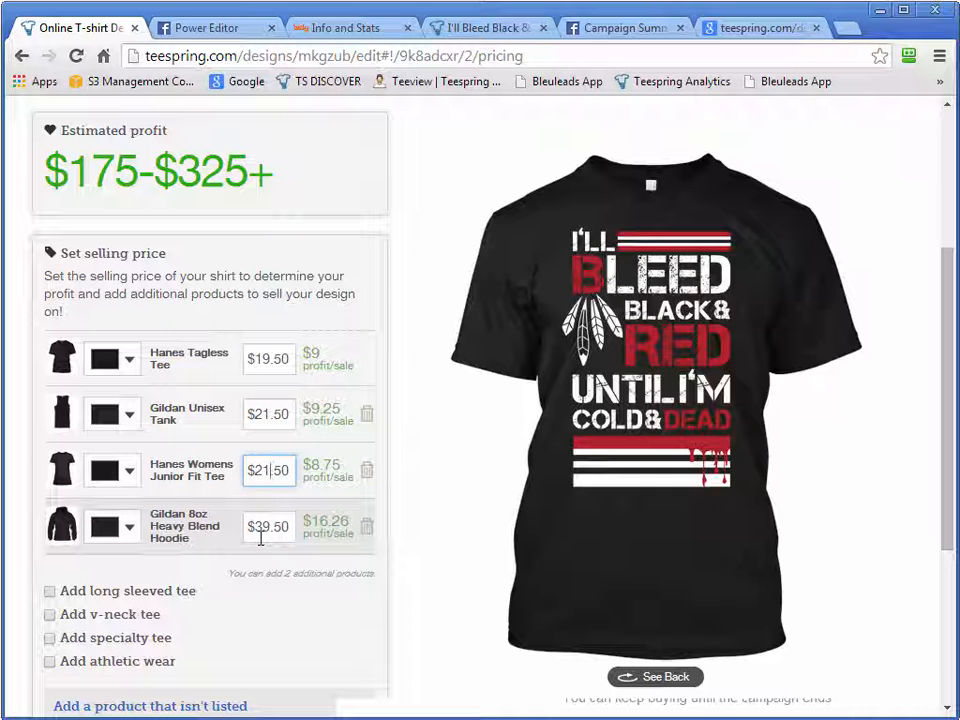
{"action": "left_click", "coordinate": [317, 479]}
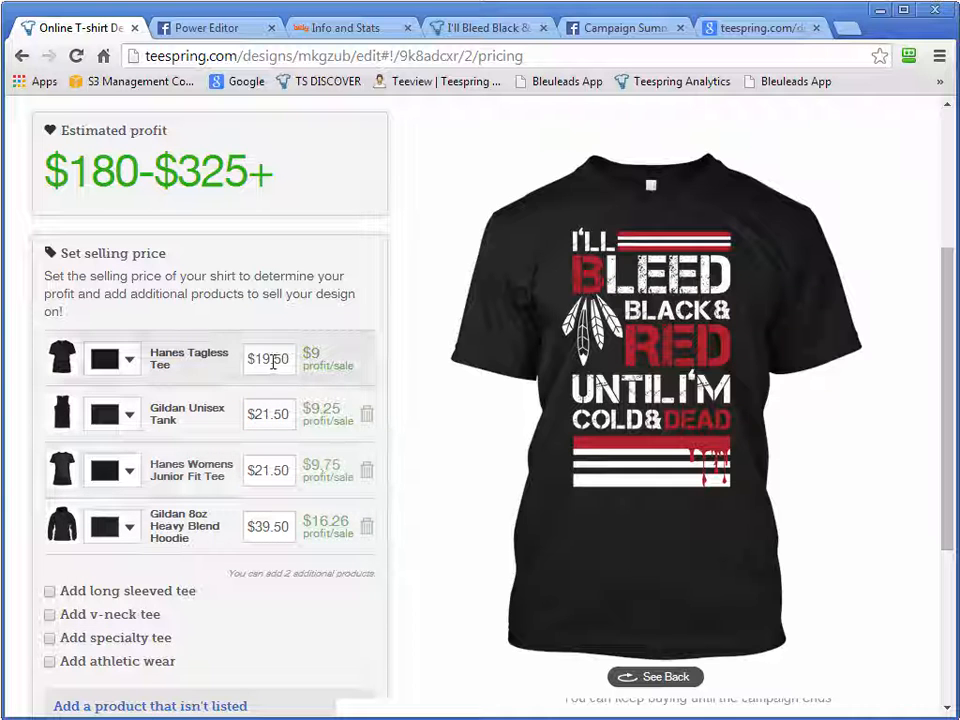
- Try a $21.50 selling price for the Hanes Tagless Tee and return it to $19.50
{"action": "left_click_drag", "start_coordinate": [269, 358], "coordinate": [260, 358]}
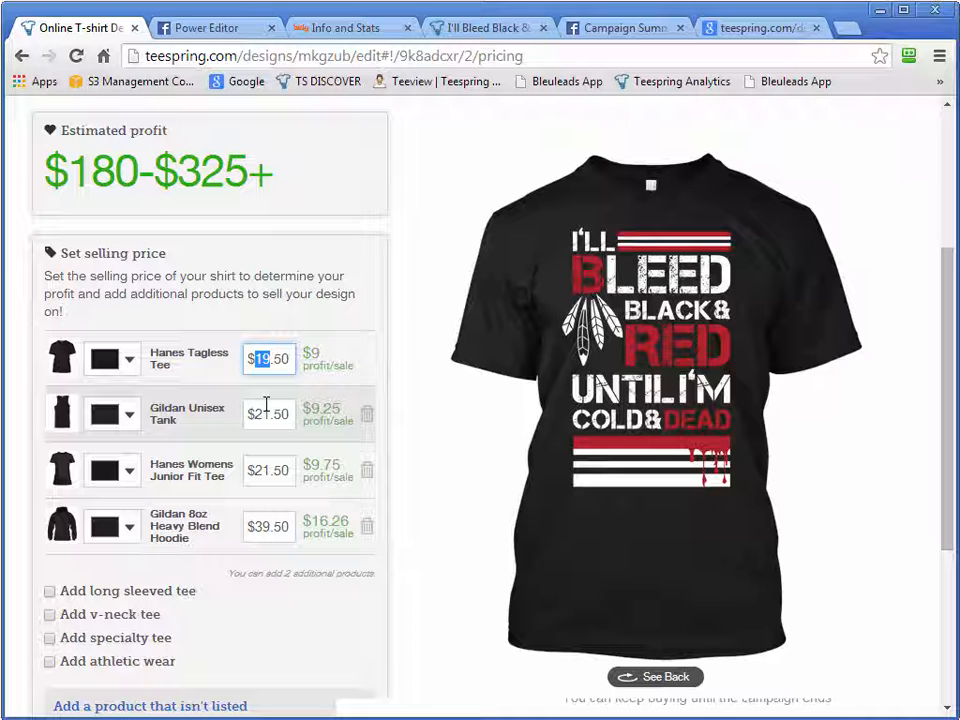
{"action": "type", "text": "21"}
{"action": "left_click", "coordinate": [315, 350]}
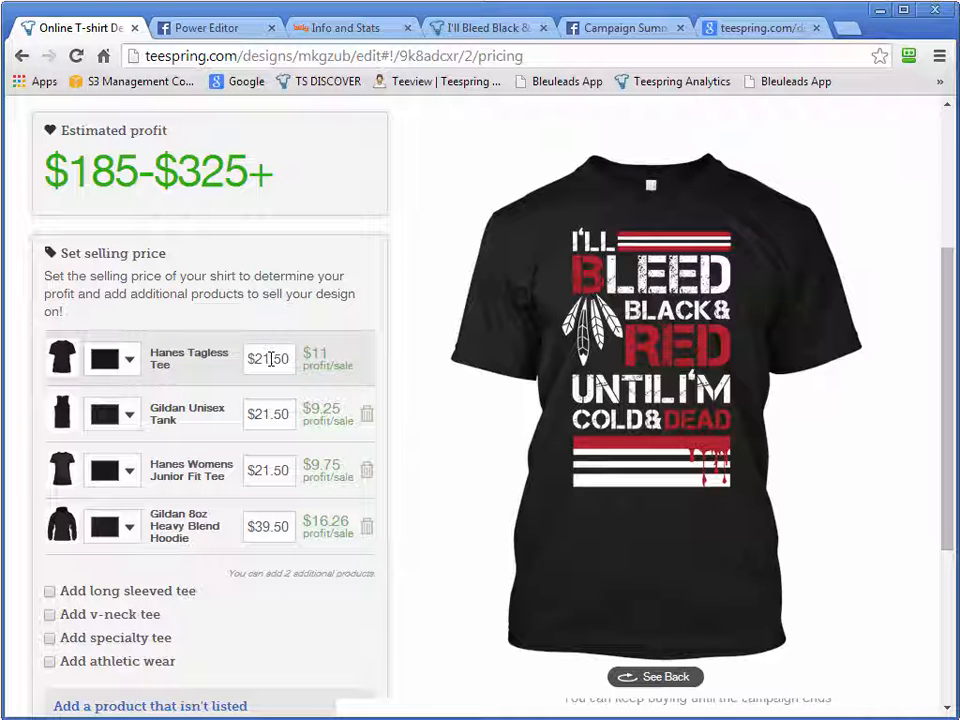
{"action": "left_click", "coordinate": [270, 359]}
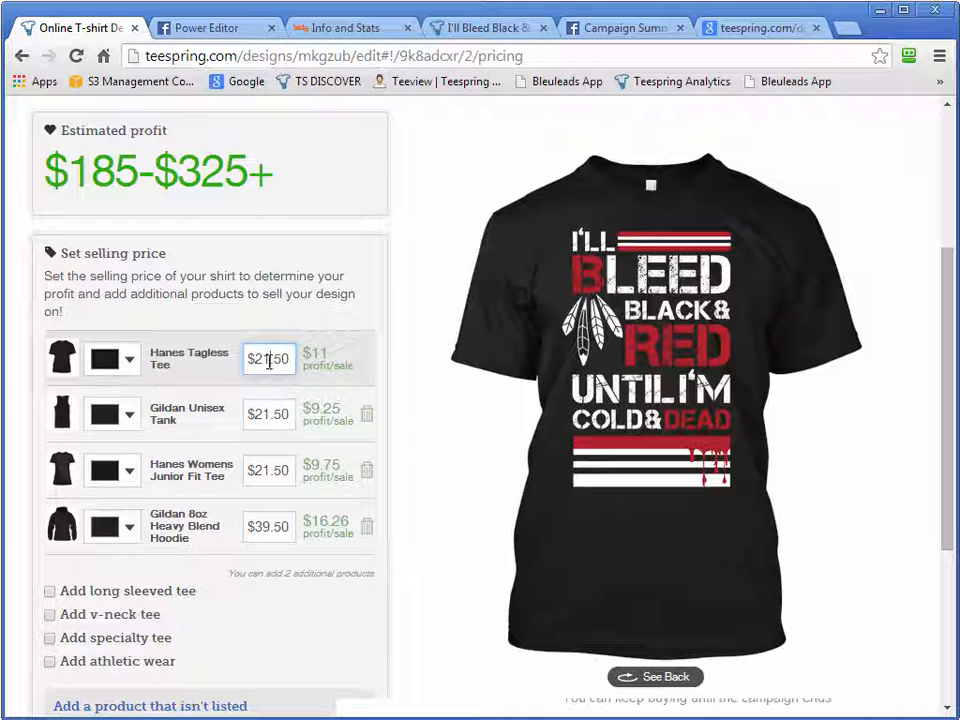
{"action": "left_click_drag", "start_coordinate": [268, 359], "coordinate": [255, 359]}
{"action": "type", "text": "19"}
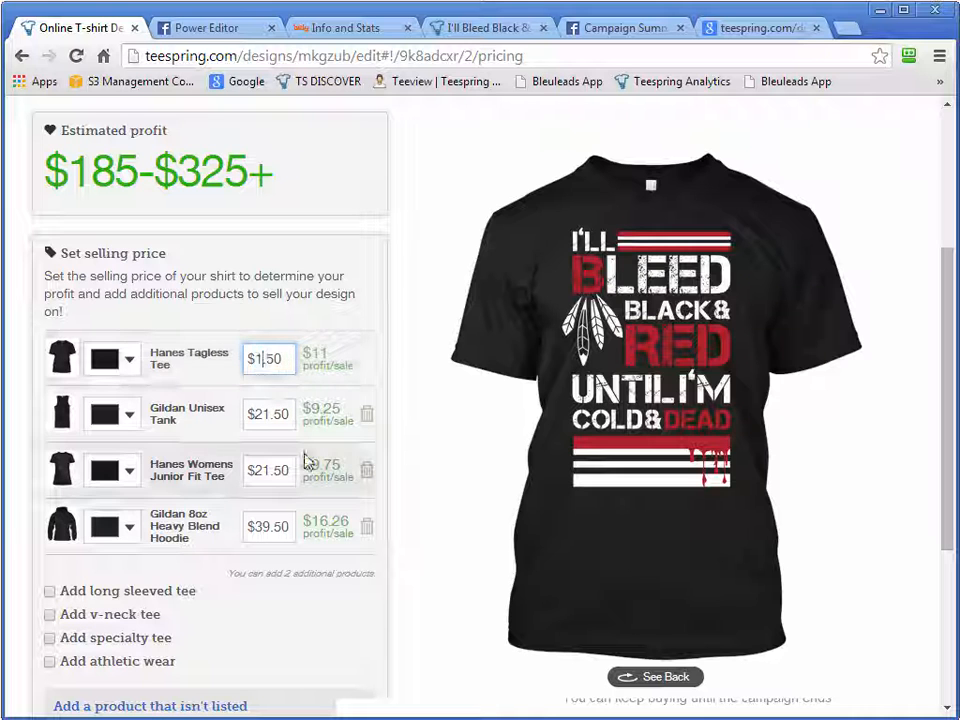
{"action": "left_click", "coordinate": [317, 430]}
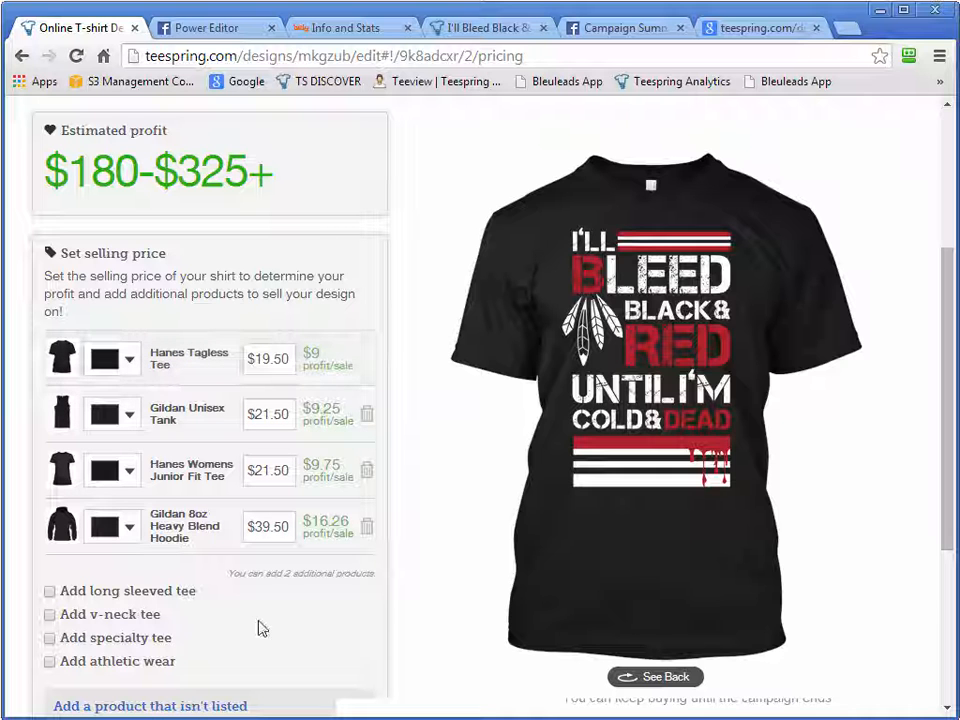
- Check the additional styles and their prices again on the live bleedbgdie campaign page
{"action": "left_click", "coordinate": [514, 34]}
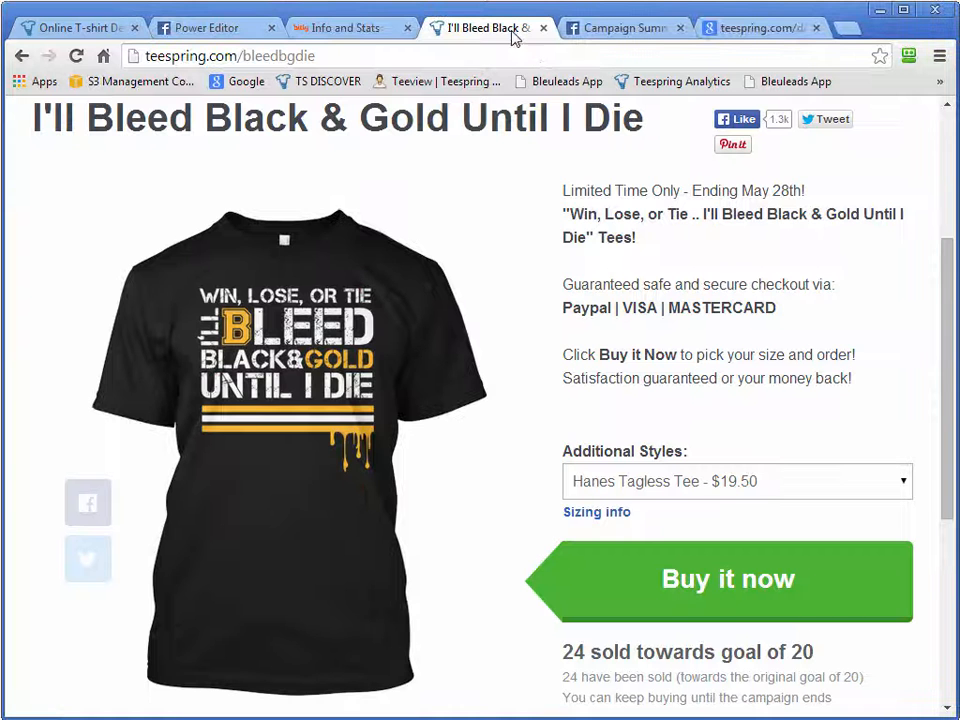
{"action": "left_click", "coordinate": [715, 500]}
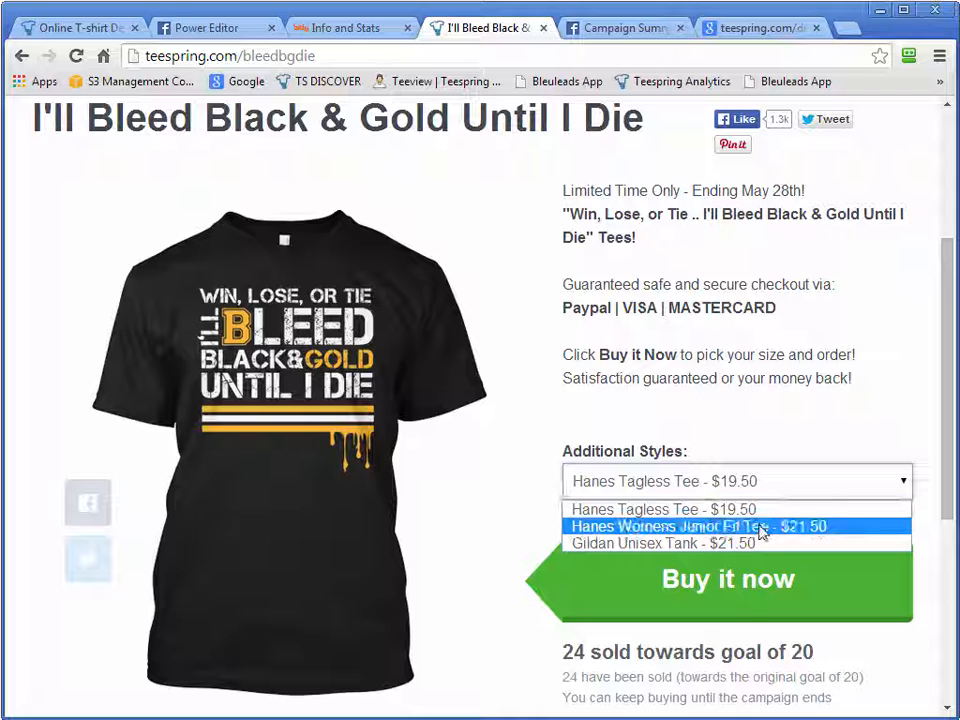
{"action": "left_click", "coordinate": [700, 510]}
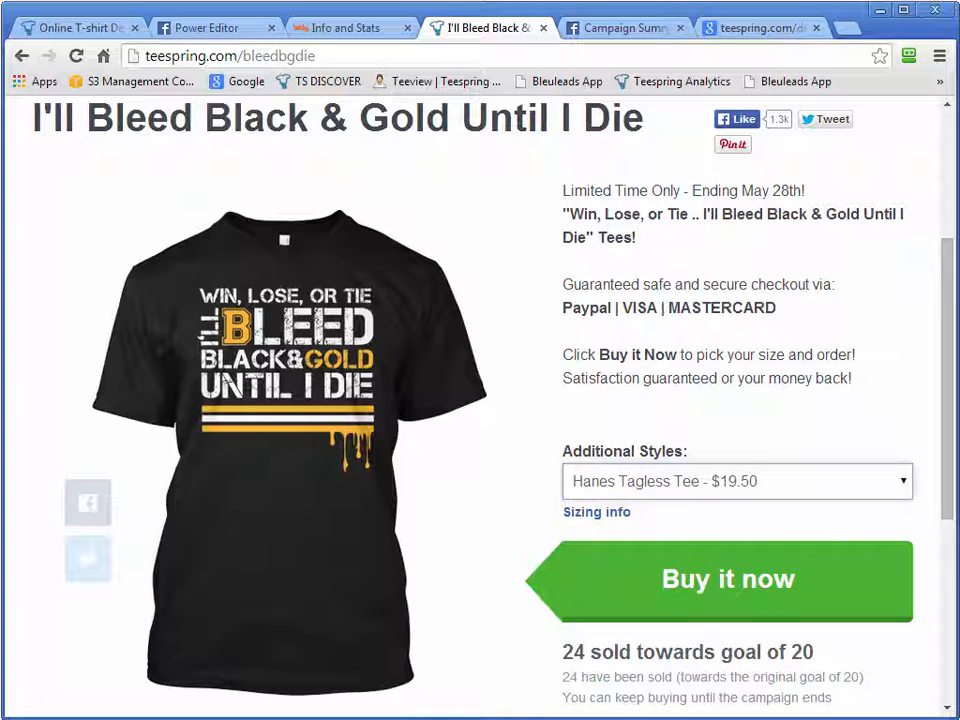
- Return to the new shirt design, review its goal and product prices, and continue to the description stage
{"action": "left_click", "coordinate": [68, 25]}
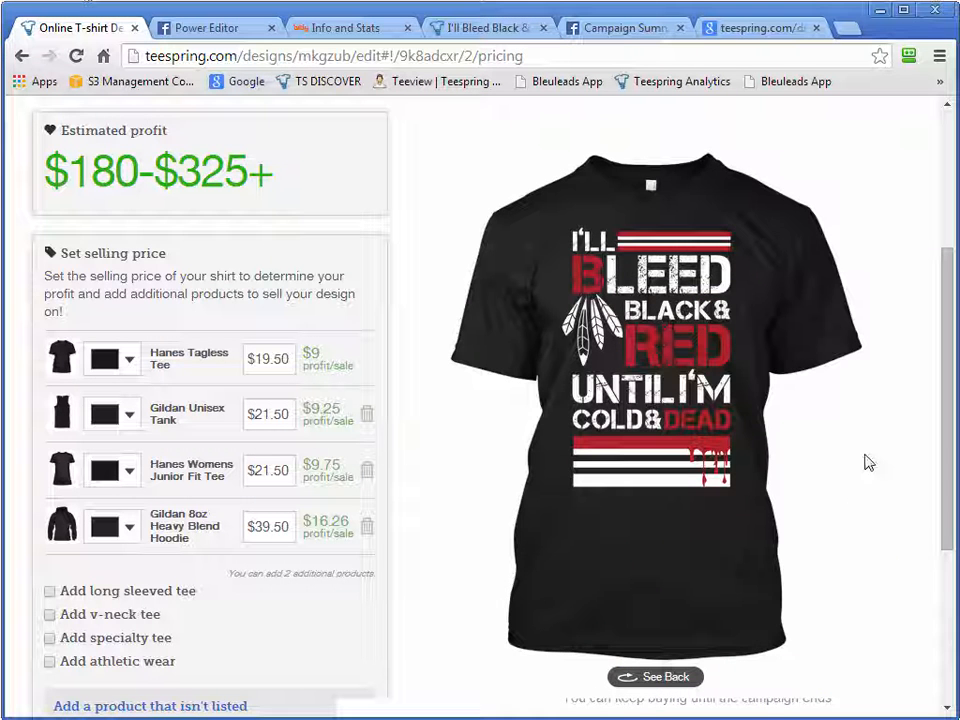
{"action": "scroll", "coordinate": [897, 466], "scroll_direction": "down", "scroll_amount": 2}
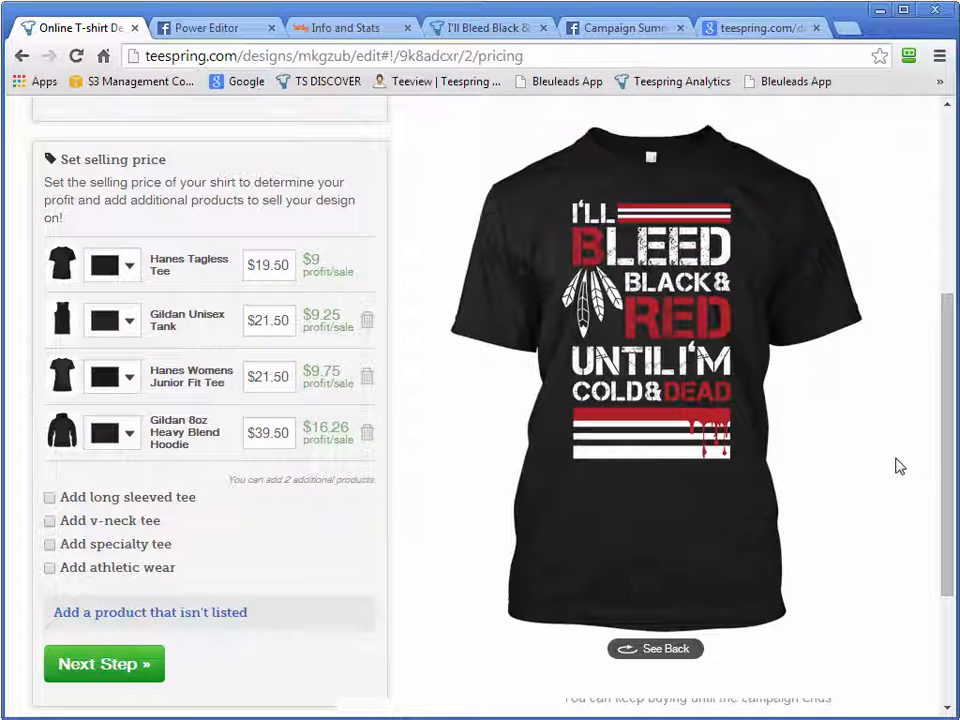
{"action": "scroll", "coordinate": [897, 466], "scroll_direction": "up", "scroll_amount": 2}
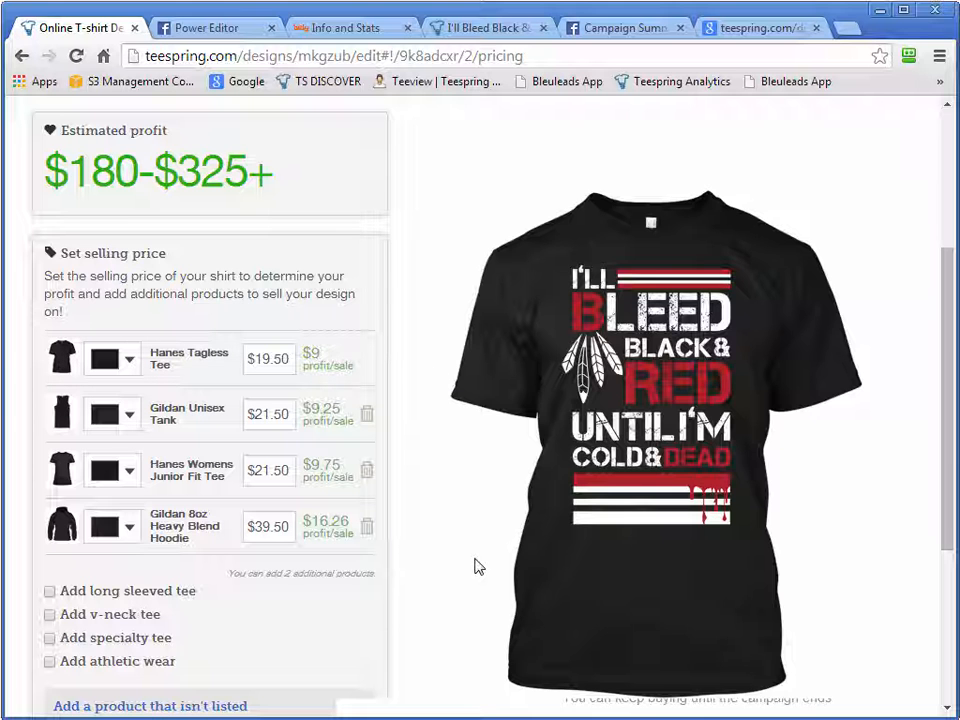
{"action": "scroll", "coordinate": [477, 566], "scroll_direction": "down", "scroll_amount": 2}
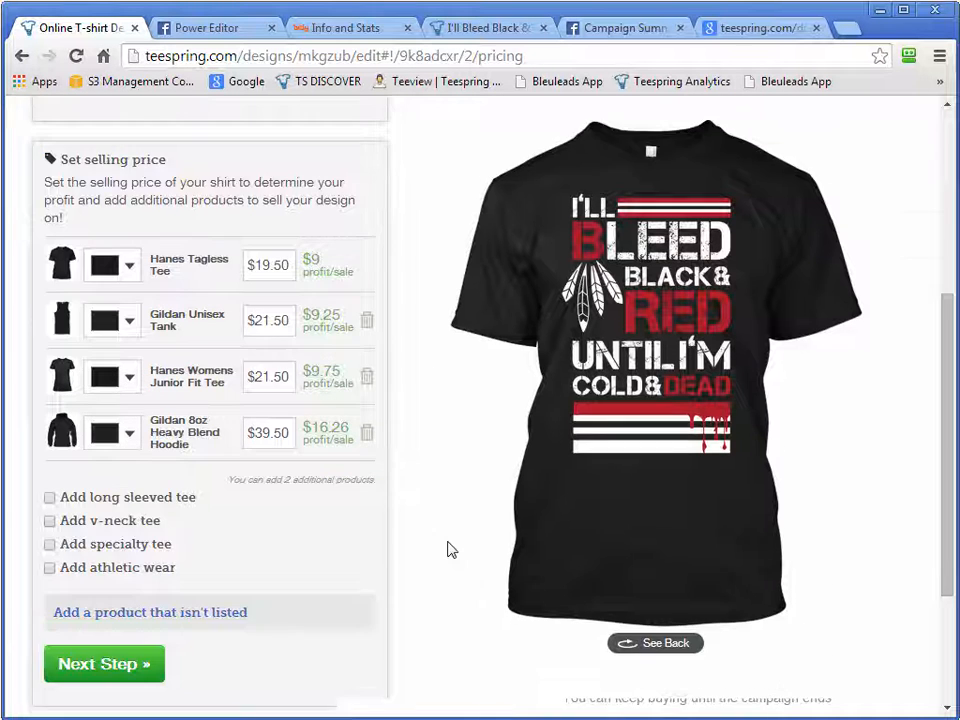
{"action": "scroll", "coordinate": [447, 552], "scroll_direction": "up", "scroll_amount": 2}
{"action": "scroll", "coordinate": [452, 602], "scroll_direction": "down", "scroll_amount": 2}
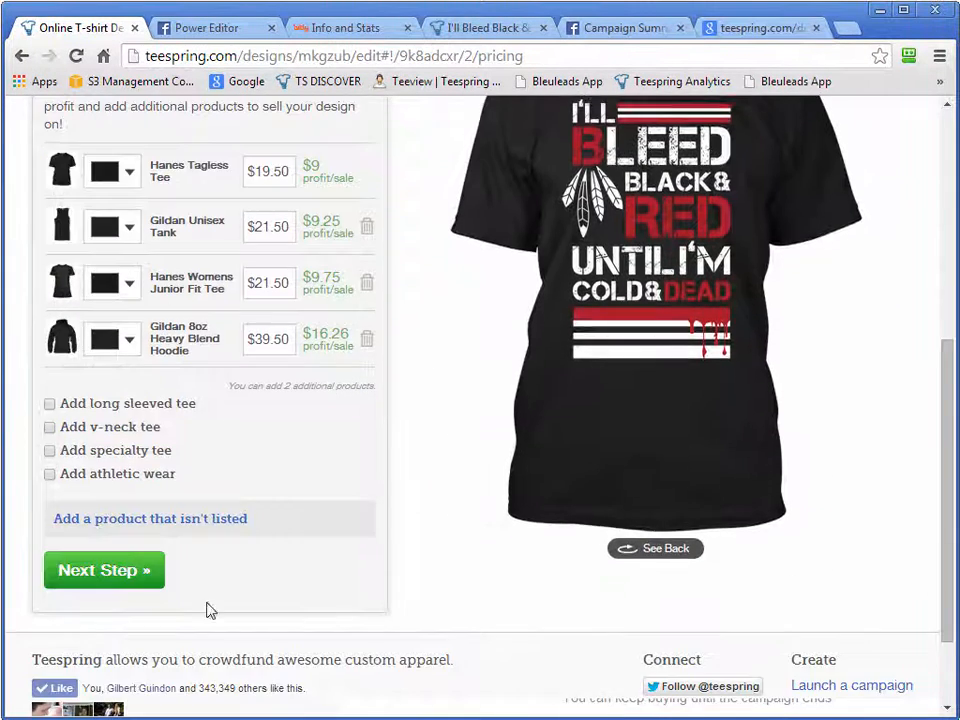
{"action": "scroll", "coordinate": [420, 405], "scroll_direction": "up", "scroll_amount": 2}
{"action": "scroll", "coordinate": [66, 208], "scroll_direction": "up", "scroll_amount": 2}
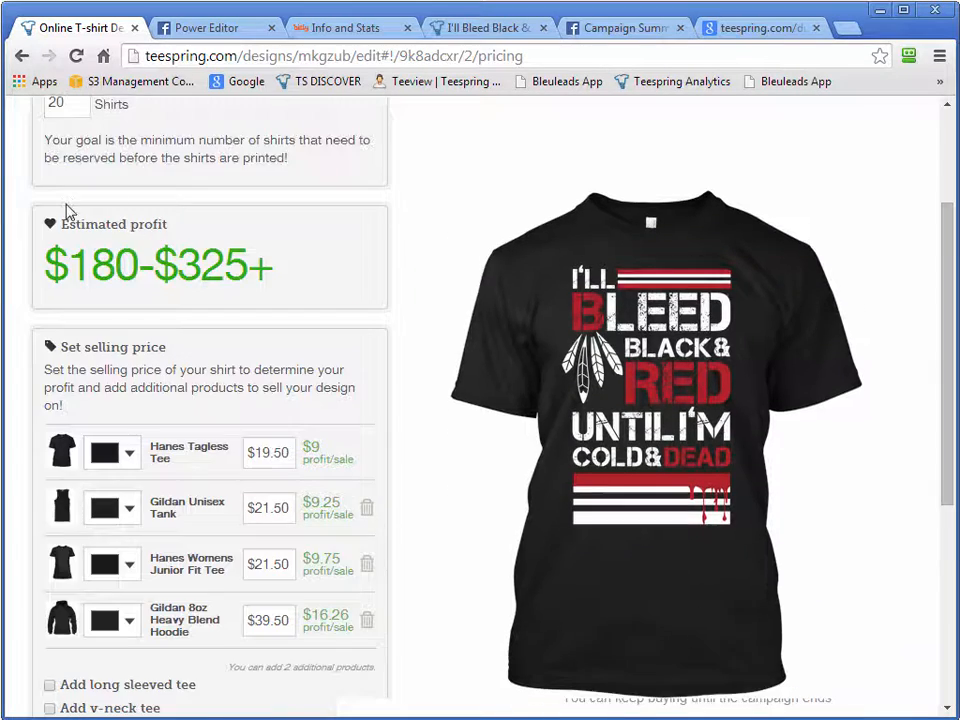
{"action": "scroll", "coordinate": [400, 280], "scroll_direction": "down", "scroll_amount": 5}
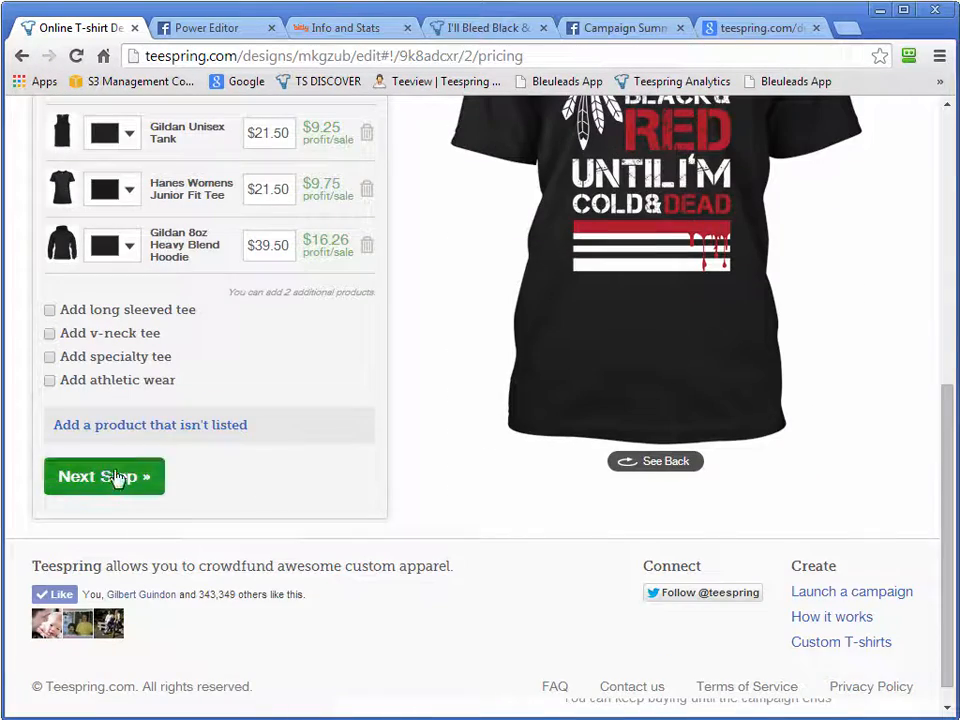
{"action": "left_click", "coordinate": [118, 476]}
- Enter the campaign title "I'll Bleed Black & Red Until I'm Cold &"
{"action": "scroll", "coordinate": [730, 407], "scroll_direction": "up", "scroll_amount": 1}
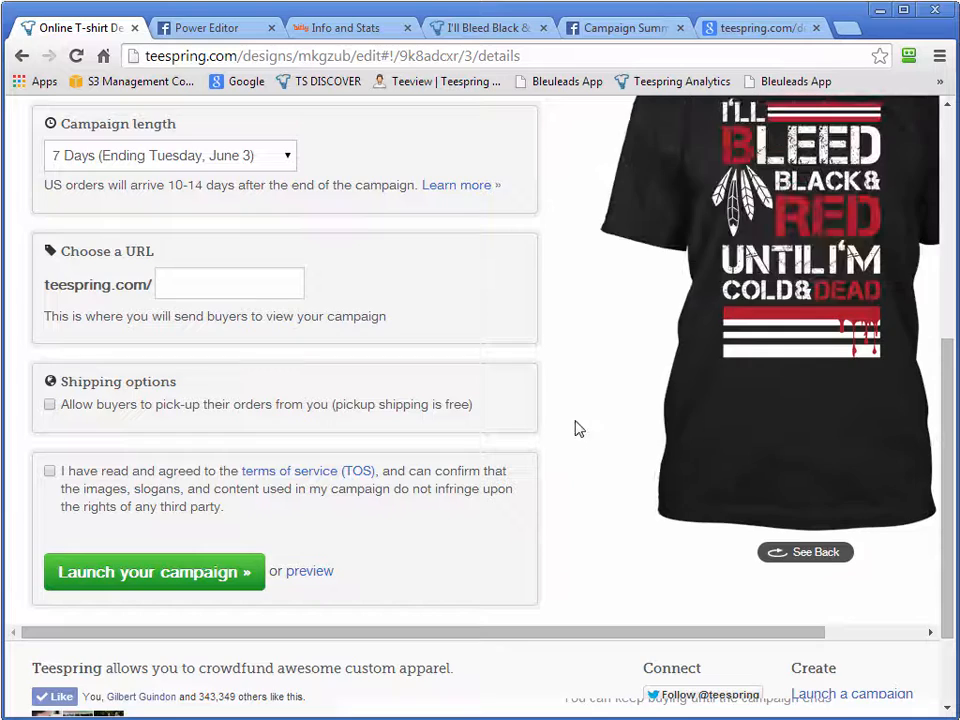
{"action": "scroll", "coordinate": [574, 428], "scroll_direction": "up", "scroll_amount": 1}
{"action": "scroll", "coordinate": [360, 400], "scroll_direction": "up", "scroll_amount": 1}
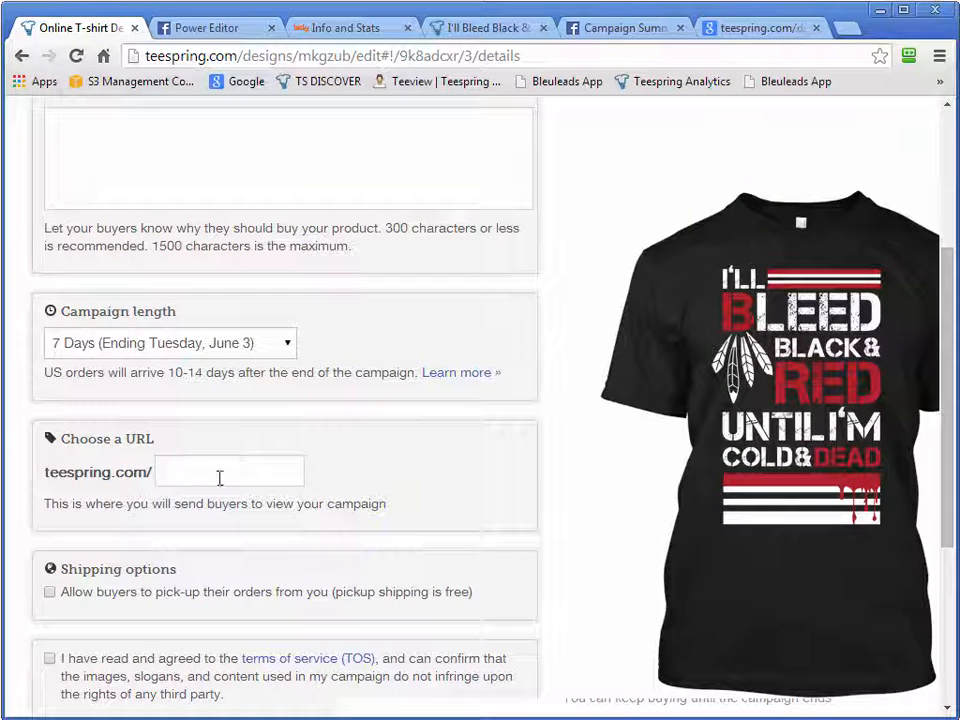
{"action": "scroll", "coordinate": [313, 428], "scroll_direction": "up", "scroll_amount": 2}
{"action": "scroll", "coordinate": [313, 428], "scroll_direction": "up", "scroll_amount": 1}
{"action": "left_click", "coordinate": [180, 238]}
{"action": "type", "text": "I"}
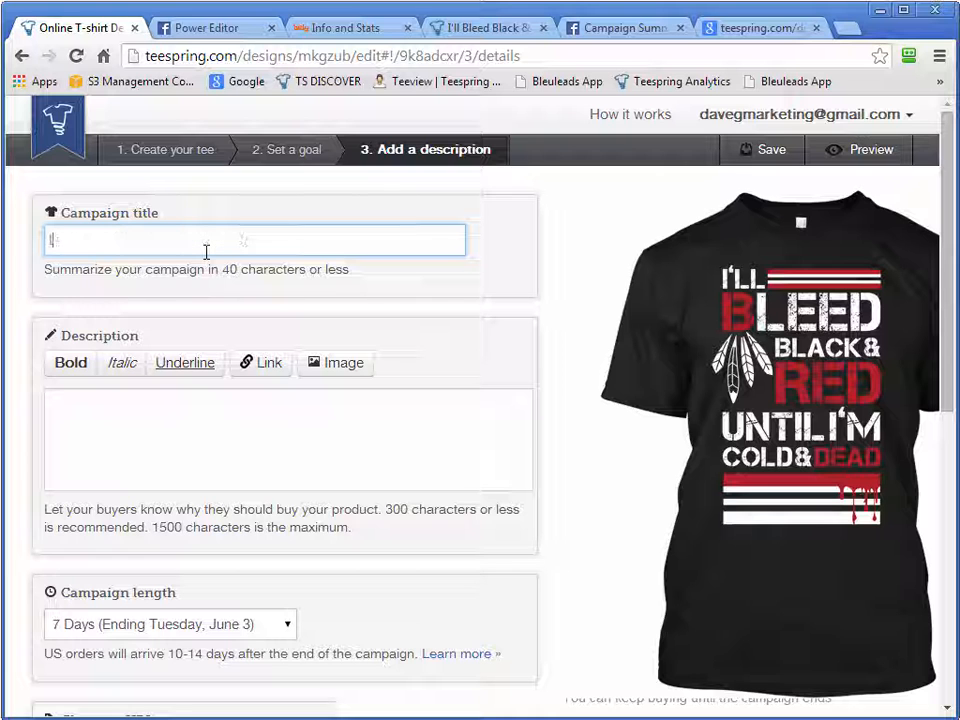
{"action": "type", "text": "'ll Ble"}
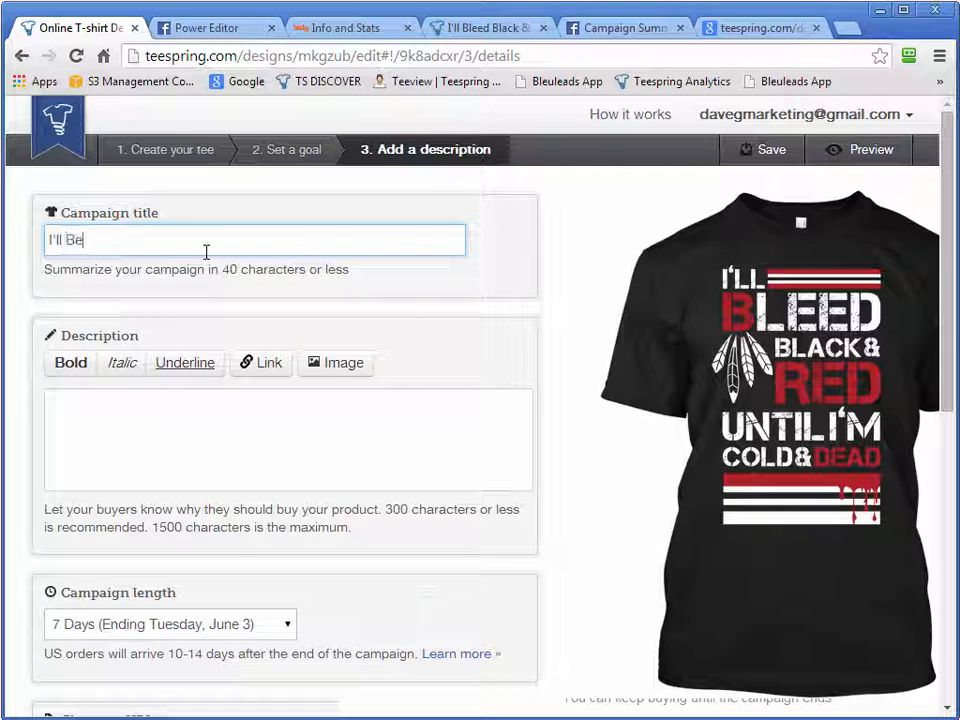
{"action": "type", "text": "ed Balck"}
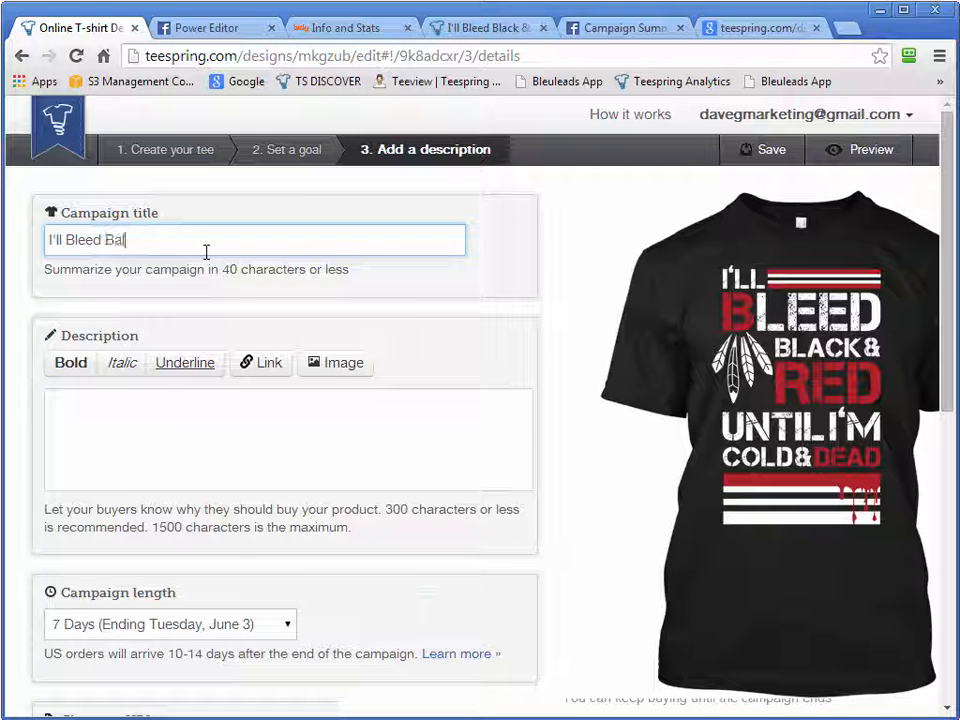
{"action": "key", "text": "Left"}
{"action": "type", "text": "lack "}
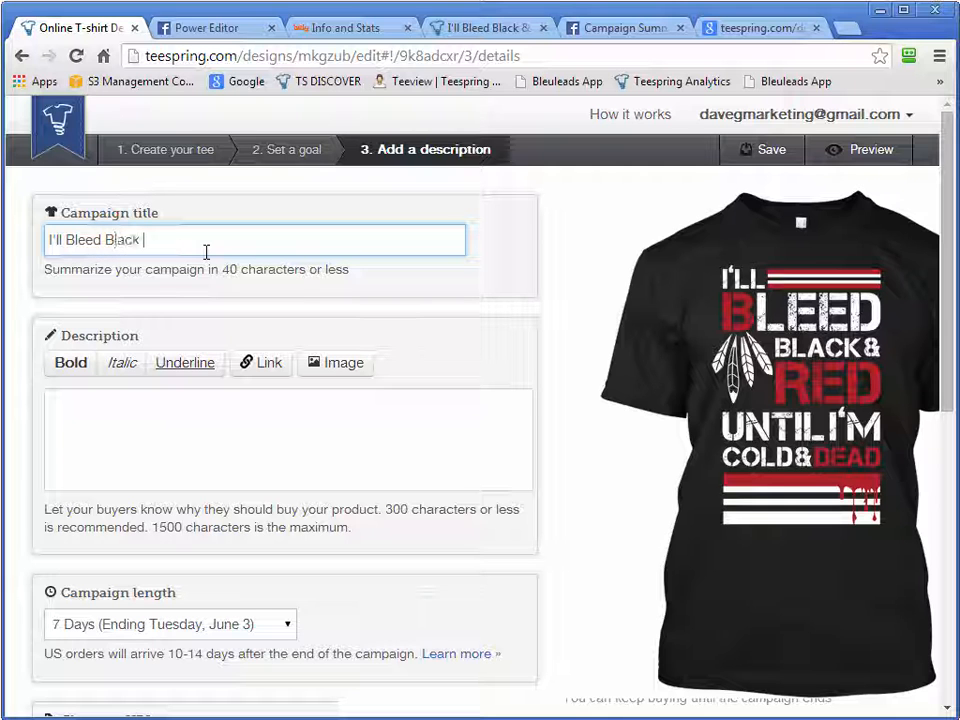
{"action": "type", "text": "& Red Until Im"}
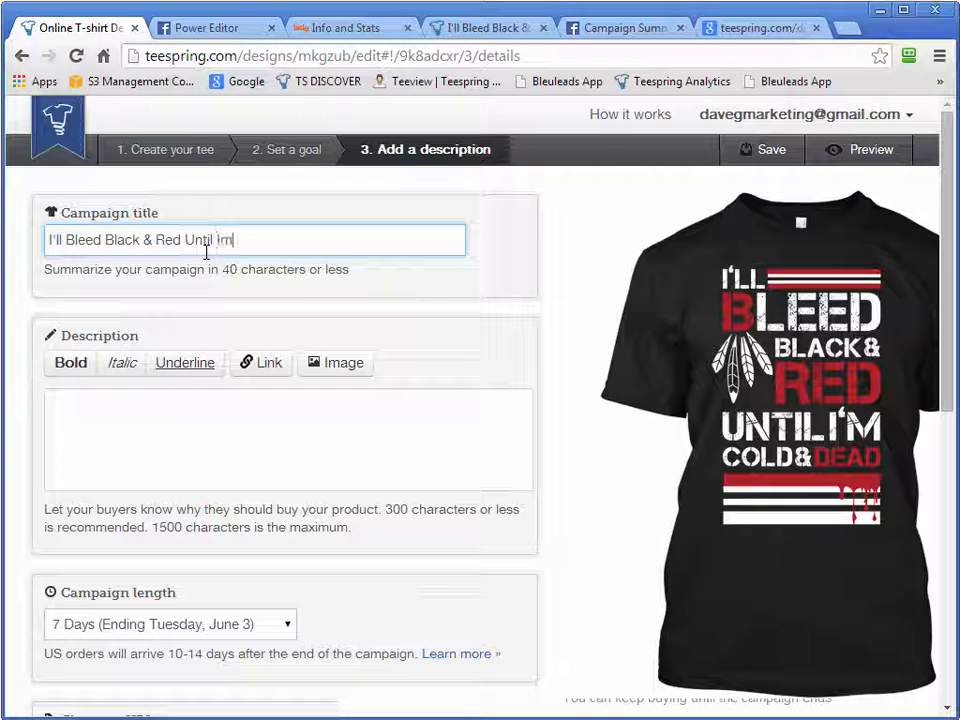
{"action": "key", "text": "BackSpace"}
{"action": "type", "text": "'m Cole"}
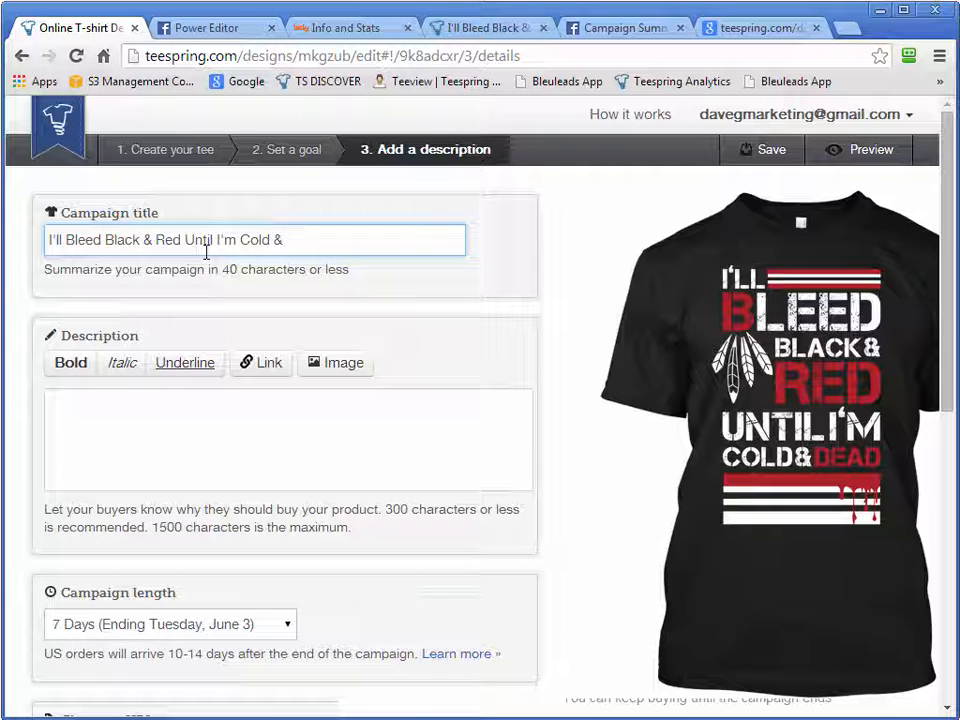
- Shorten the wording and complete the campaign title as "Bleed Black & Red Til I'm Cold & Dead"
{"action": "double_click", "coordinate": [200, 241]}
{"action": "type", "text": "Til"}
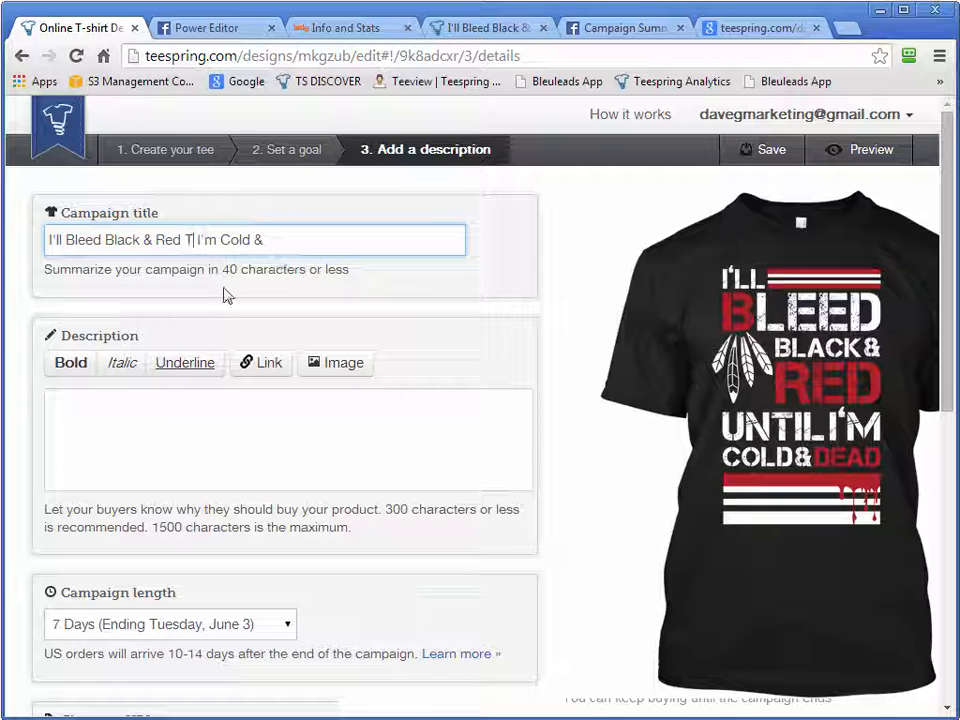
{"action": "key", "text": "End"}
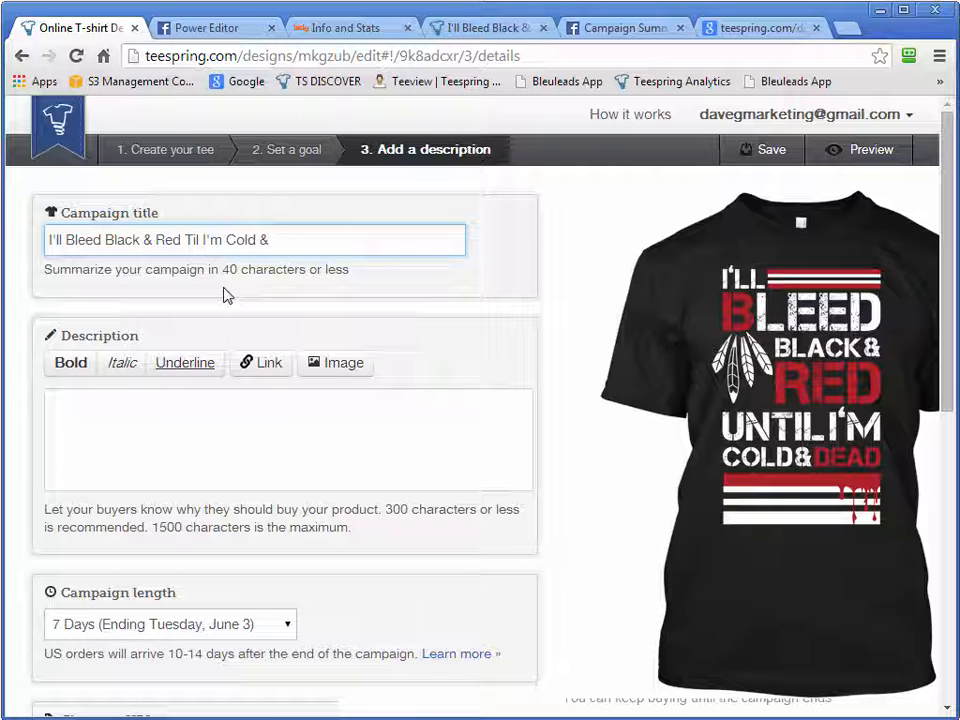
{"action": "type", "text": "De"}
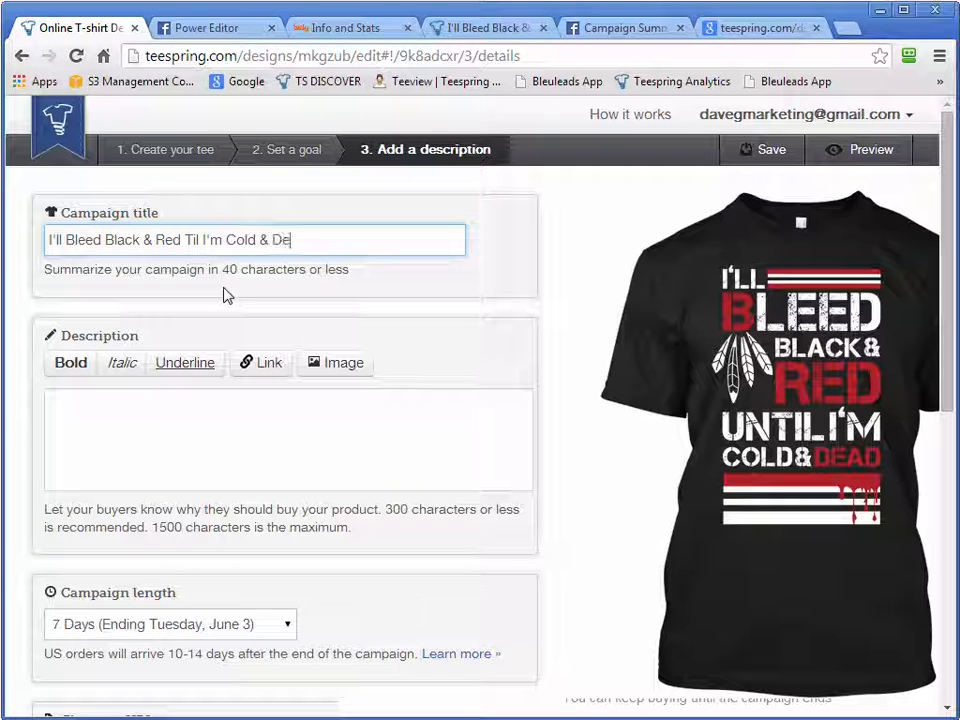
{"action": "left_click_drag", "start_coordinate": [67, 240], "coordinate": [18, 240]}
{"action": "key", "text": "BackSpace"}
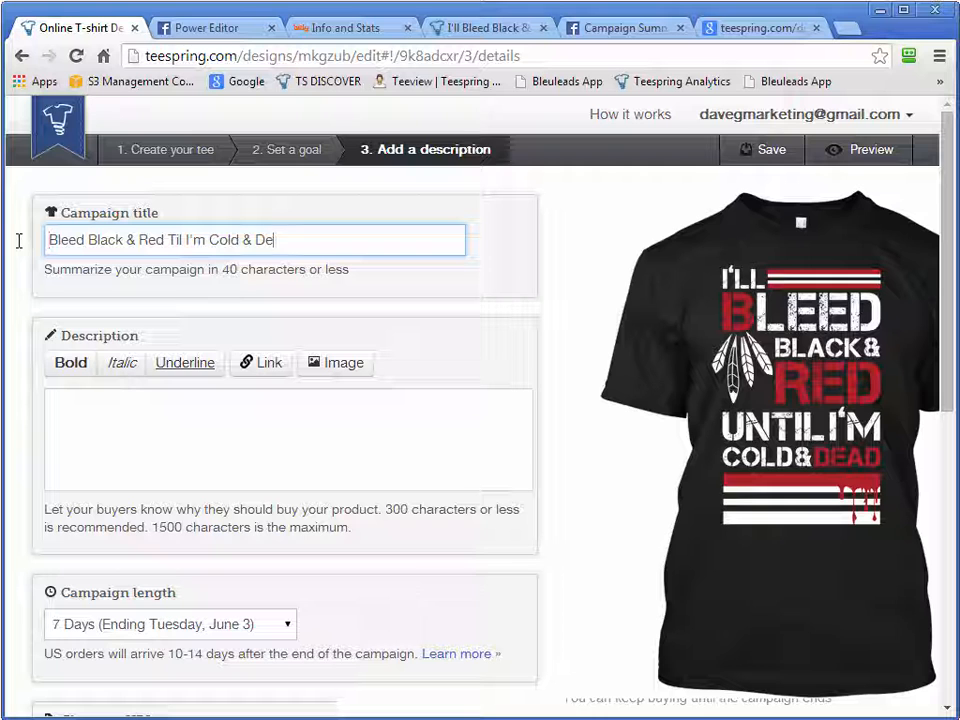
{"action": "type", "text": "ad"}
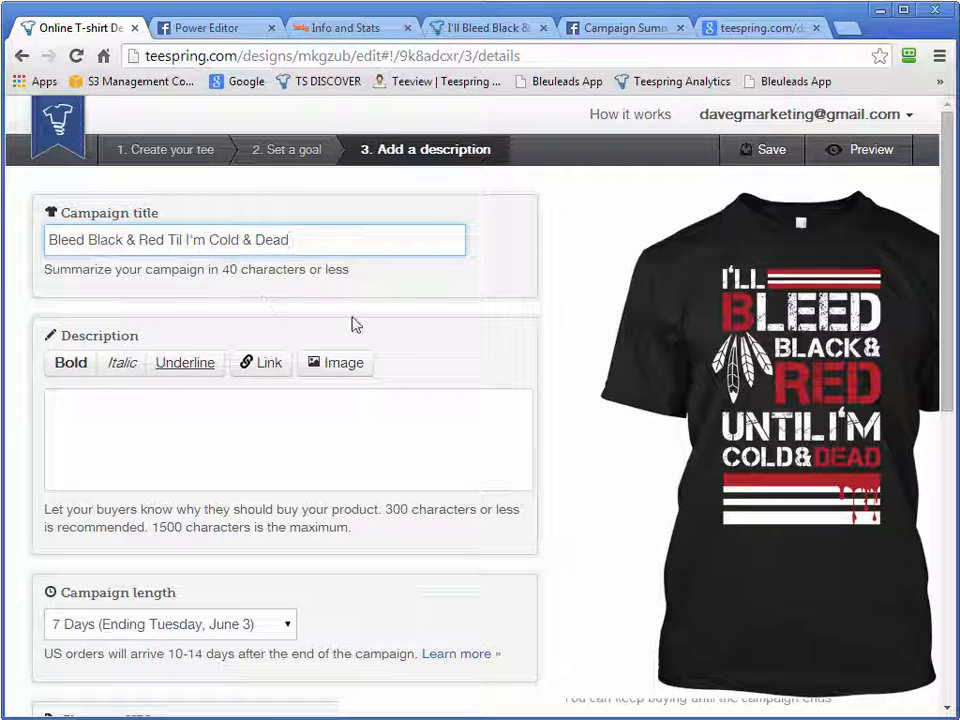
- Start the campaign description, switch to Tee Inspector and open its Data Bank of saved texts, moving the window over the campaign form
{"action": "left_click", "coordinate": [235, 443]}
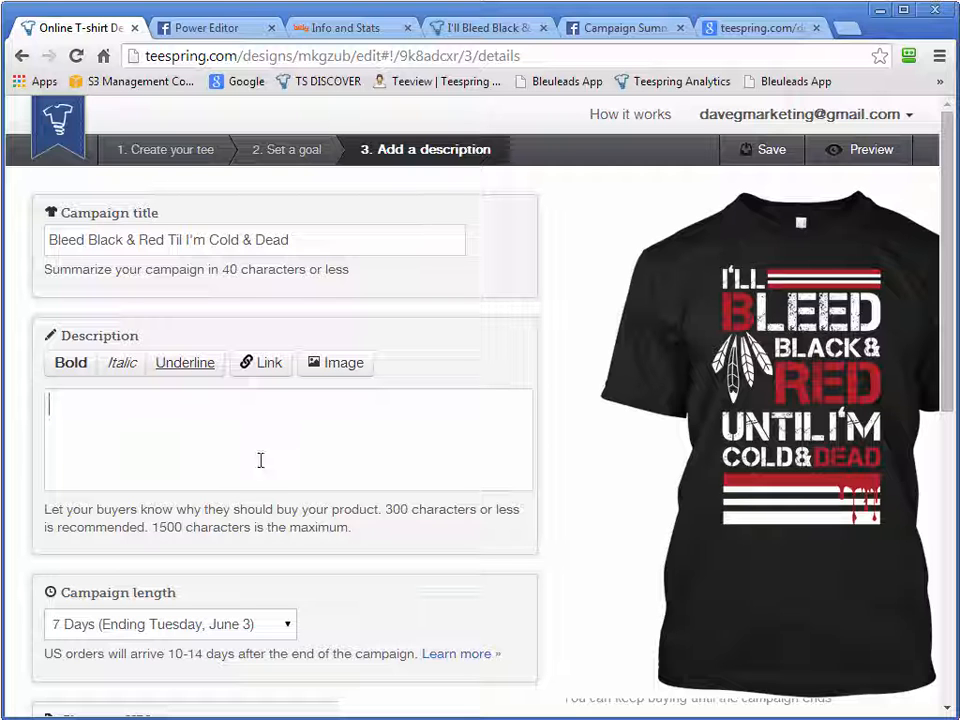
{"action": "left_click_drag", "start_coordinate": [2, 160], "coordinate": [328, 111]}
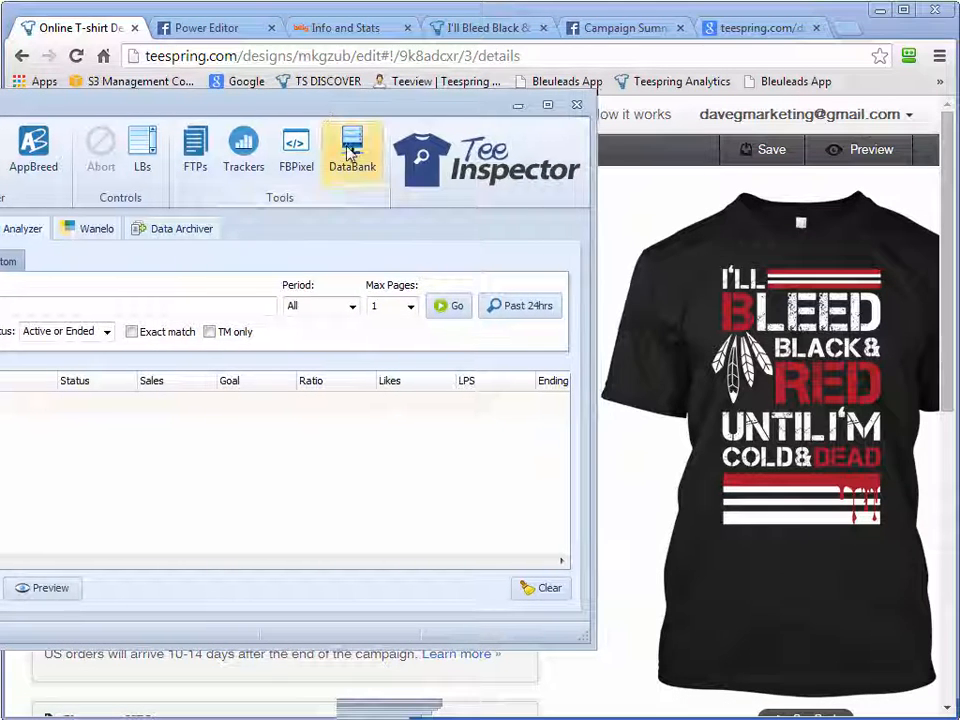
{"action": "left_click", "coordinate": [351, 150]}
{"action": "left_click_drag", "start_coordinate": [449, 113], "coordinate": [82, 65]}
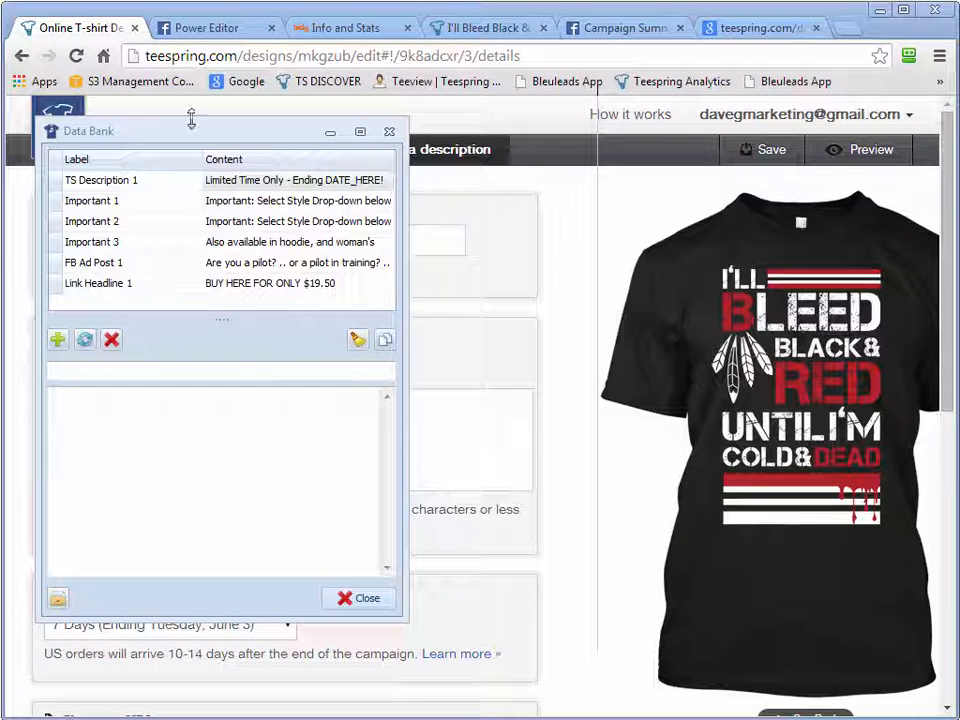
- Move the Data Bank window clear of its current spot, make it taller and enlarge its list of saved texts
{"action": "left_click_drag", "start_coordinate": [193, 139], "coordinate": [162, 34]}
{"action": "left_click_drag", "start_coordinate": [376, 516], "coordinate": [385, 707]}
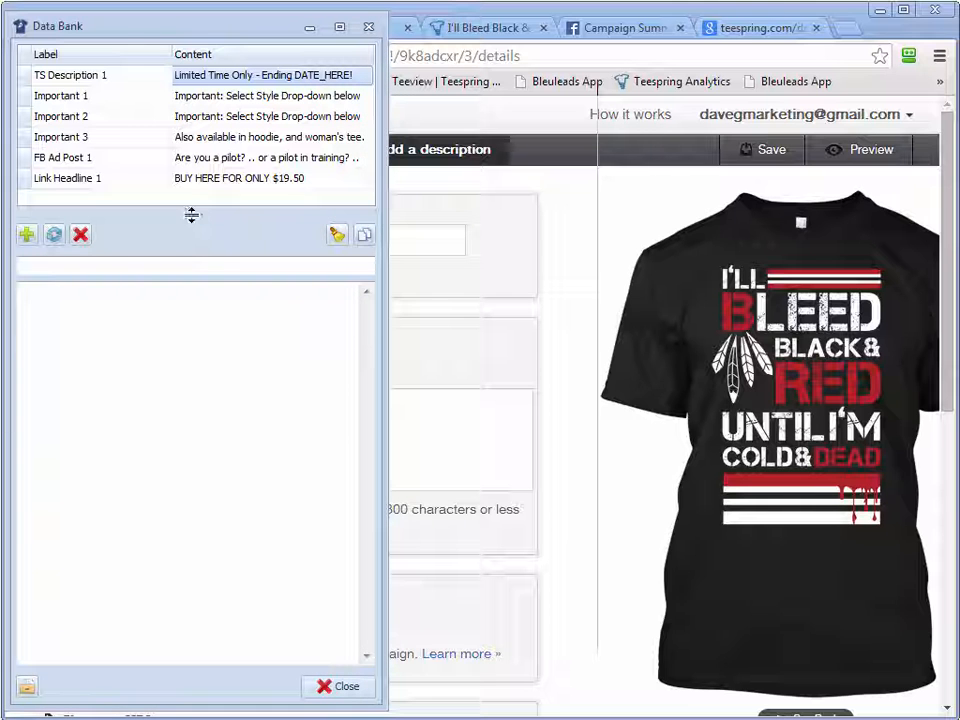
{"action": "left_click_drag", "start_coordinate": [191, 215], "coordinate": [193, 256]}
- Look through the saved description, "Important", ad post and link headline texts, ending on TS Description 1
{"action": "left_click", "coordinate": [117, 80]}
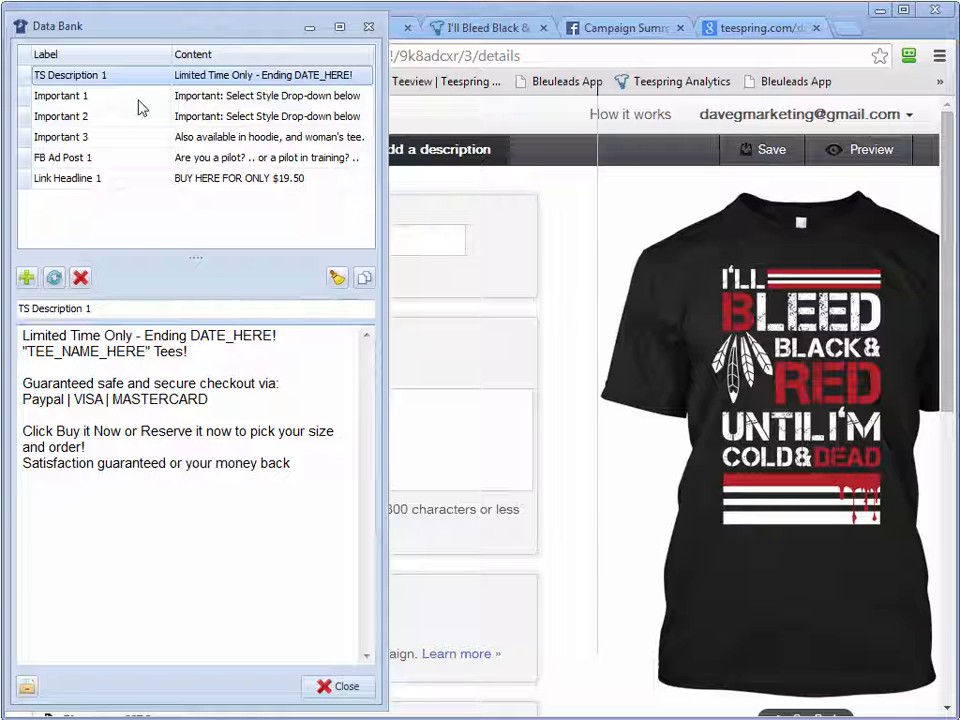
{"action": "left_click", "coordinate": [257, 99]}
{"action": "left_click", "coordinate": [257, 118]}
{"action": "left_click", "coordinate": [255, 137]}
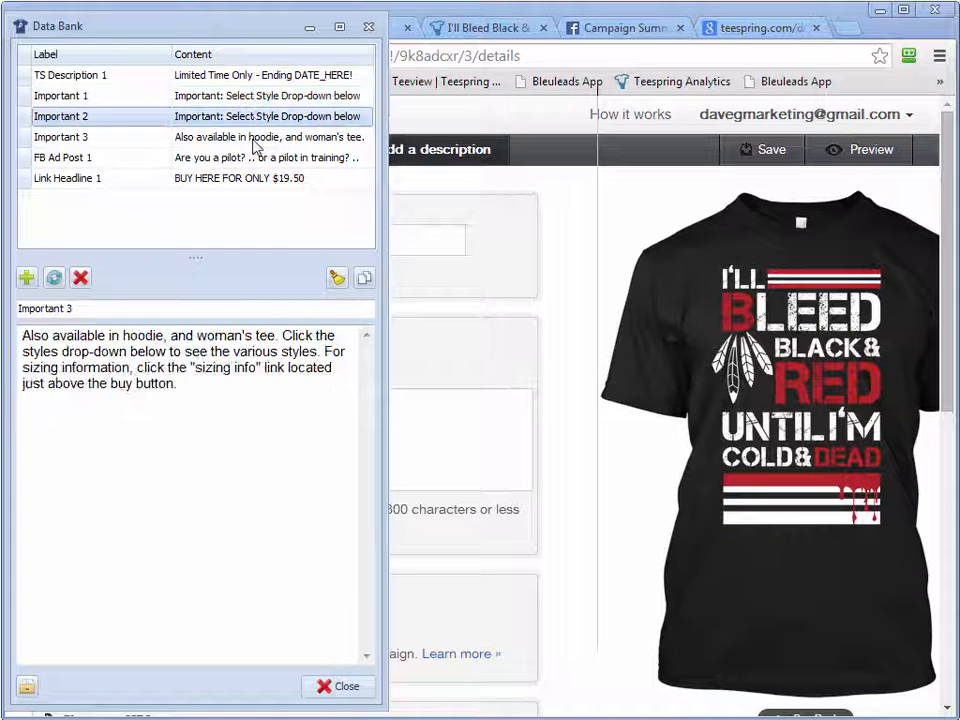
{"action": "left_click", "coordinate": [255, 158]}
{"action": "left_click", "coordinate": [252, 179]}
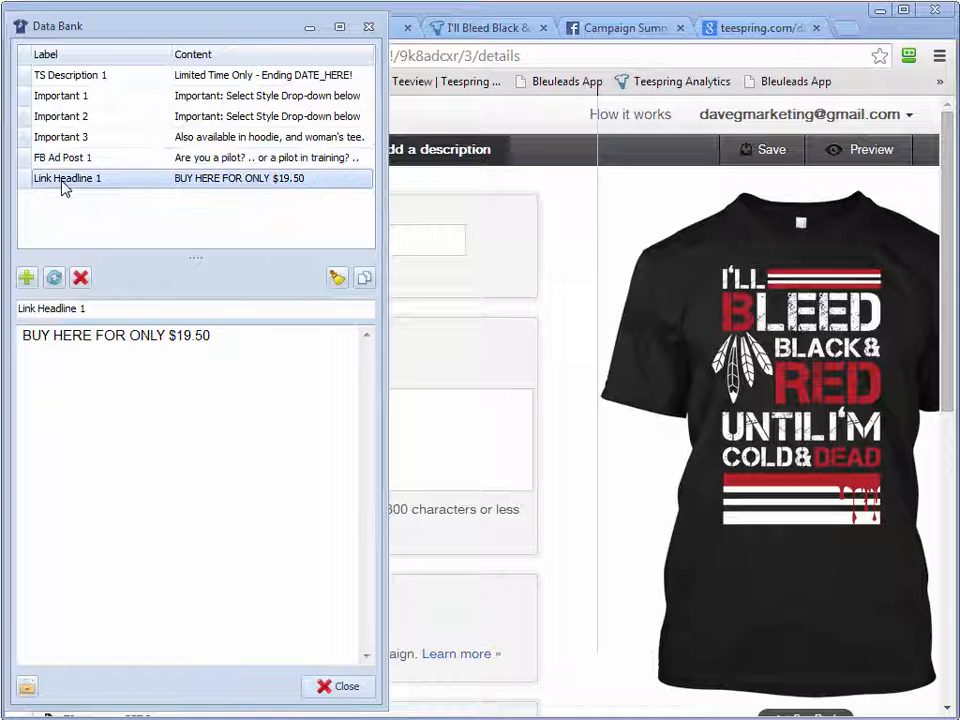
{"action": "left_click", "coordinate": [251, 77]}
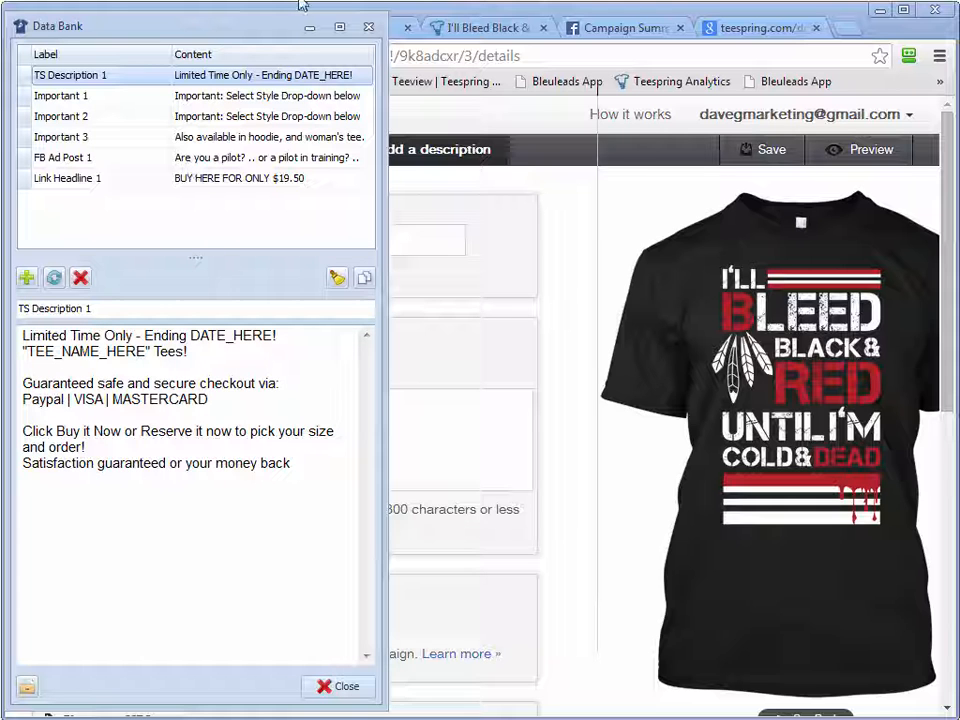
{"action": "left_click", "coordinate": [243, 100]}
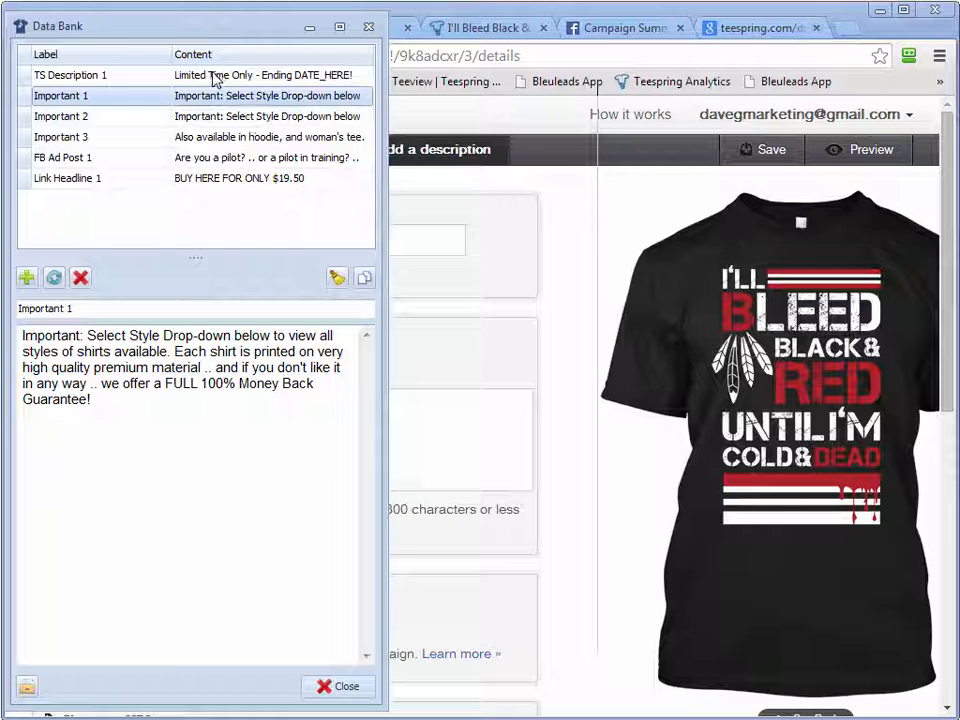
{"action": "left_click", "coordinate": [215, 76]}
{"action": "left_click_drag", "start_coordinate": [99, 309], "coordinate": [15, 310]}
{"action": "left_click", "coordinate": [200, 399]}
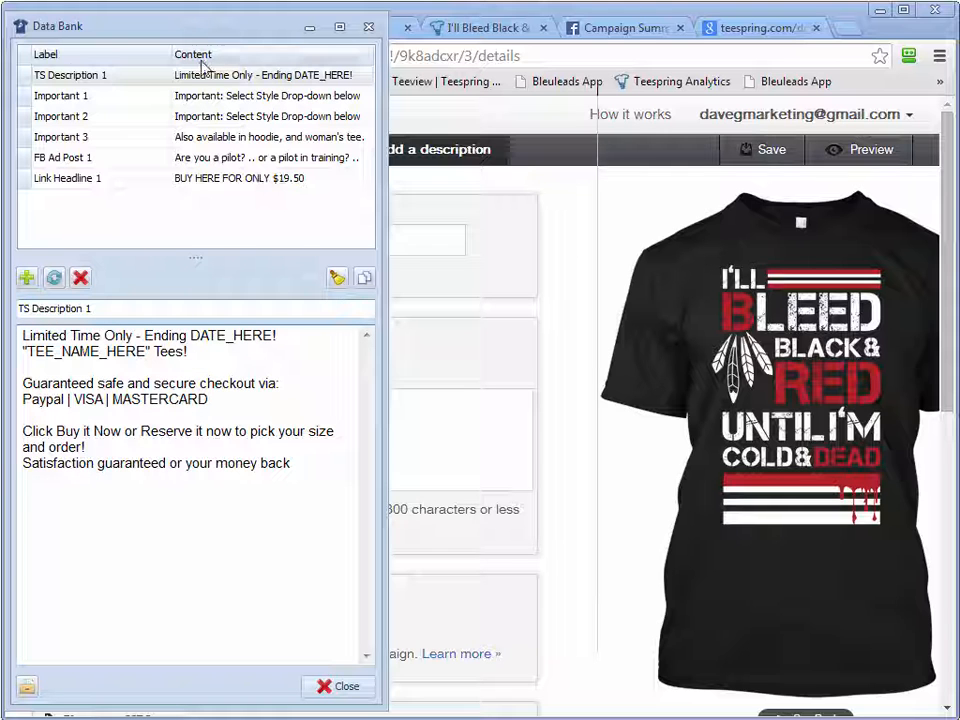
- Copy the full TS Description 1 text from the Data Bank and paste it into the Teespring campaign description
{"action": "left_click", "coordinate": [252, 78]}
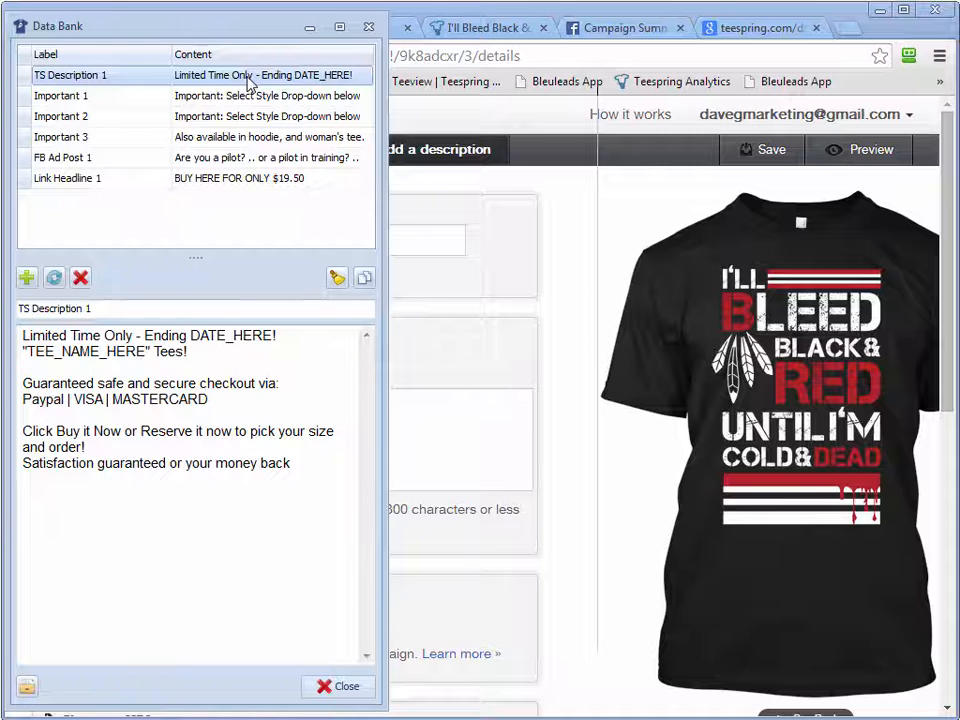
{"action": "double_click", "coordinate": [250, 84]}
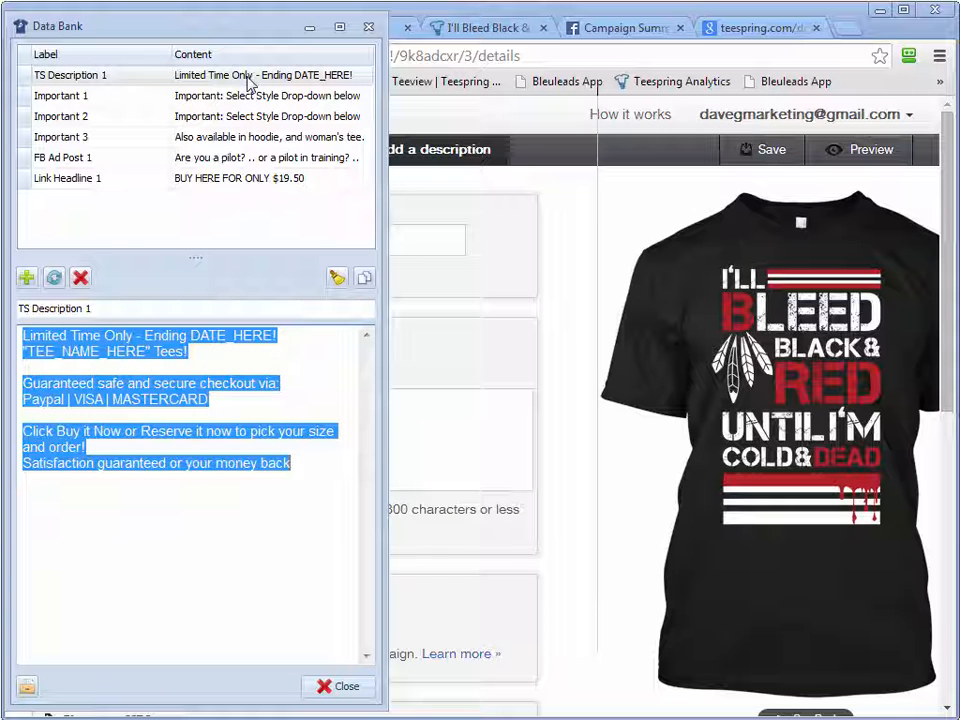
{"action": "left_click", "coordinate": [364, 277]}
{"action": "right_click", "coordinate": [409, 411]}
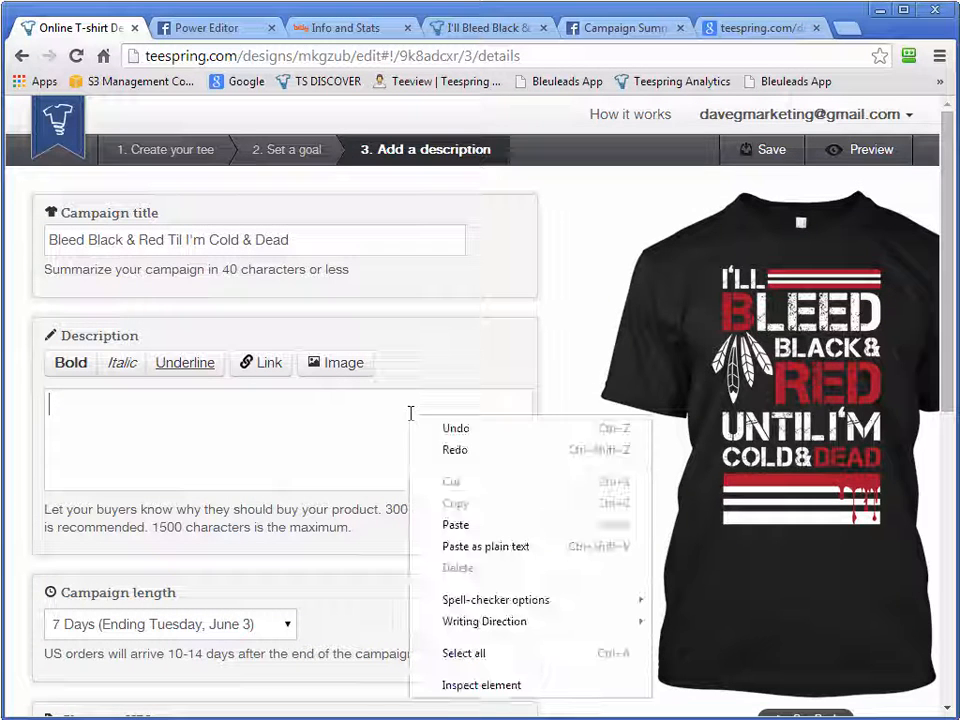
{"action": "left_click", "coordinate": [480, 525]}
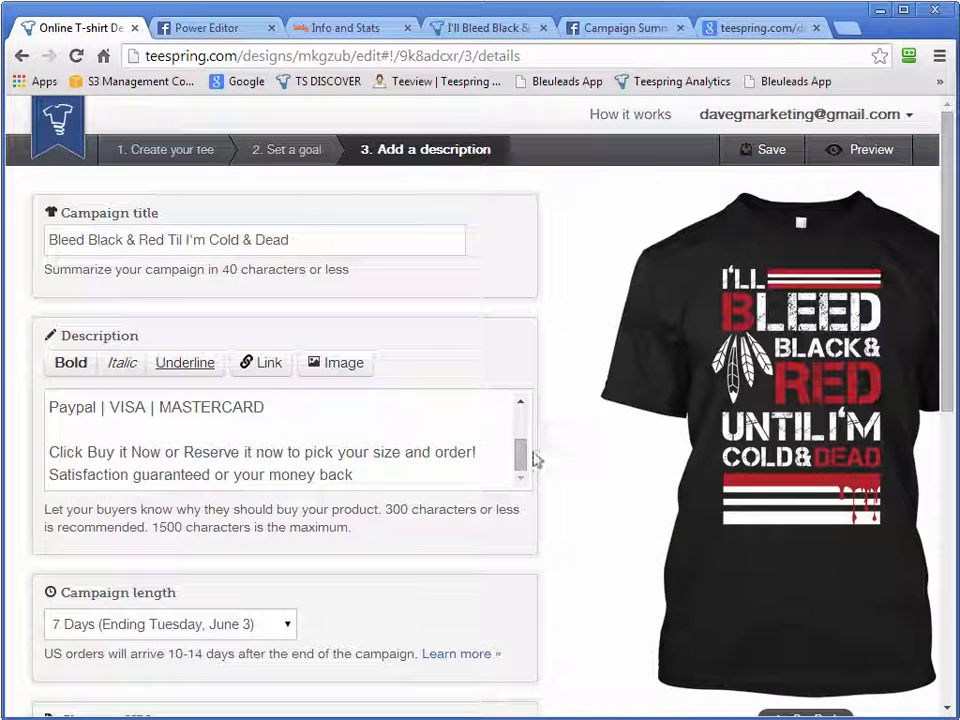
- Replace the description's DATE_HERE placeholder with "June 3rd" and TEE_NAME_HERE with "I'll Bleed Black & Red Until I'm Cold & Dead"
{"action": "left_click_drag", "start_coordinate": [522, 457], "coordinate": [238, 403]}
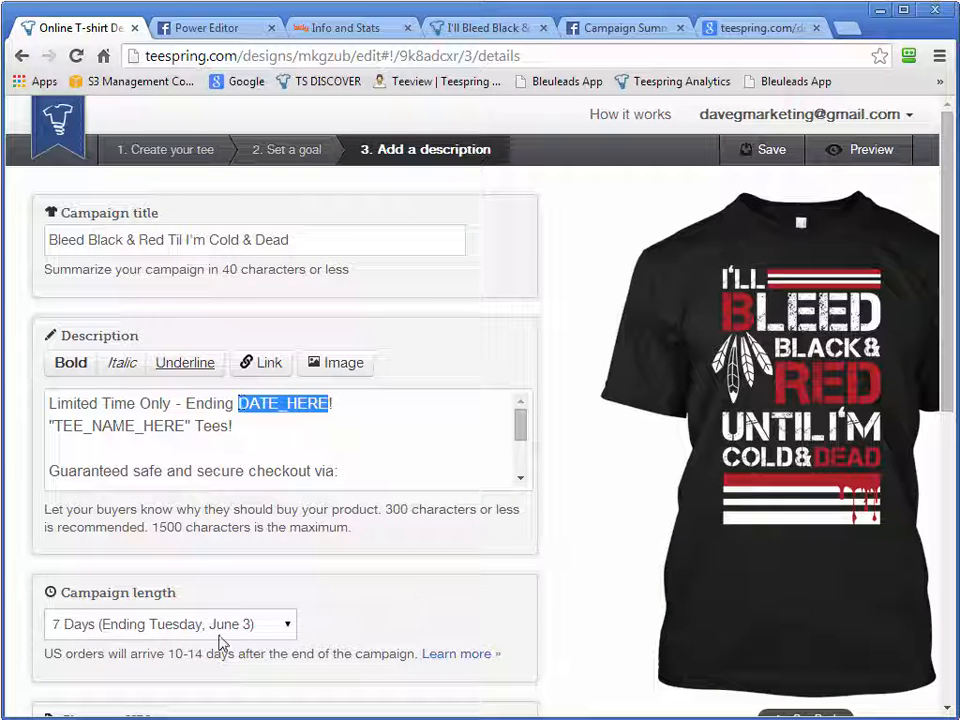
{"action": "type", "text": "Juu"}
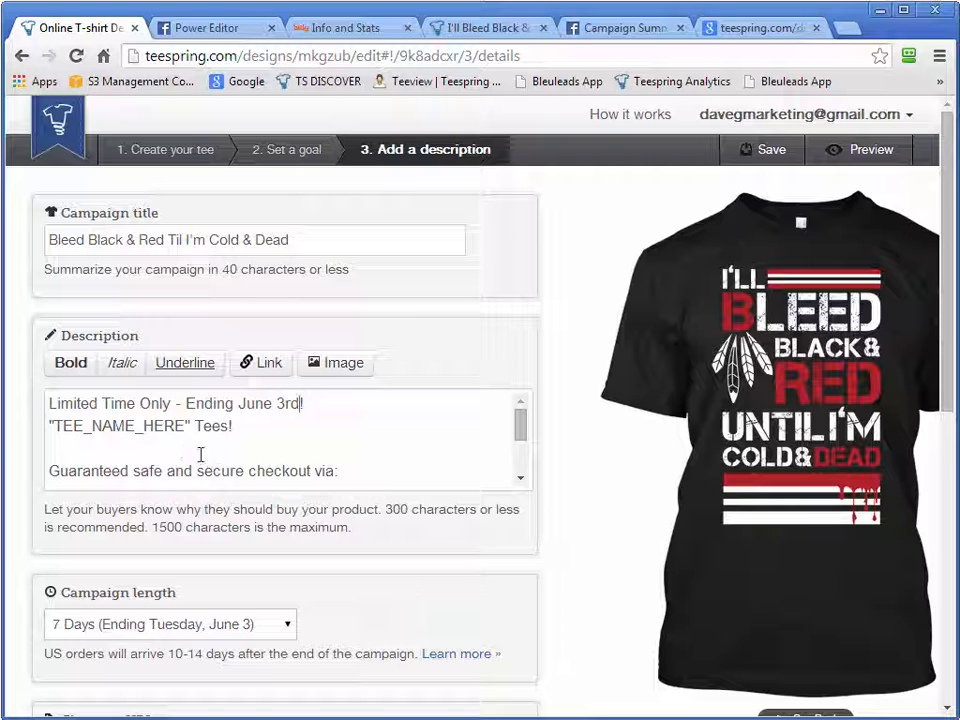
{"action": "left_click_drag", "start_coordinate": [185, 426], "coordinate": [54, 426]}
{"action": "type", "text": "I'll Bleed"}
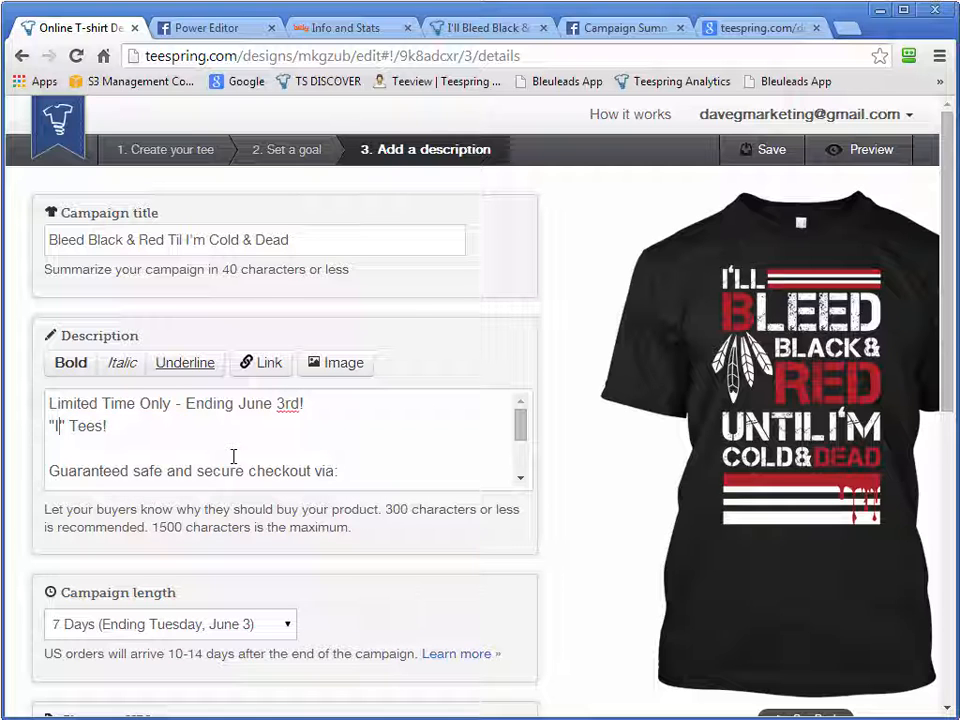
{"action": "type", "text": " B\" Tees!  Gua"}
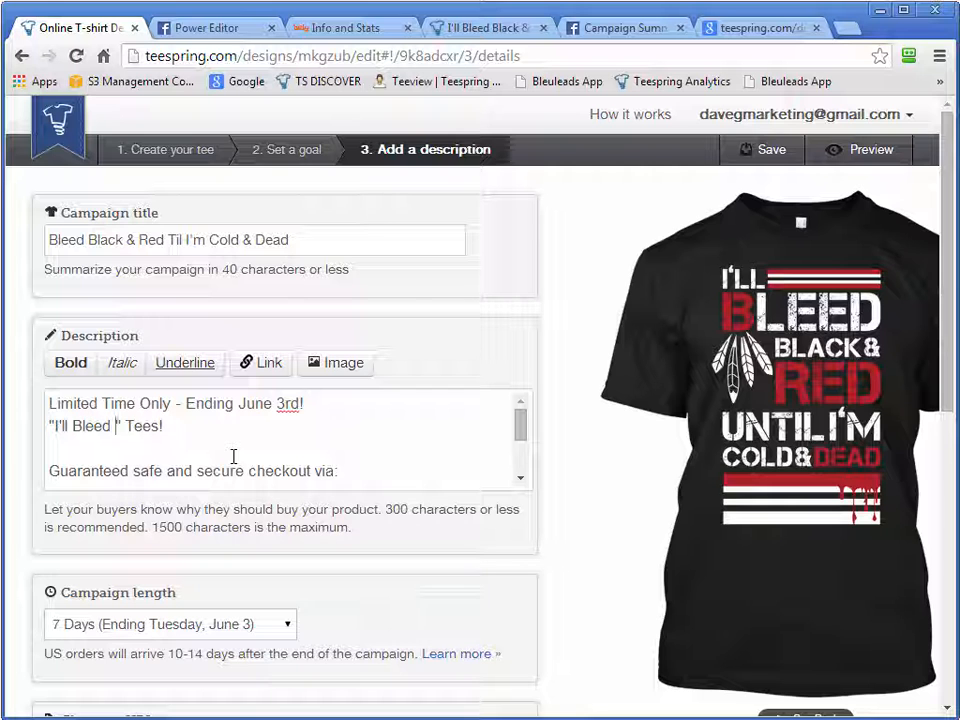
{"action": "key", "text": "BackSpace"}
{"action": "type", "text": "lack "}
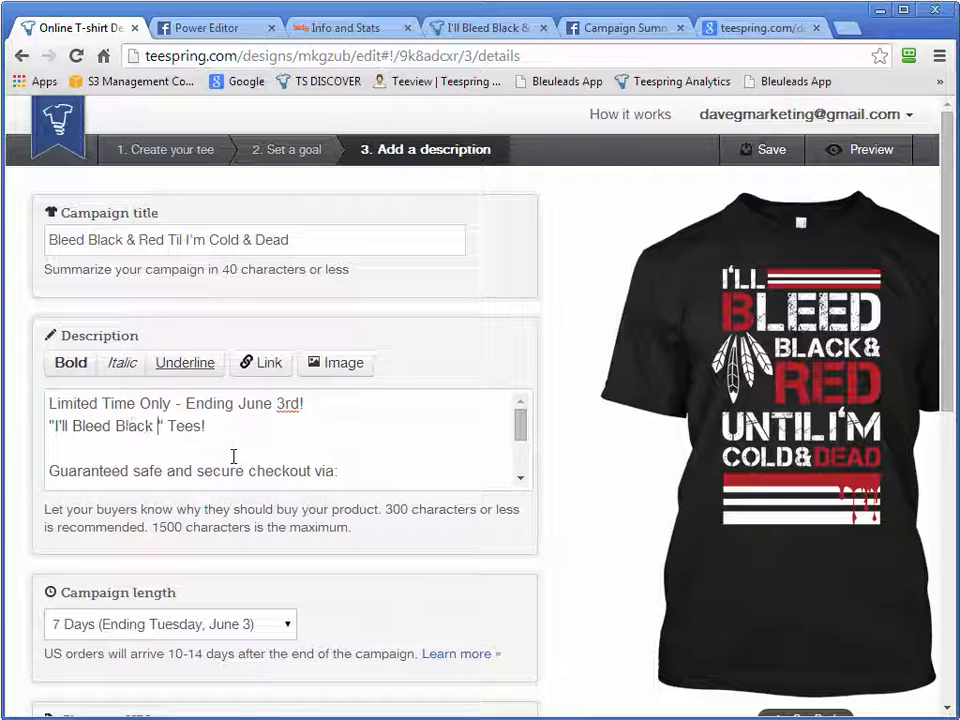
{"action": "type", "text": "& Red "}
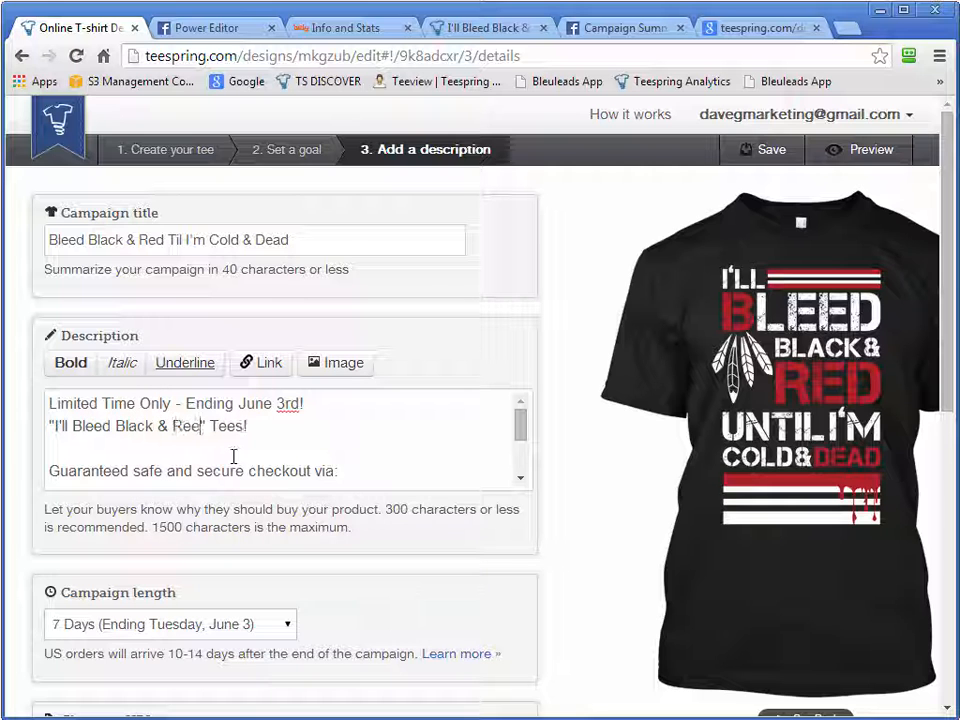
{"action": "type", "text": "Until I"}
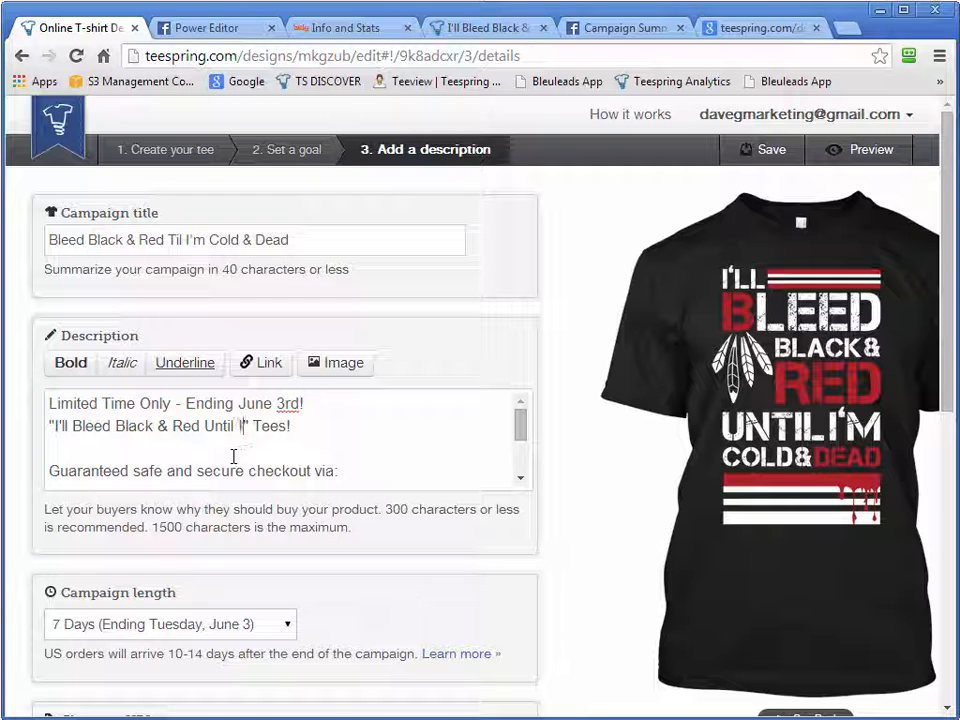
{"action": "type", "text": "'m "}
{"action": "type", "text": "Cold & D"}
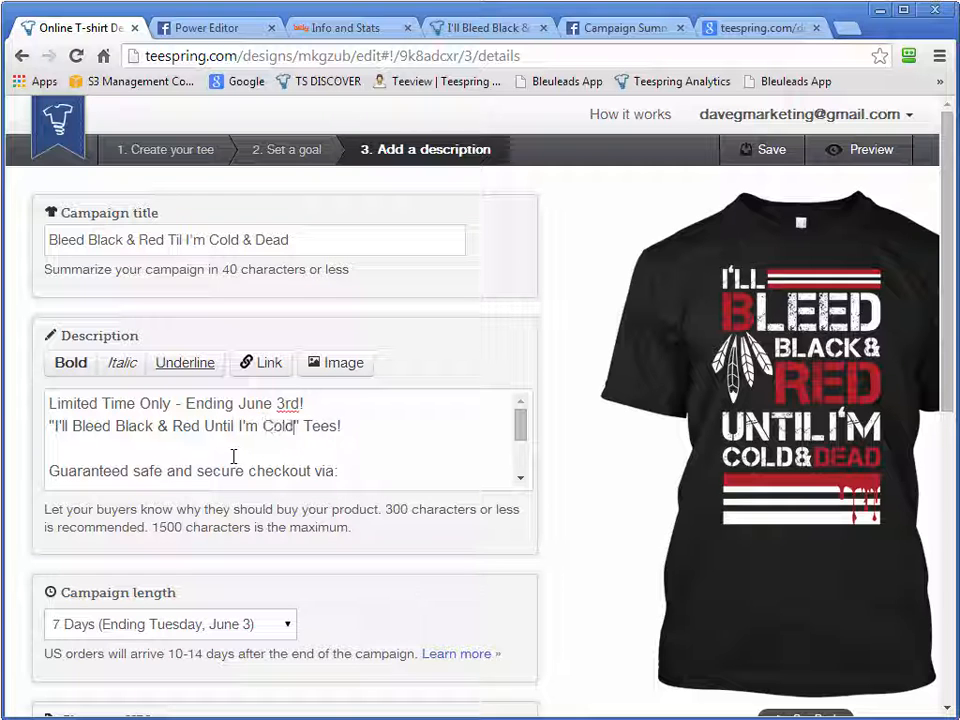
{"action": "type", "text": "ead"}
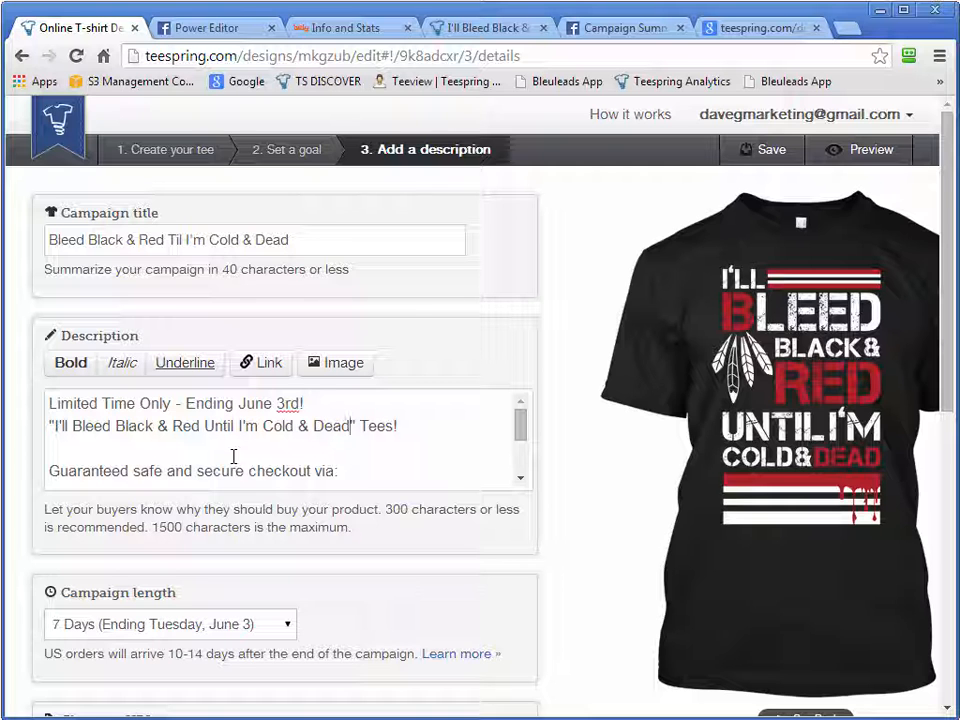
- Make the description's first two lines, with the end date and the tee name, bold
{"action": "left_click_drag", "start_coordinate": [413, 424], "coordinate": [47, 402]}
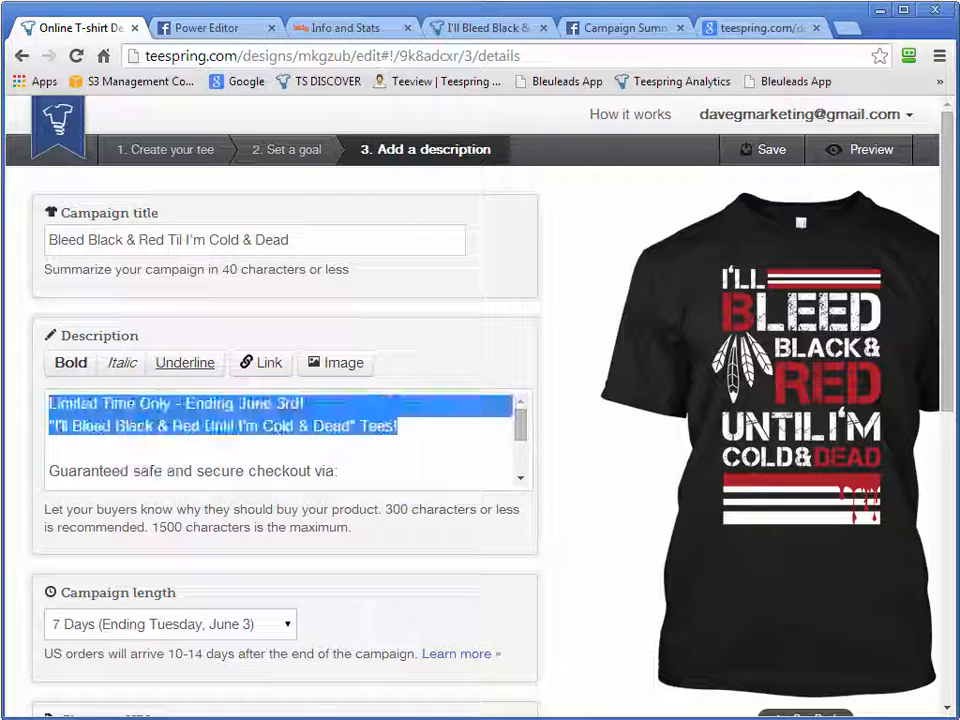
{"action": "left_click", "coordinate": [71, 363]}
{"action": "left_click", "coordinate": [502, 455]}
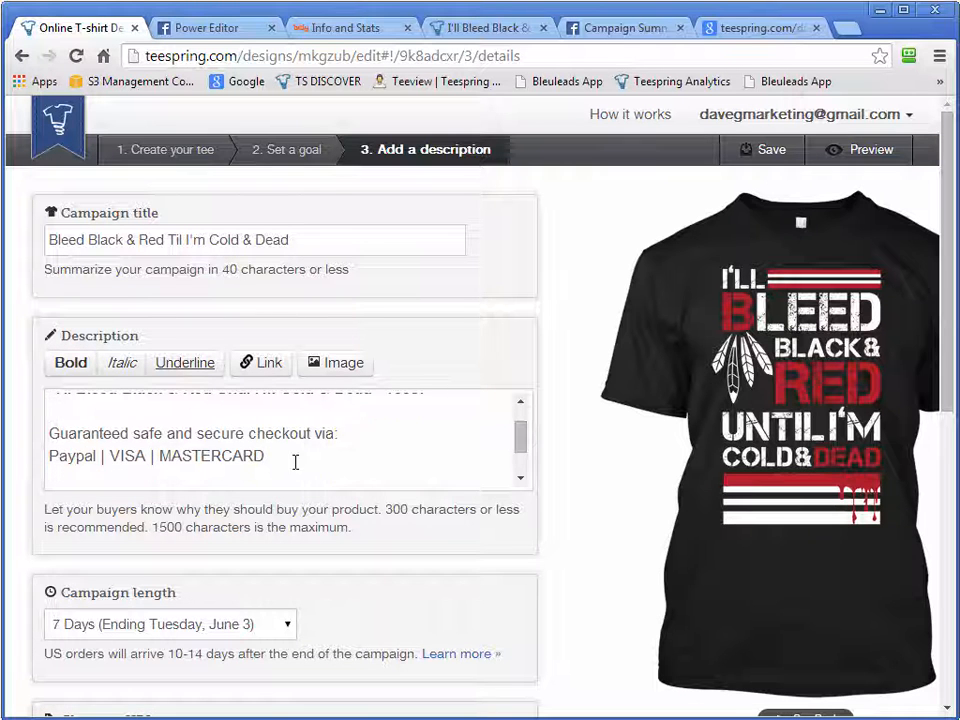
- Bold "Paypal | VISA | MASTERCARD", "Buy it Now" and "Reserve it now" in the description, and check the wording against the Black & Gold campaign page
{"action": "left_click_drag", "start_coordinate": [294, 460], "coordinate": [48, 456]}
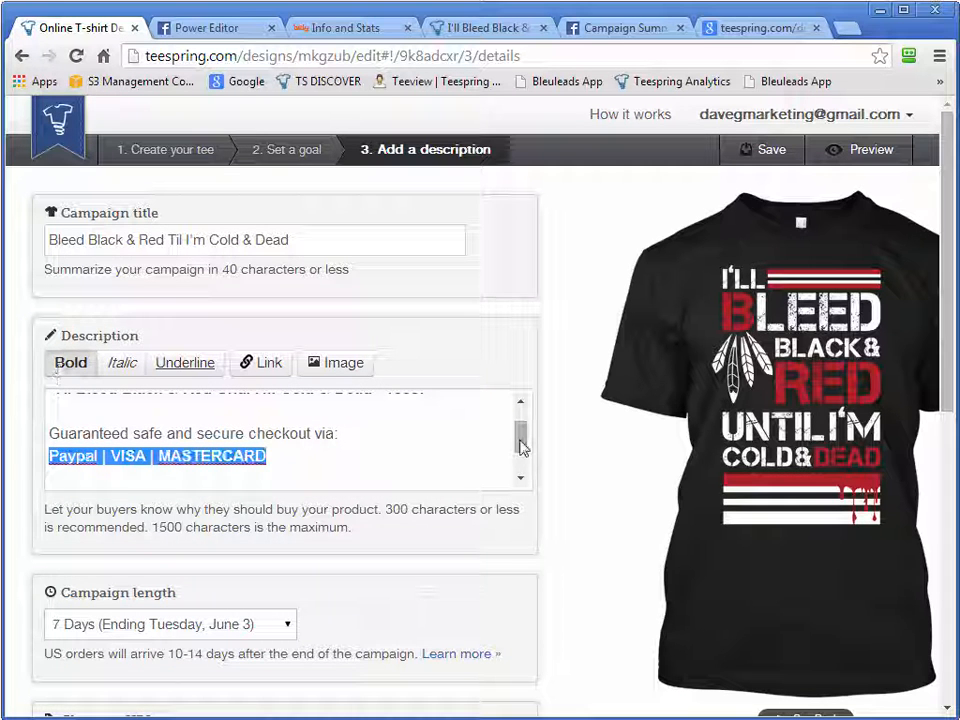
{"action": "left_click_drag", "start_coordinate": [518, 446], "coordinate": [518, 476]}
{"action": "left_click_drag", "start_coordinate": [162, 453], "coordinate": [87, 452]}
{"action": "left_click", "coordinate": [69, 366]}
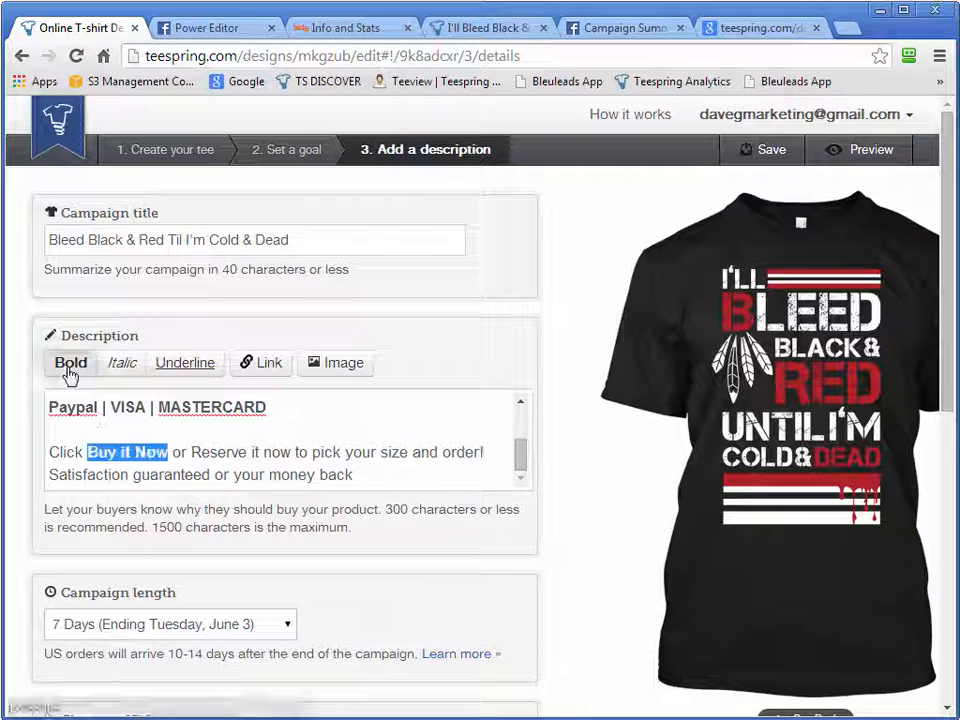
{"action": "left_click_drag", "start_coordinate": [293, 453], "coordinate": [192, 451]}
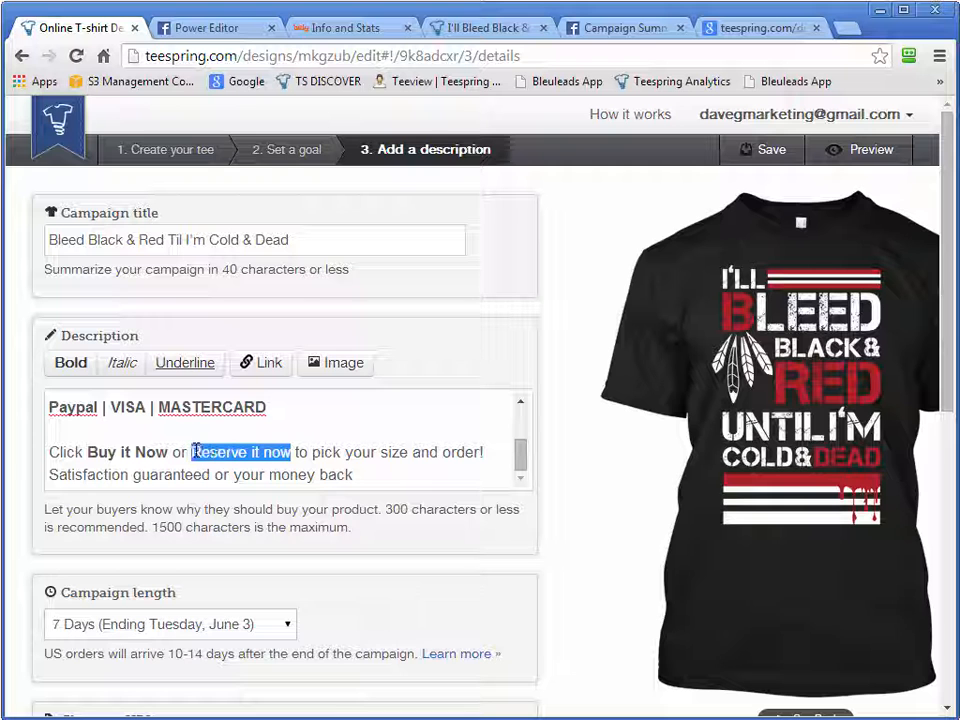
{"action": "left_click", "coordinate": [66, 366]}
{"action": "left_click", "coordinate": [400, 475]}
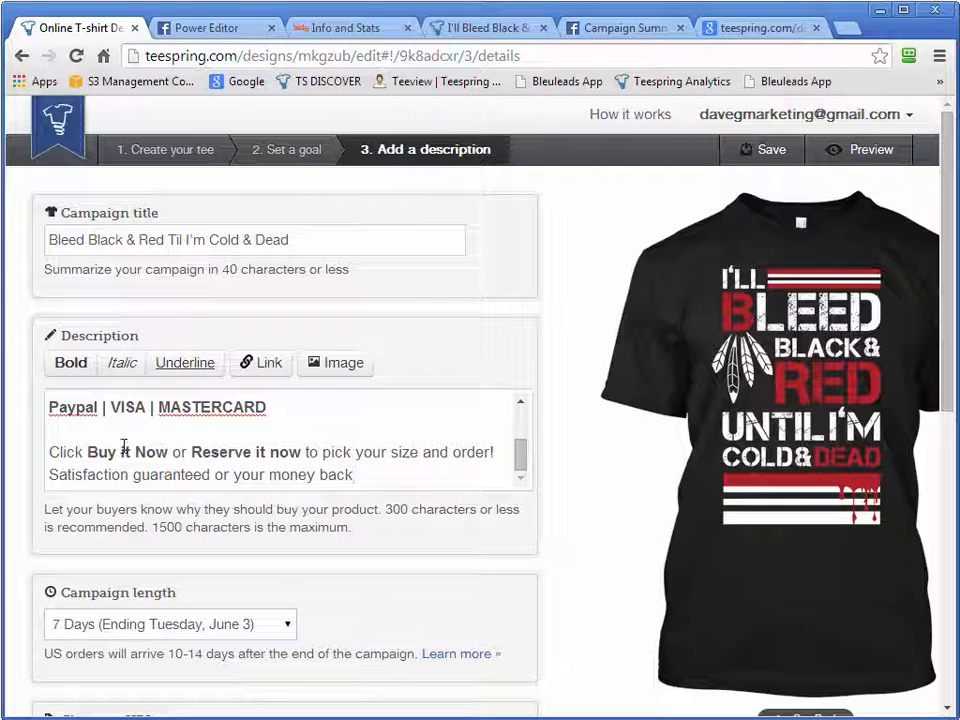
{"action": "left_click", "coordinate": [505, 29]}
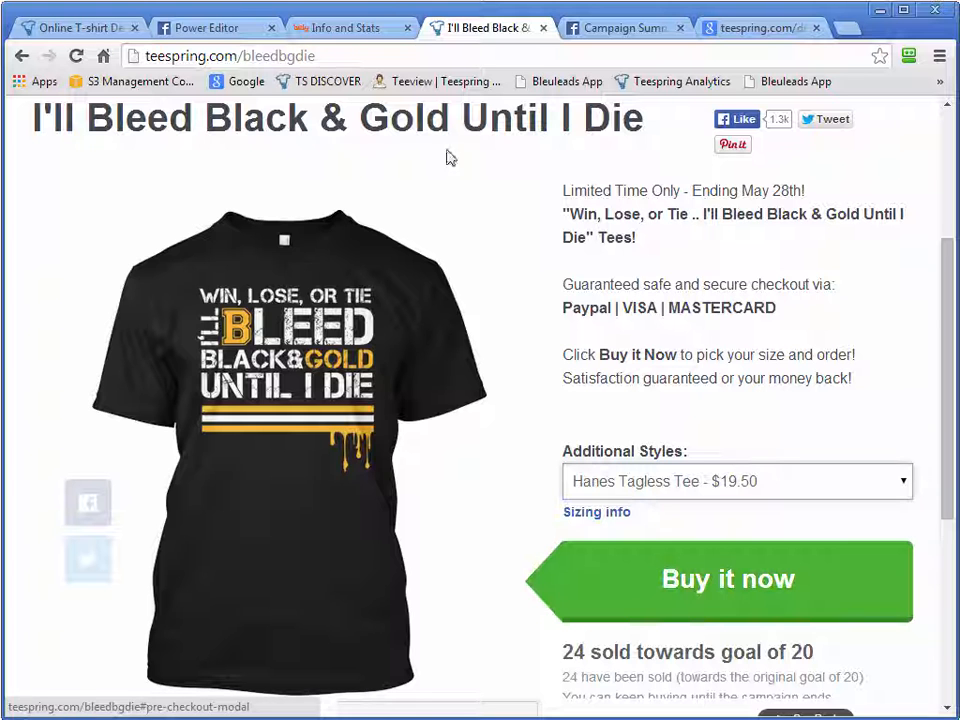
{"action": "left_click", "coordinate": [88, 31]}
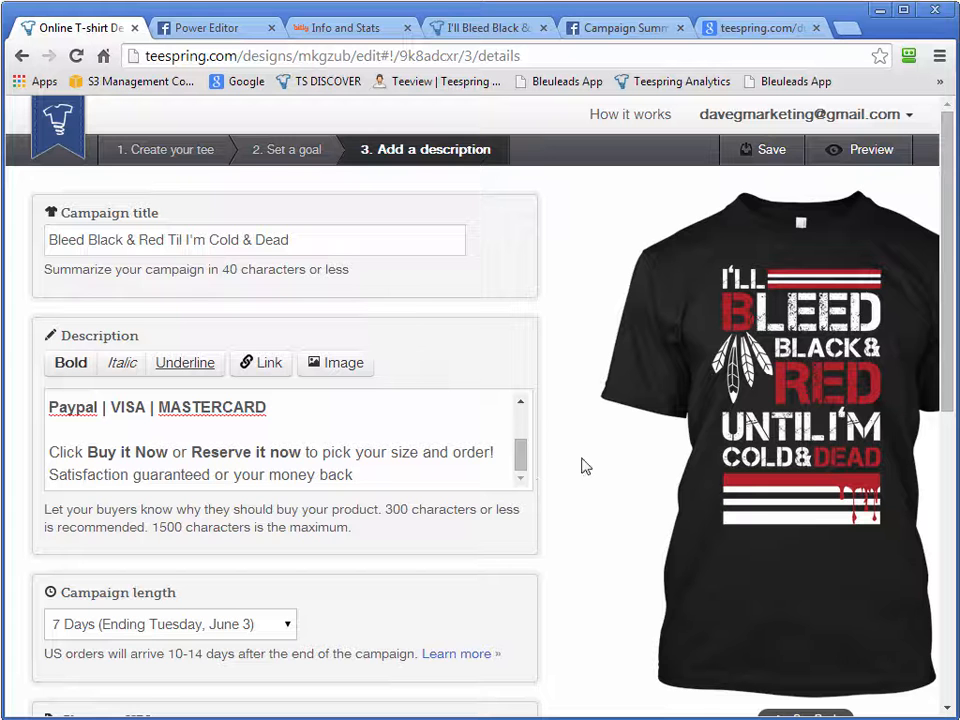
- Enter "brbcd1" as the ending of the campaign's URL
{"action": "scroll", "coordinate": [606, 581], "scroll_direction": "down", "scroll_amount": 1}
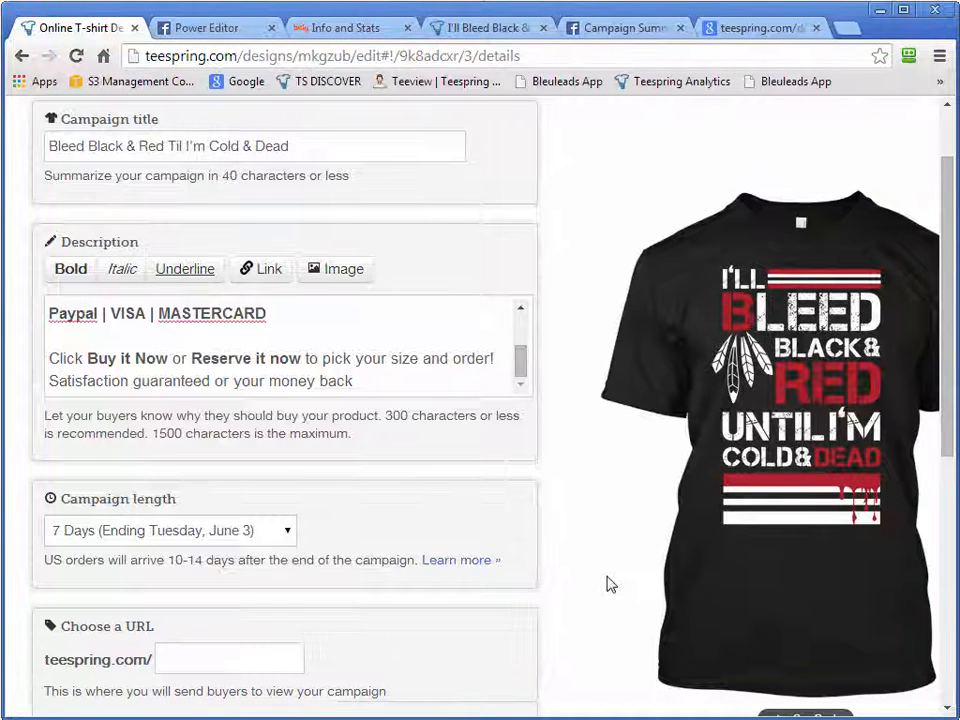
{"action": "left_click", "coordinate": [275, 662]}
{"action": "scroll", "coordinate": [594, 615], "scroll_direction": "down", "scroll_amount": 1}
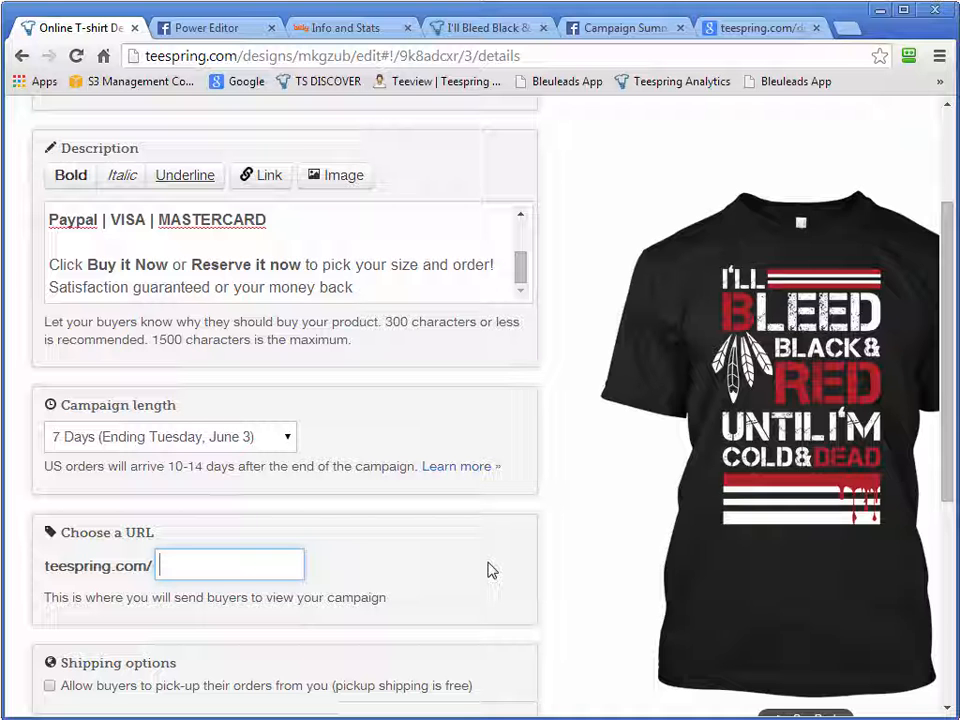
{"action": "type", "text": "rb"}
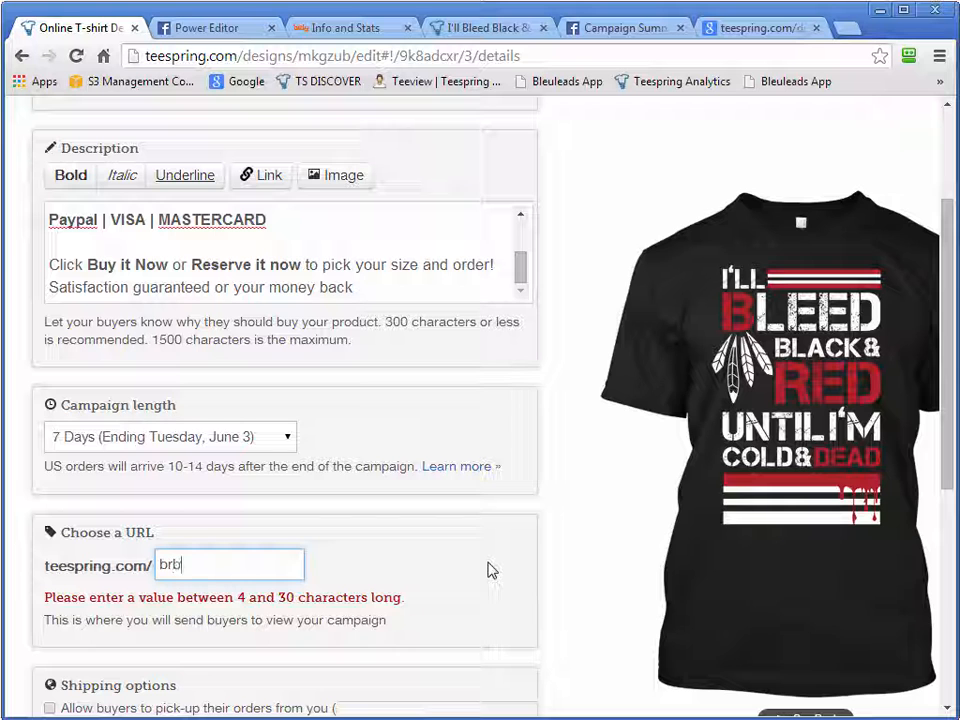
{"action": "type", "text": "c"}
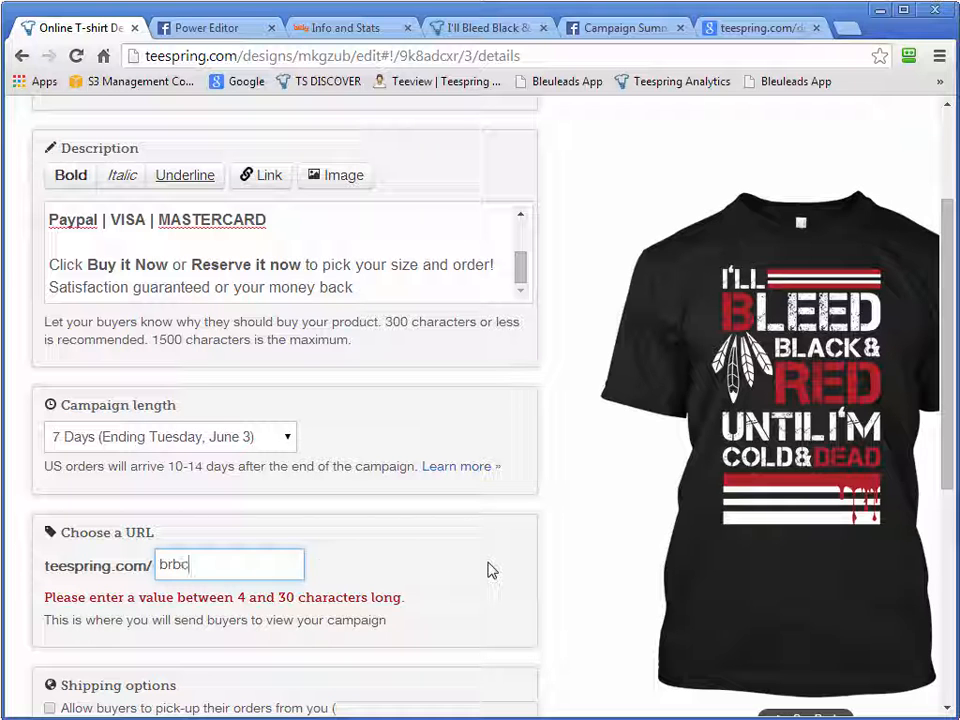
{"action": "type", "text": "d"}
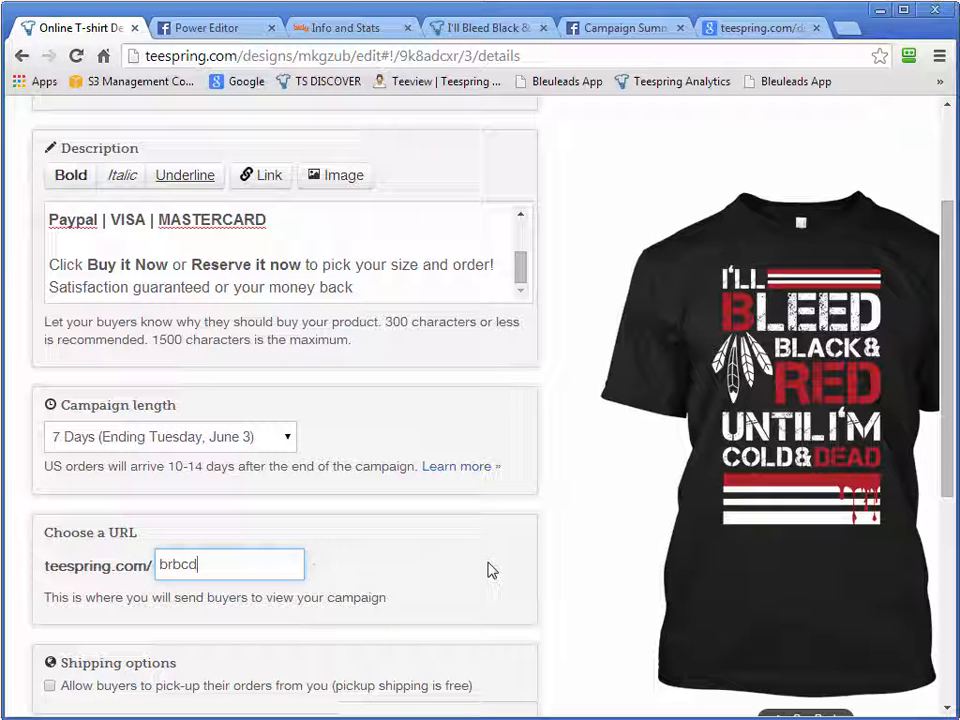
{"action": "type", "text": "1"}
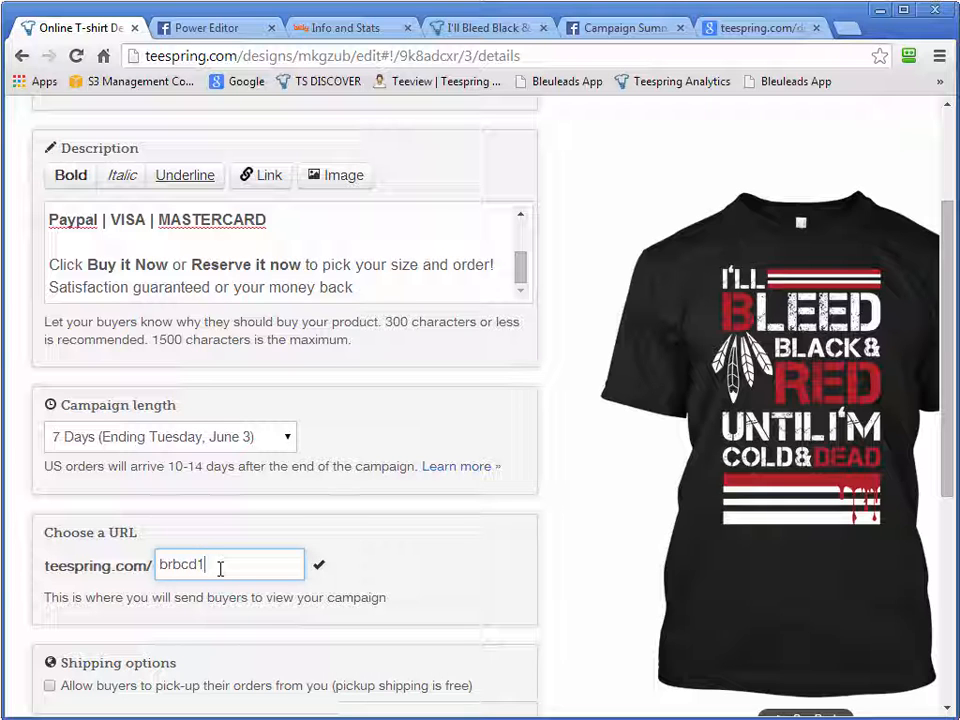
- Replace the campaign's URL ending with "1616511" and select the entry
{"action": "left_click_drag", "start_coordinate": [220, 568], "coordinate": [133, 561]}
{"action": "type", "text": "1616511"}
{"action": "double_click", "coordinate": [235, 557]}
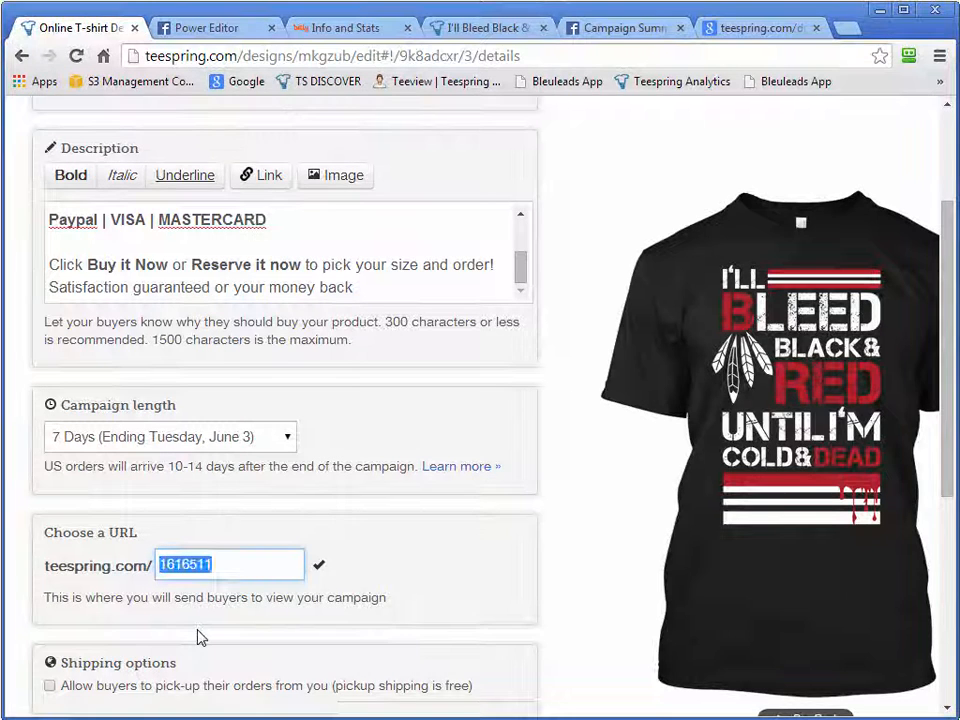
- Replace the campaign's URL ending with "214835"
{"action": "type", "text": "214835"}
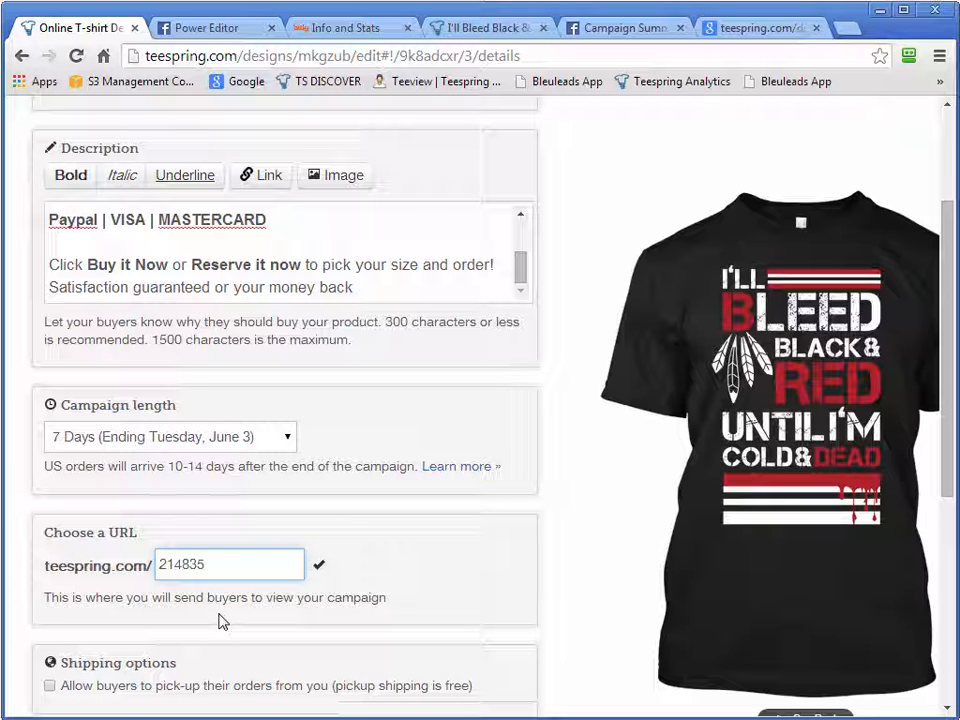
{"action": "left_click", "coordinate": [456, 577]}
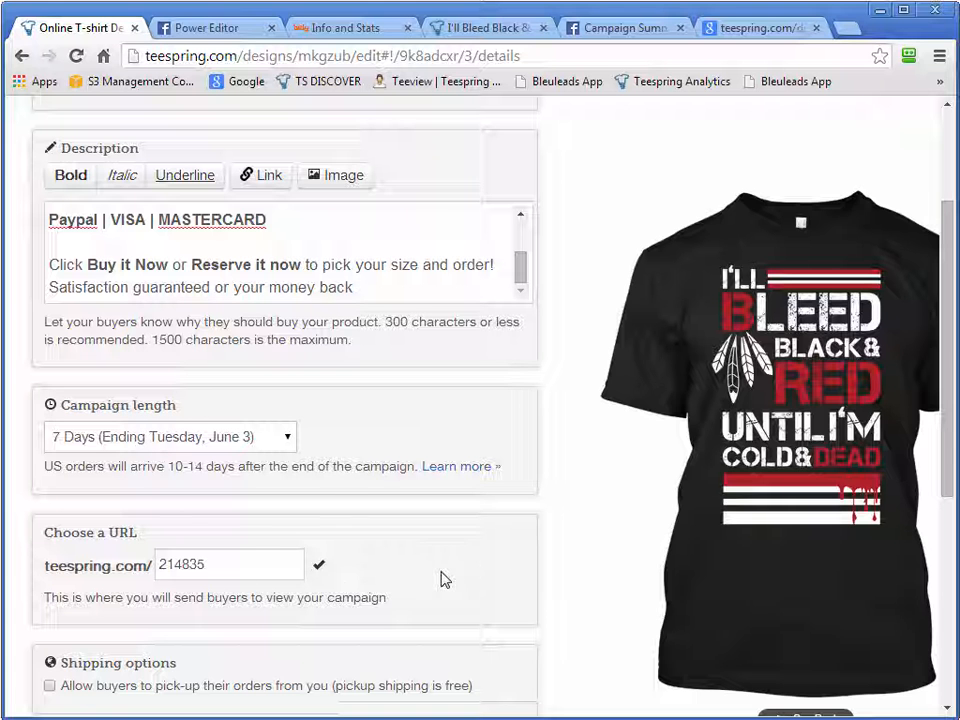
{"action": "scroll", "coordinate": [590, 597], "scroll_direction": "up", "scroll_amount": 2}
{"action": "scroll", "coordinate": [590, 597], "scroll_direction": "up", "scroll_amount": 1}
{"action": "scroll", "coordinate": [590, 597], "scroll_direction": "down", "scroll_amount": 1}
{"action": "scroll", "coordinate": [590, 597], "scroll_direction": "down", "scroll_amount": 1}
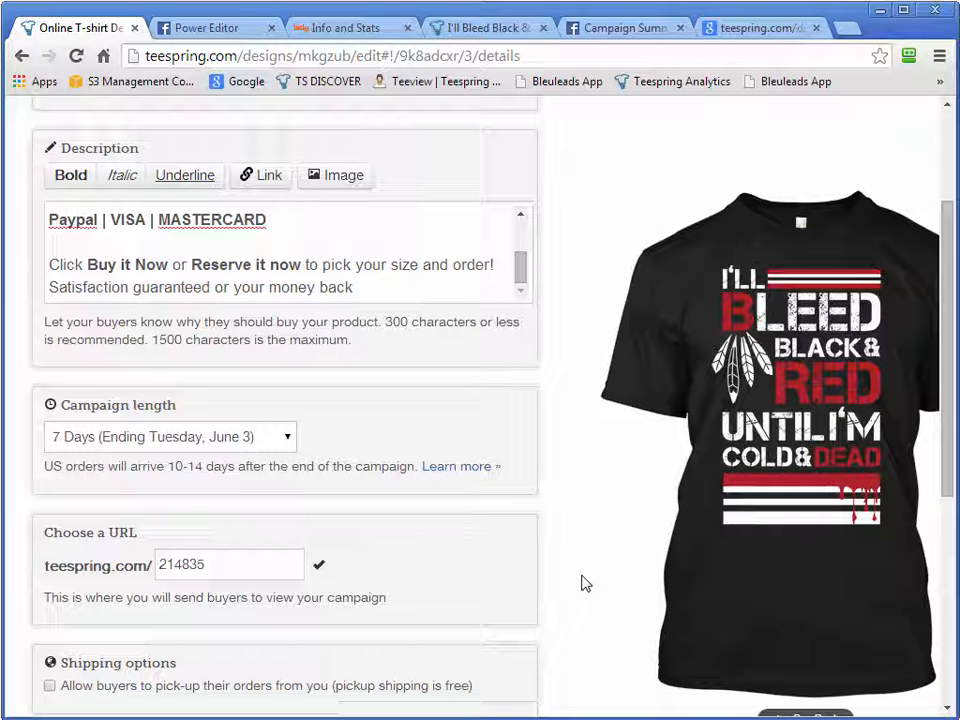
- Agree to the campaign's terms of service and return to the title and description settings
{"action": "scroll", "coordinate": [583, 546], "scroll_direction": "down", "scroll_amount": 1}
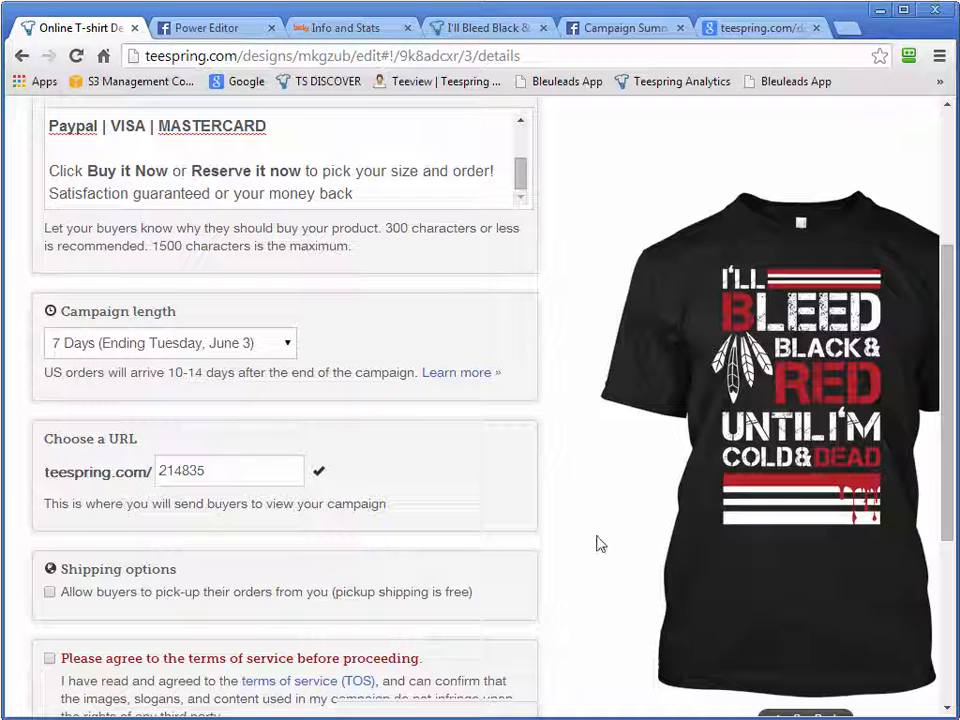
{"action": "scroll", "coordinate": [605, 540], "scroll_direction": "down", "scroll_amount": 2}
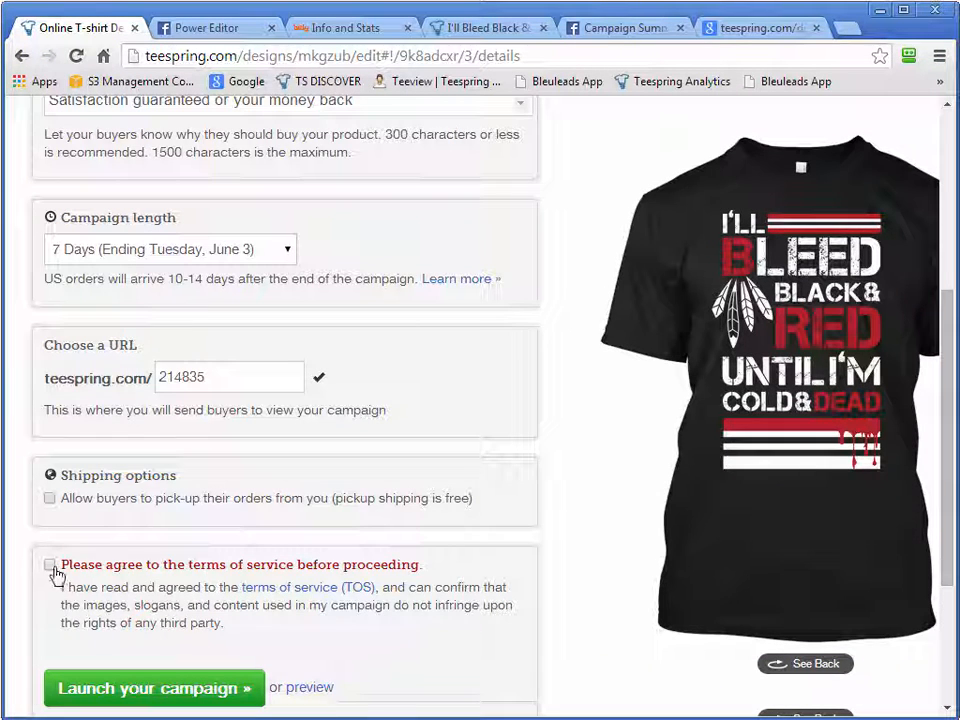
{"action": "left_click", "coordinate": [49, 564]}
{"action": "scroll", "coordinate": [575, 540], "scroll_direction": "up", "scroll_amount": 4}
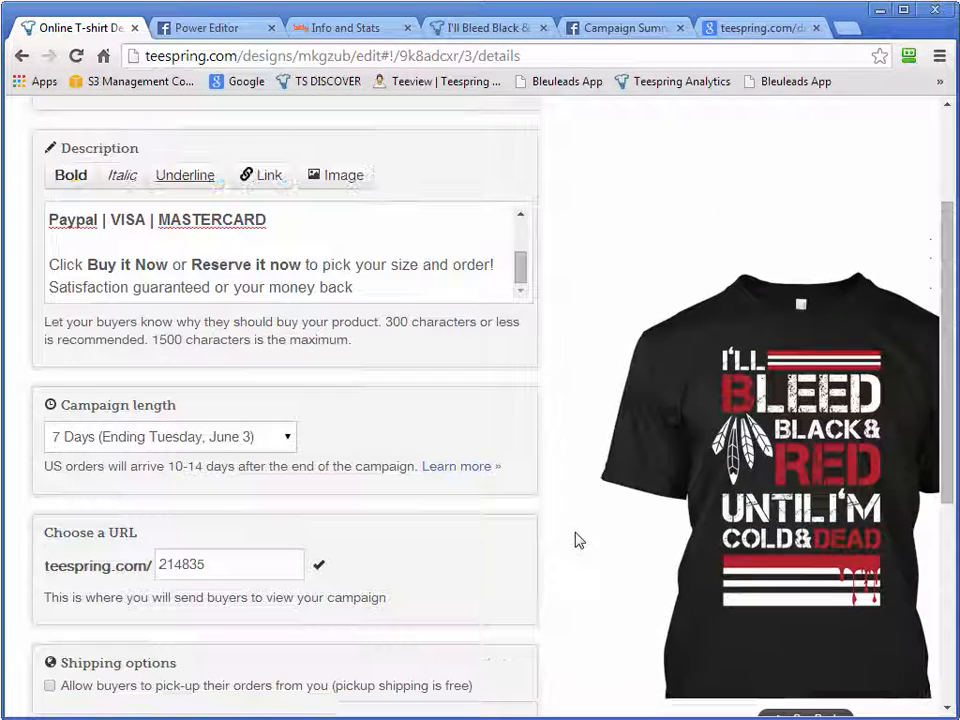
{"action": "scroll", "coordinate": [621, 429], "scroll_direction": "up", "scroll_amount": 2}
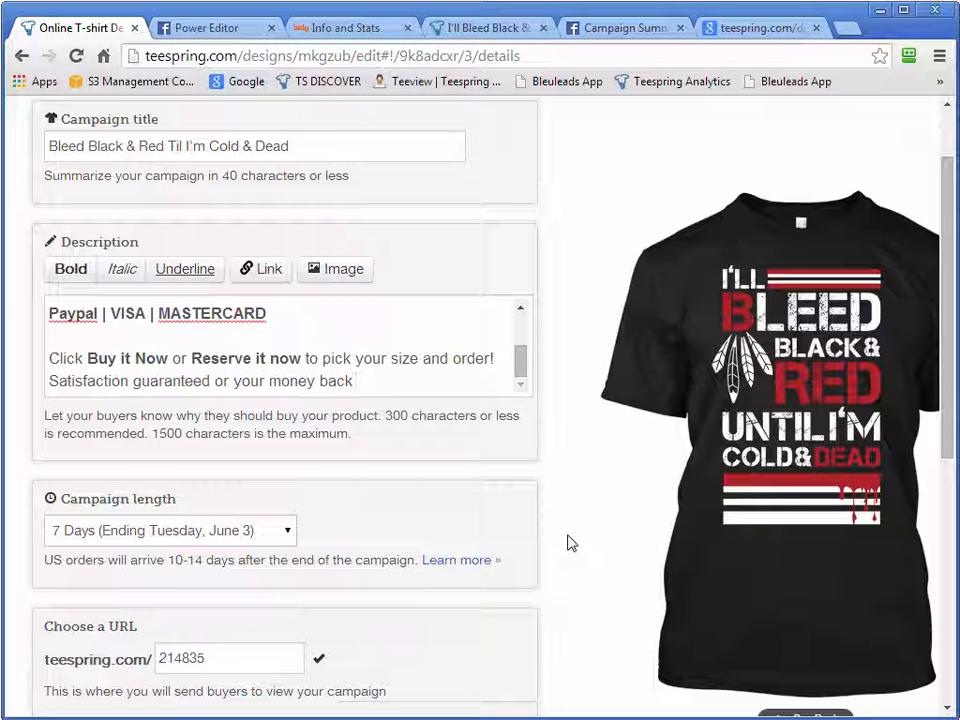
- Examine the 24-hour click statistics of the "Drop Your Gear" Bitlink on bitly, reloading the page for current data
{"action": "left_click", "coordinate": [350, 30]}
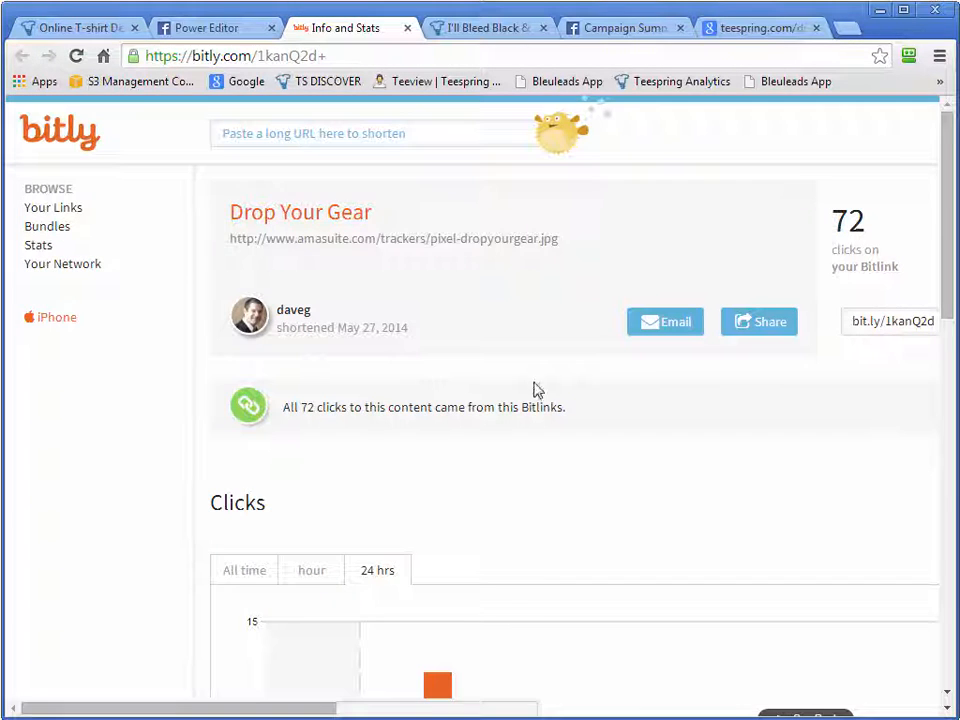
{"action": "scroll", "coordinate": [535, 390], "scroll_direction": "down", "scroll_amount": 3}
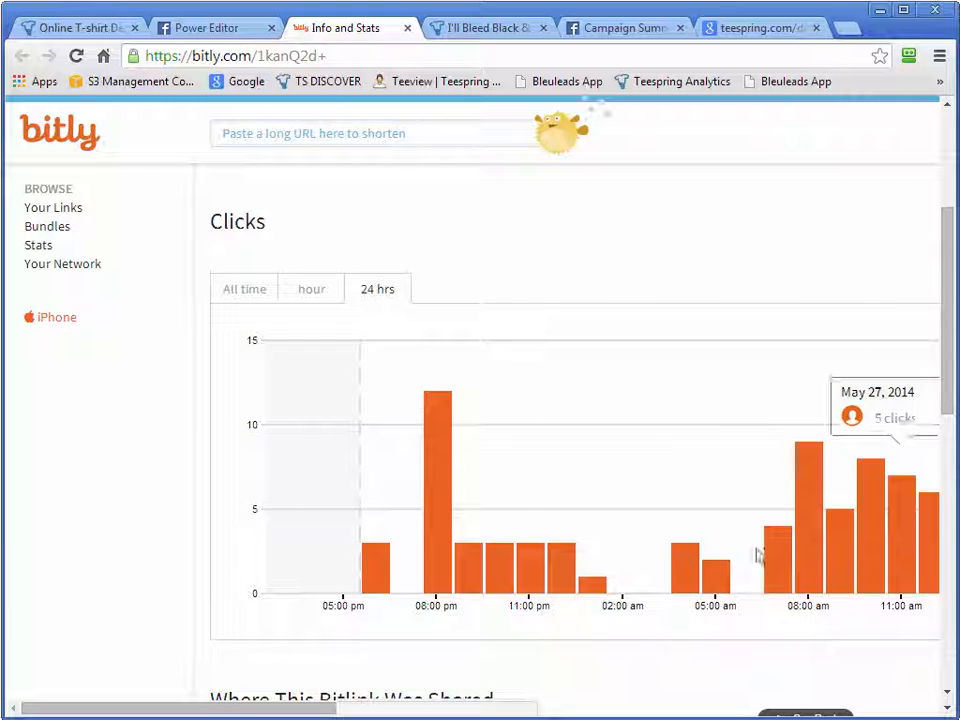
{"action": "left_click", "coordinate": [76, 56]}
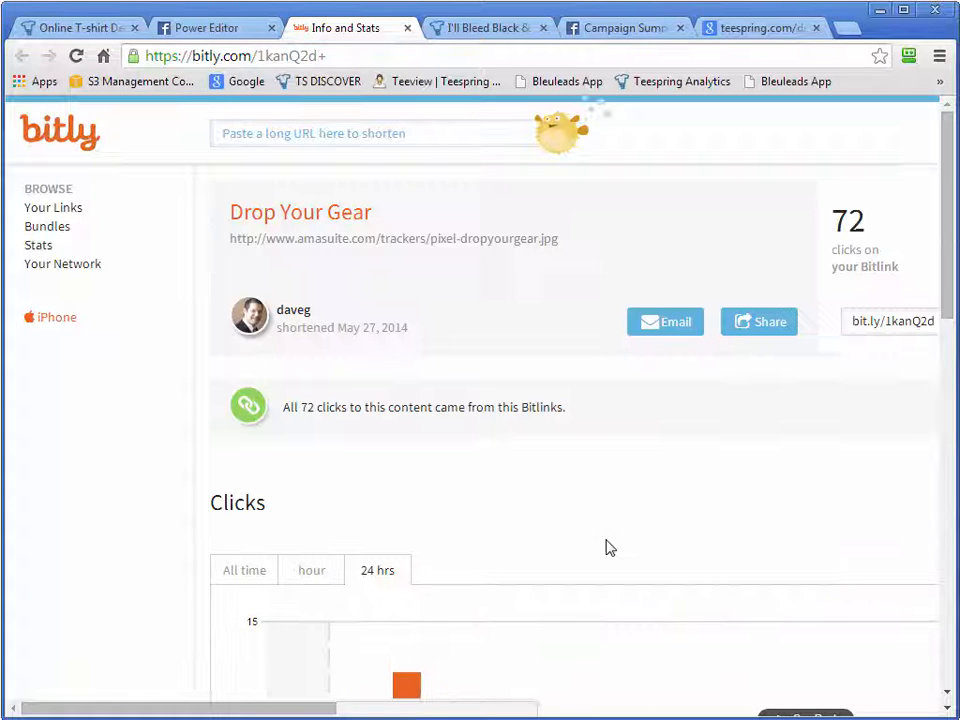
{"action": "left_click", "coordinate": [82, 30]}
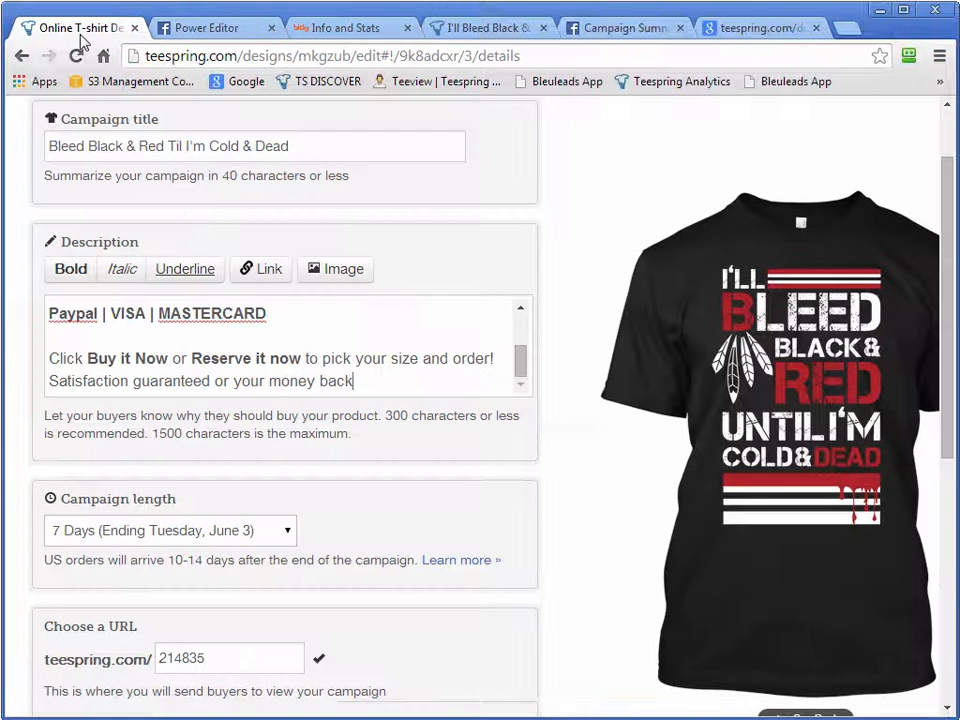
{"action": "left_click", "coordinate": [392, 36]}
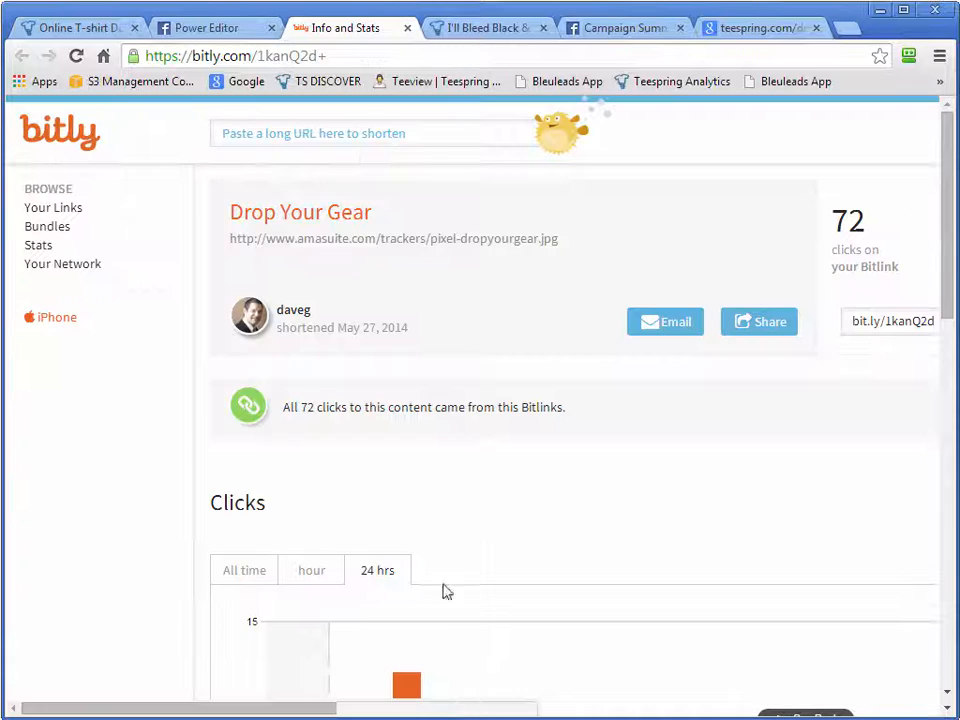
{"action": "left_click", "coordinate": [467, 709]}
{"action": "scroll", "coordinate": [776, 611], "scroll_direction": "down", "scroll_amount": 3}
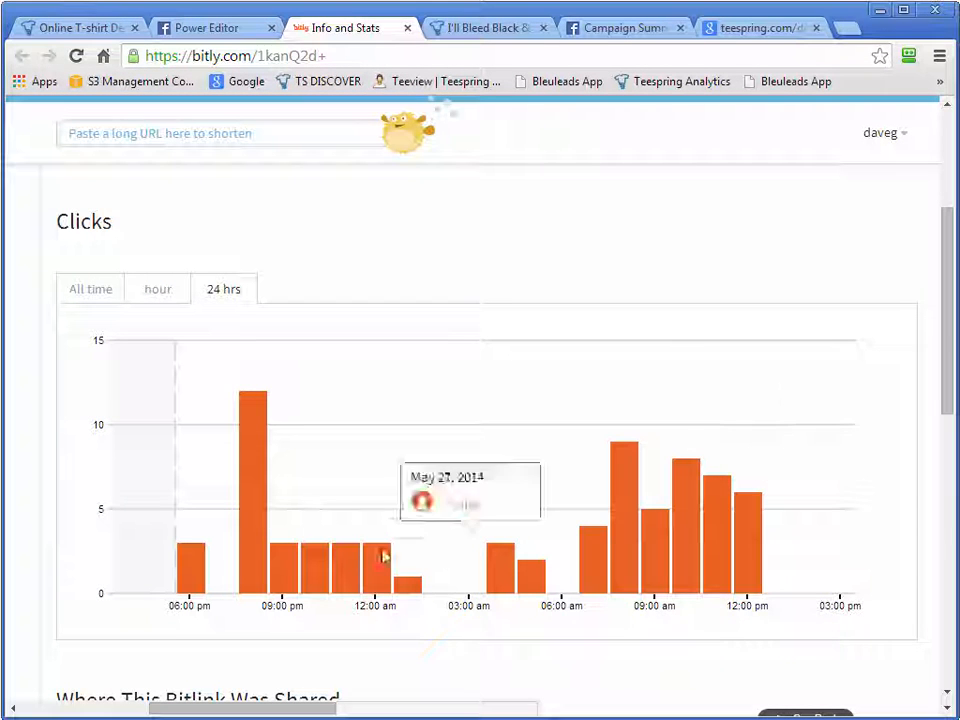
{"action": "left_click_drag", "start_coordinate": [441, 711], "coordinate": [296, 705]}
{"action": "scroll", "coordinate": [296, 590], "scroll_direction": "up", "scroll_amount": 2}
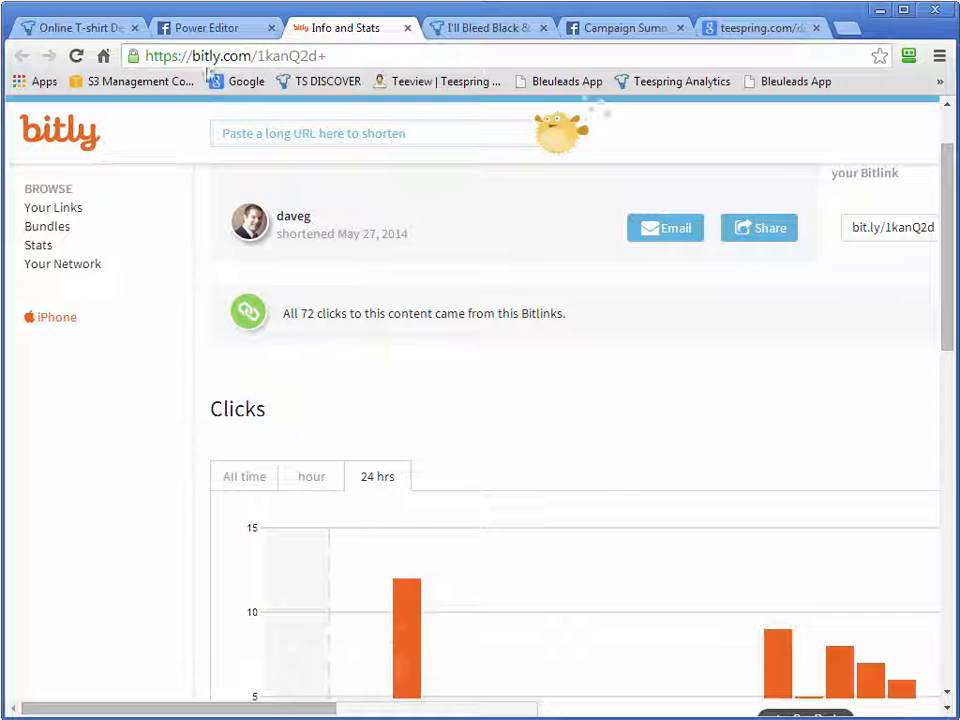
- Return to the Teespring campaign and add an empty line after "Satisfaction guaranteed or your money back" in the description
{"action": "left_click", "coordinate": [72, 32]}
{"action": "left_click", "coordinate": [405, 376]}
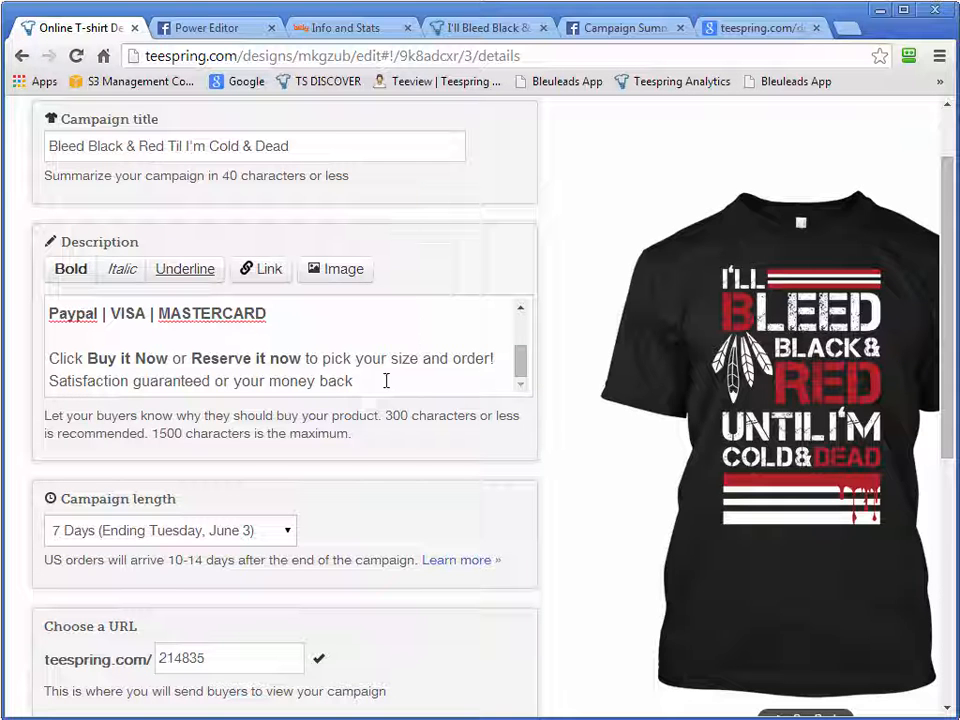
{"action": "key", "text": "Return"}
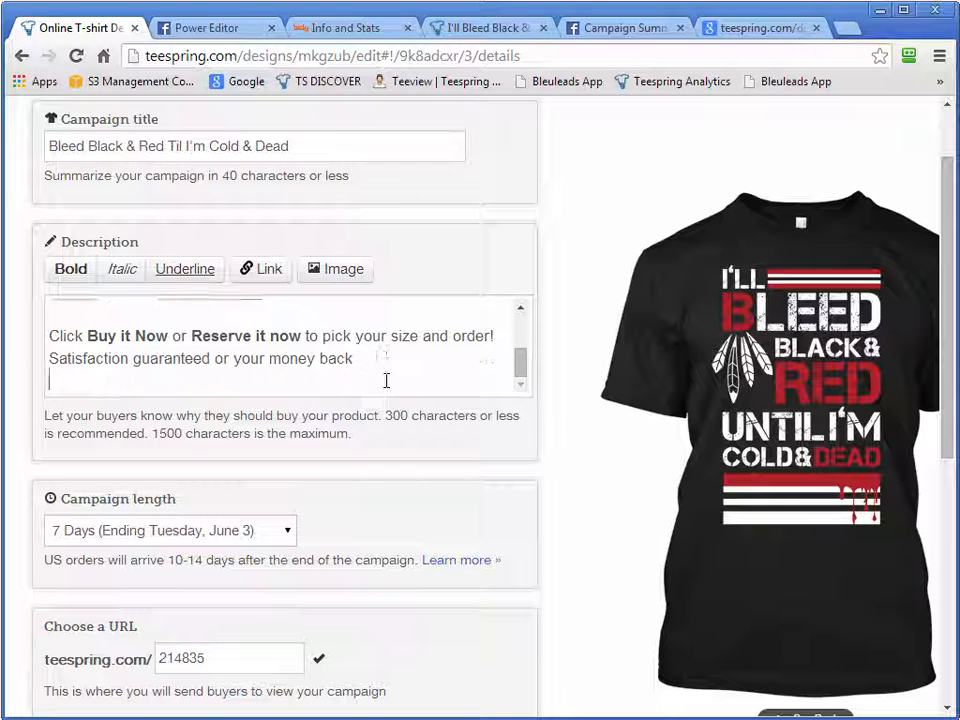
- Switch to Tee Inspector, close the Data Bank and open the Bitly Tracking Pixel Tool
{"action": "key", "text": "alt+Tab"}
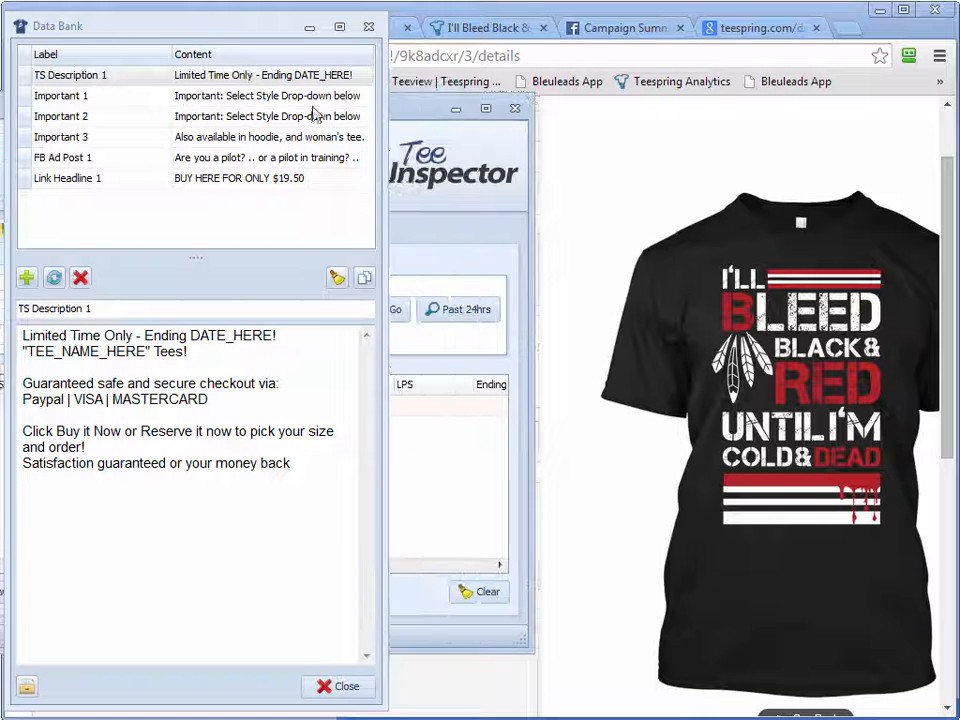
{"action": "left_click", "coordinate": [330, 685]}
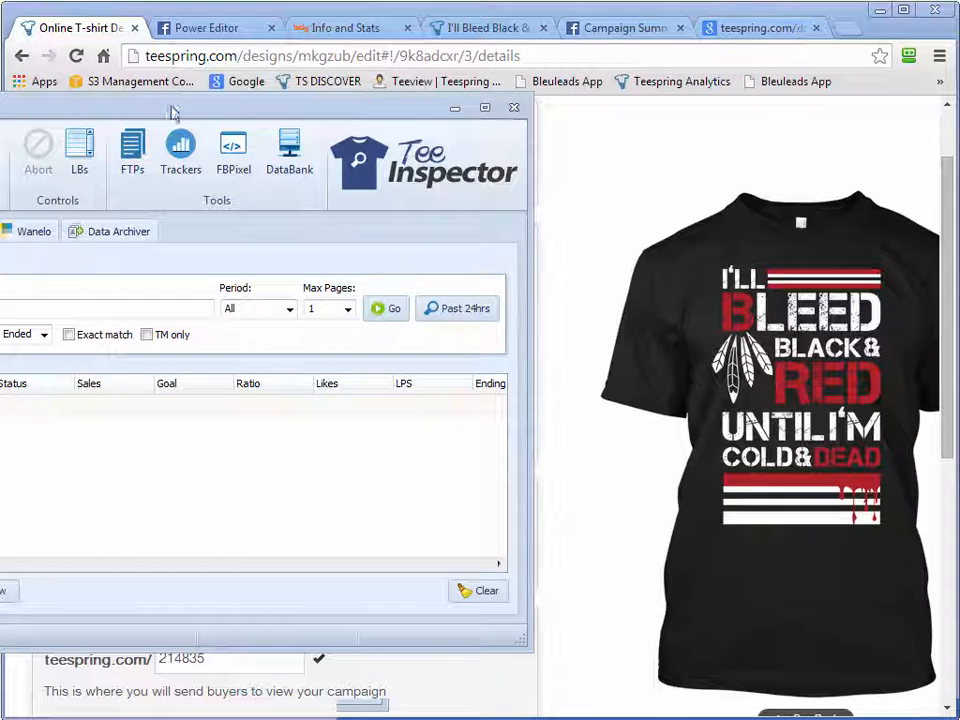
{"action": "left_click", "coordinate": [178, 158]}
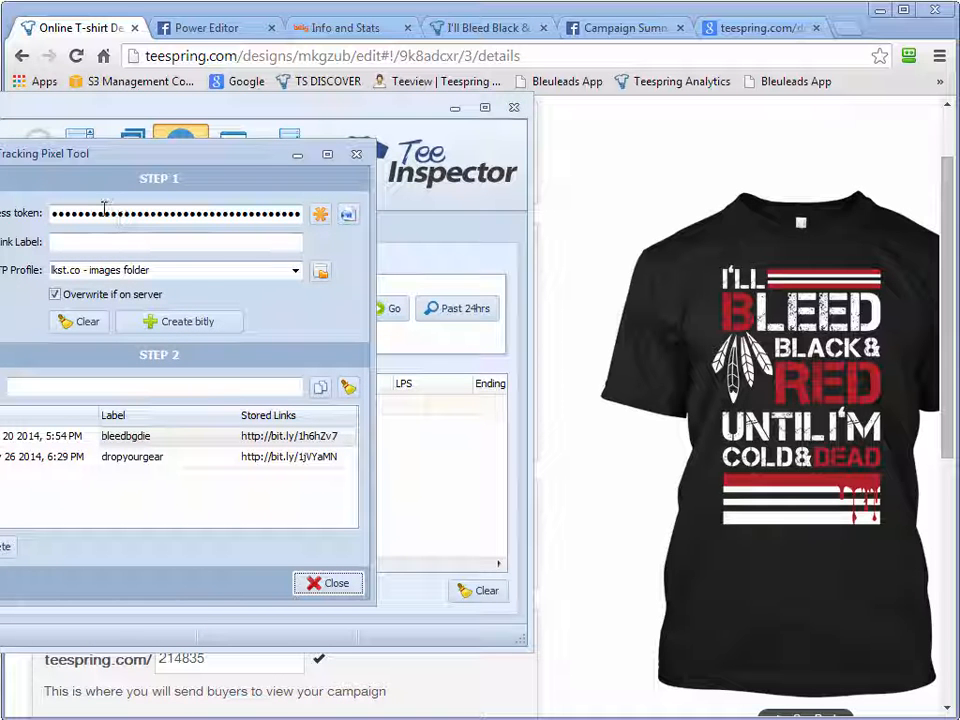
{"action": "left_click_drag", "start_coordinate": [159, 152], "coordinate": [182, 212]}
{"action": "left_click", "coordinate": [369, 636]}
{"action": "left_click_drag", "start_coordinate": [237, 109], "coordinate": [332, 111]}
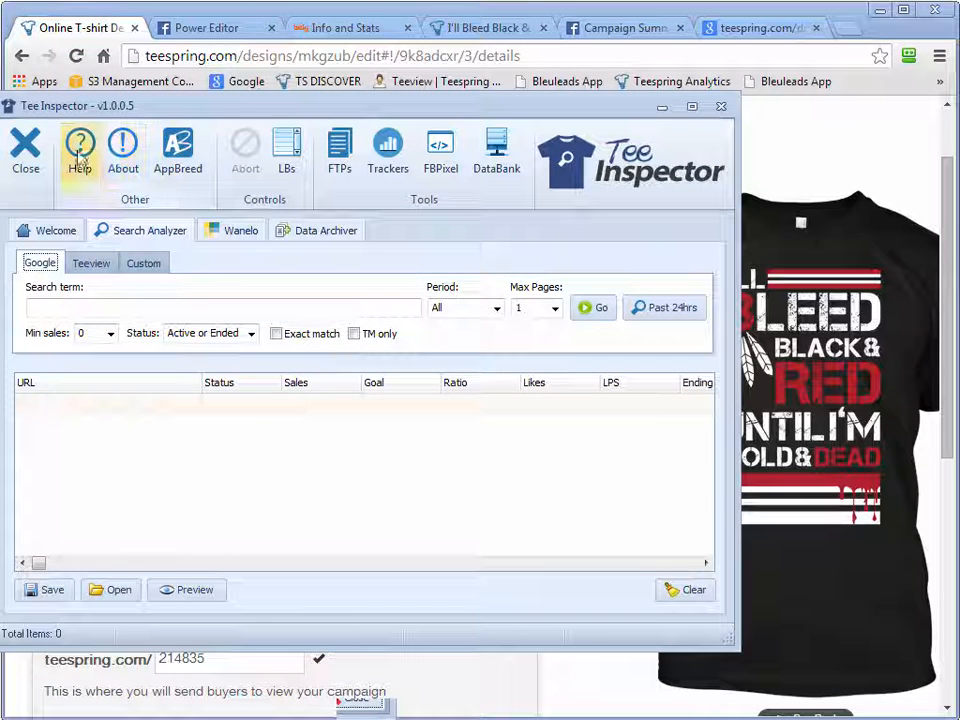
{"action": "left_click_drag", "start_coordinate": [280, 113], "coordinate": [133, 115]}
{"action": "left_click", "coordinate": [237, 155]}
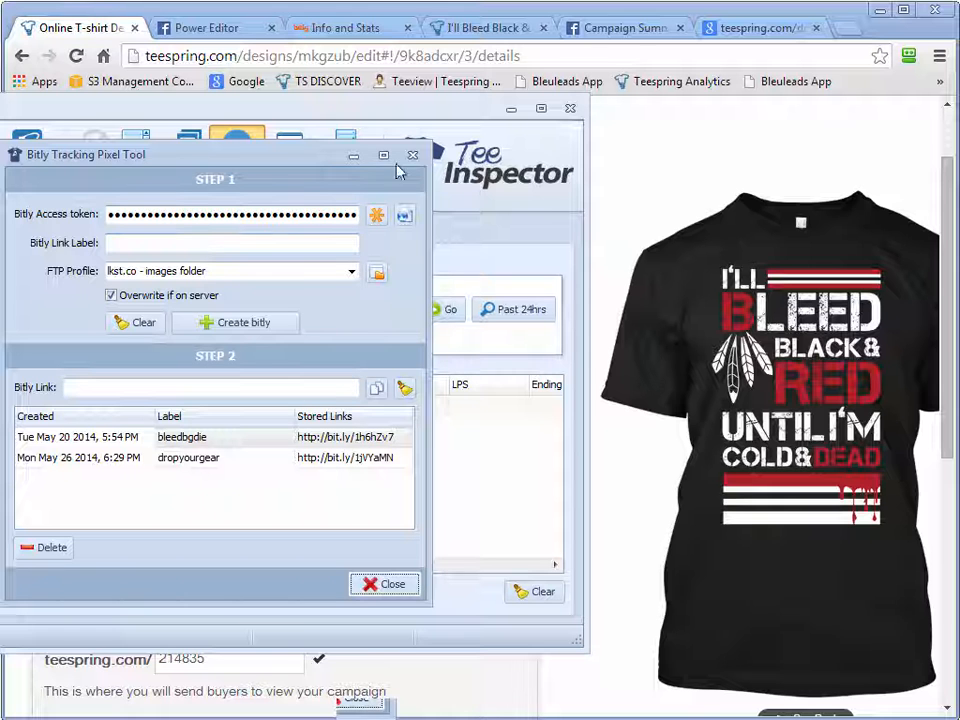
- Return to the Teespring campaign and replace its URL ending with "bleedbh"
{"action": "left_click", "coordinate": [937, 40]}
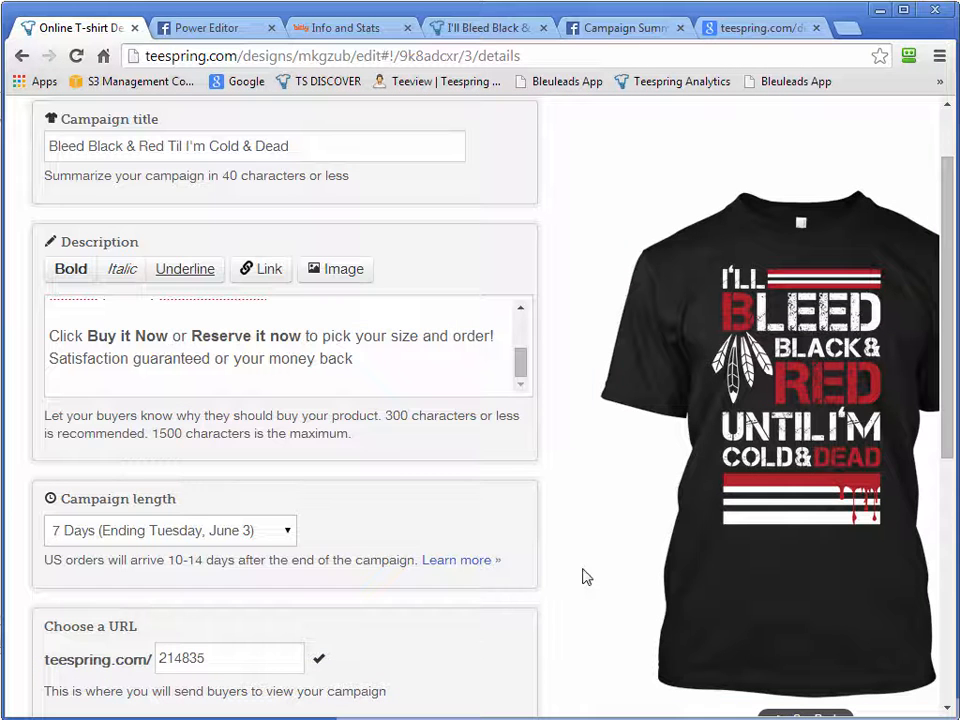
{"action": "scroll", "coordinate": [221, 553], "scroll_direction": "down", "scroll_amount": 1}
{"action": "double_click", "coordinate": [227, 575]}
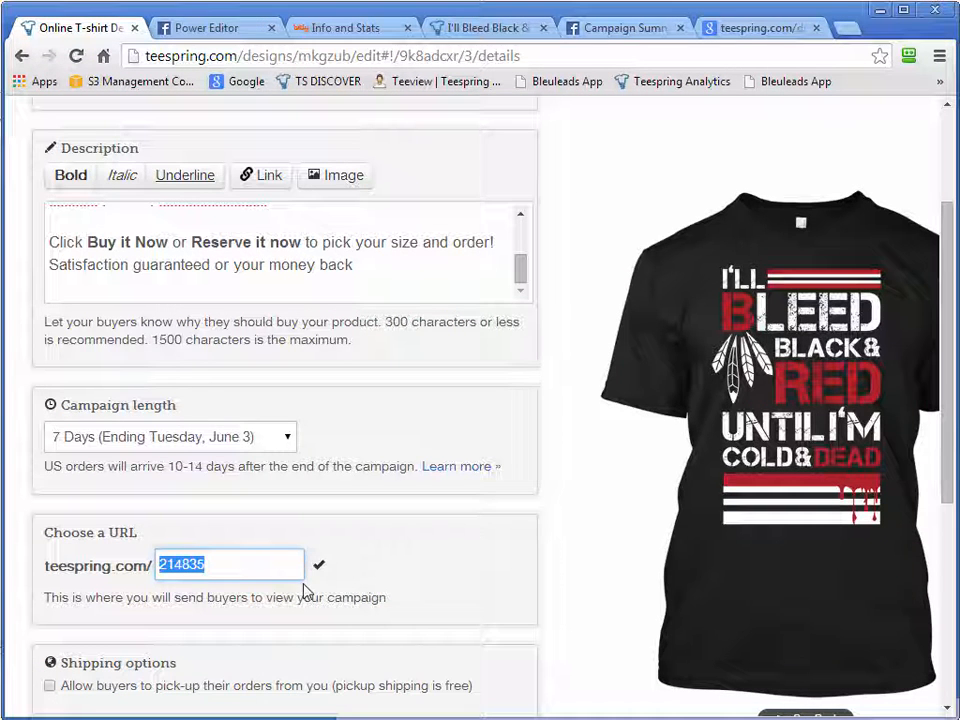
{"action": "scroll", "coordinate": [405, 495], "scroll_direction": "down", "scroll_amount": 1}
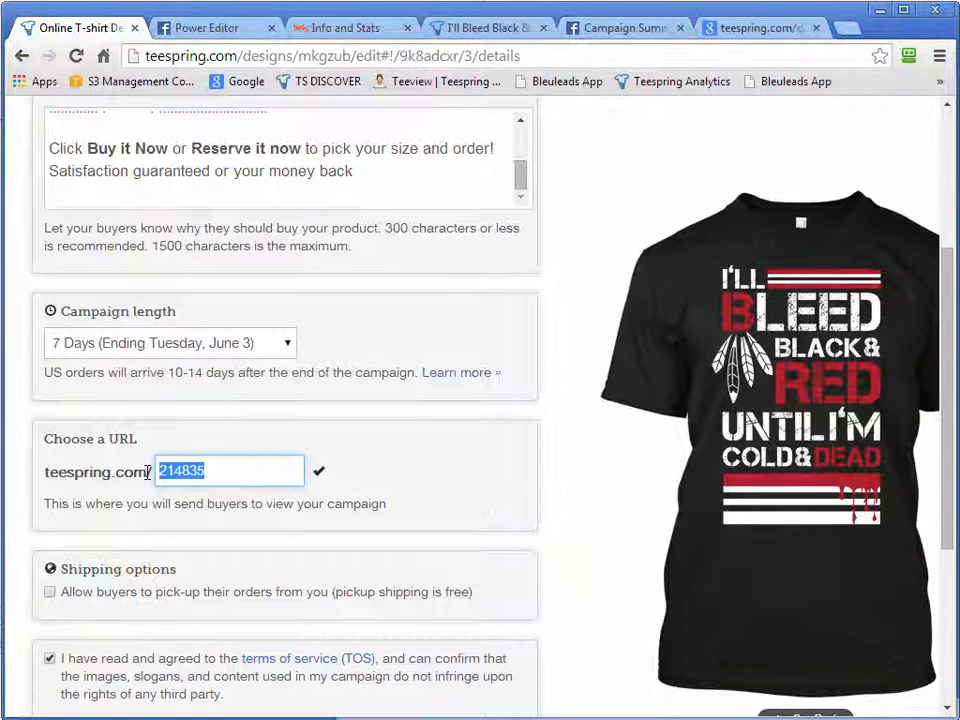
{"action": "right_click", "coordinate": [204, 478]}
{"action": "left_click", "coordinate": [251, 545]}
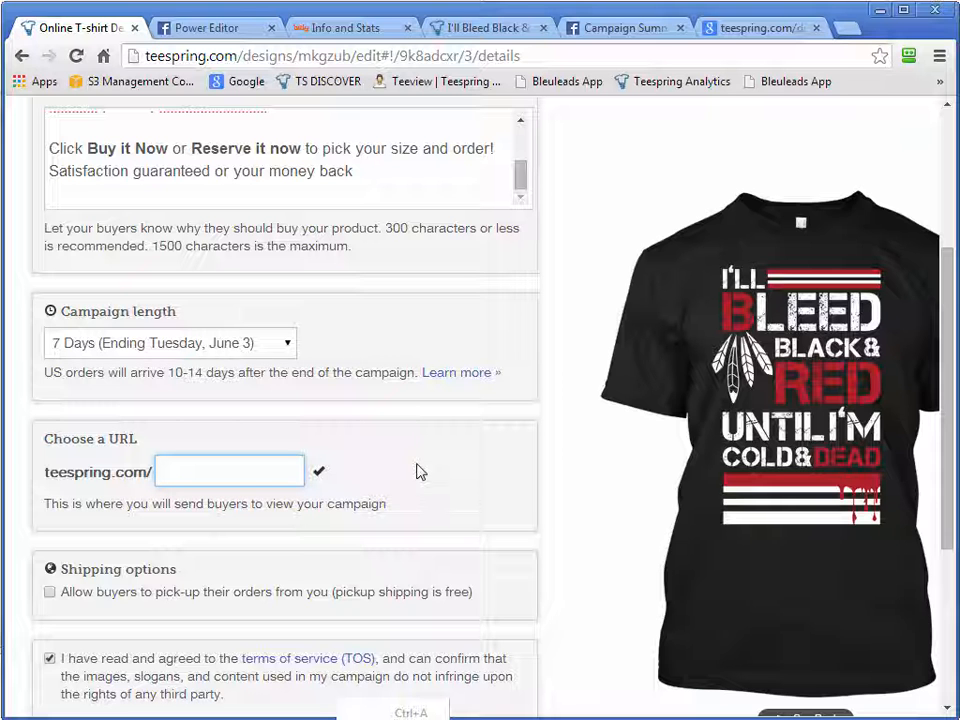
{"action": "type", "text": "bleed"}
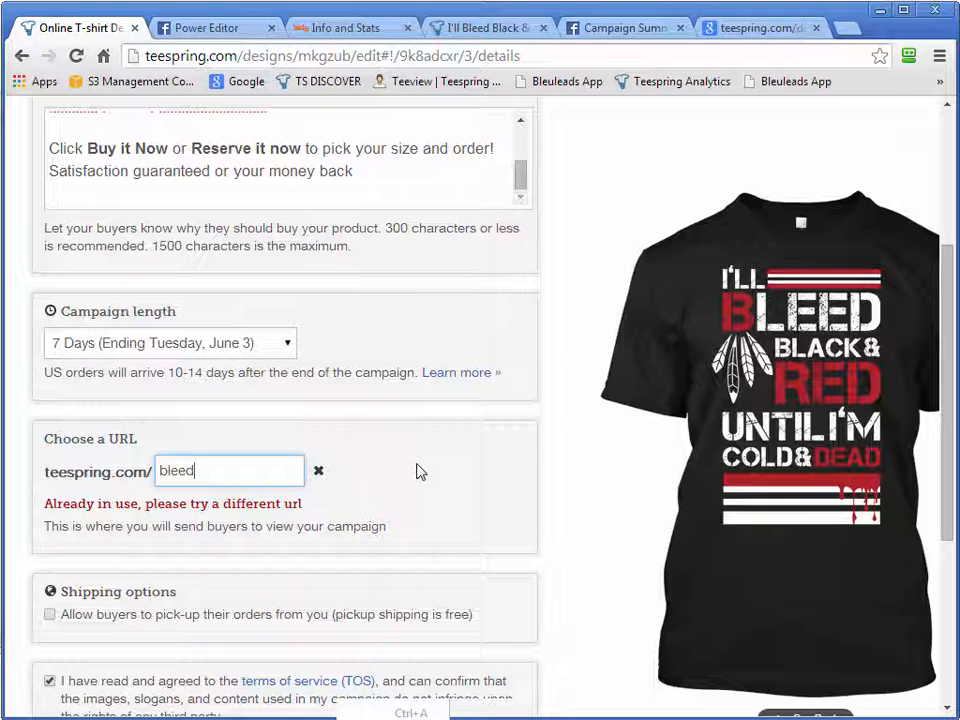
{"action": "type", "text": "bh"}
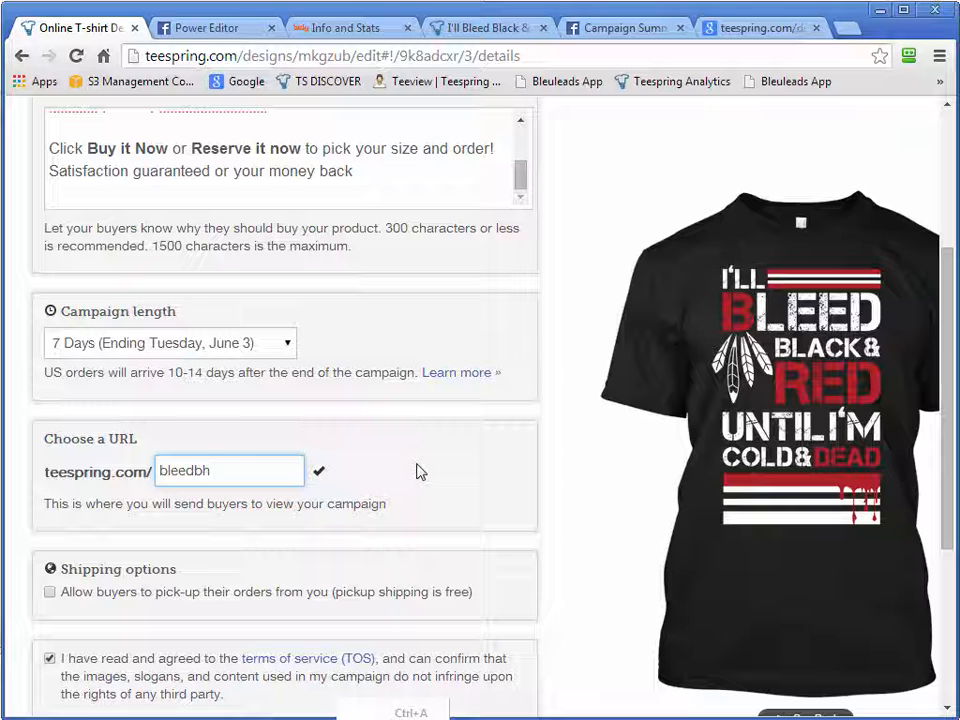
{"action": "type", "text": "-"}
{"action": "left_click", "coordinate": [420, 471]}
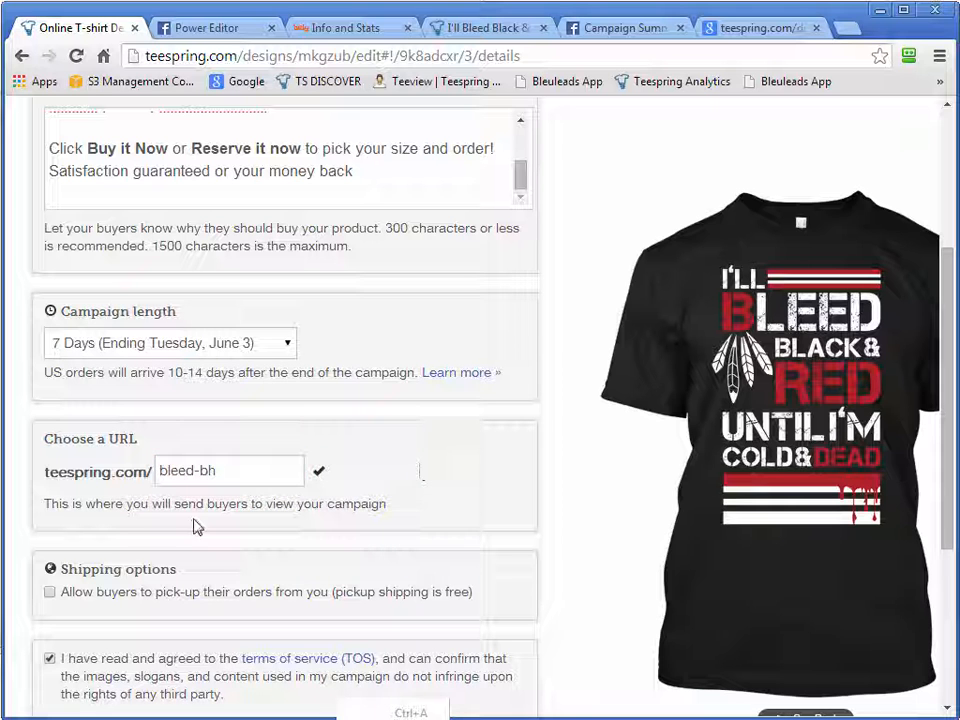
{"action": "left_click", "coordinate": [200, 470]}
{"action": "key", "text": "BackSpace"}
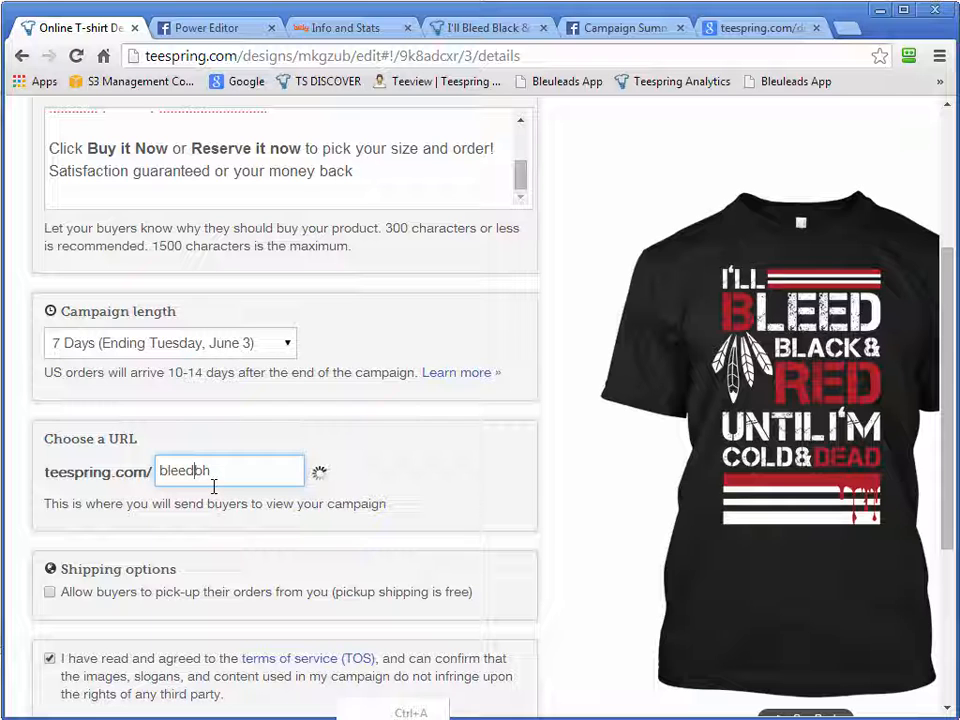
- Copy the URL ending "bleedbh" into Tee Inspector as the Bitly link label and try to create the Bitly link
{"action": "key", "text": "ctrl+a"}
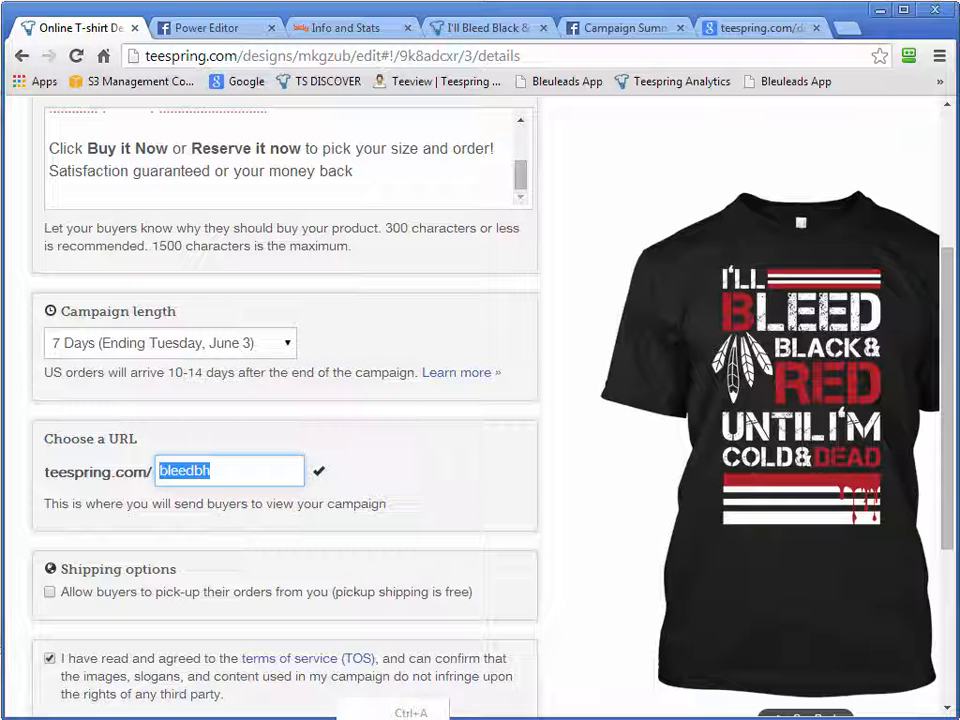
{"action": "left_click", "coordinate": [208, 718]}
{"action": "left_click", "coordinate": [143, 244]}
{"action": "key", "text": "ctrl+v"}
{"action": "left_click", "coordinate": [245, 327]}
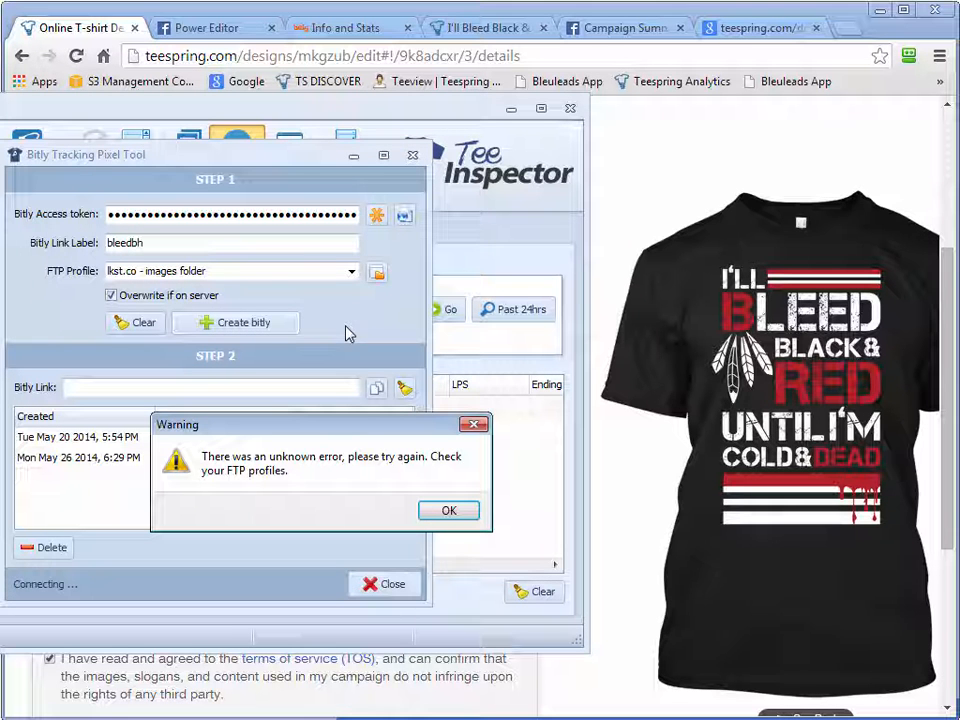
{"action": "left_click", "coordinate": [450, 511]}
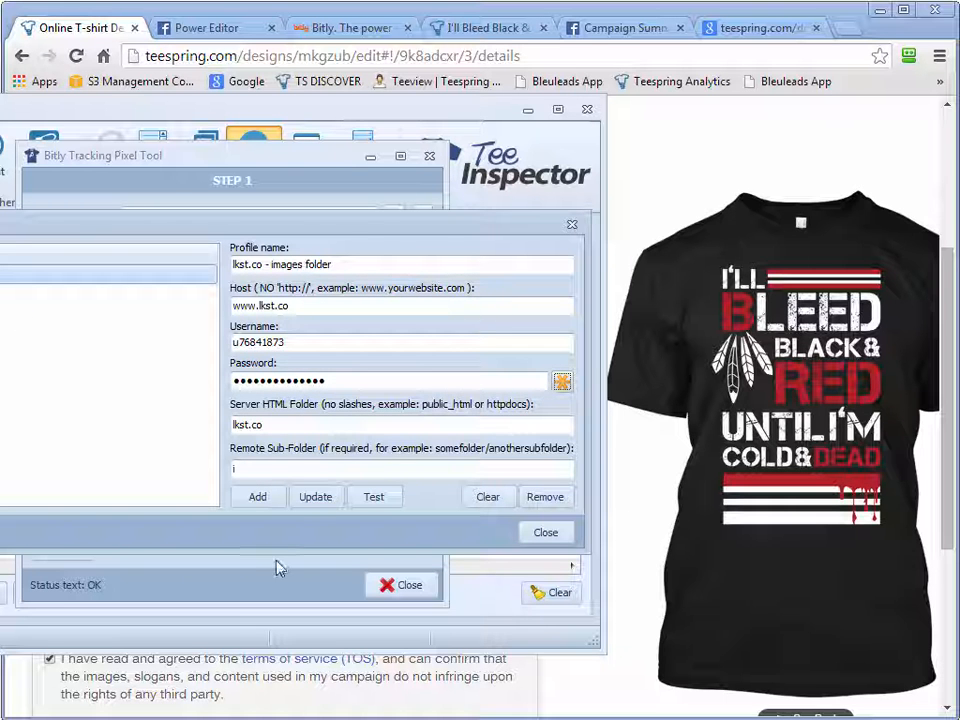
- Update the "lkst.co - images folder" FTP profile and create the Bitly link labelled "bleedbh"
{"action": "left_click", "coordinate": [316, 497]}
{"action": "left_click", "coordinate": [448, 508]}
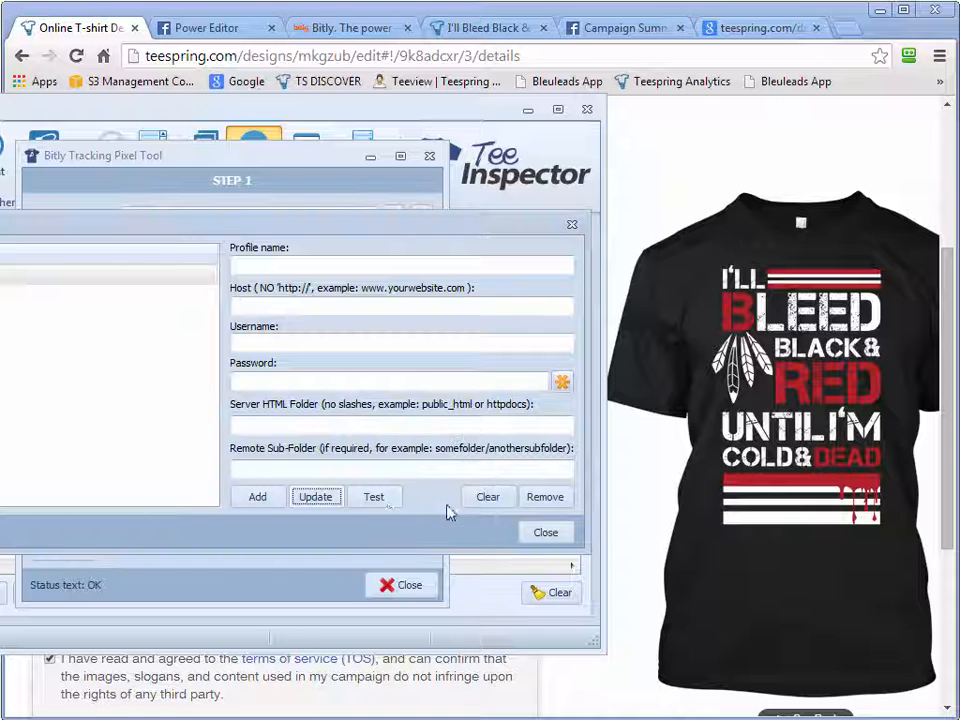
{"action": "left_click", "coordinate": [548, 533]}
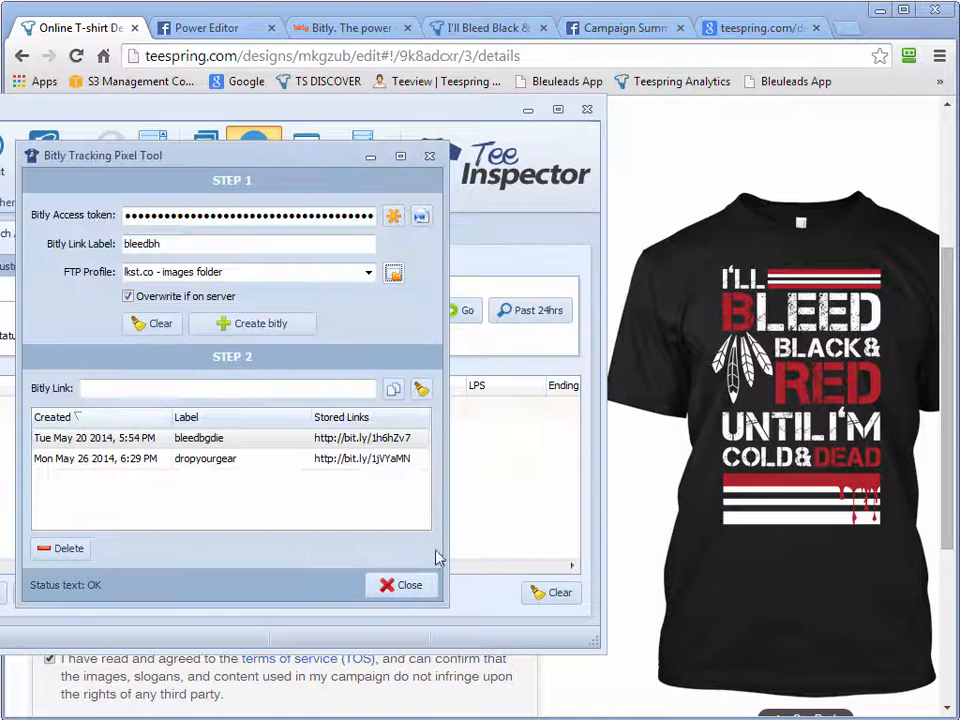
{"action": "left_click", "coordinate": [271, 327]}
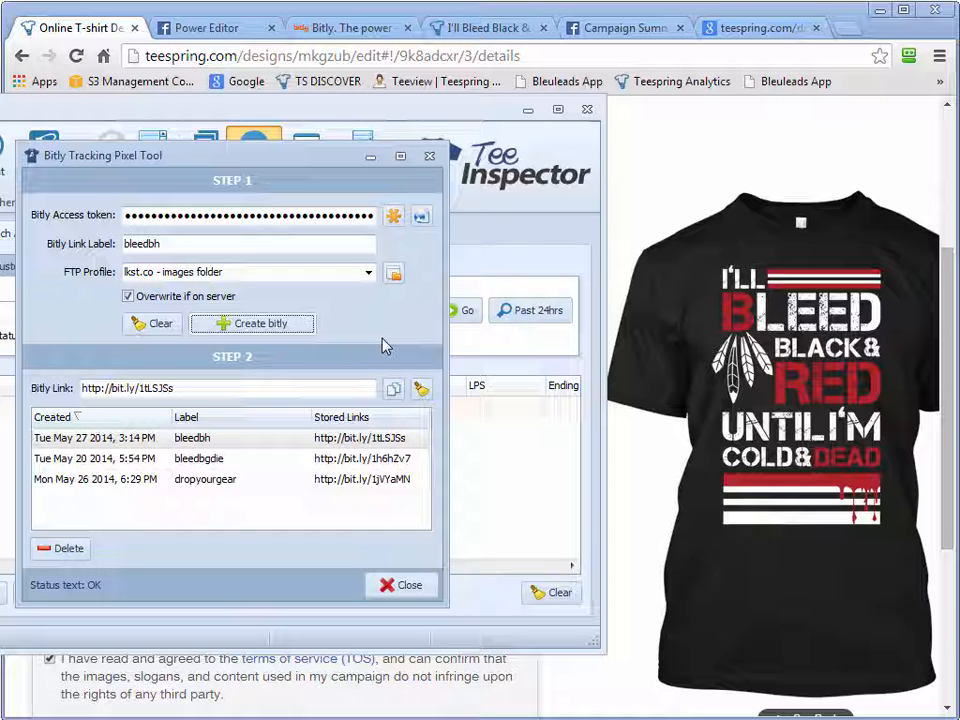
- Copy the new Bitly link for the "bleedbh" label and return to the Teespring campaign
{"action": "left_click", "coordinate": [183, 389]}
{"action": "left_click", "coordinate": [393, 389]}
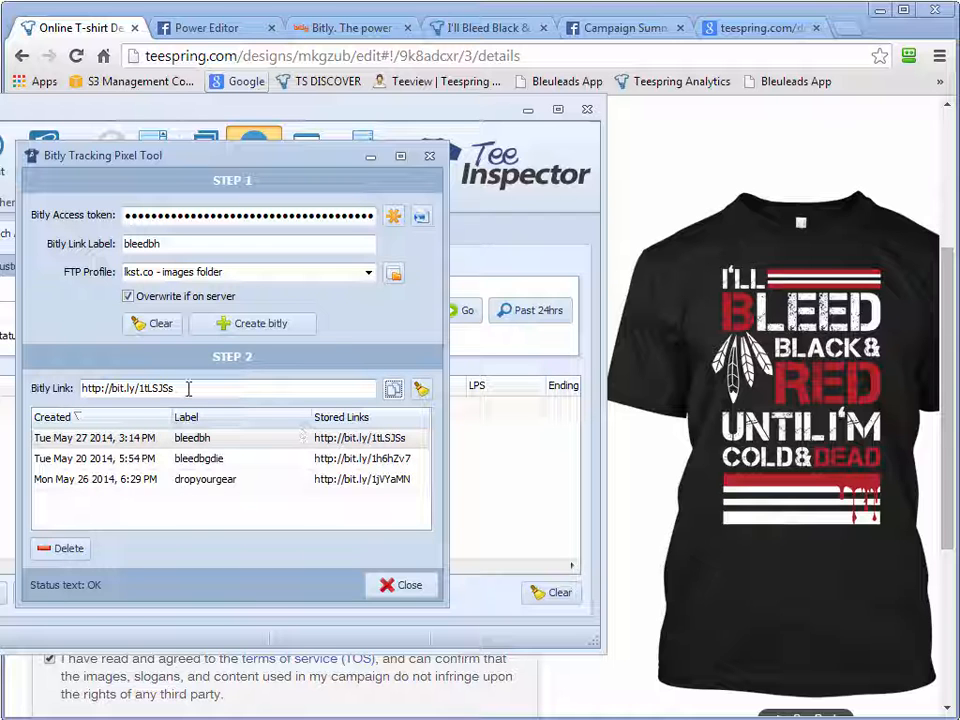
{"action": "left_click_drag", "start_coordinate": [188, 389], "coordinate": [82, 389]}
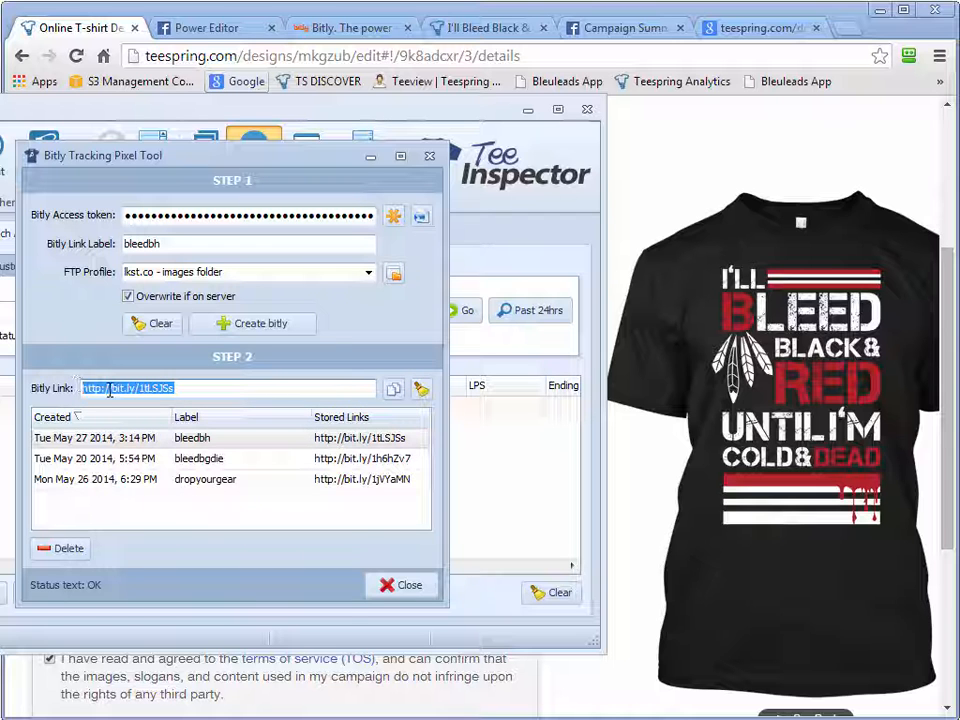
{"action": "right_click", "coordinate": [110, 391]}
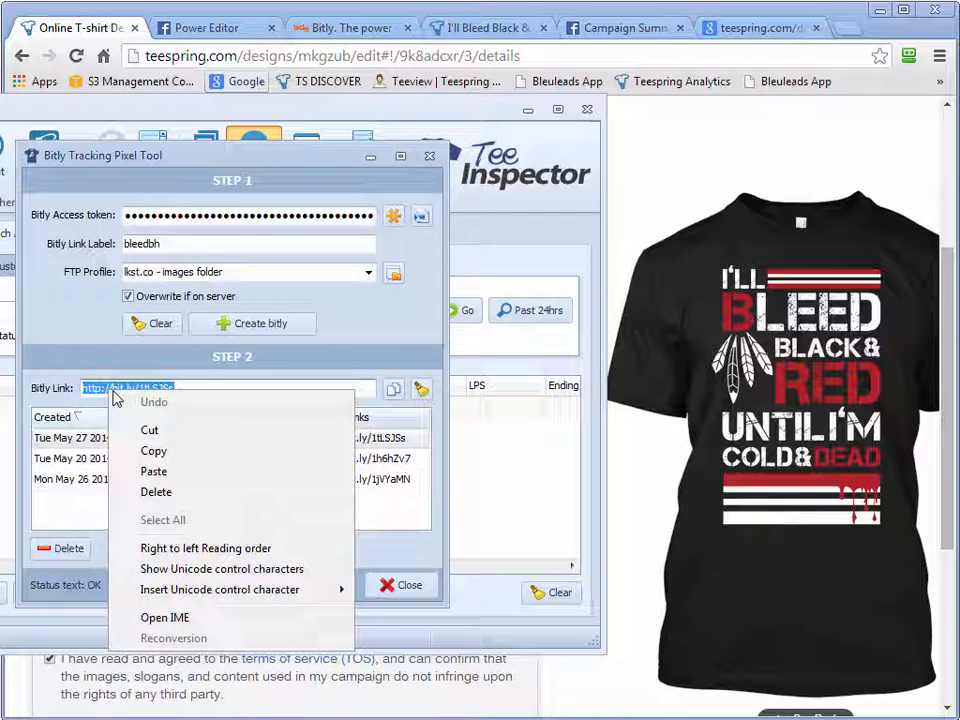
{"action": "left_click", "coordinate": [171, 452]}
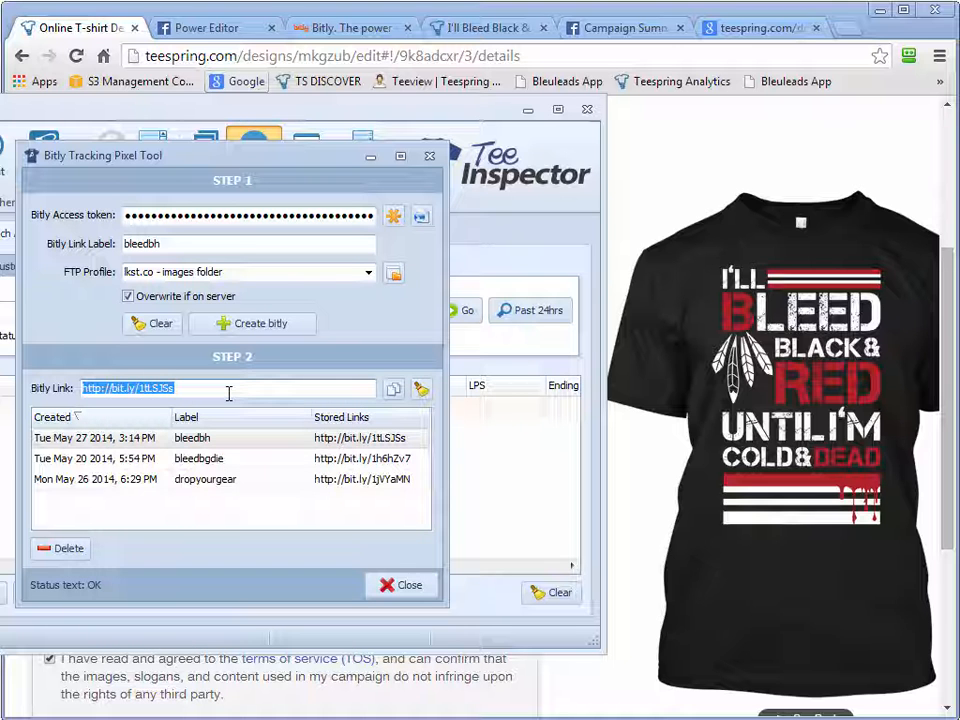
{"action": "left_click", "coordinate": [765, 36]}
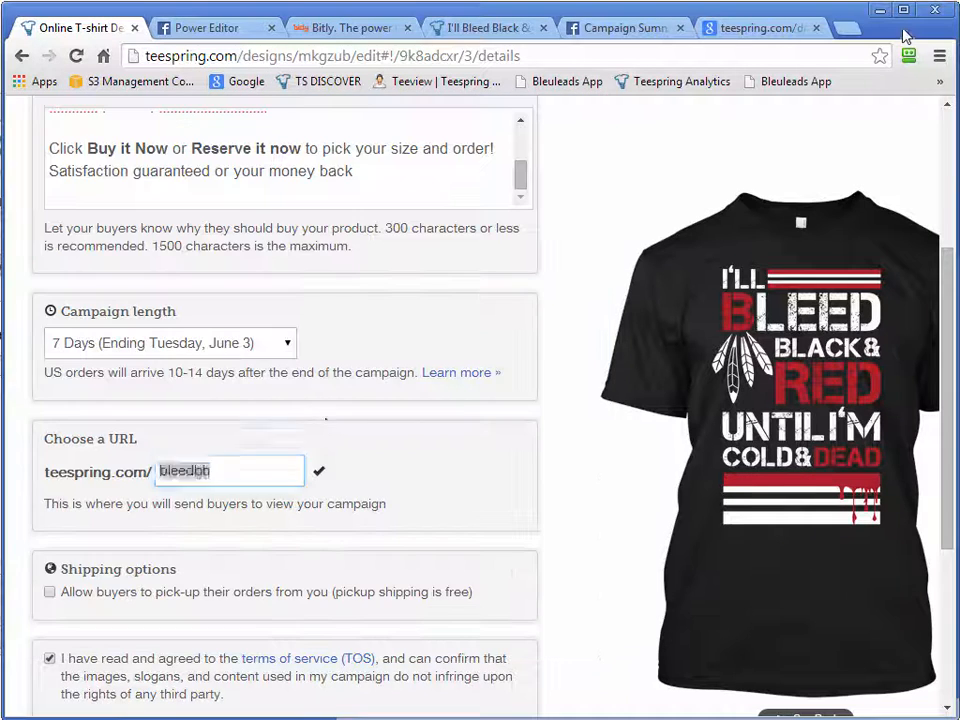
{"action": "left_click", "coordinate": [146, 195]}
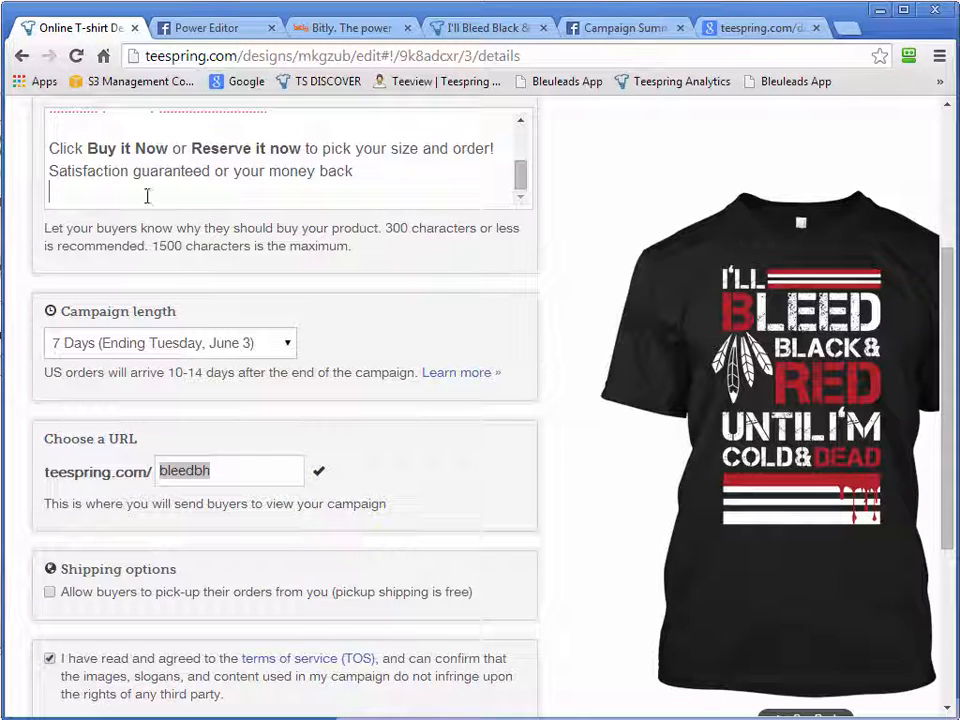
{"action": "scroll", "coordinate": [553, 392], "scroll_direction": "up", "scroll_amount": 2}
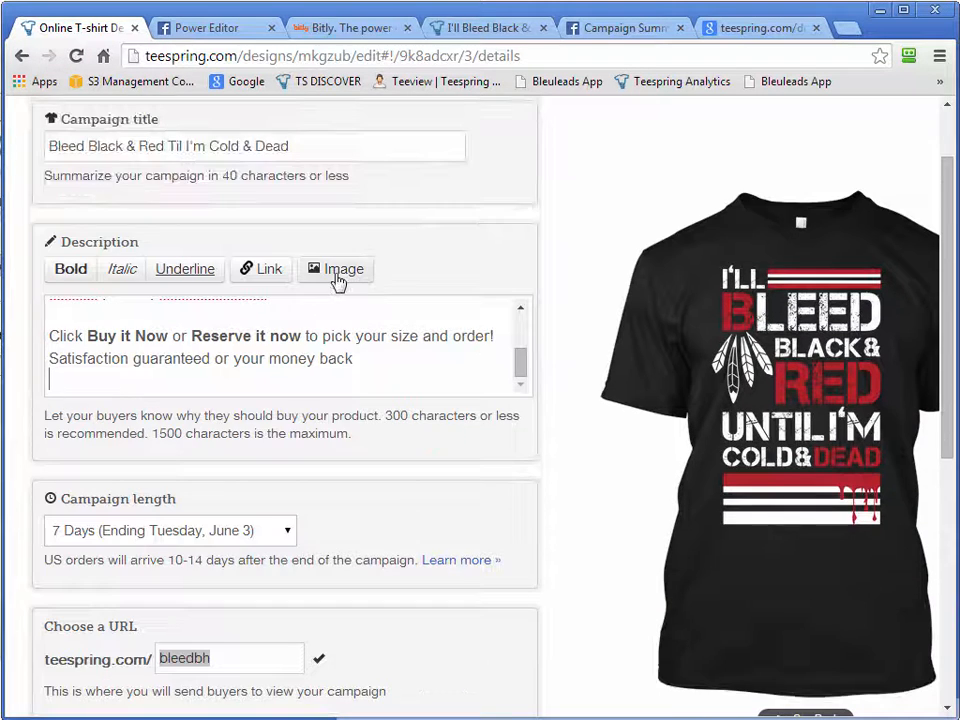
{"action": "left_click", "coordinate": [336, 272]}
{"action": "left_click_drag", "start_coordinate": [264, 242], "coordinate": [214, 243]}
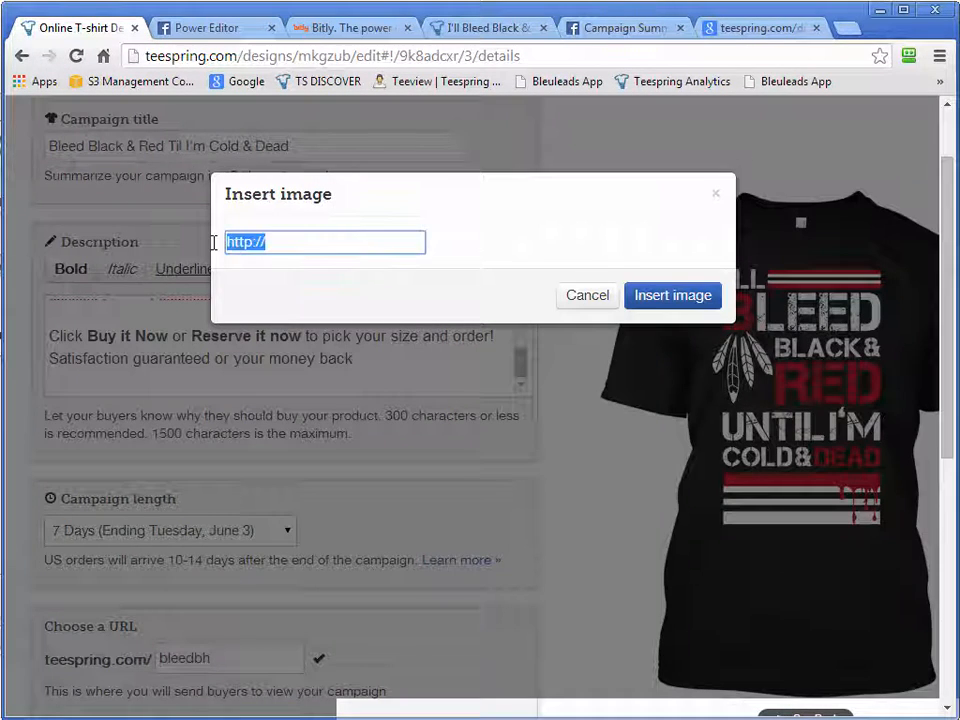
{"action": "key", "text": "ctrl+v"}
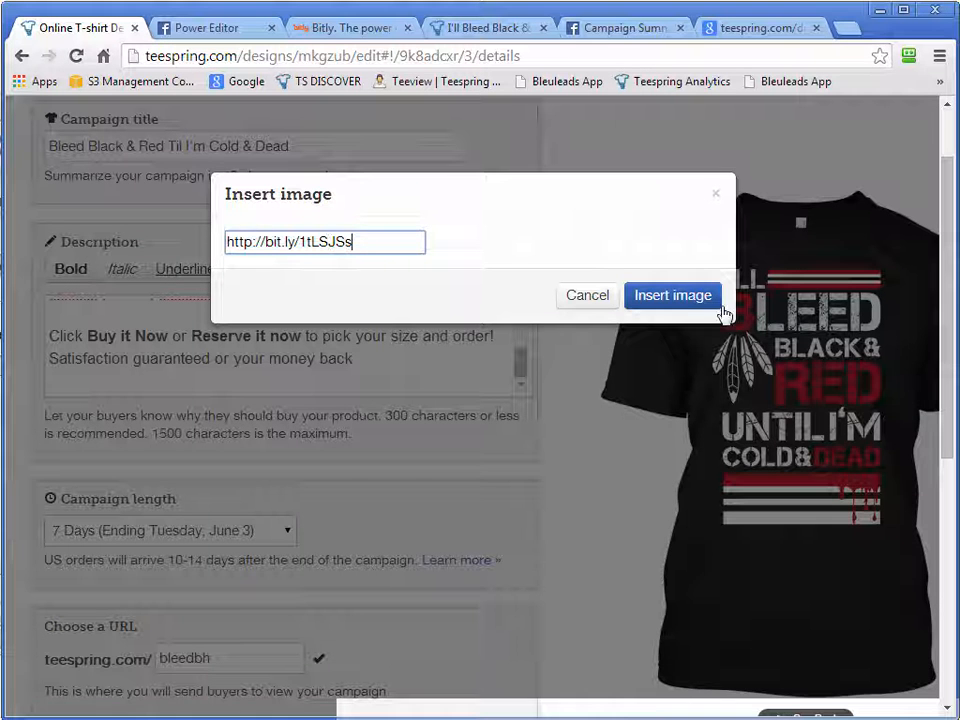
{"action": "left_click", "coordinate": [674, 296]}
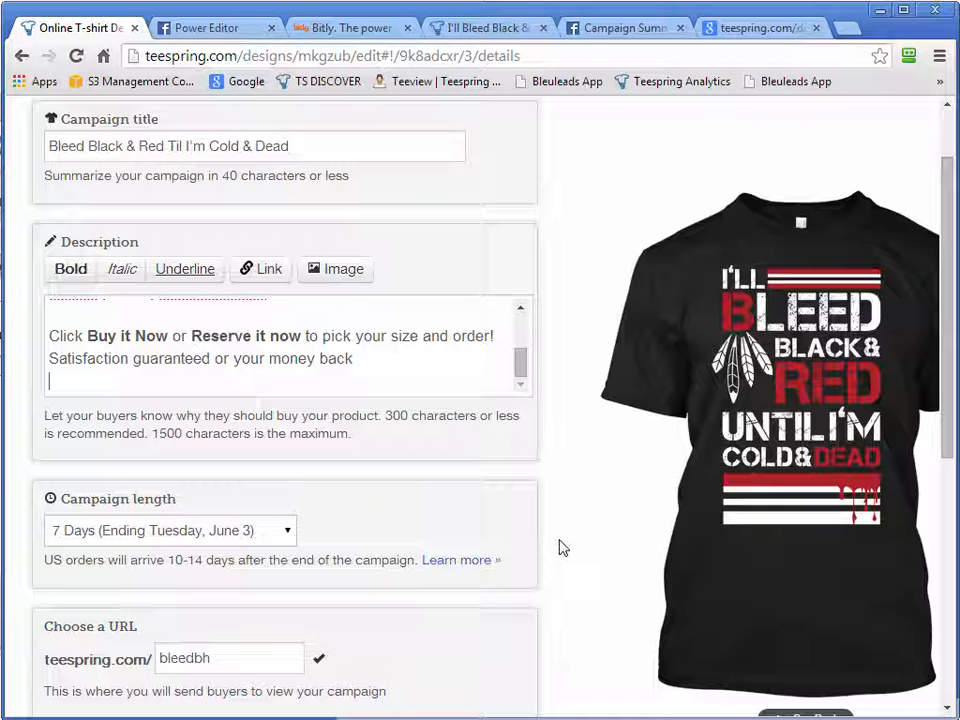
- Switch to Bitly, reload the list of your links and check the clicks on the newest "bleedbh" link
{"action": "left_click", "coordinate": [378, 33]}
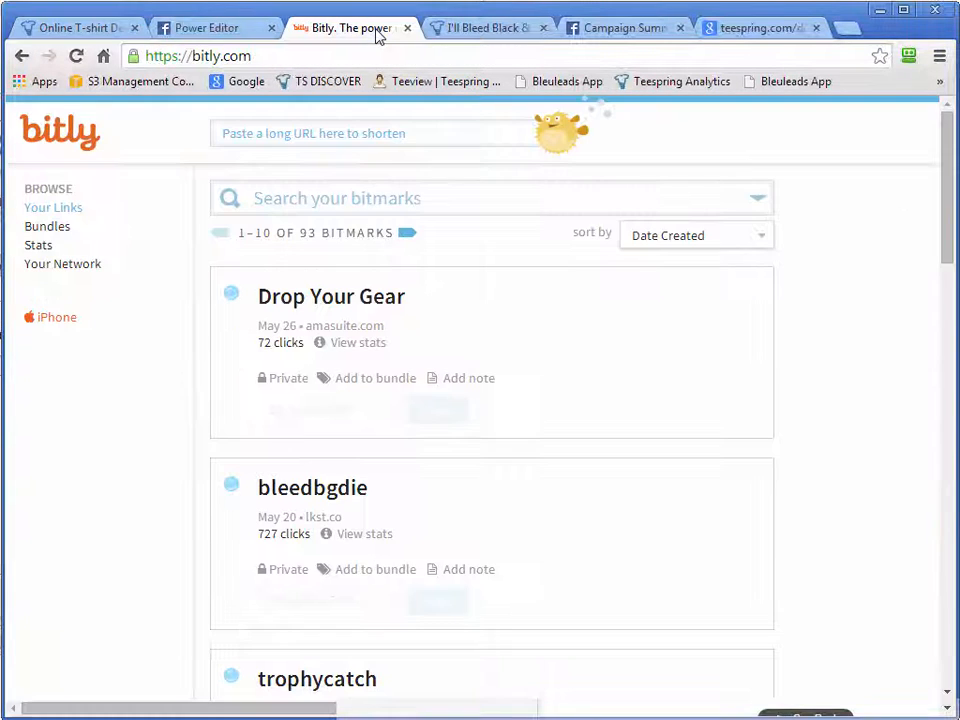
{"action": "left_click", "coordinate": [66, 226]}
{"action": "left_click", "coordinate": [65, 209]}
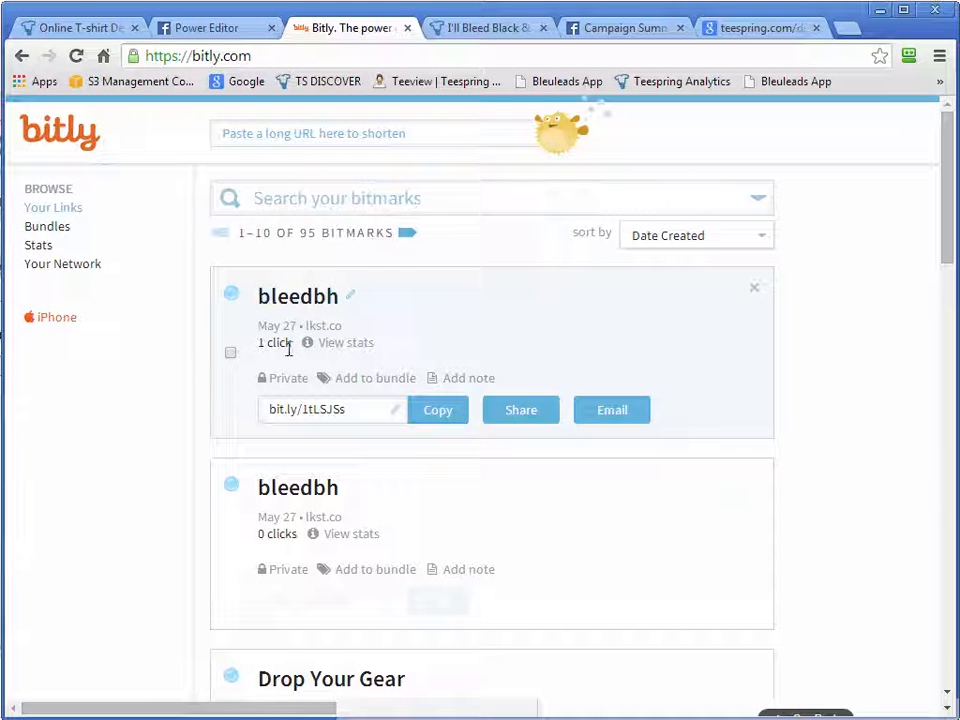
- Return to the Teespring campaign, launch it and review the live page at teespring.com/bleedbh
{"action": "left_click", "coordinate": [78, 29]}
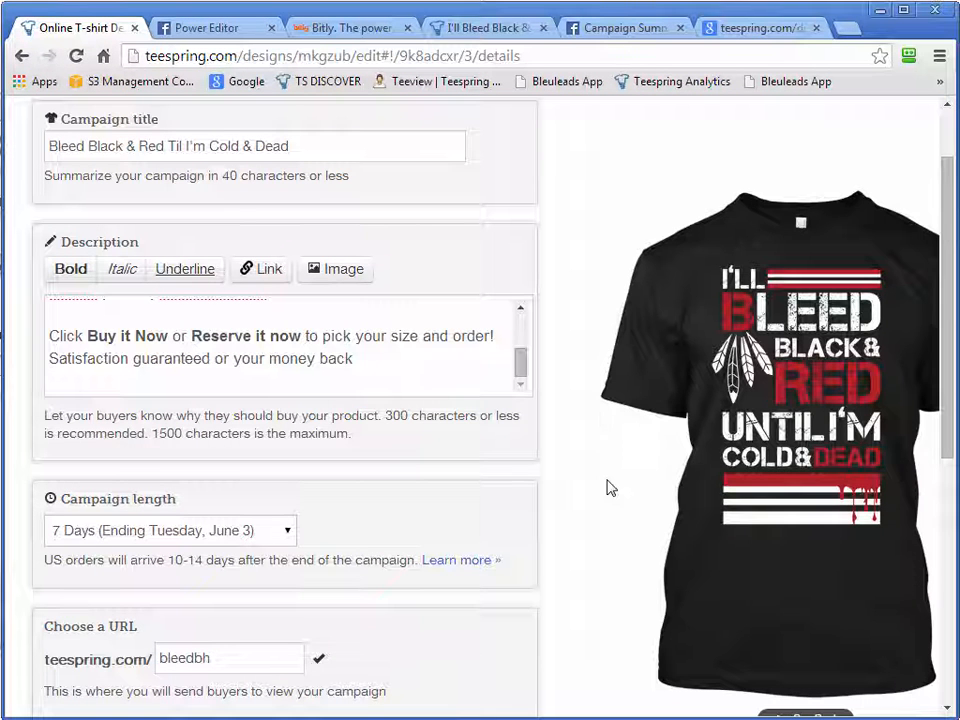
{"action": "scroll", "coordinate": [612, 560], "scroll_direction": "up", "scroll_amount": 2}
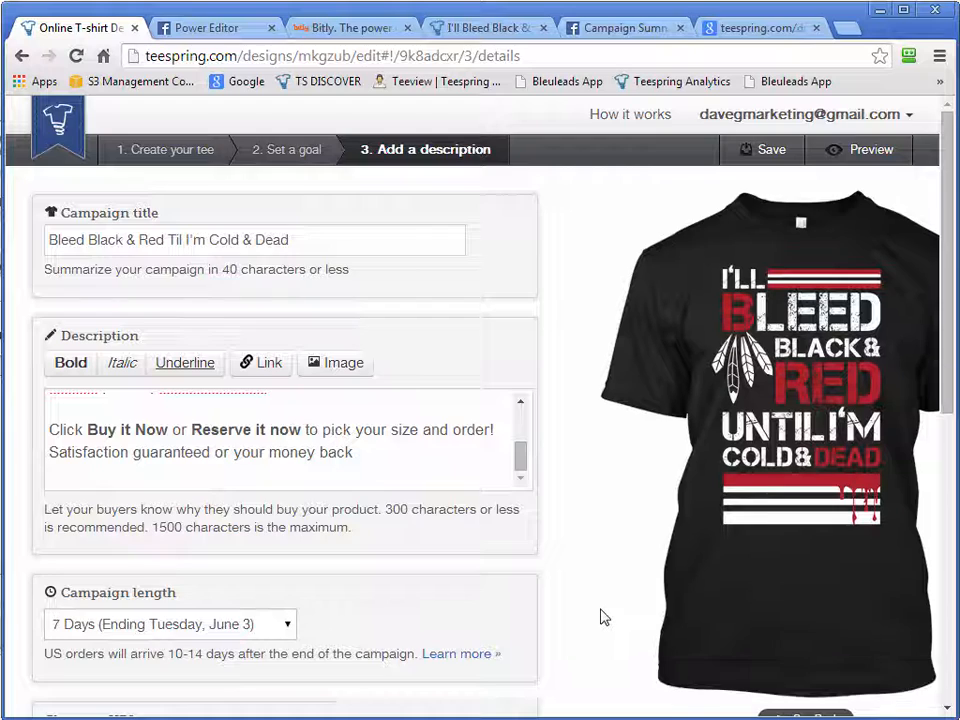
{"action": "scroll", "coordinate": [604, 617], "scroll_direction": "down", "scroll_amount": 5}
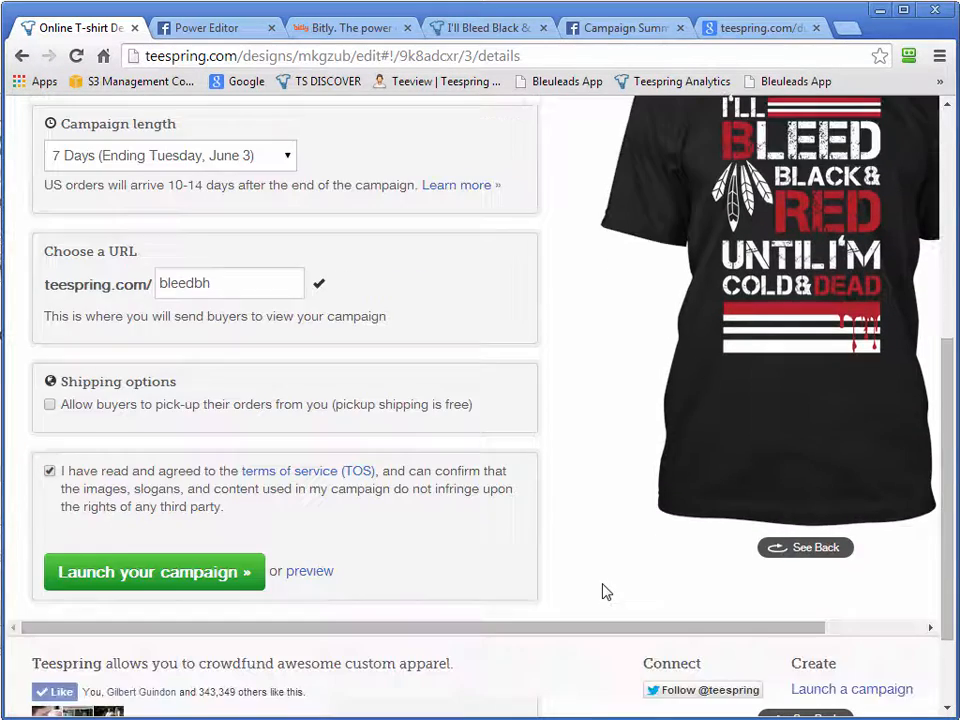
{"action": "scroll", "coordinate": [604, 592], "scroll_direction": "up", "scroll_amount": 3}
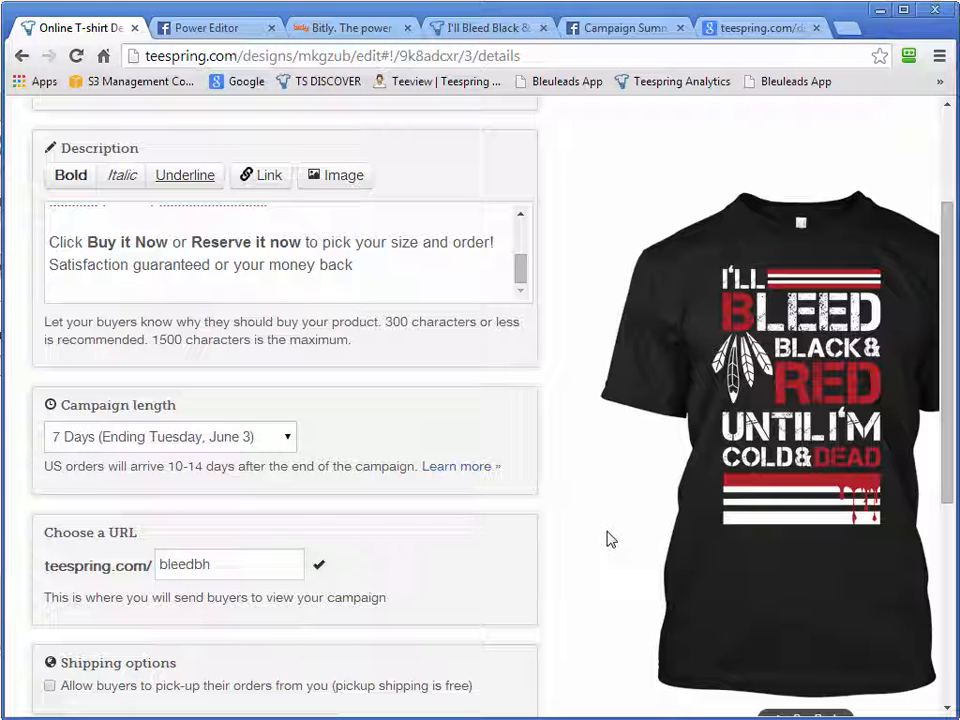
{"action": "scroll", "coordinate": [600, 544], "scroll_direction": "down", "scroll_amount": 2}
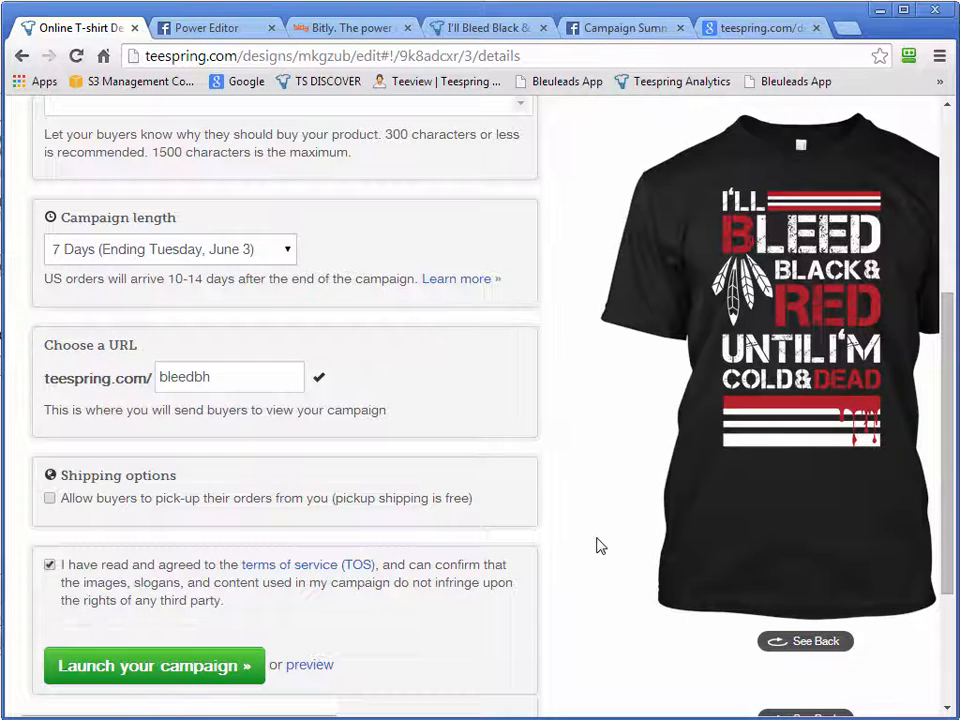
{"action": "scroll", "coordinate": [598, 544], "scroll_direction": "up", "scroll_amount": 2}
{"action": "scroll", "coordinate": [598, 544], "scroll_direction": "down", "scroll_amount": 3}
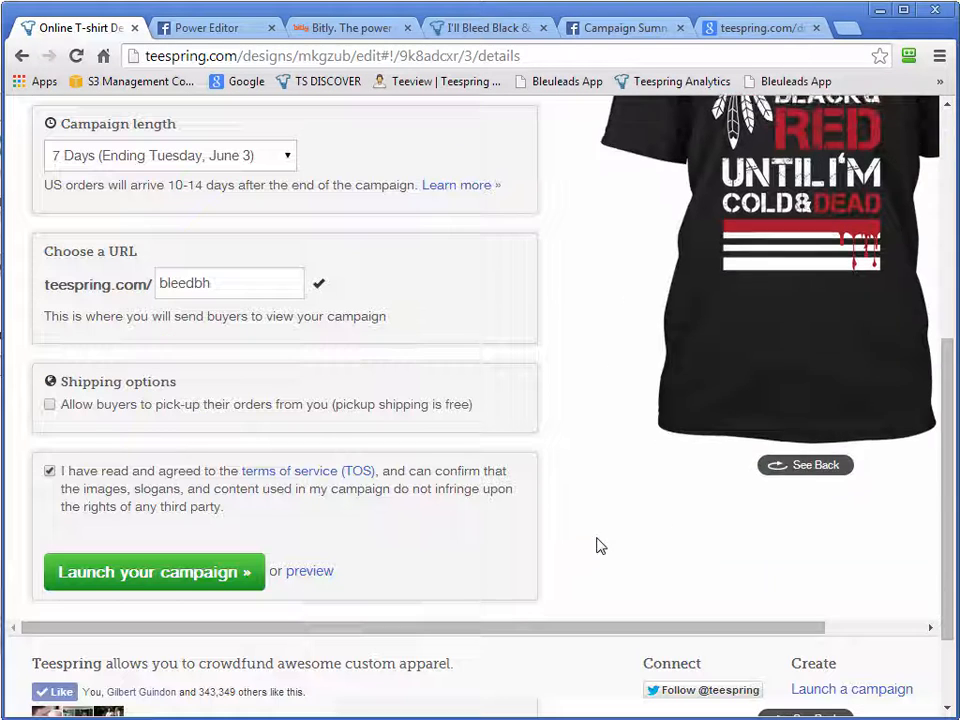
{"action": "left_click", "coordinate": [144, 574]}
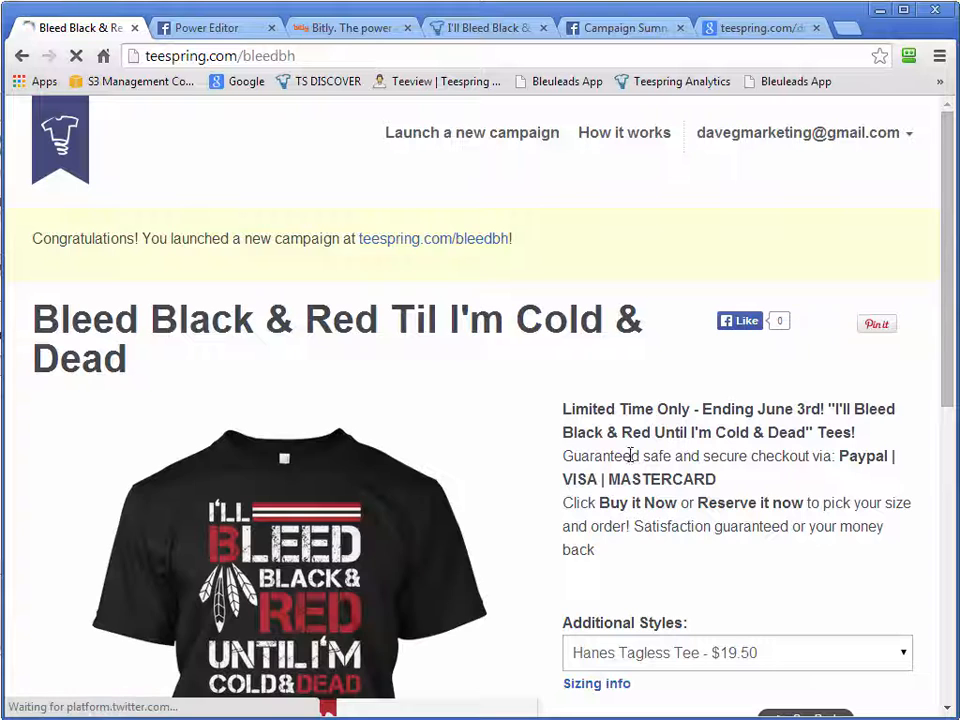
{"action": "scroll", "coordinate": [735, 452], "scroll_direction": "down", "scroll_amount": 4}
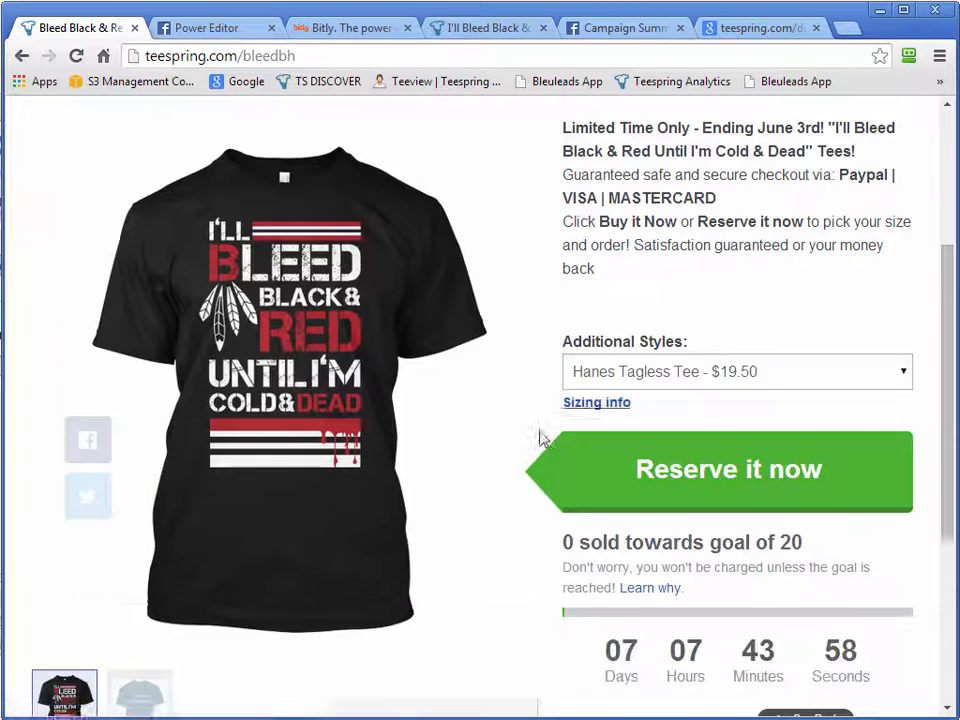
{"action": "scroll", "coordinate": [500, 586], "scroll_direction": "down", "scroll_amount": 1}
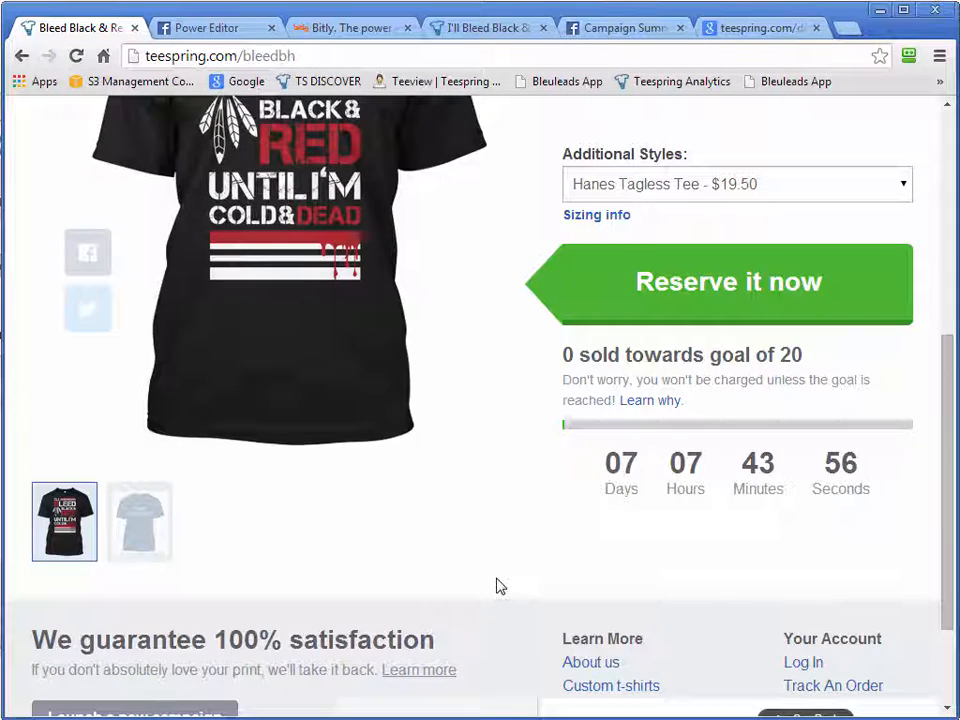
{"action": "scroll", "coordinate": [500, 586], "scroll_direction": "up", "scroll_amount": 5}
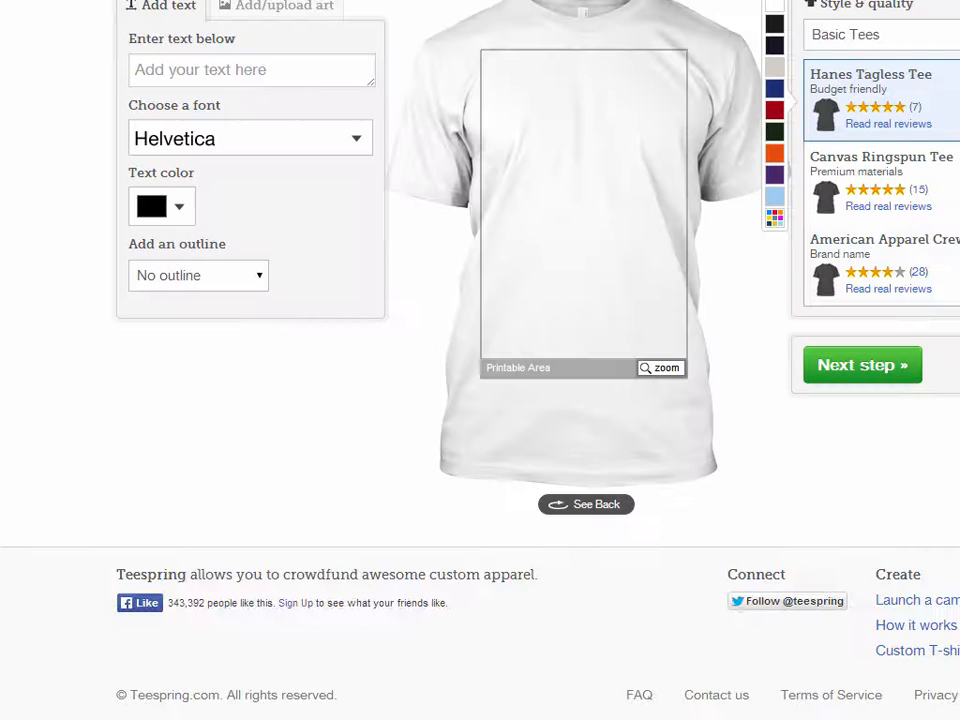
- Set the new Hanes Tagless Tee's color to red and upload design-1.png from the NHL > Montreal > One More Design folder
{"action": "left_click", "coordinate": [289, 14]}
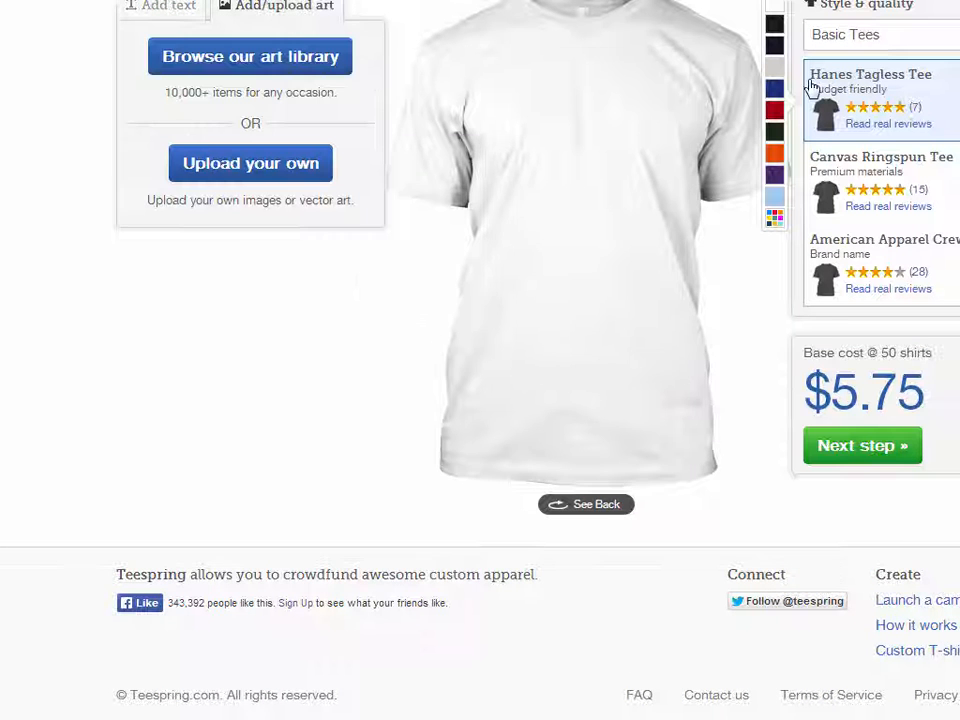
{"action": "left_click", "coordinate": [776, 110]}
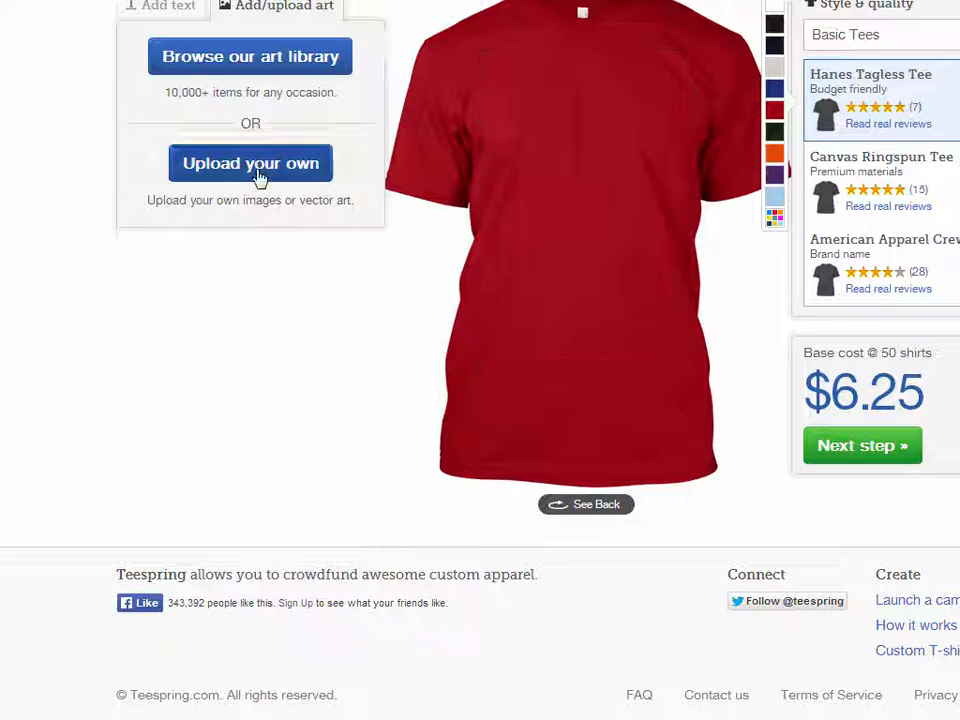
{"action": "left_click", "coordinate": [257, 175]}
{"action": "left_click", "coordinate": [236, 98]}
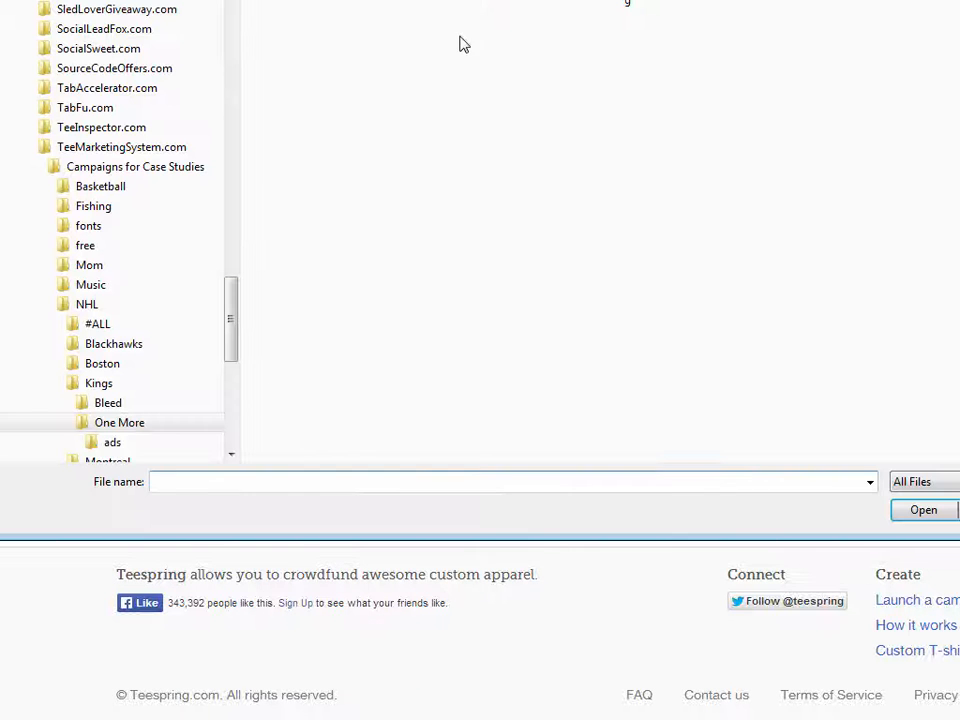
{"action": "left_click", "coordinate": [330, 0]}
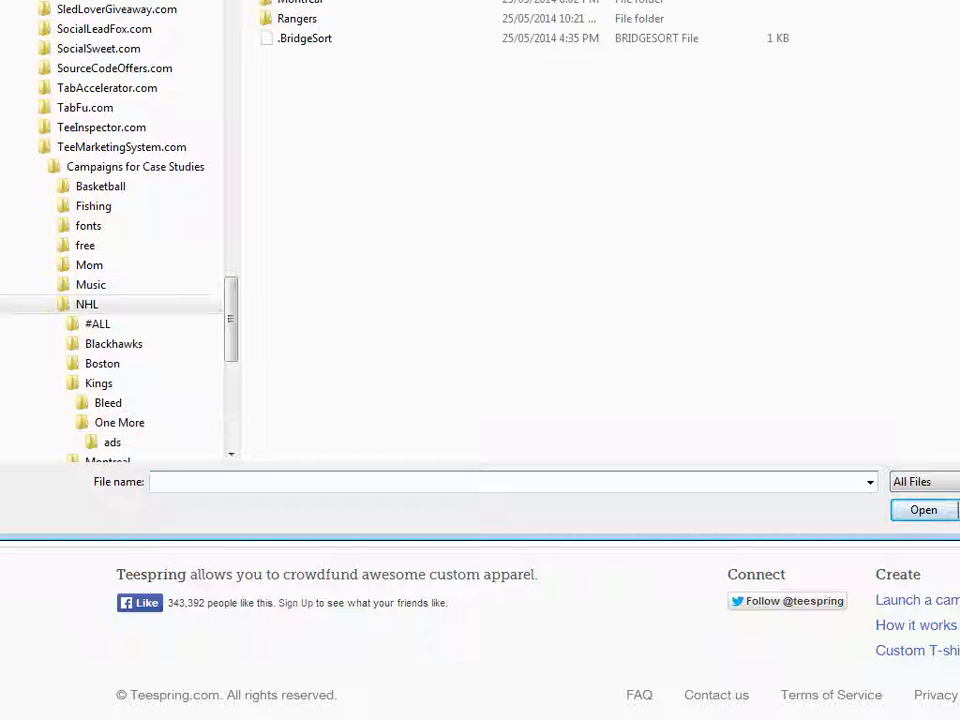
{"action": "double_click", "coordinate": [286, 3]}
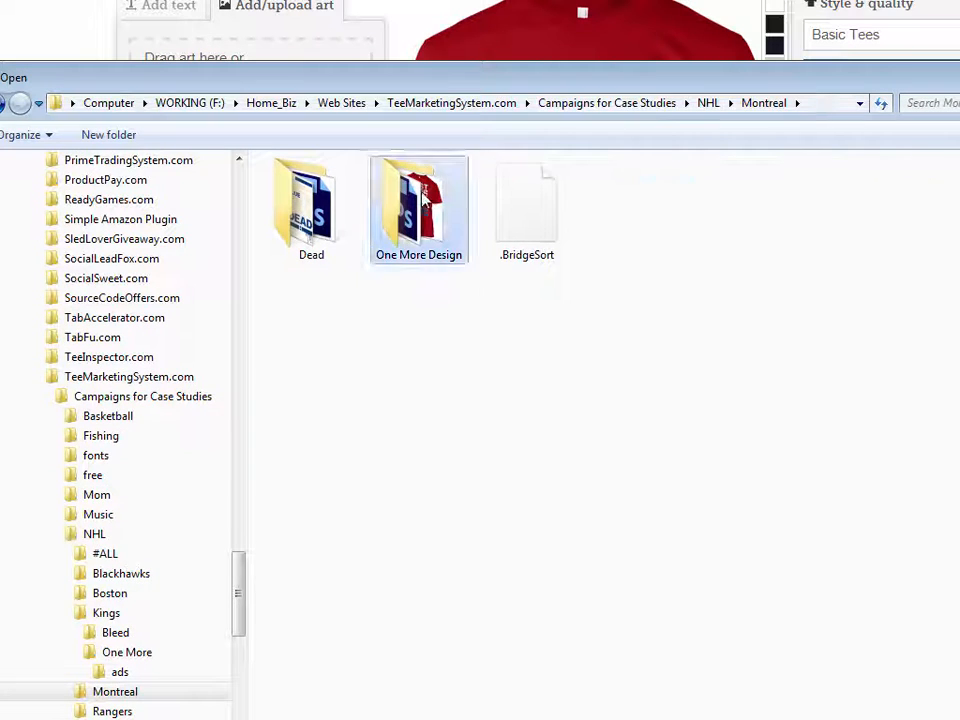
{"action": "double_click", "coordinate": [418, 205]}
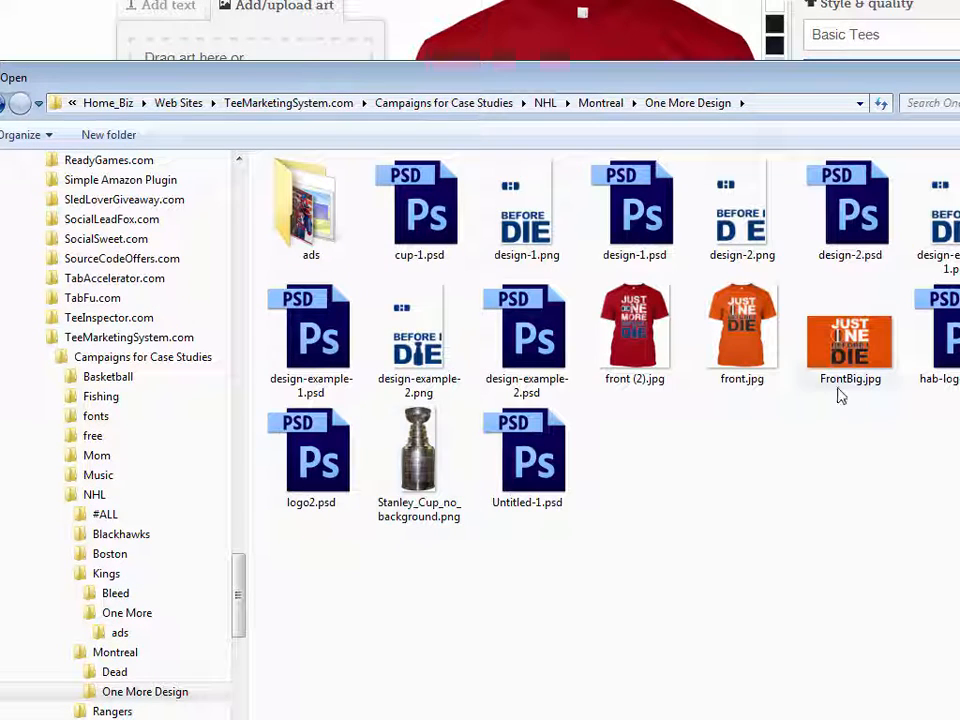
{"action": "double_click", "coordinate": [532, 207]}
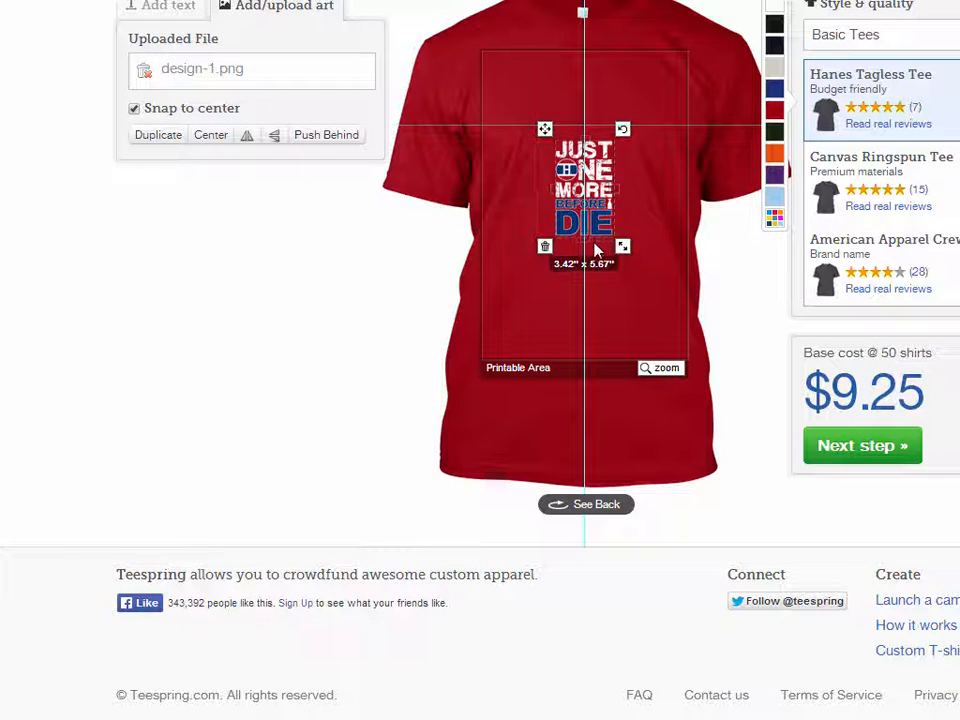
- Enlarge the artwork to about 9.84" x 16.31" and set the campaign's sales goal to 20 shirts
{"action": "left_click_drag", "start_coordinate": [622, 248], "coordinate": [710, 364]}
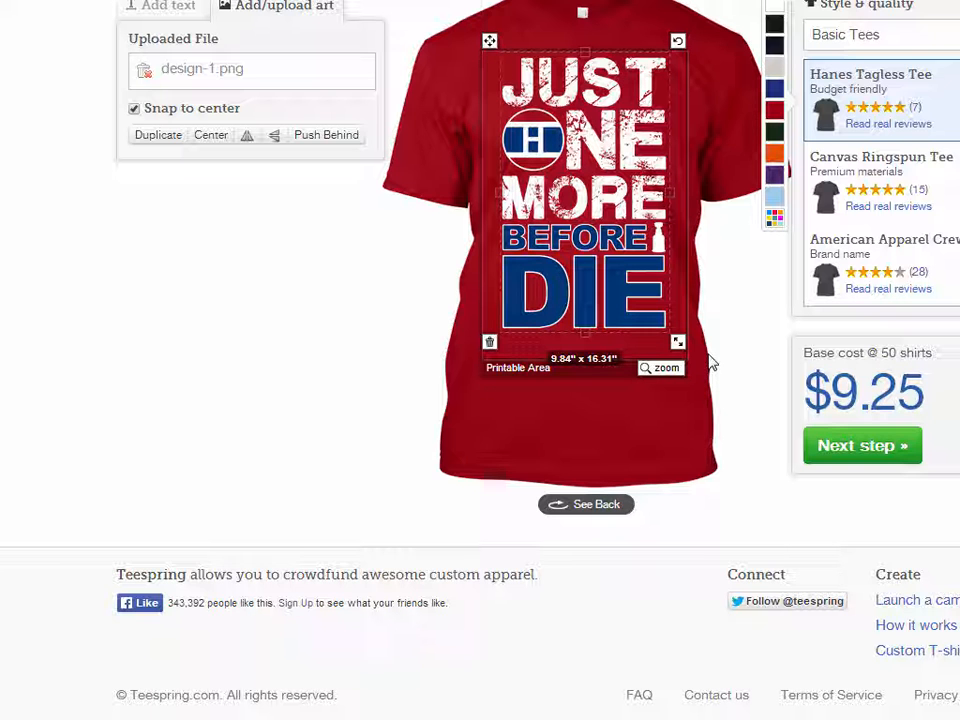
{"action": "left_click", "coordinate": [740, 402]}
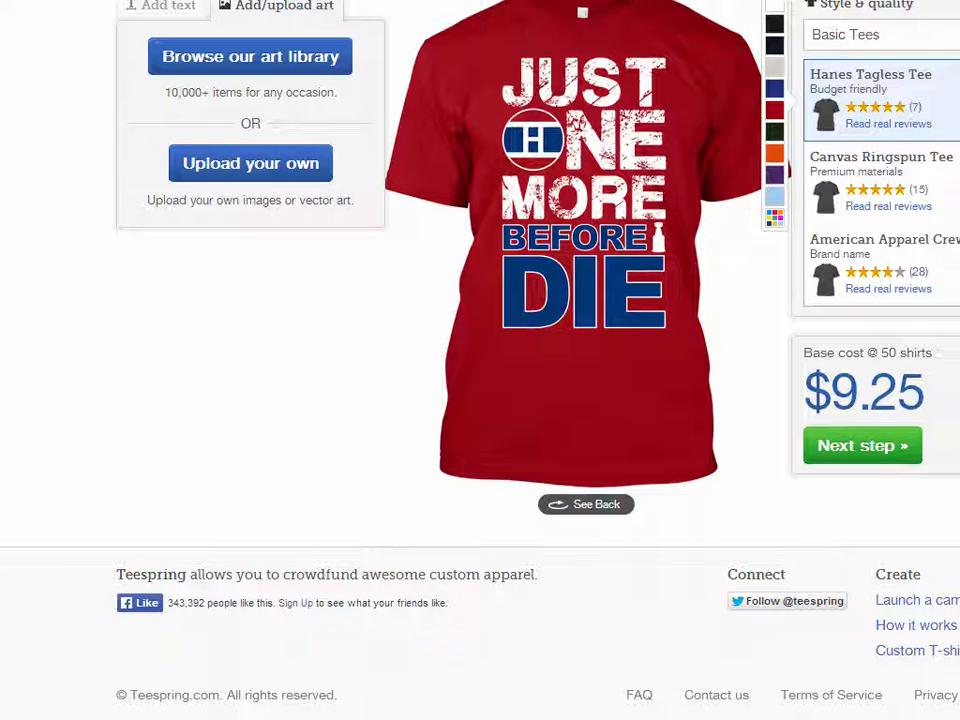
{"action": "left_click", "coordinate": [859, 452]}
{"action": "left_click_drag", "start_coordinate": [151, 78], "coordinate": [116, 75]}
{"action": "type", "text": "20"}
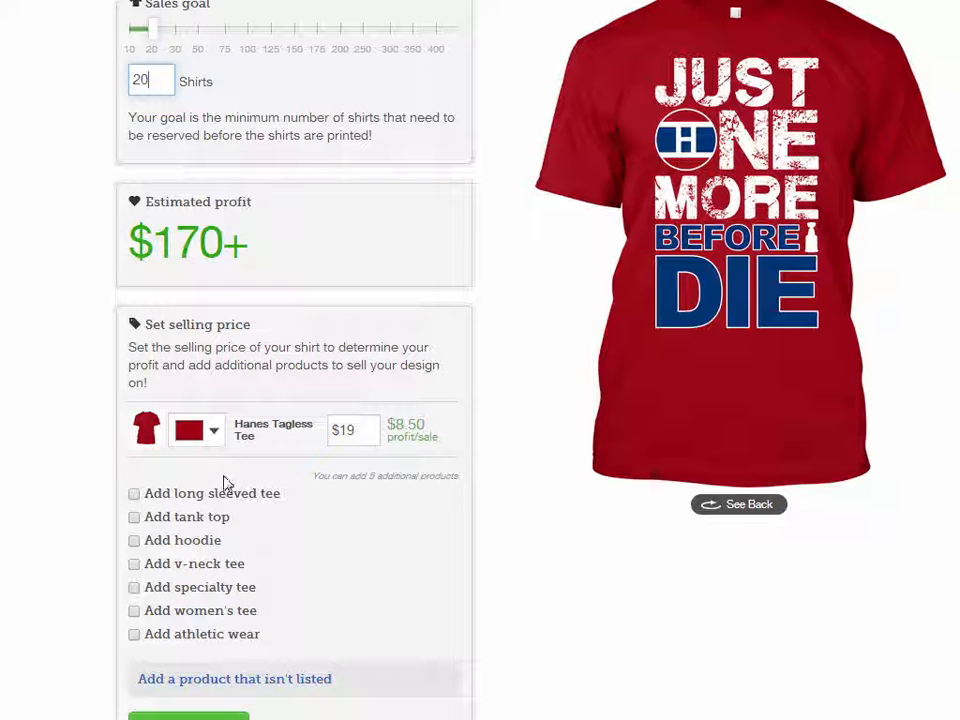
- Add a women's tee, a tank top and a hoodie to the campaign's products
{"action": "left_click", "coordinate": [135, 611]}
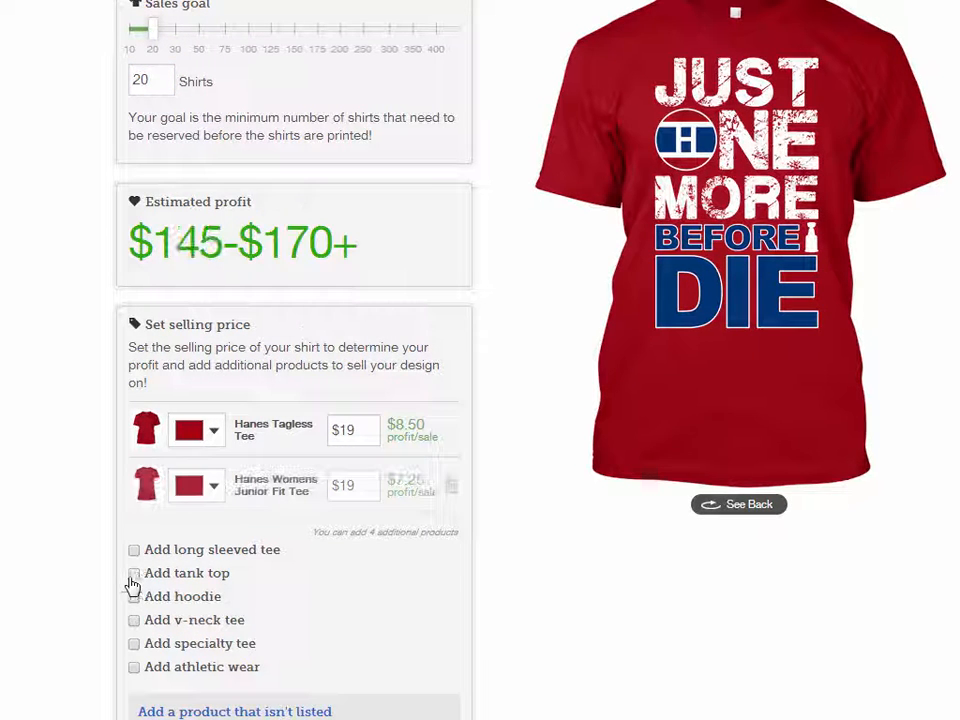
{"action": "left_click", "coordinate": [134, 574]}
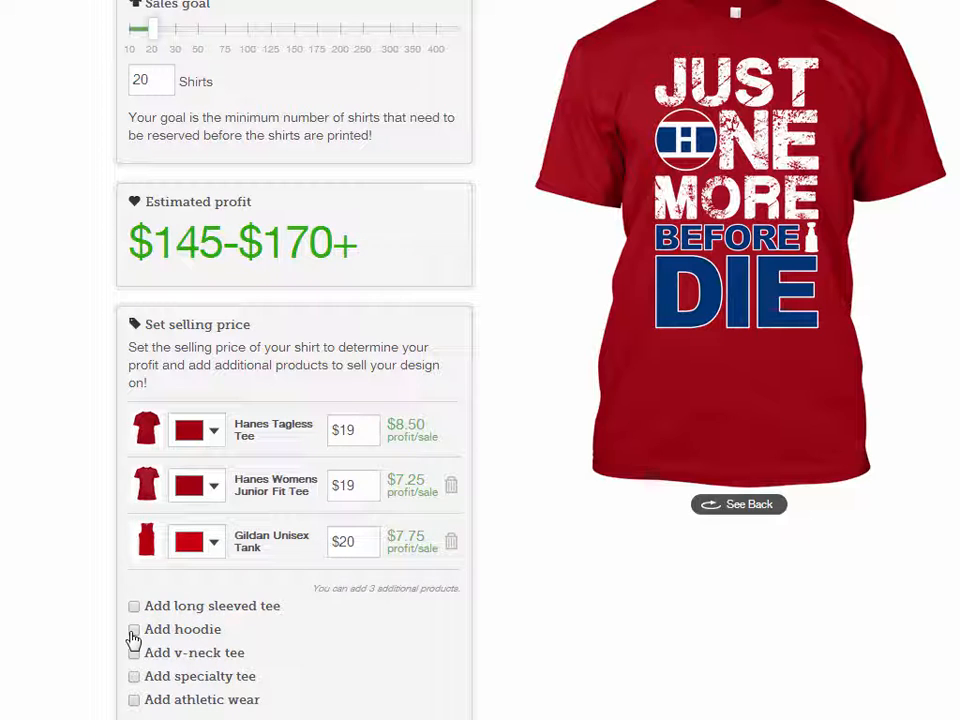
{"action": "left_click", "coordinate": [127, 630]}
- Set the Hanes Tagless Tee's price to $19.50 and the women's tee's to $21.50, and adjust the tank and hoodie prices
{"action": "type", "text": ".50"}
{"action": "double_click", "coordinate": [344, 487]}
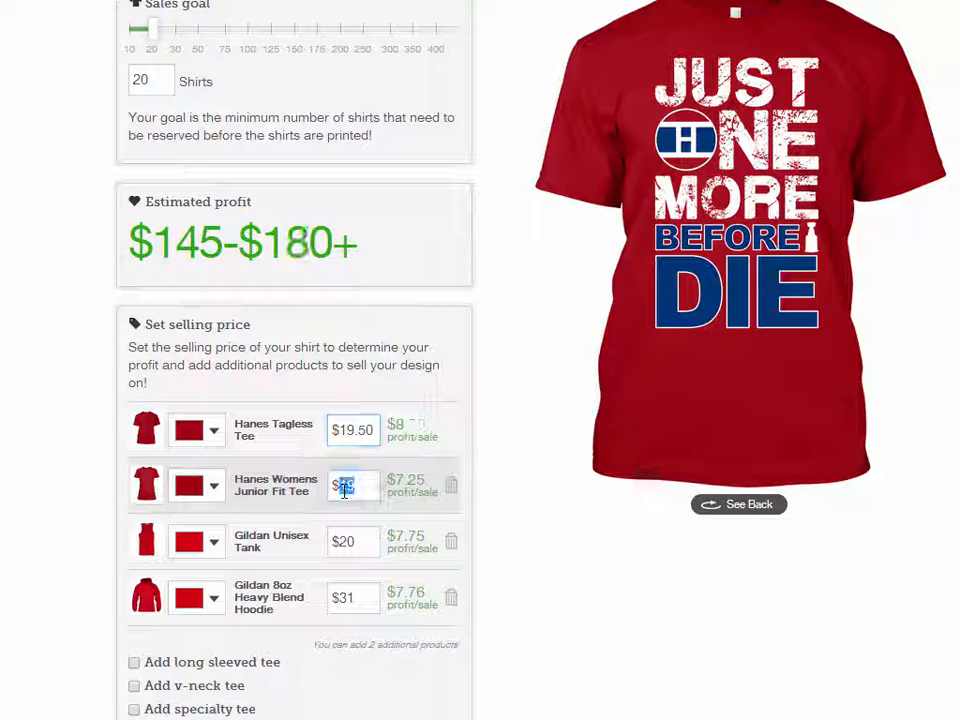
{"action": "type", "text": "21.50"}
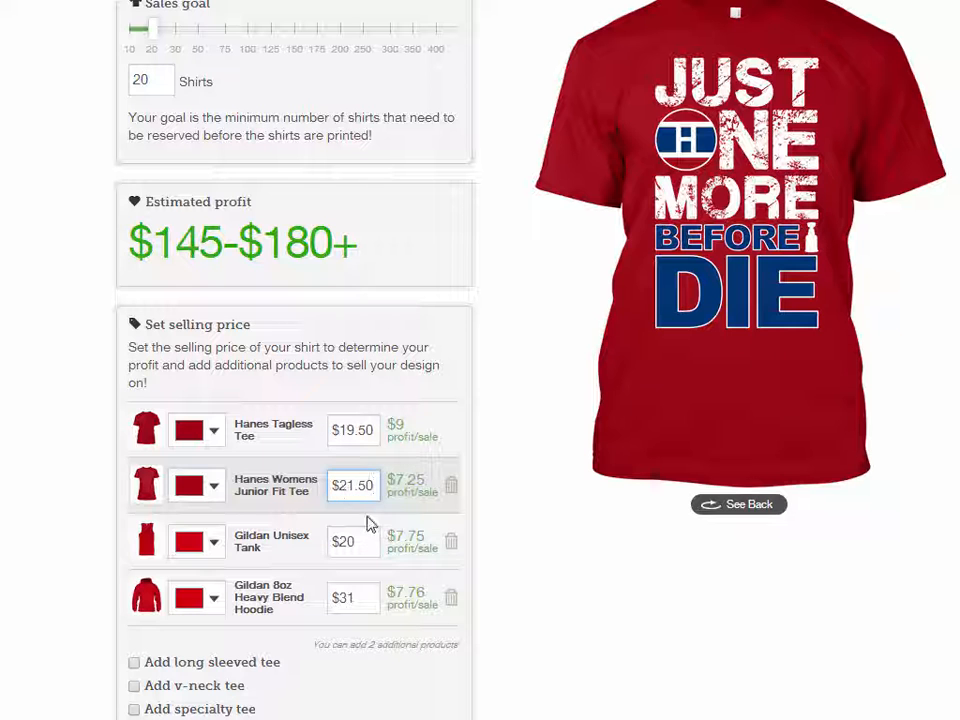
{"action": "left_click", "coordinate": [349, 541]}
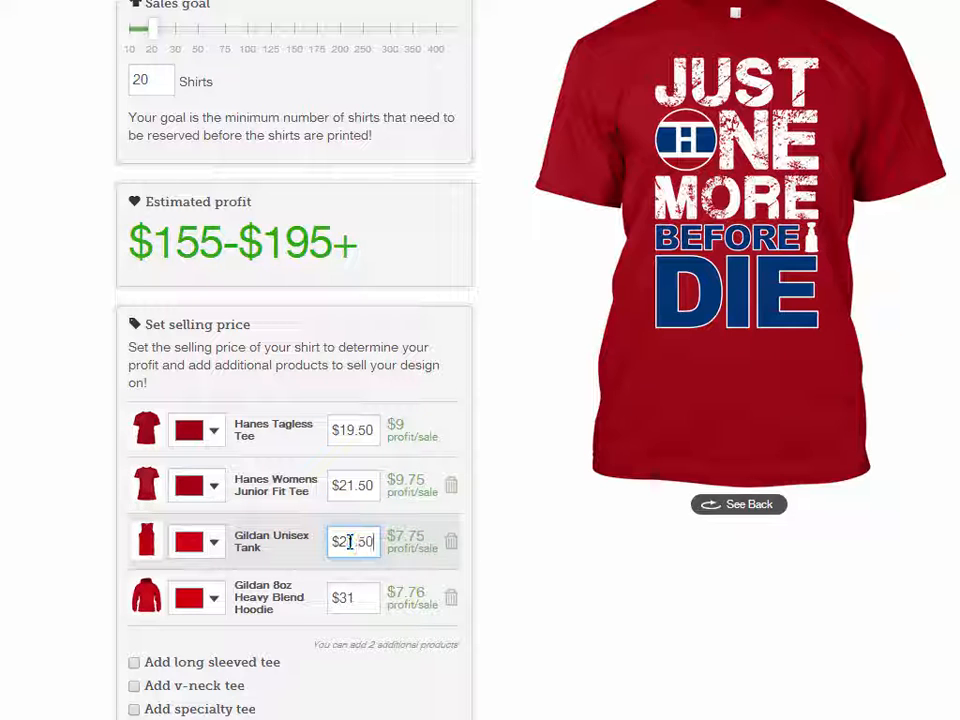
{"action": "left_click_drag", "start_coordinate": [360, 604], "coordinate": [349, 605]}
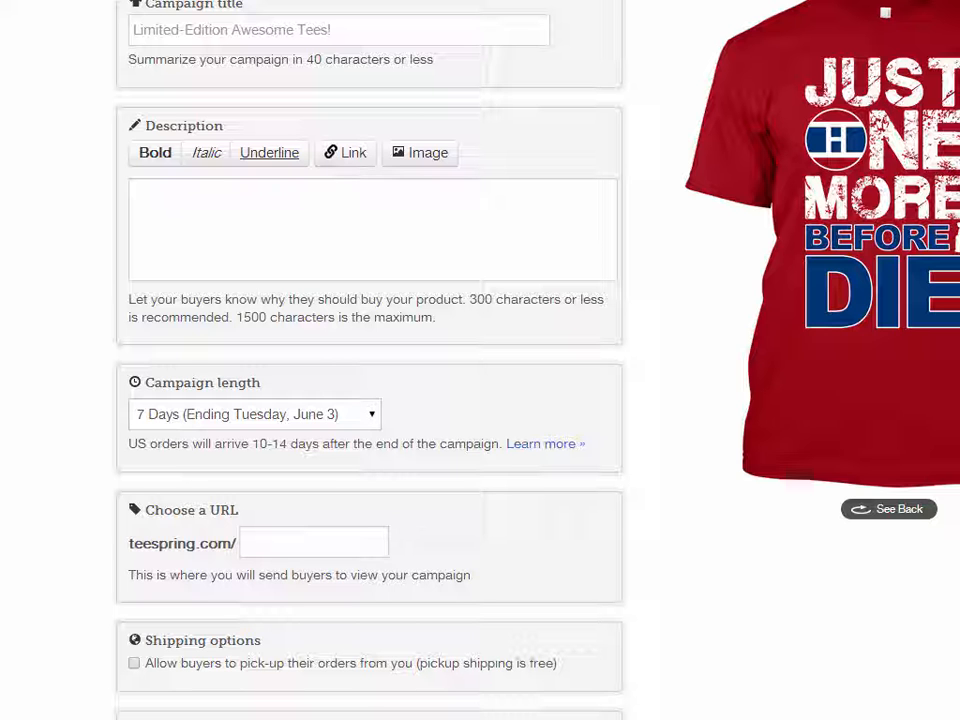
- Copy the Title 1 text "Just One MORE Before I Die!" from the Data Bank into the campaign title
{"action": "key", "text": "alt+Tab"}
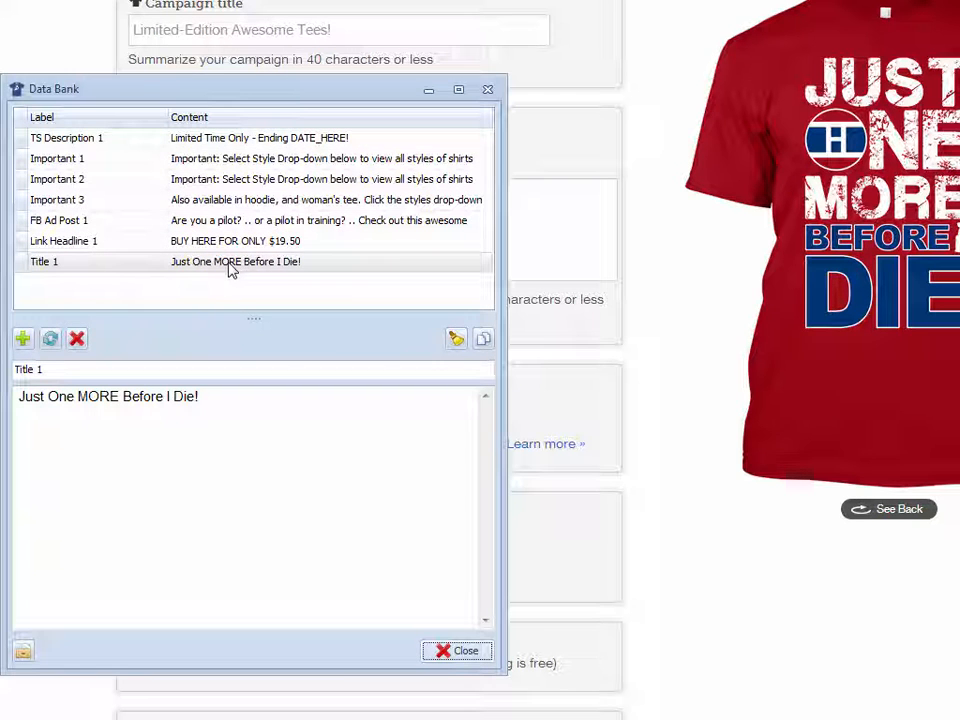
{"action": "double_click", "coordinate": [232, 269]}
{"action": "key", "text": "ctrl+c"}
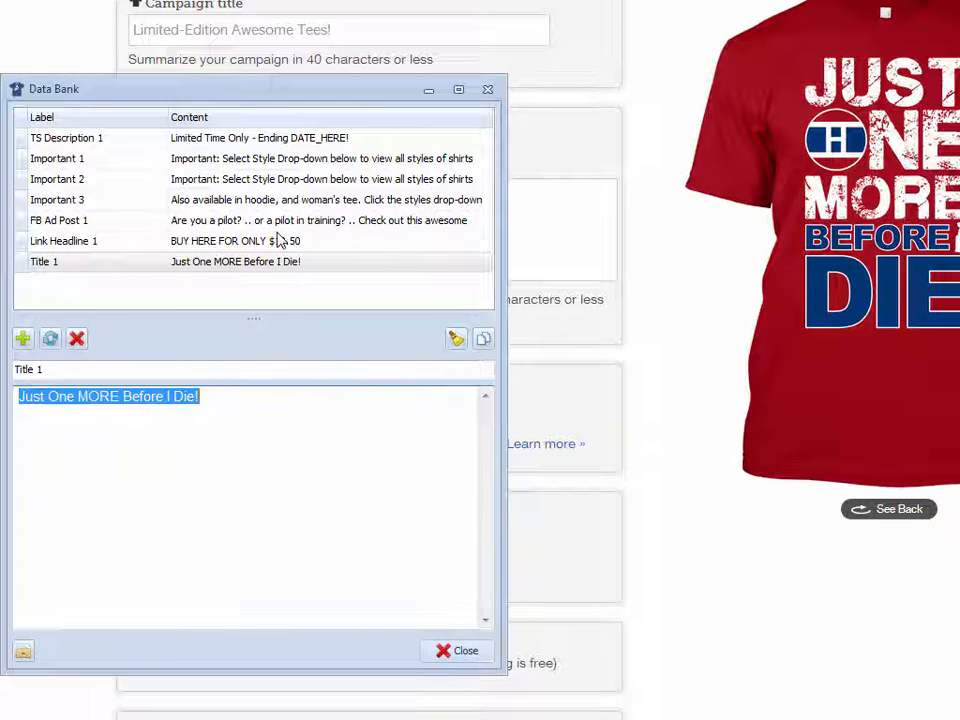
{"action": "left_click", "coordinate": [90, 56]}
{"action": "left_click", "coordinate": [193, 34]}
{"action": "key", "text": "ctrl+v"}
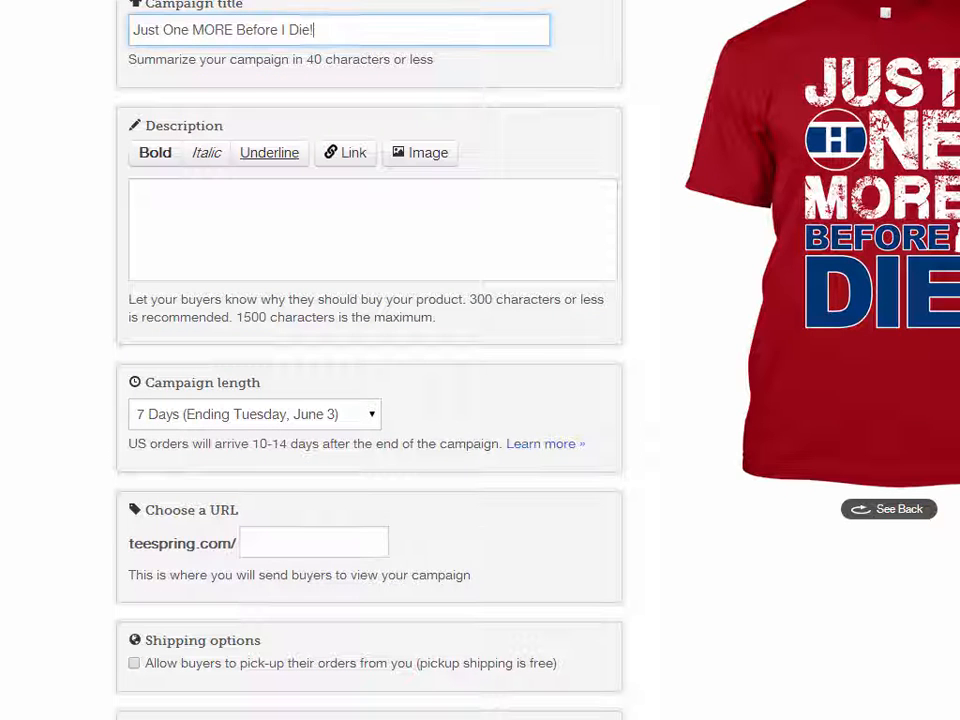
- Copy the full "Just One More Before I Die" sales text from the Word document into the campaign description
{"action": "left_click", "coordinate": [386, 261]}
{"action": "key", "text": "ctrl+v"}
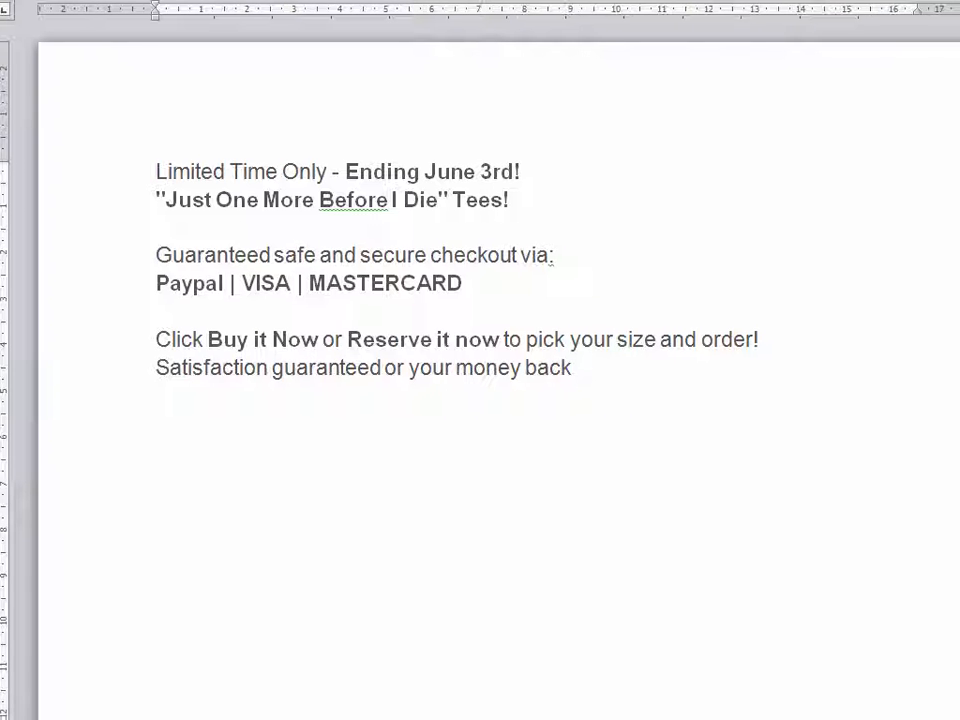
{"action": "key", "text": "ctrl+a"}
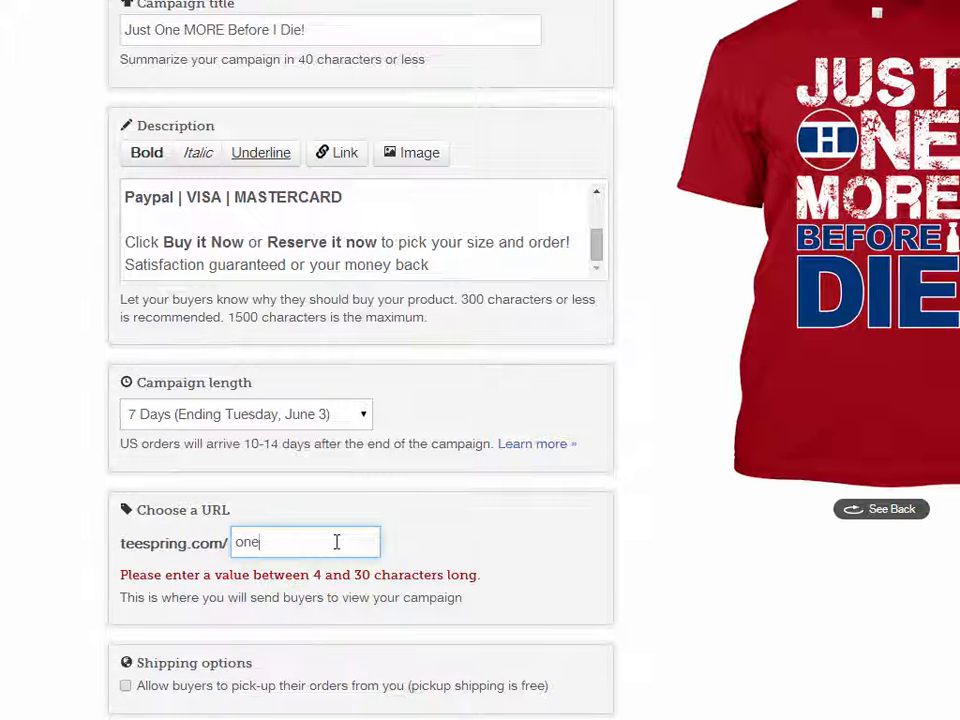
- Set the campaign URL to onemc and add a new line at the end of the description
{"action": "type", "text": "mo"}
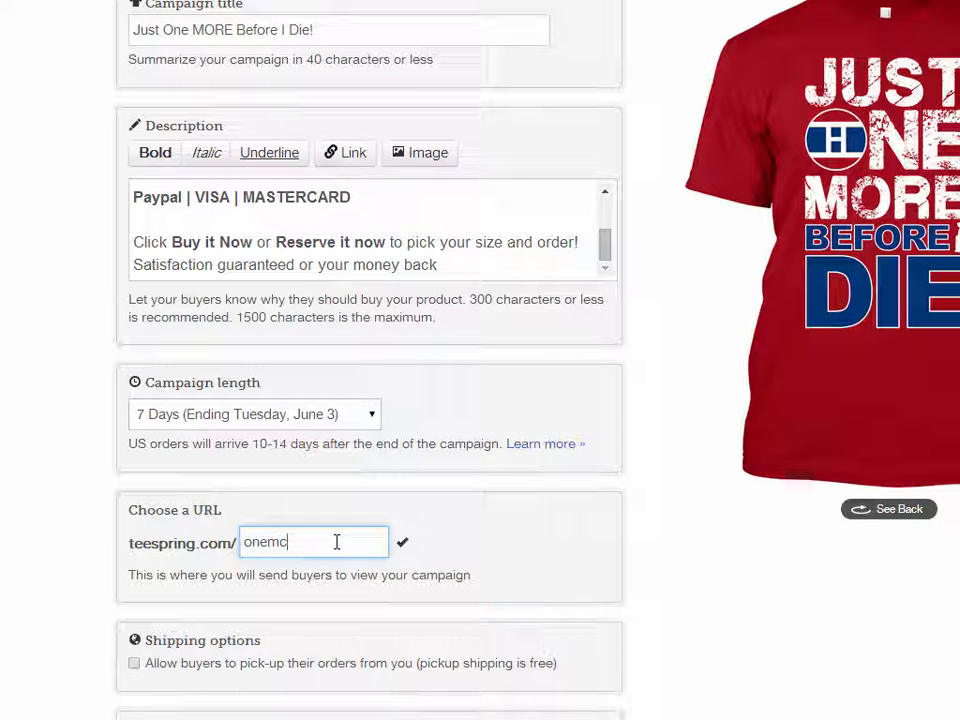
{"action": "left_click_drag", "start_coordinate": [608, 242], "coordinate": [608, 272]}
{"action": "left_click", "coordinate": [520, 261]}
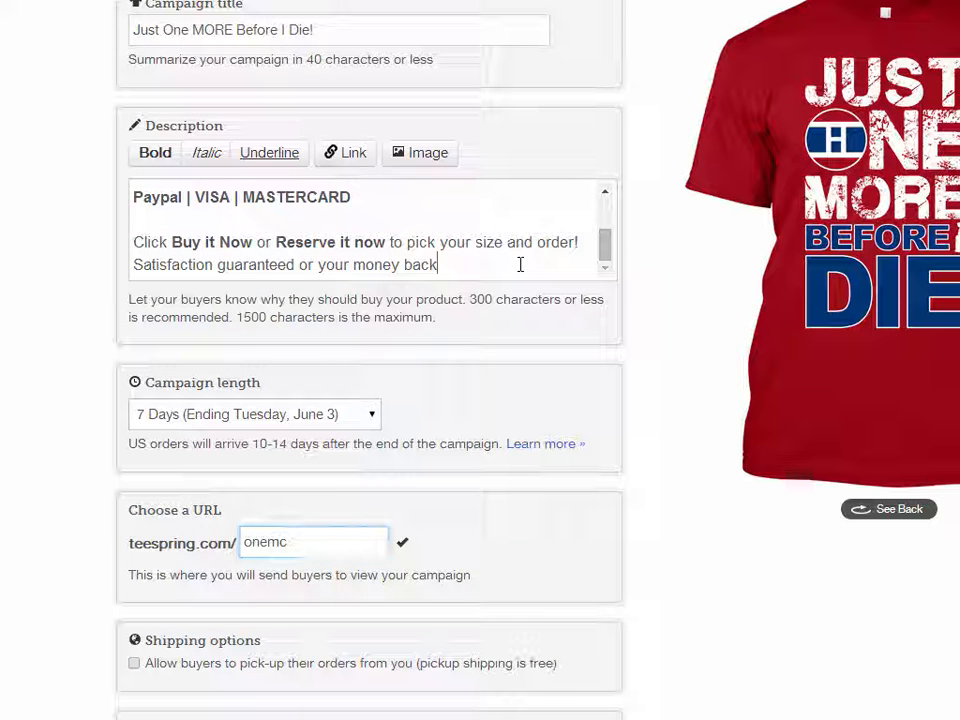
{"action": "key", "text": "Return"}
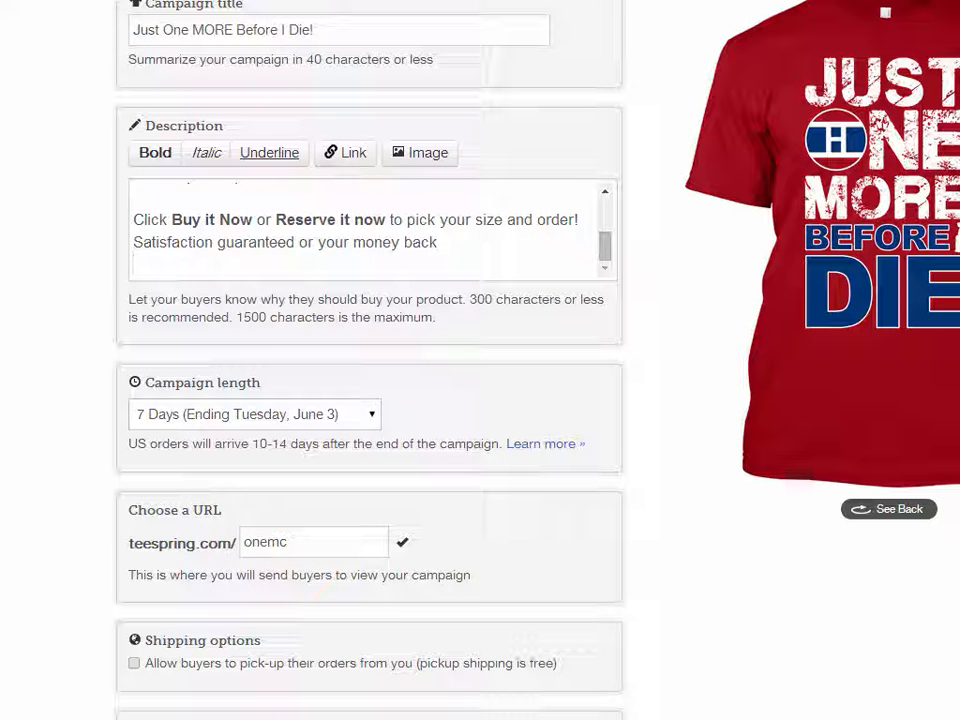
- Copy the URL name onemc into Tee Inspector's Bitly Tracking Pixel Tool as the link label and create the Bitly link
{"action": "double_click", "coordinate": [269, 546]}
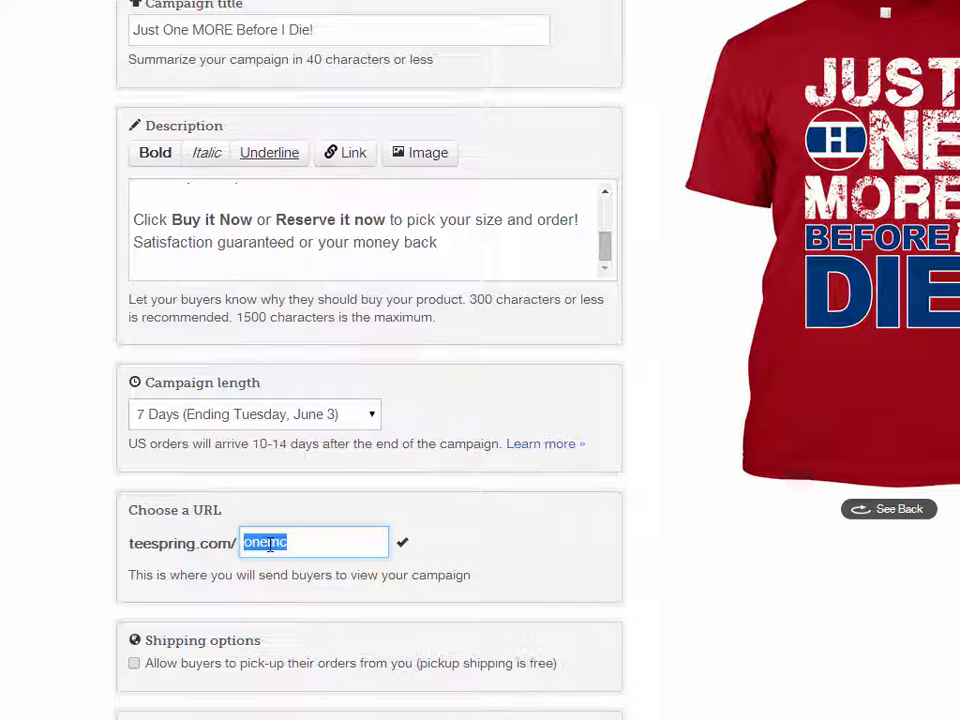
{"action": "right_click", "coordinate": [269, 546]}
{"action": "left_click", "coordinate": [286, 632]}
{"action": "left_click_drag", "start_coordinate": [2, 240], "coordinate": [499, 168]}
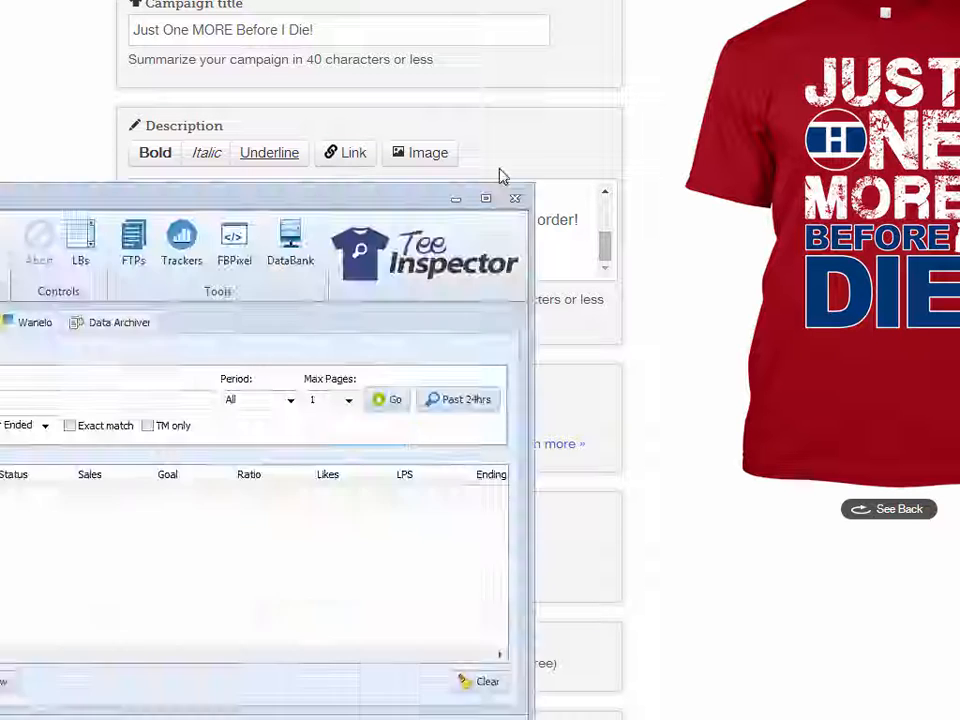
{"action": "left_click", "coordinate": [254, 218]}
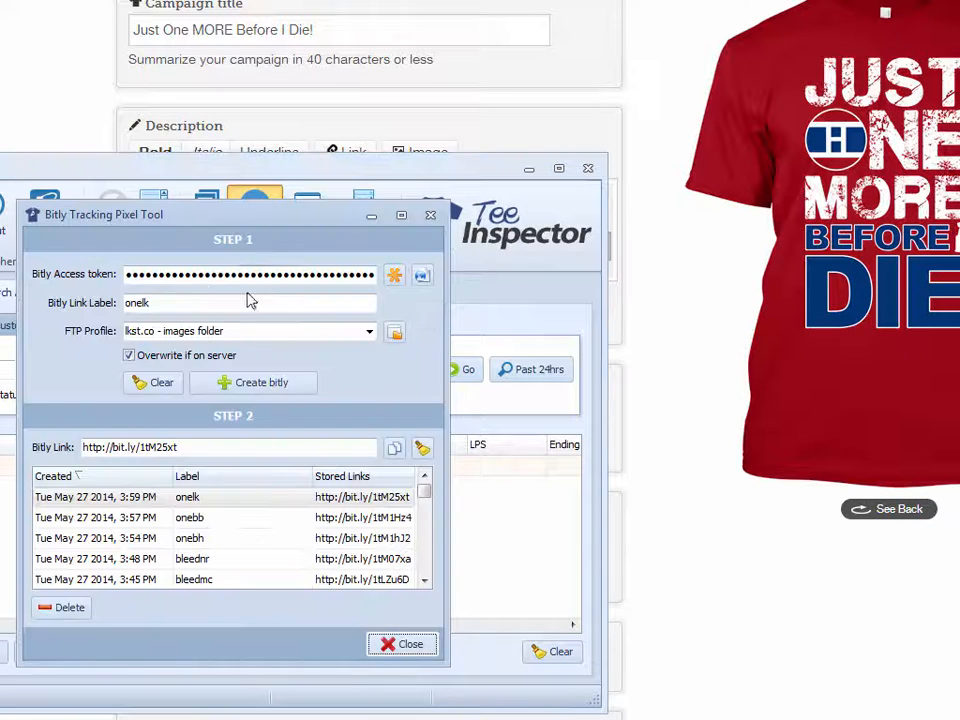
{"action": "double_click", "coordinate": [137, 302]}
{"action": "right_click", "coordinate": [137, 302]}
{"action": "left_click", "coordinate": [183, 382]}
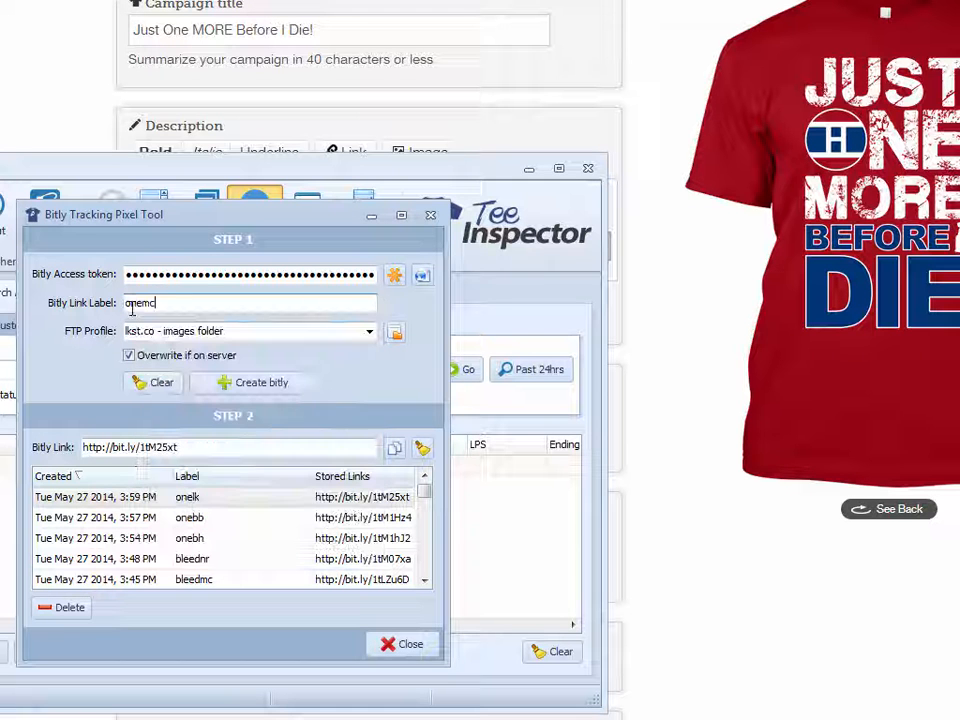
{"action": "left_click", "coordinate": [279, 390]}
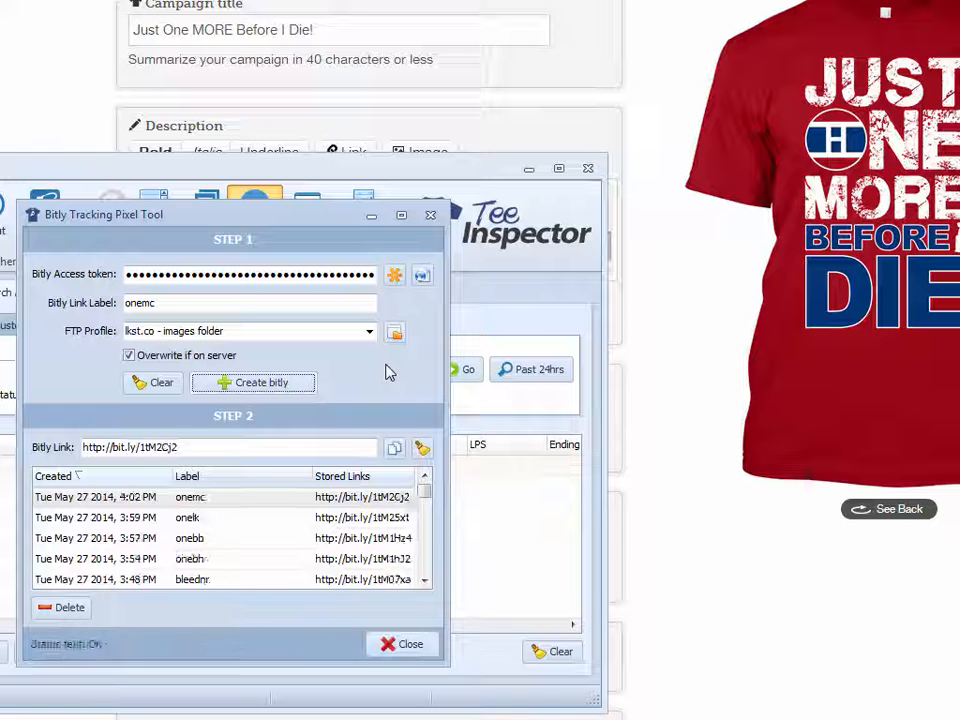
- Copy the new onemc Bitly link and insert it as an image at the end of the Teespring campaign description
{"action": "left_click", "coordinate": [256, 451]}
{"action": "double_click", "coordinate": [223, 447]}
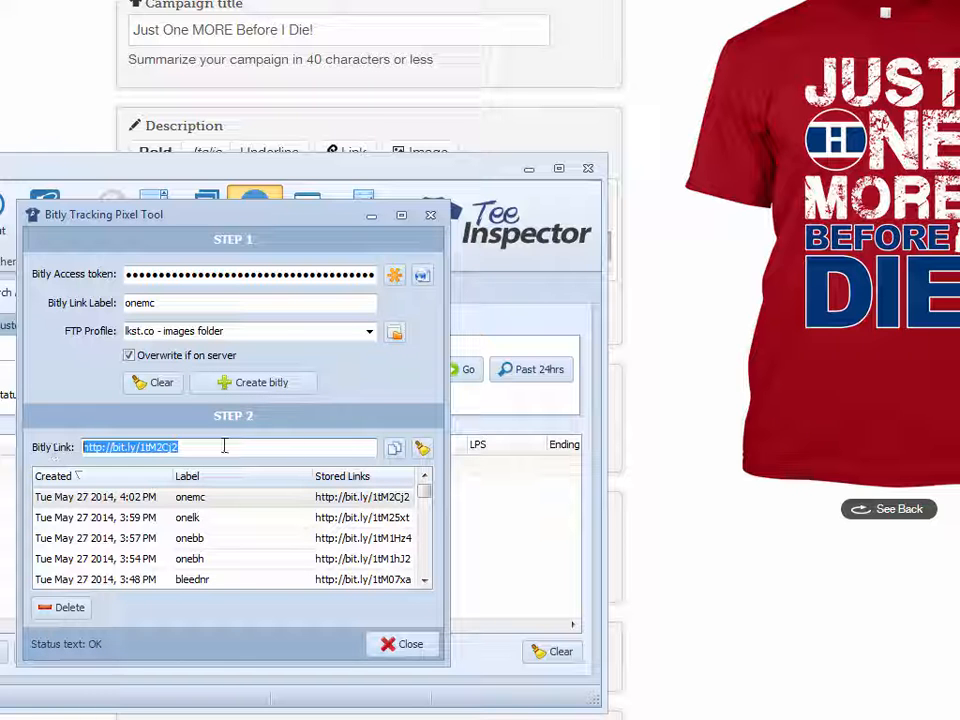
{"action": "left_click", "coordinate": [393, 448]}
{"action": "left_click", "coordinate": [548, 3]}
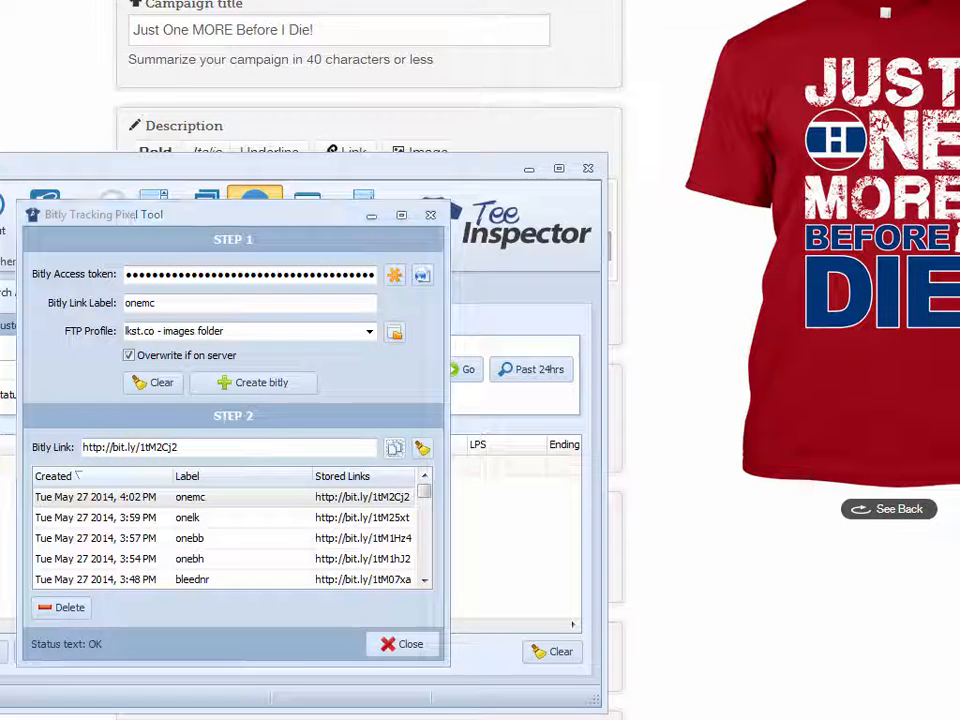
{"action": "left_click", "coordinate": [339, 270]}
{"action": "left_click", "coordinate": [410, 170]}
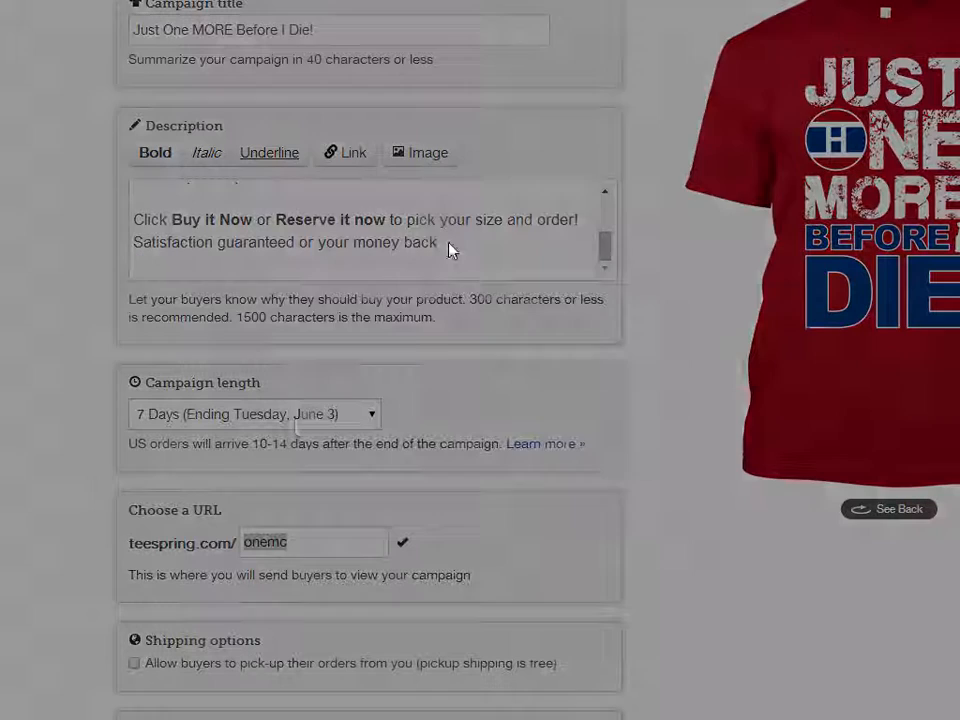
{"action": "triple_click", "coordinate": [370, 353]}
{"action": "triple_click", "coordinate": [390, 356]}
{"action": "key", "text": "ctrl+v"}
{"action": "left_click", "coordinate": [757, 408]}
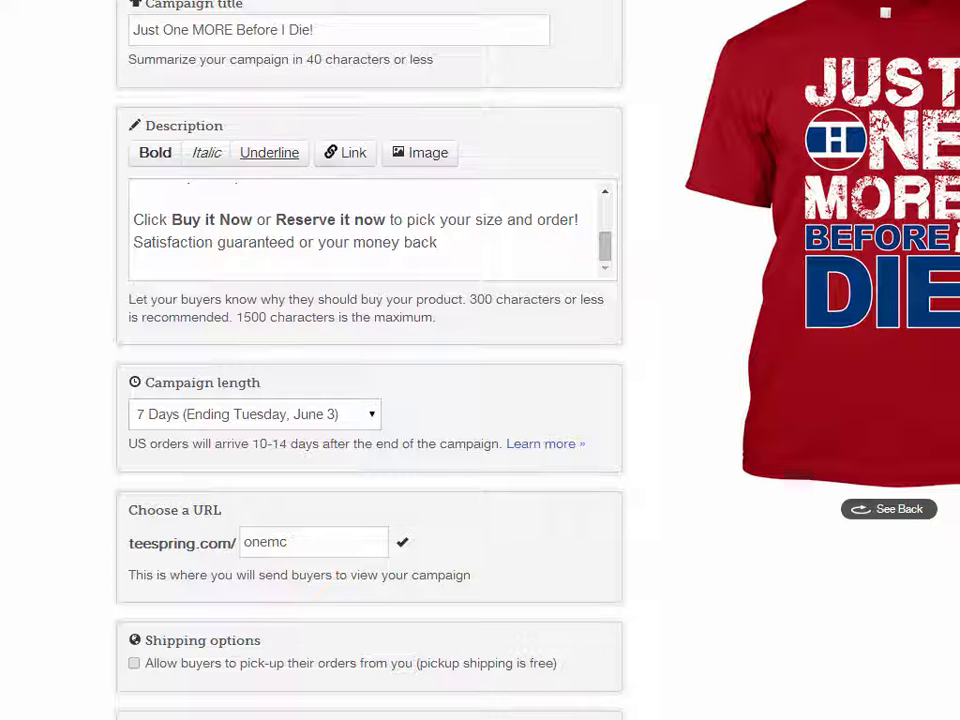
- Agree to the terms of service and launch the onemc campaign
{"action": "scroll", "coordinate": [681, 514], "scroll_direction": "down", "scroll_amount": 3}
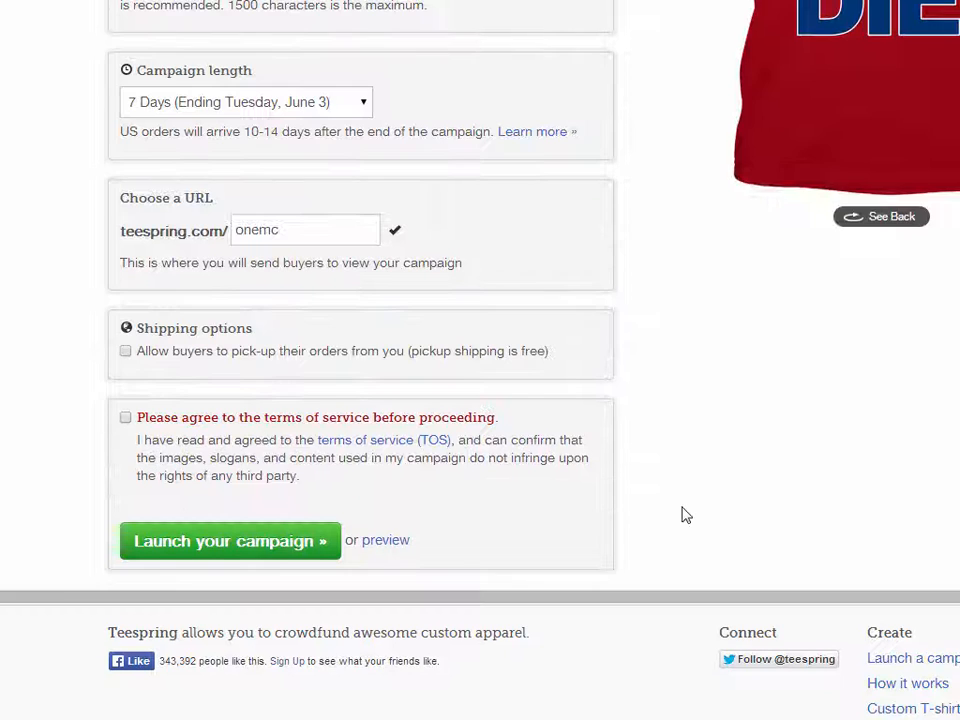
{"action": "left_click", "coordinate": [126, 418]}
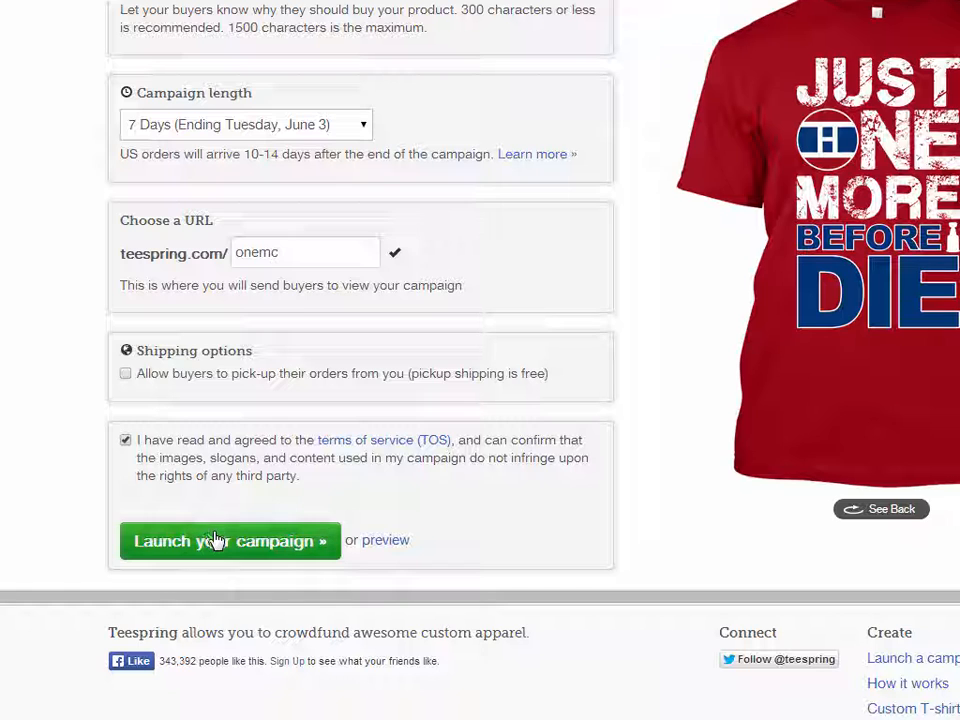
{"action": "left_click", "coordinate": [216, 541]}
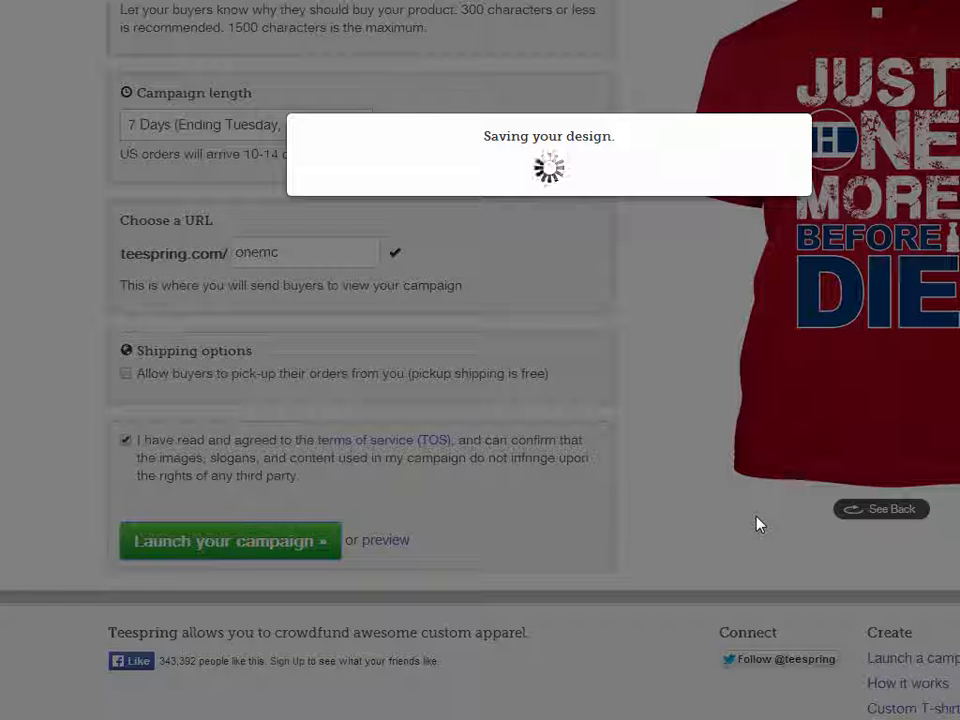
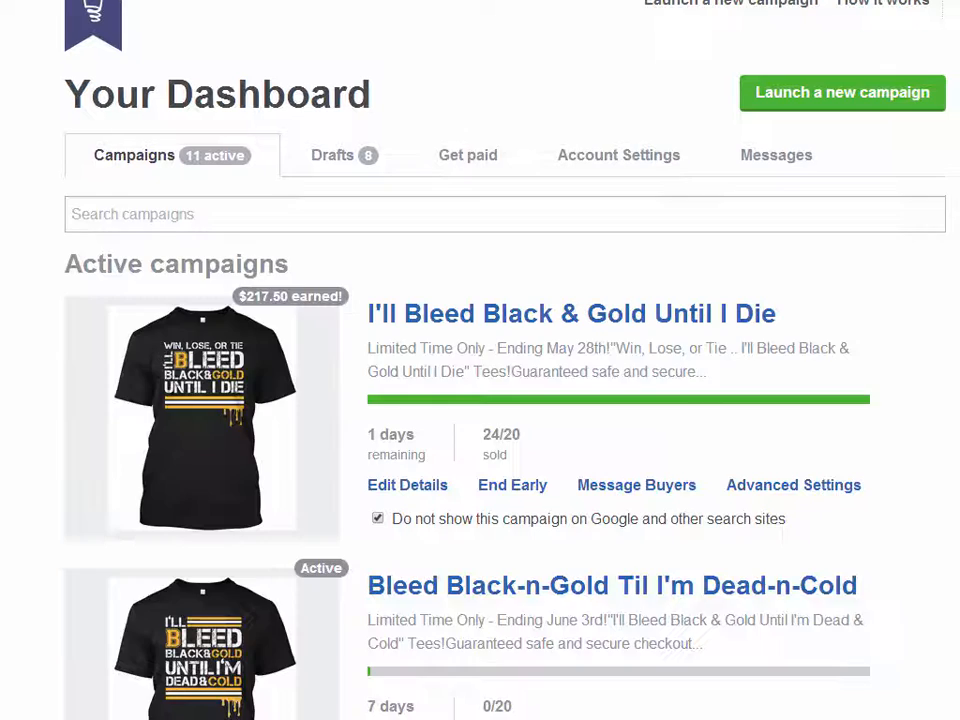
- Start a new campaign with a blue Hanes Tagless Tee and upload design-FINAL.png from the NHL > Rangers > One More folder
{"action": "left_click", "coordinate": [810, 94]}
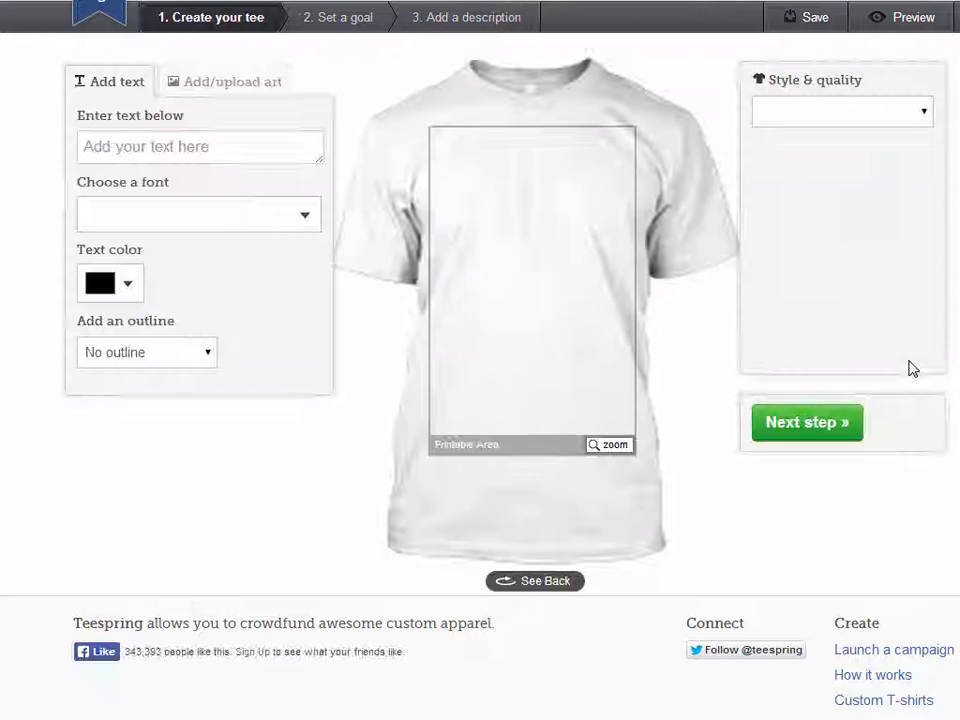
{"action": "left_click", "coordinate": [731, 165]}
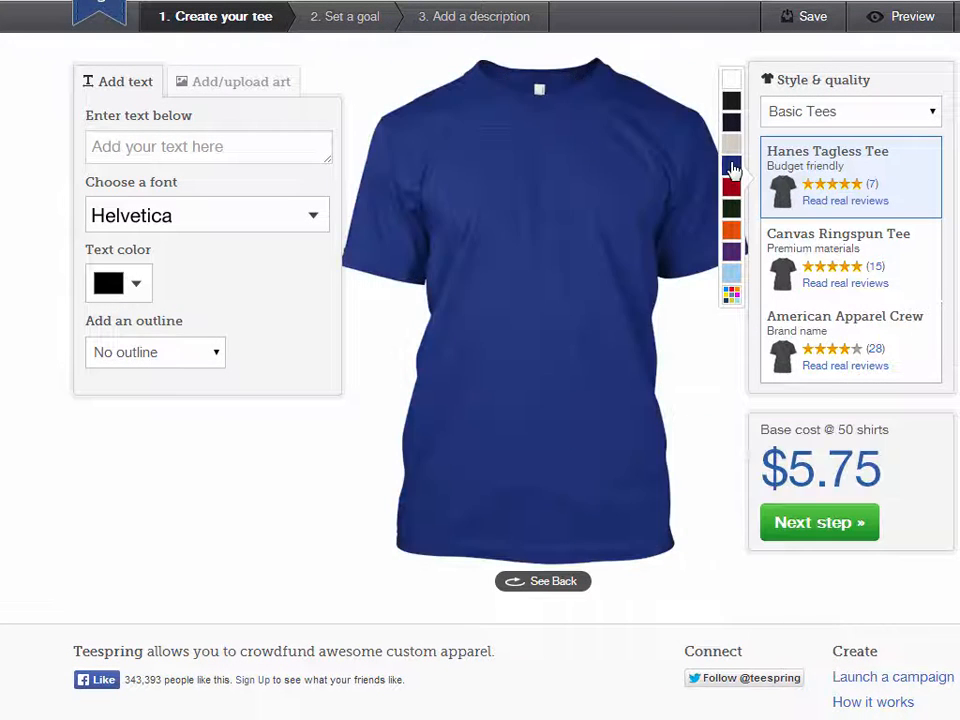
{"action": "left_click", "coordinate": [248, 83]}
{"action": "left_click", "coordinate": [206, 238]}
{"action": "left_click", "coordinate": [195, 180]}
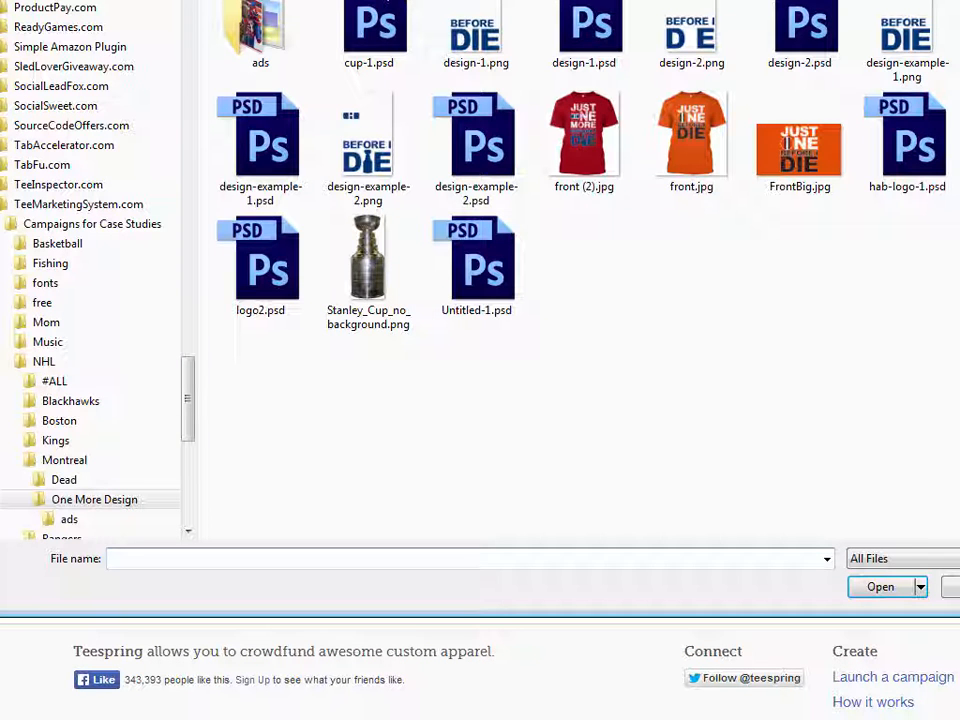
{"action": "double_click", "coordinate": [268, 95]}
{"action": "double_click", "coordinate": [368, 35]}
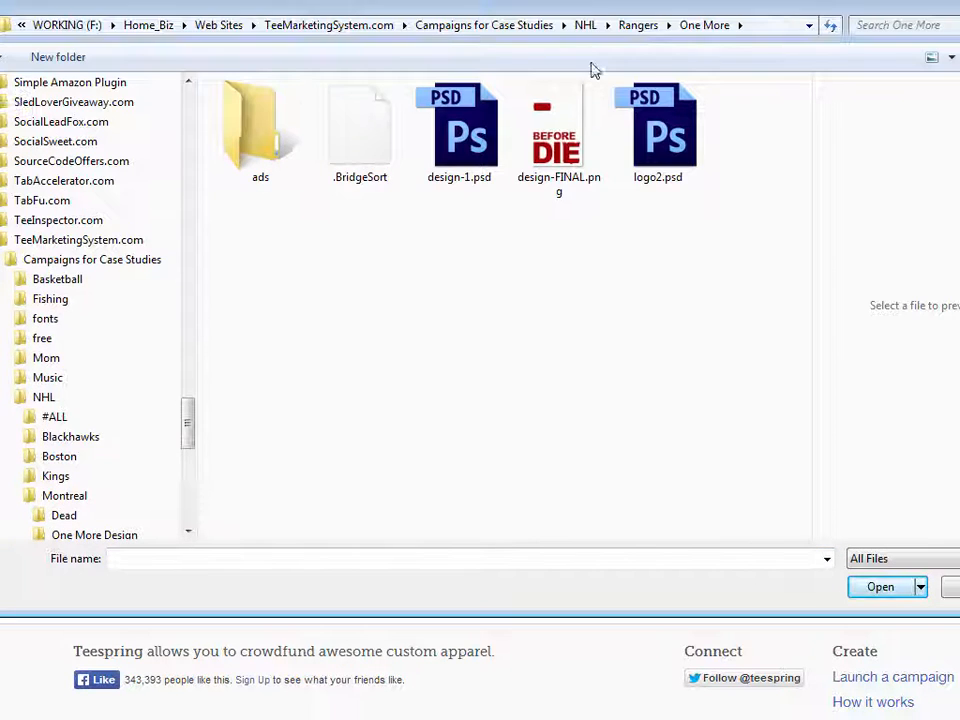
{"action": "double_click", "coordinate": [562, 124]}
- Enlarge the uploaded artwork to nearly fill the printable area and keep it horizontally centered on the shirt
{"action": "left_click_drag", "start_coordinate": [548, 268], "coordinate": [629, 403]}
{"action": "left_click_drag", "start_coordinate": [588, 362], "coordinate": [588, 371]}
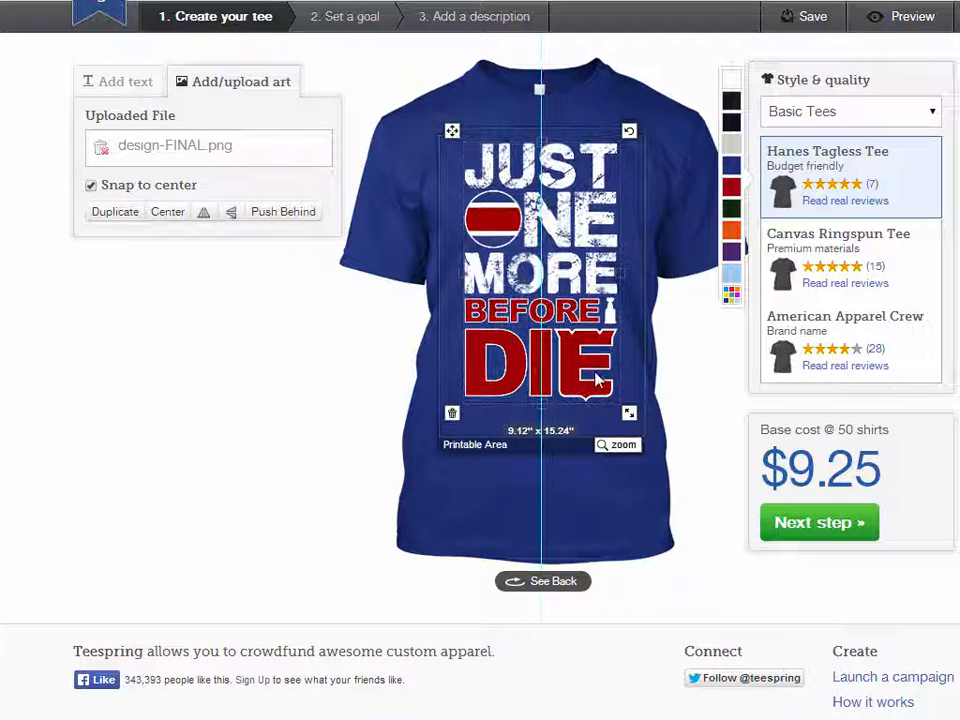
{"action": "left_click_drag", "start_coordinate": [628, 412], "coordinate": [634, 421]}
{"action": "left_click", "coordinate": [298, 376]}
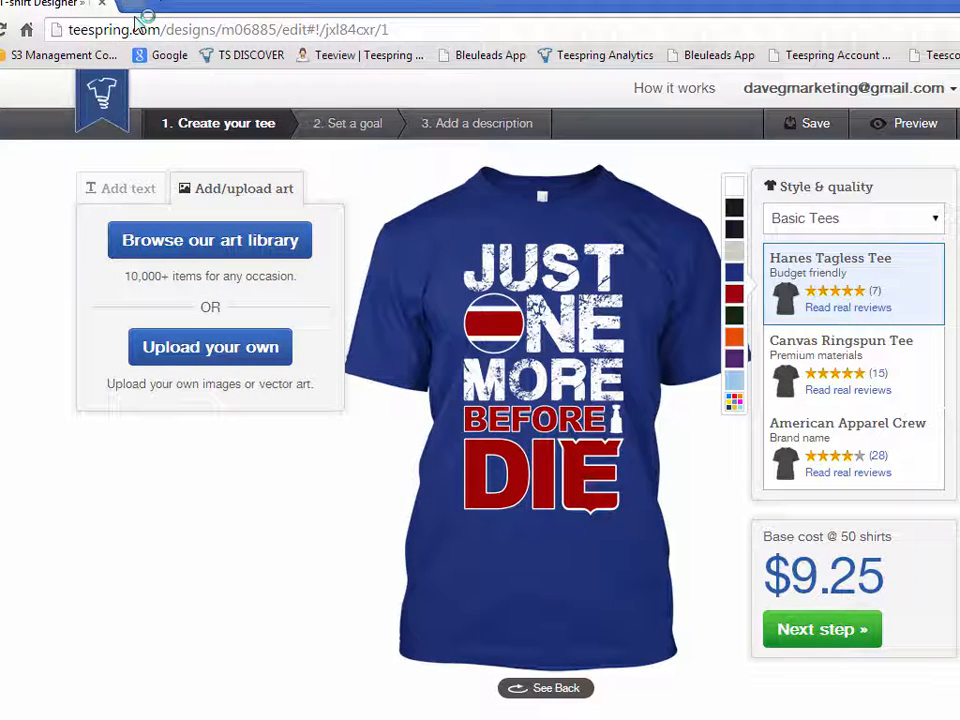
- Search Google for "pepsi" in a new browser tab and compare the logo's colors with the blue shirt design
{"action": "left_click", "coordinate": [137, 16]}
{"action": "left_click", "coordinate": [160, 55]}
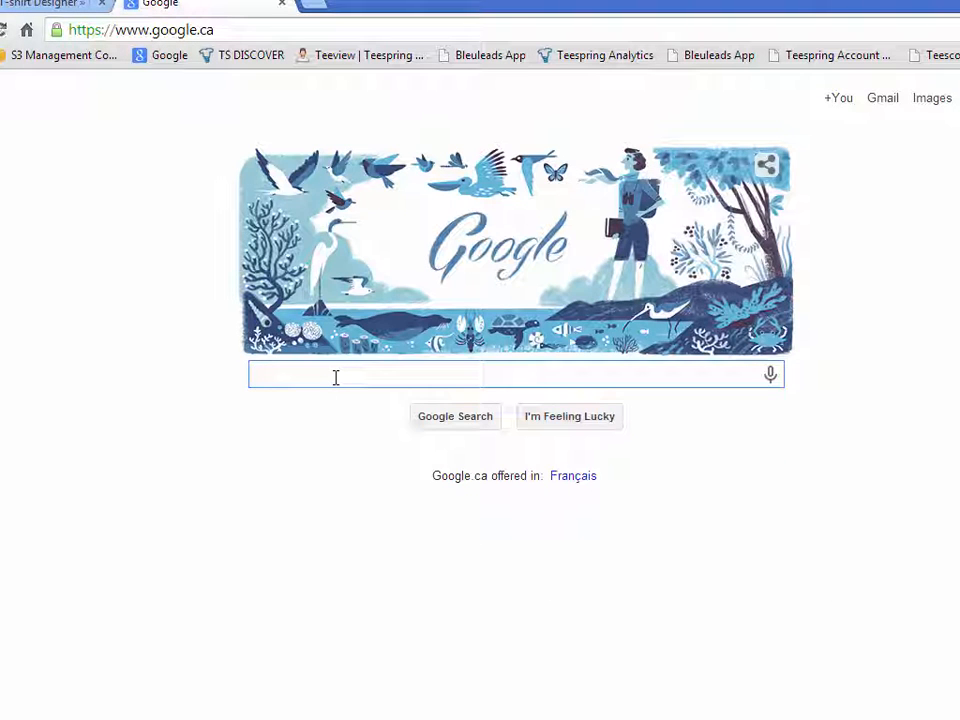
{"action": "type", "text": "pepsi"}
{"action": "key", "text": "Return"}
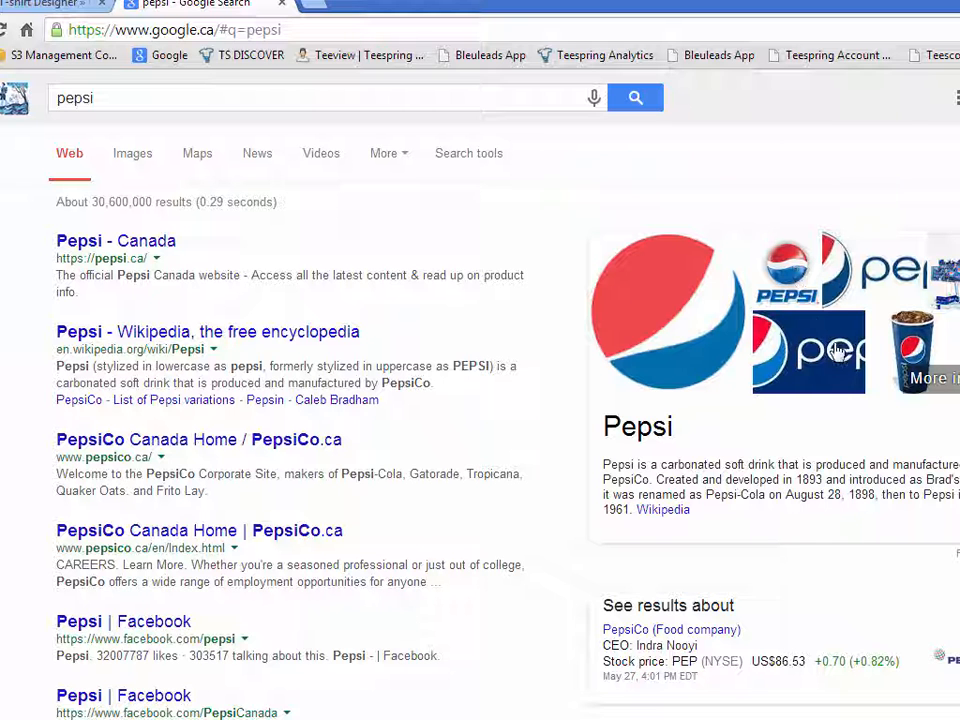
{"action": "left_click", "coordinate": [52, 8]}
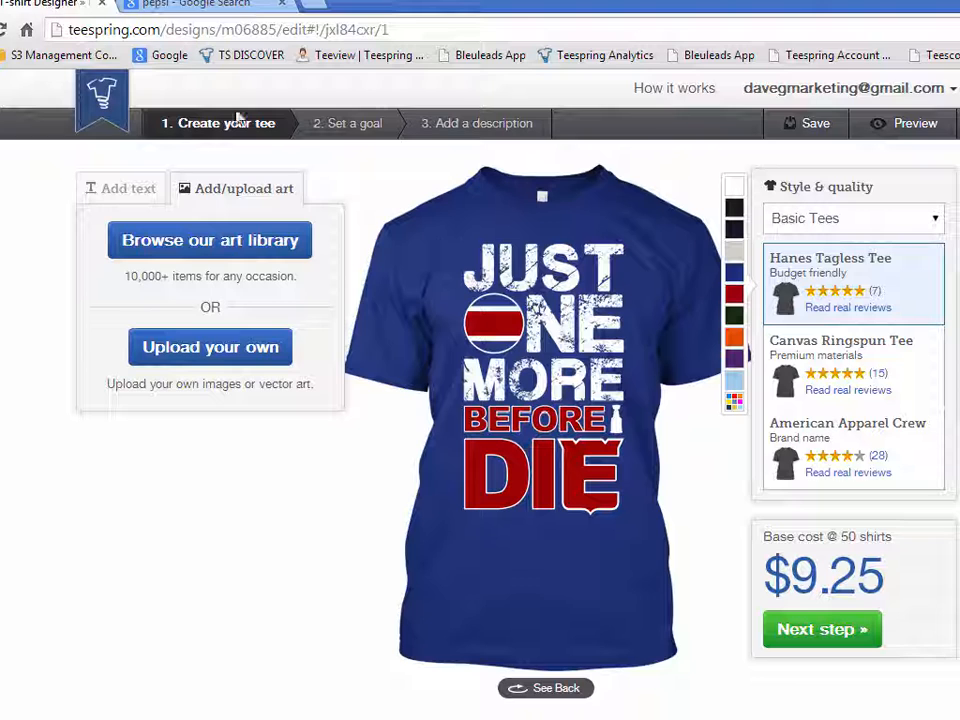
{"action": "left_click", "coordinate": [197, 6]}
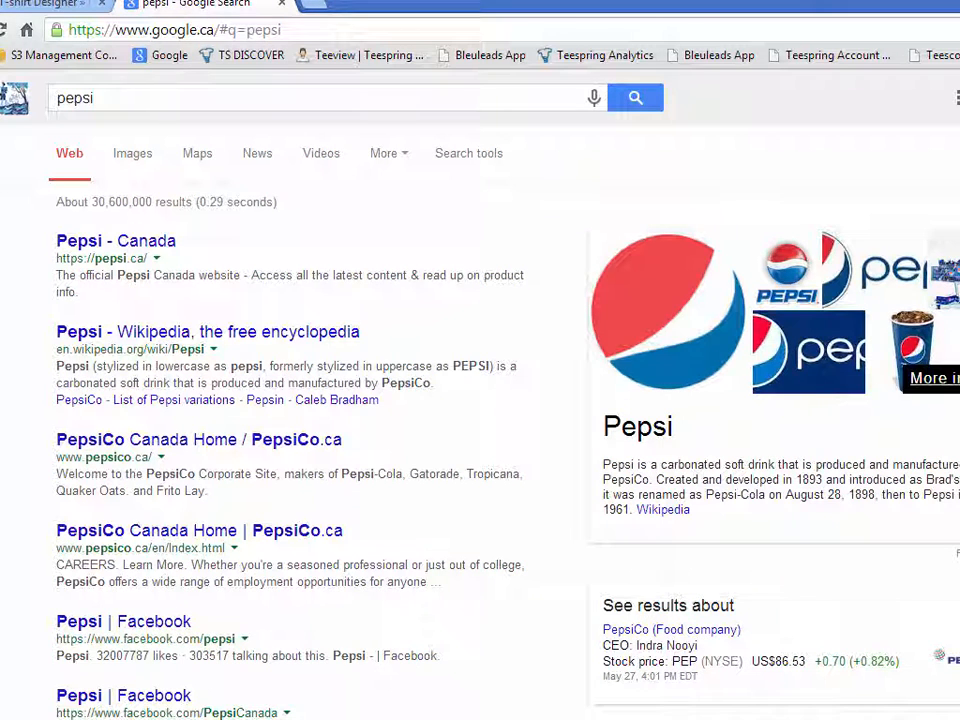
- Browse Google's Pepsi image results to examine the red, white and blue colors of the logos and packaging
{"action": "left_click", "coordinate": [843, 390]}
{"action": "scroll", "coordinate": [772, 530], "scroll_direction": "down", "scroll_amount": 6}
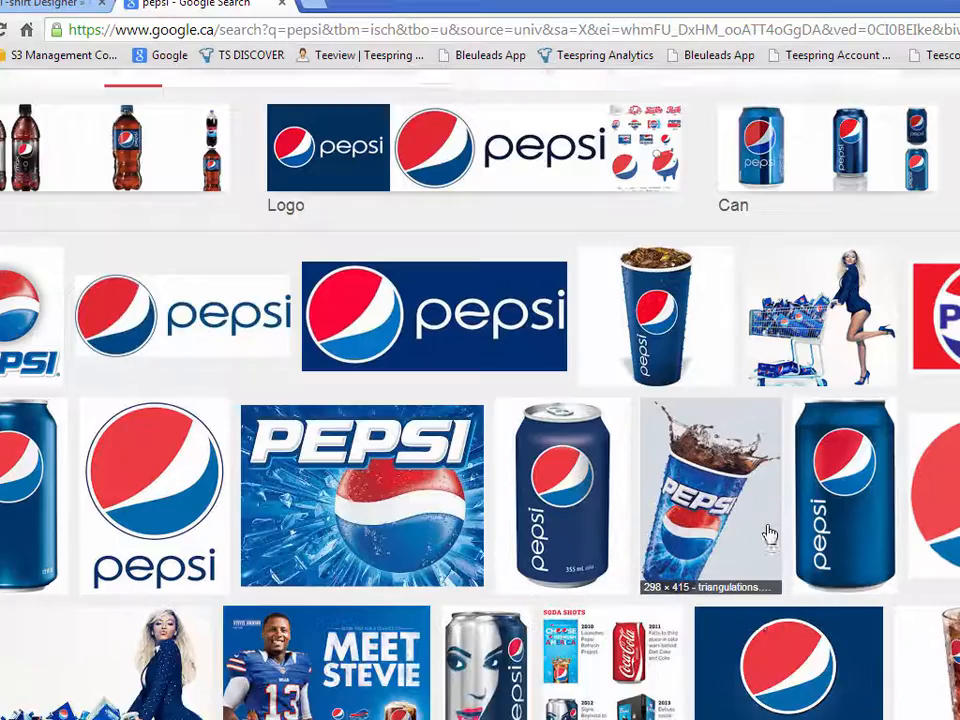
{"action": "scroll", "coordinate": [770, 535], "scroll_direction": "down", "scroll_amount": 4}
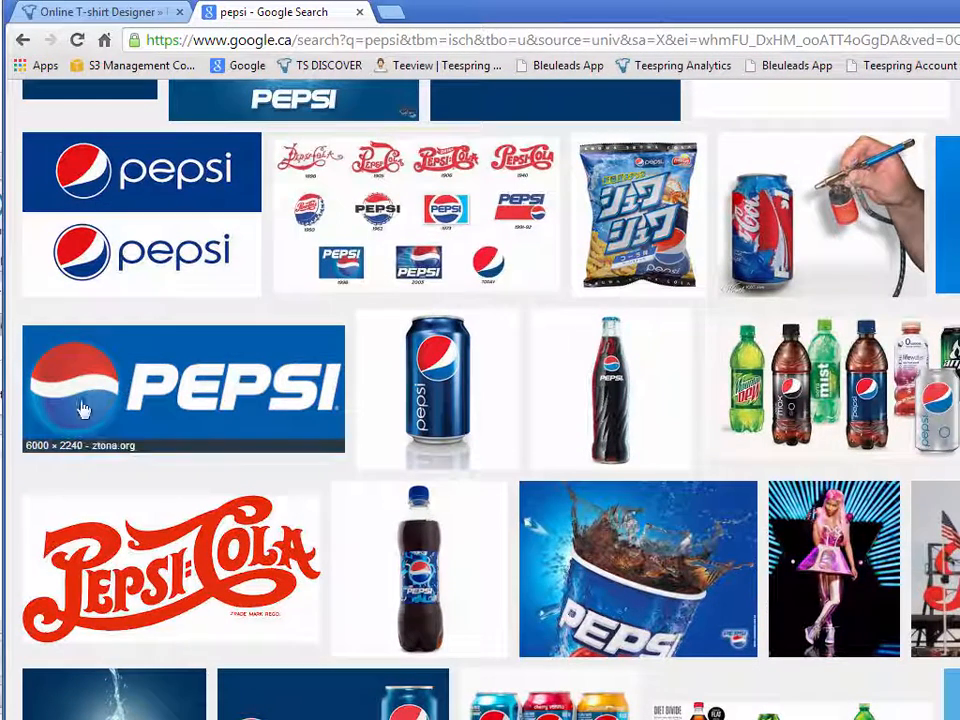
- Return to the blue shirt design in Teespring and set the campaign's sales goal to 20 shirts
{"action": "left_click", "coordinate": [100, 12]}
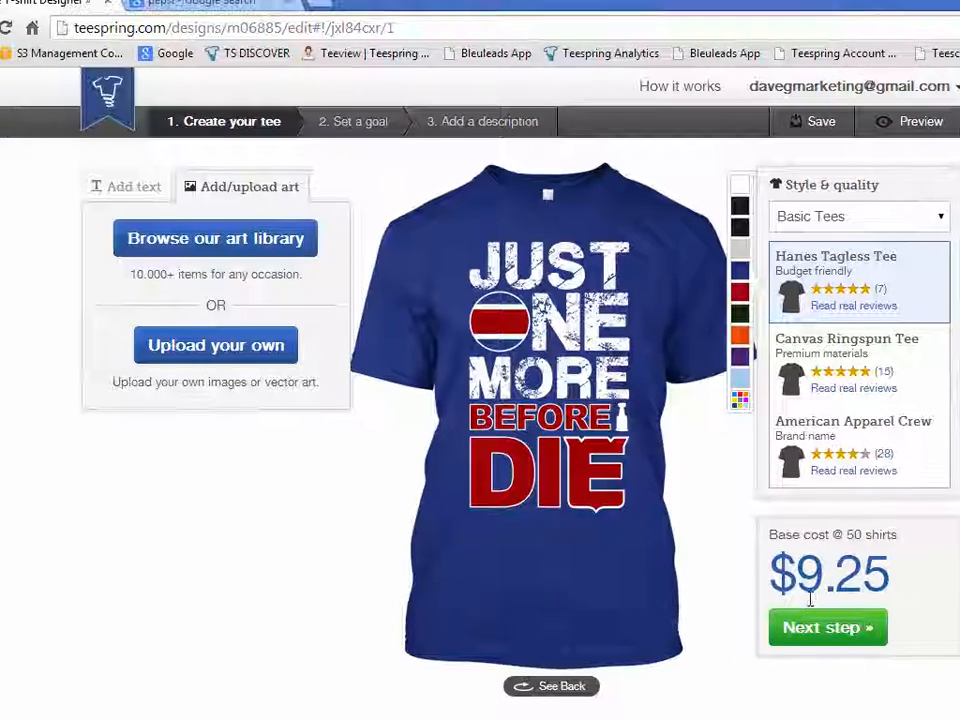
{"action": "left_click", "coordinate": [845, 627]}
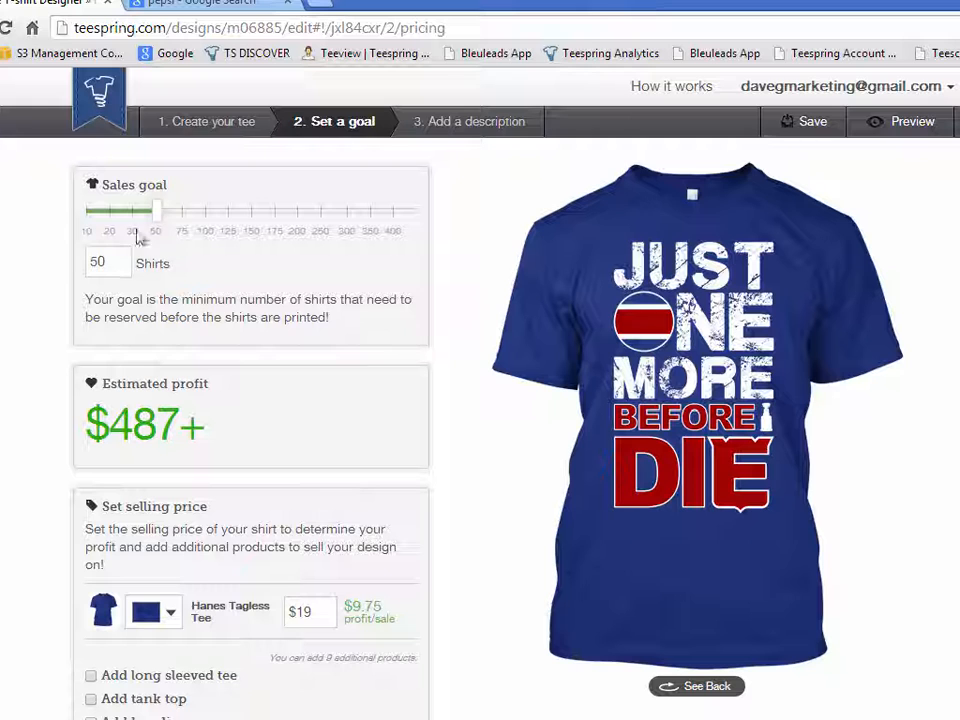
{"action": "left_click_drag", "start_coordinate": [119, 262], "coordinate": [76, 260]}
{"action": "type", "text": "20"}
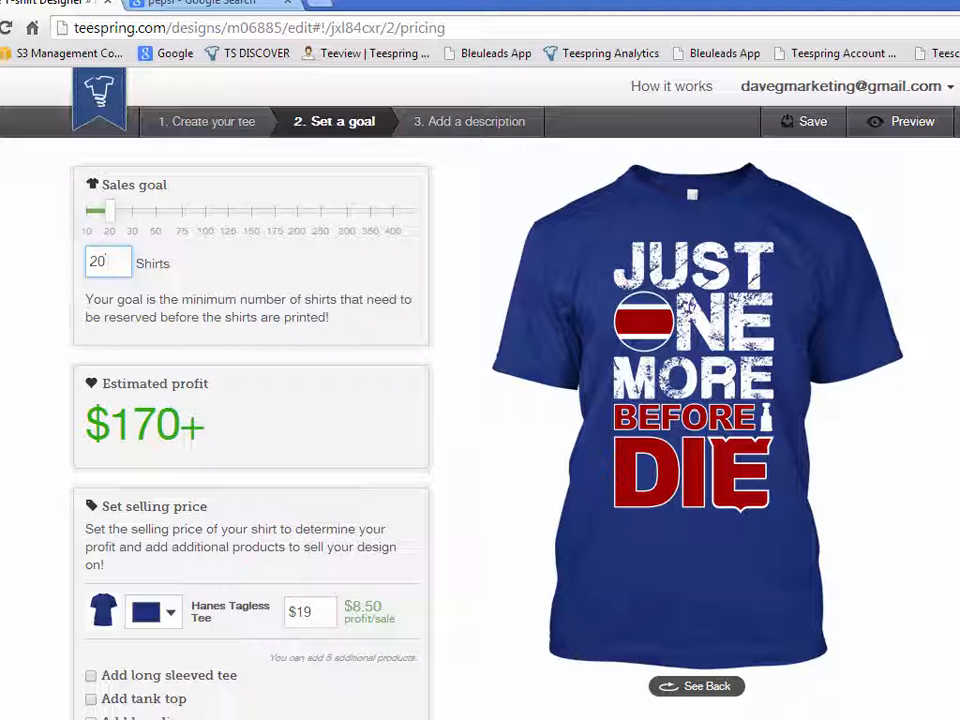
- Add the Hanes Womens Junior Fit Tee in light blue, the Gildan Unisex Tank and the Gildan Heavy Blend Hoodie
{"action": "left_click", "coordinate": [91, 718]}
{"action": "left_click", "coordinate": [91, 718]}
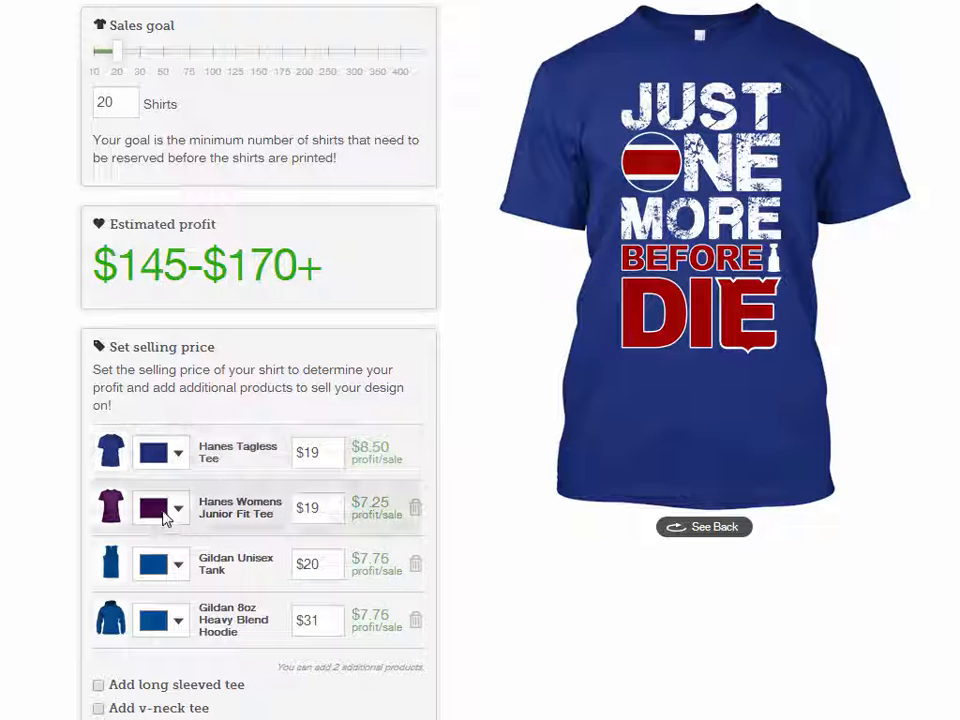
{"action": "left_click", "coordinate": [165, 517]}
{"action": "left_click", "coordinate": [225, 507]}
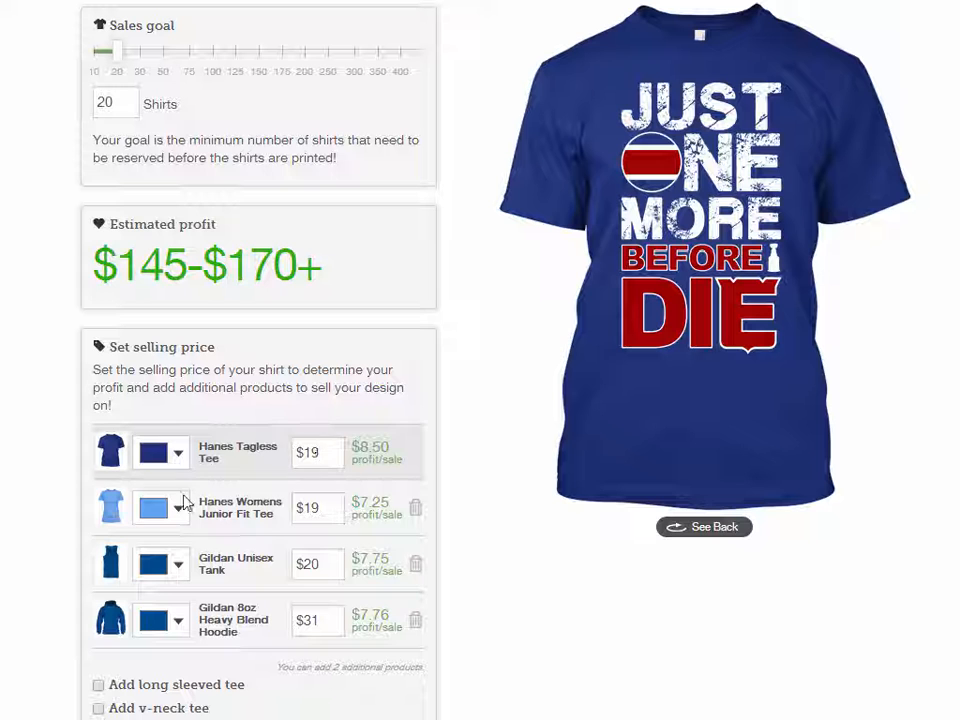
- Price the Tagless Tee at $19.50, the women's tee and tank at $21.50 each and the hoodie at $39.50, and proceed to the description stage
{"action": "left_click", "coordinate": [323, 453]}
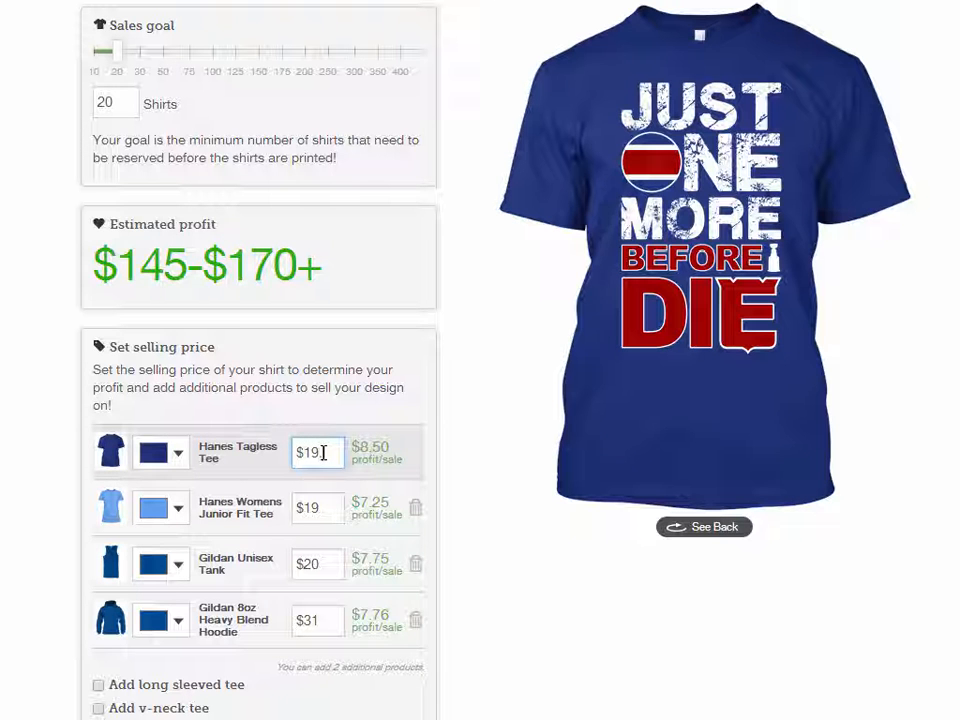
{"action": "double_click", "coordinate": [310, 508]}
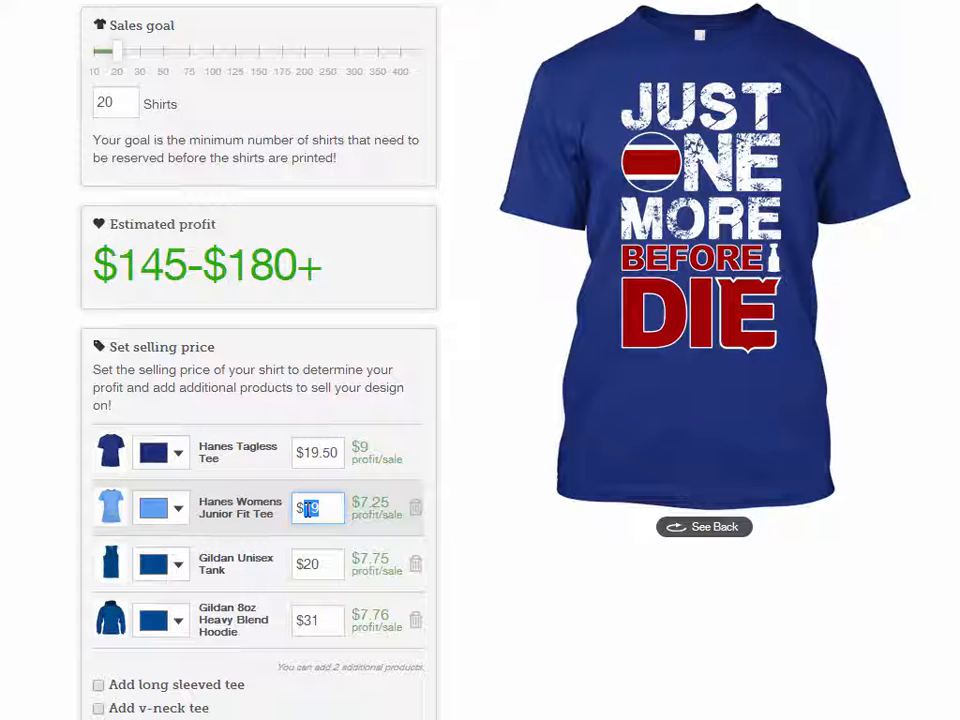
{"action": "type", "text": "21.50"}
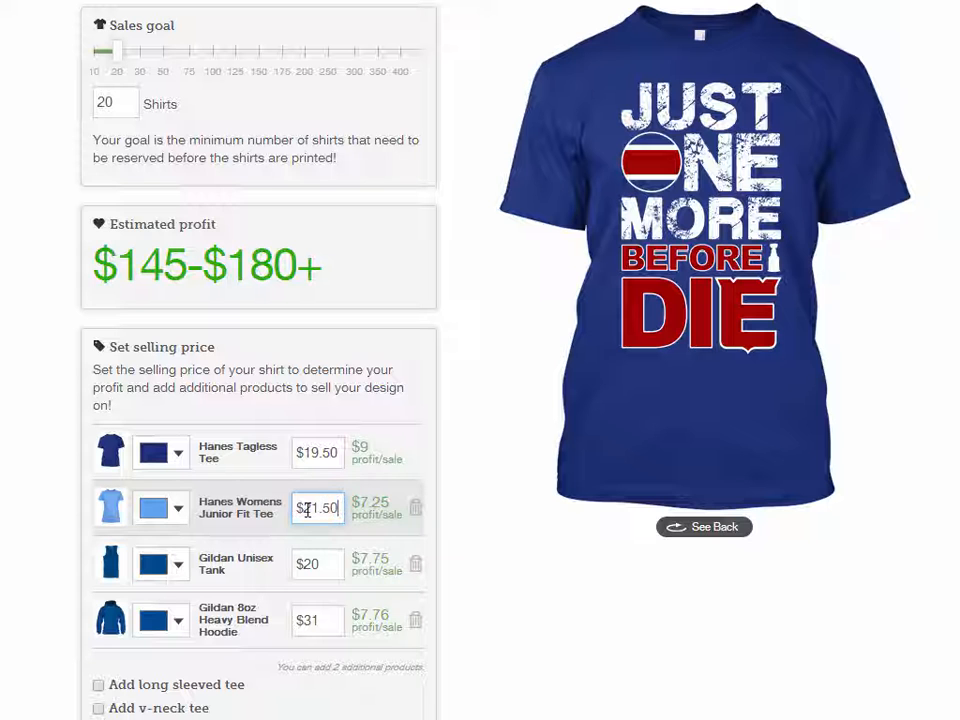
{"action": "left_click", "coordinate": [315, 564]}
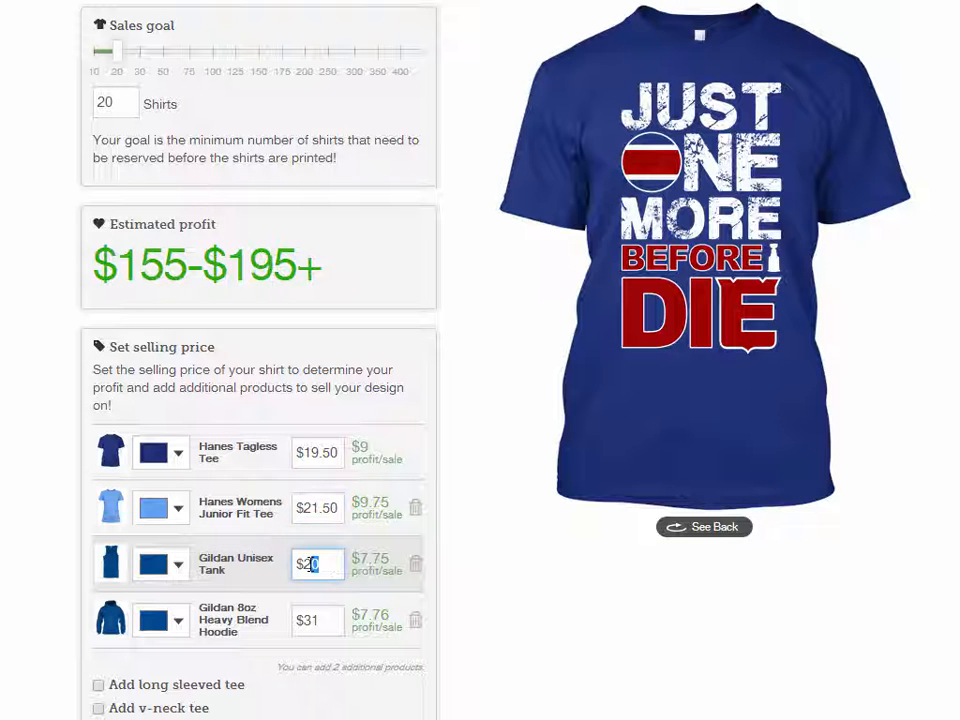
{"action": "left_click", "coordinate": [315, 622]}
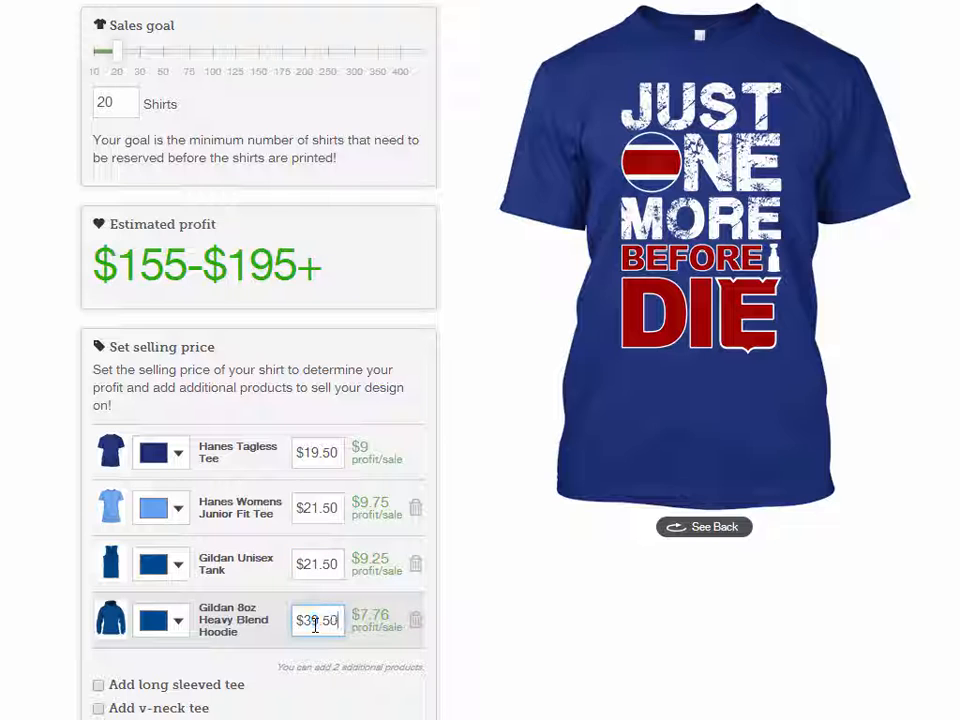
{"action": "scroll", "coordinate": [400, 640], "scroll_direction": "down", "scroll_amount": 3}
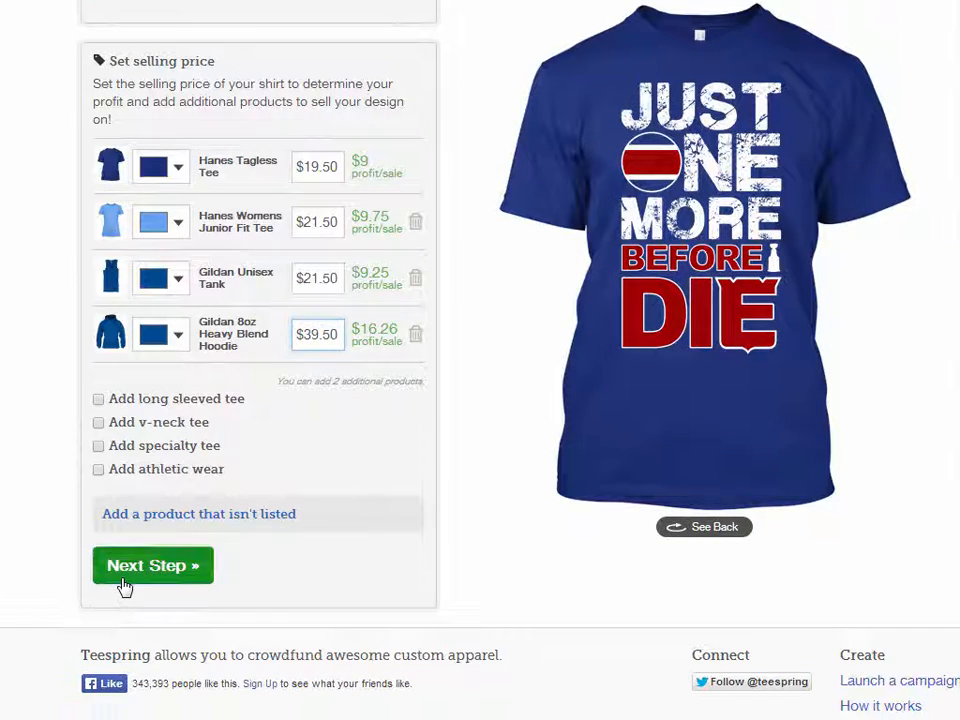
{"action": "left_click", "coordinate": [124, 566]}
- Copy the stored title "Just One MORE Before I Die!" from Tee Inspector's Data Bank into the campaign title
{"action": "scroll", "coordinate": [495, 452], "scroll_direction": "up", "scroll_amount": 3}
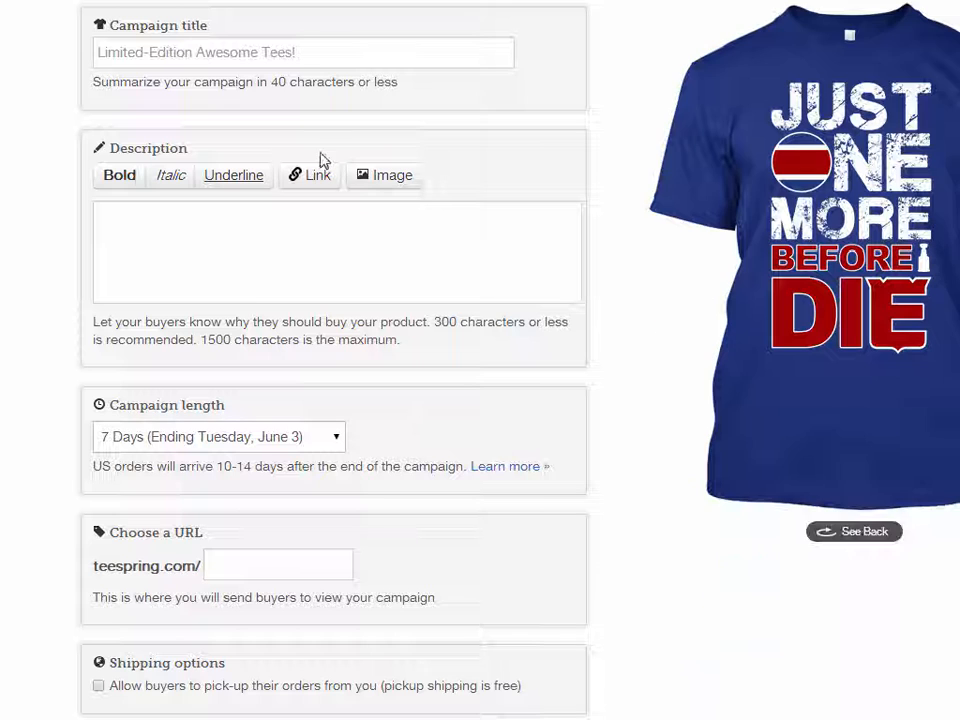
{"action": "key", "text": "alt+Tab"}
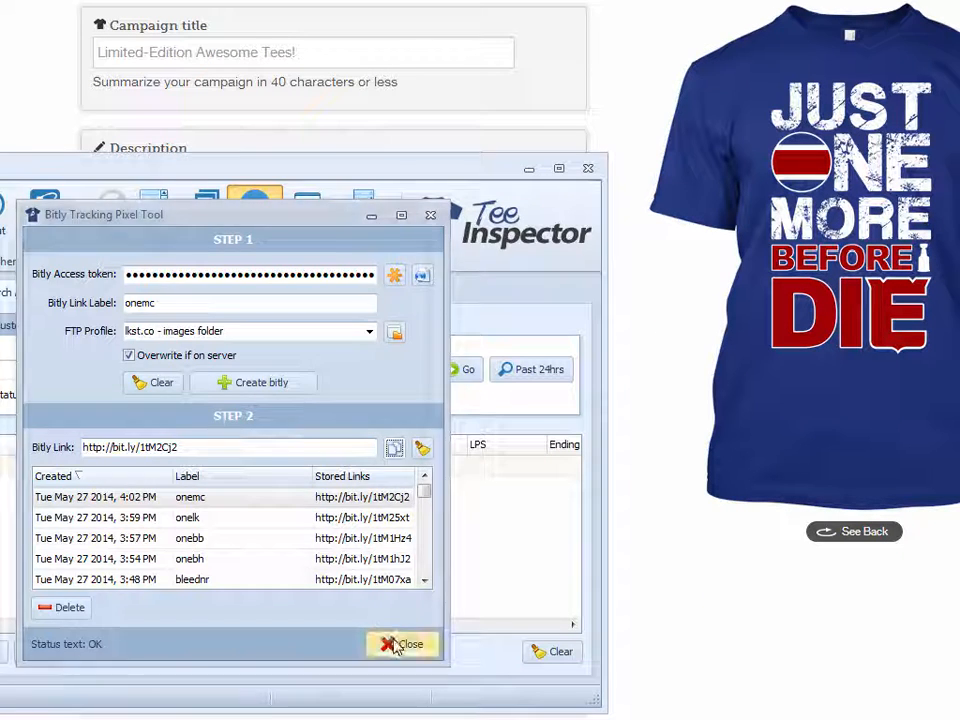
{"action": "left_click", "coordinate": [394, 642]}
{"action": "left_click", "coordinate": [344, 222]}
{"action": "double_click", "coordinate": [122, 322]}
{"action": "key", "text": "ctrl+c"}
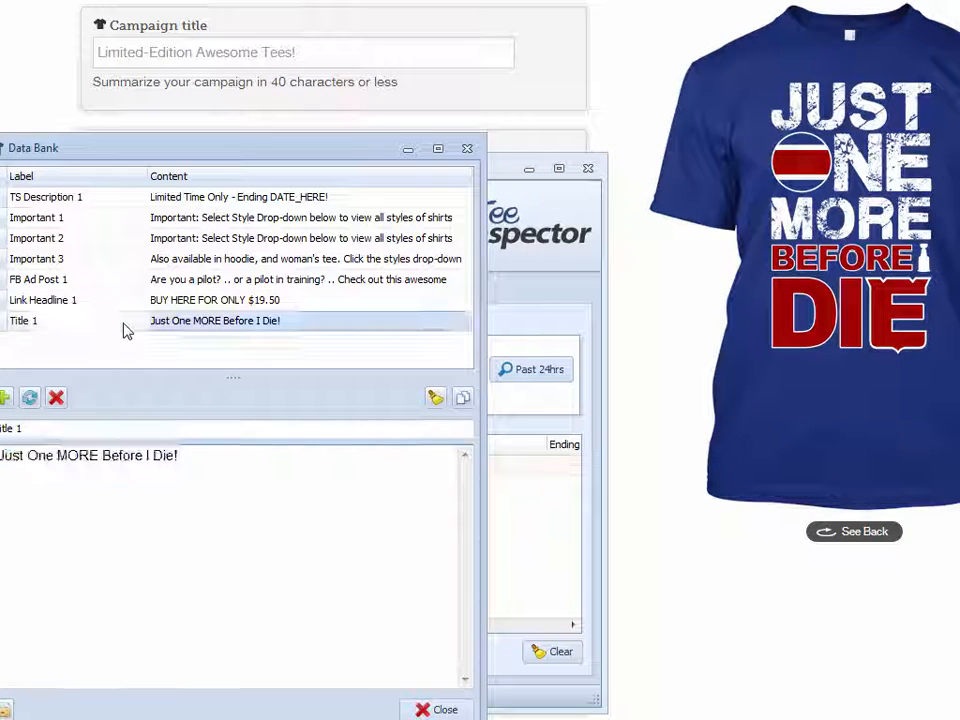
{"action": "left_click", "coordinate": [286, 48]}
{"action": "key", "text": "ctrl+v"}
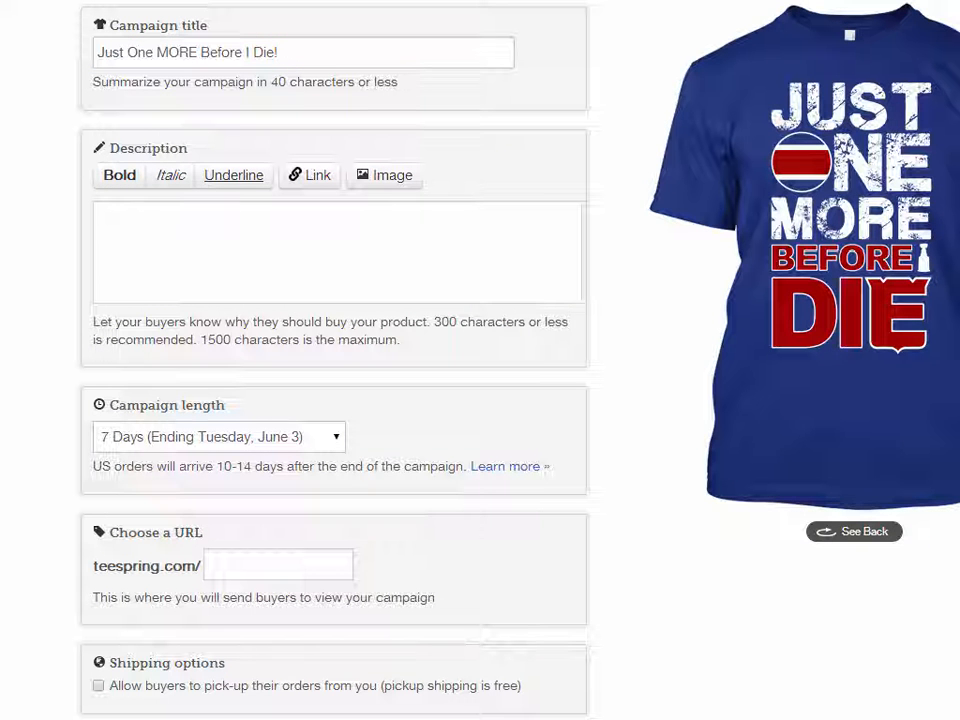
- Paste the prepared payment and satisfaction-guarantee text into the description and set the campaign URL to onenr
{"action": "left_click", "coordinate": [413, 267]}
{"action": "key", "text": "ctrl+v"}
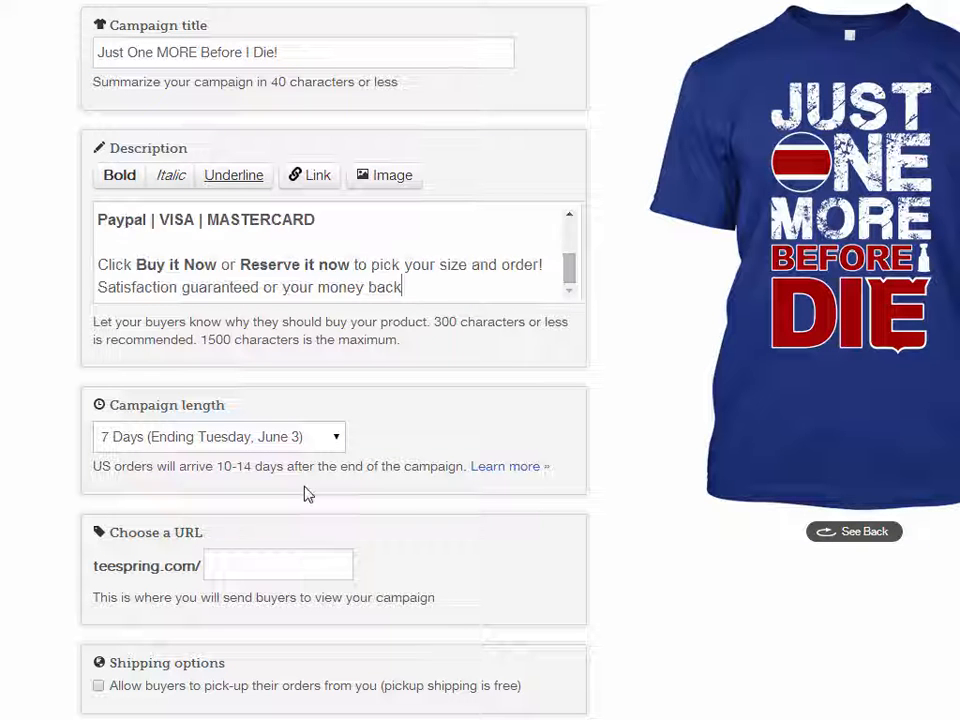
{"action": "left_click", "coordinate": [276, 566]}
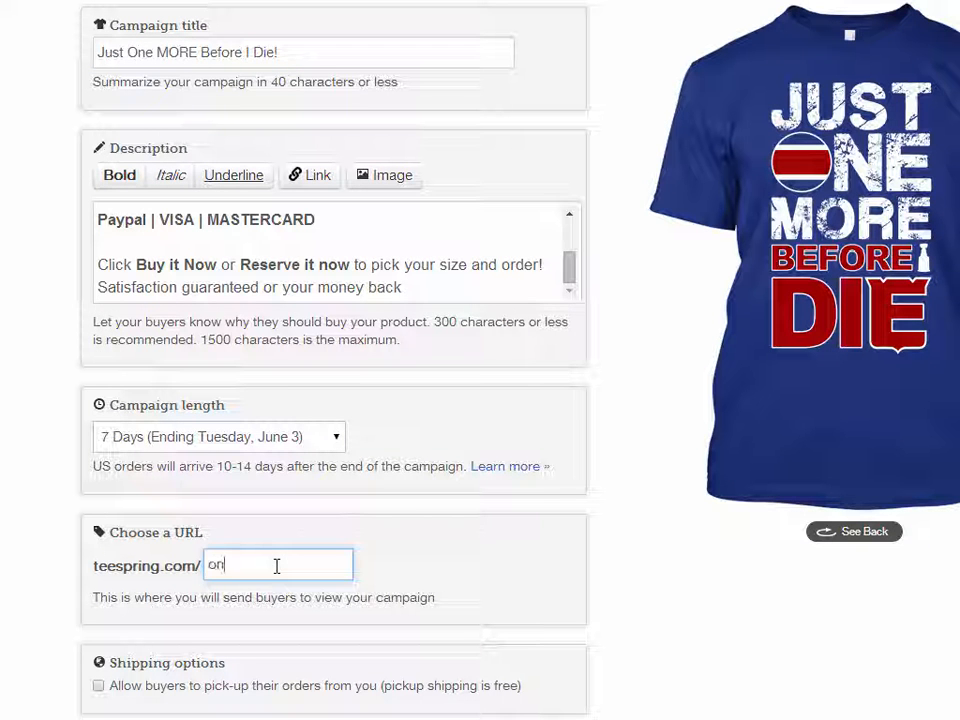
{"action": "type", "text": "onenr"}
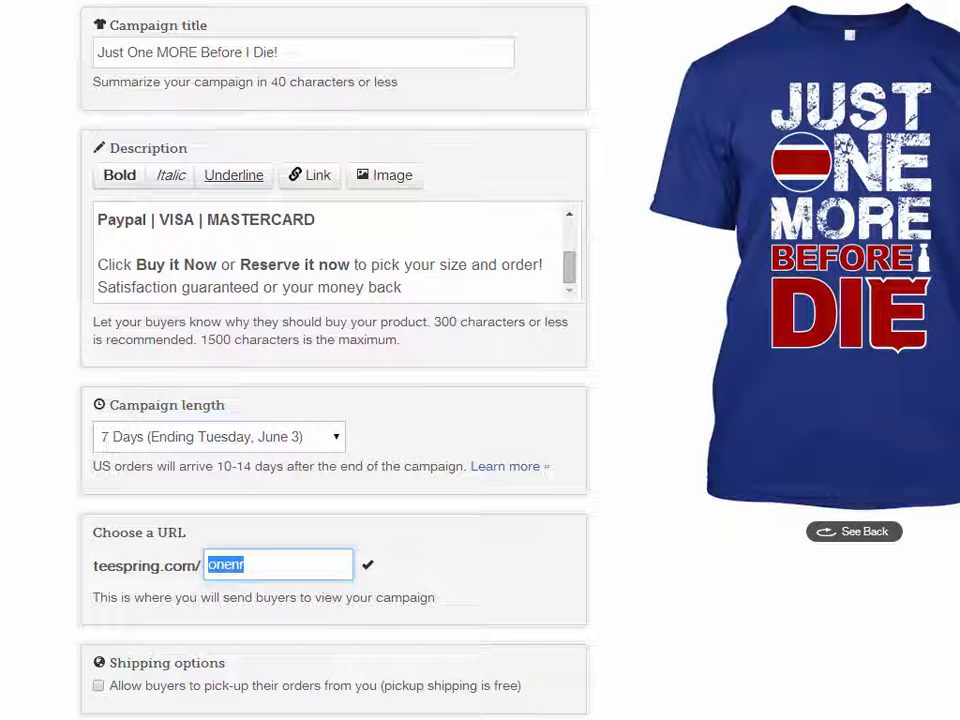
- Create a Bitly tracking pixel link labelled onenr in Tee Inspector and copy the new link
{"action": "key", "text": "alt+Tab"}
{"action": "left_click", "coordinate": [450, 711]}
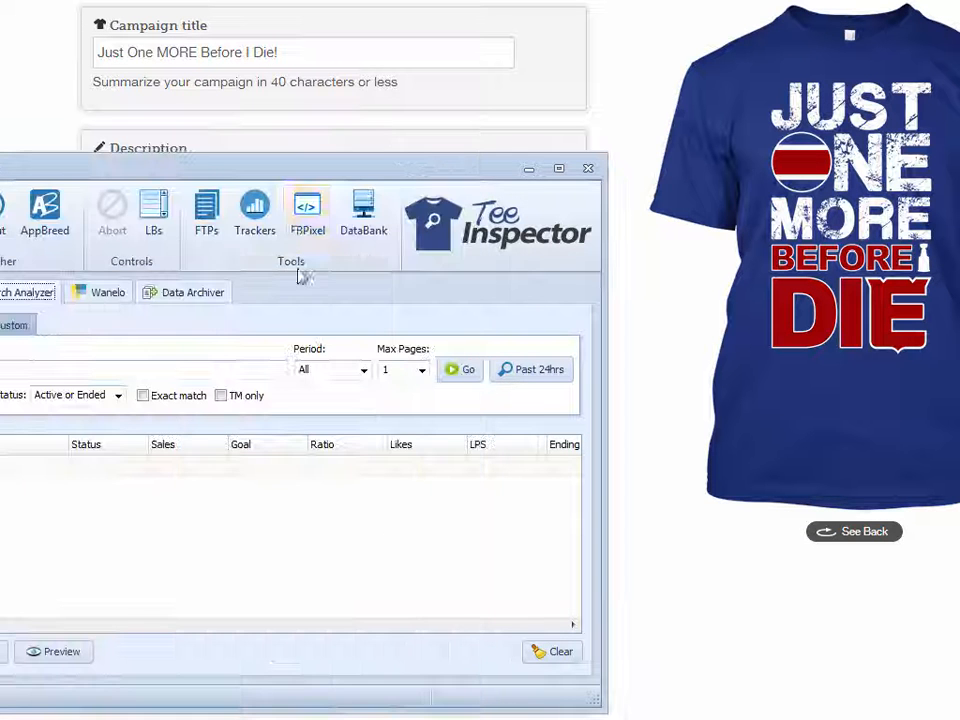
{"action": "left_click", "coordinate": [256, 220]}
{"action": "double_click", "coordinate": [181, 307]}
{"action": "type", "text": "onenr"}
{"action": "left_click", "coordinate": [264, 387]}
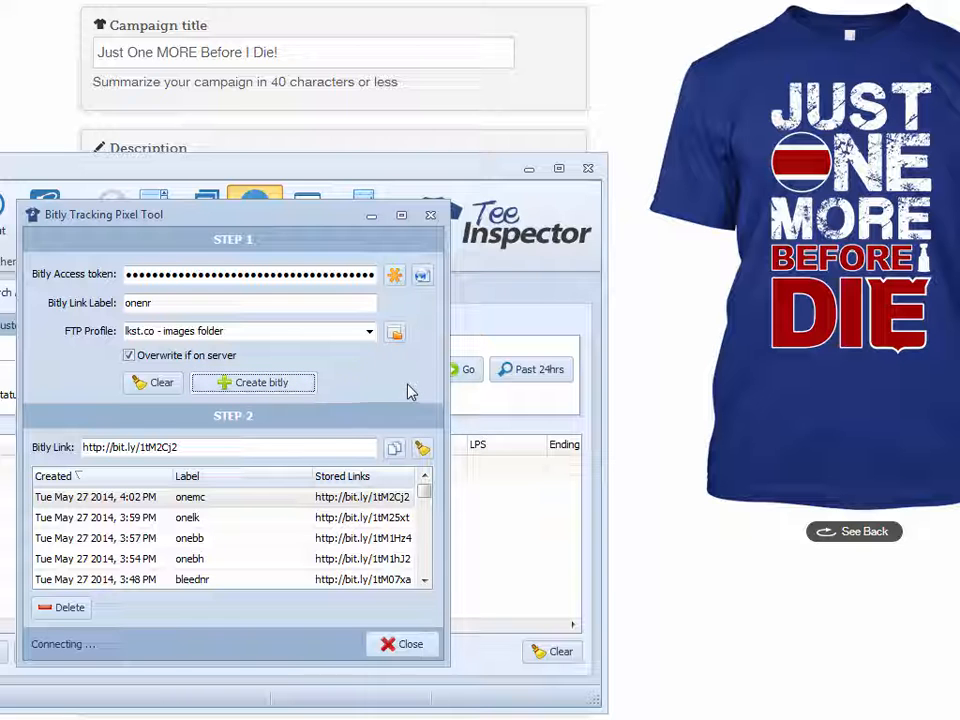
{"action": "left_click", "coordinate": [394, 447]}
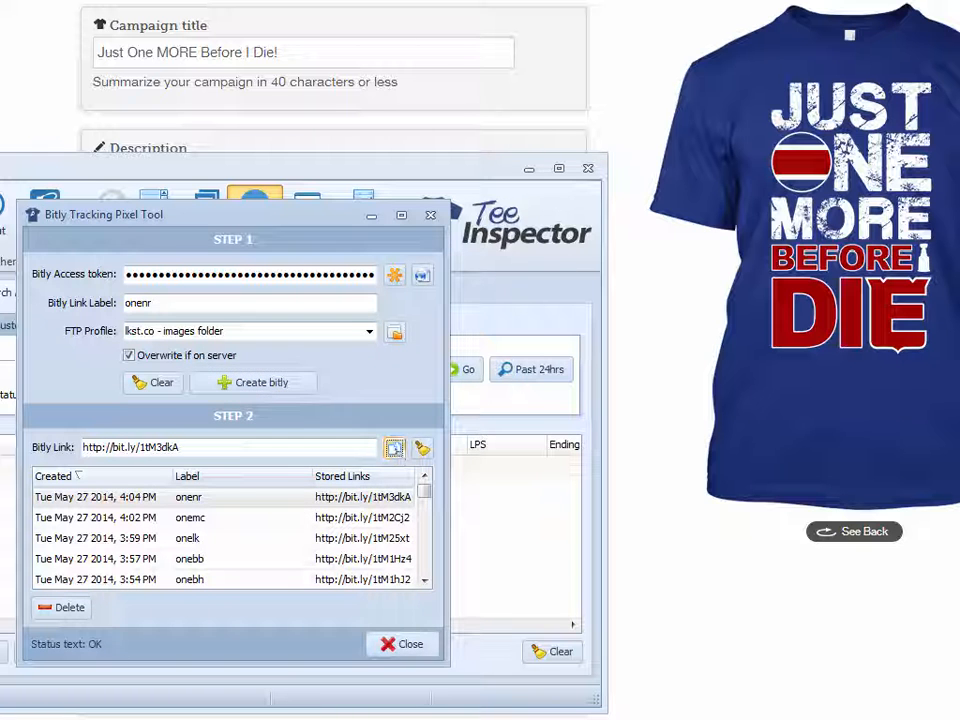
- Insert the copied Bitly tracking link as an image on a new line at the end of the Teespring description
{"action": "left_click", "coordinate": [527, 172]}
{"action": "left_click", "coordinate": [447, 290]}
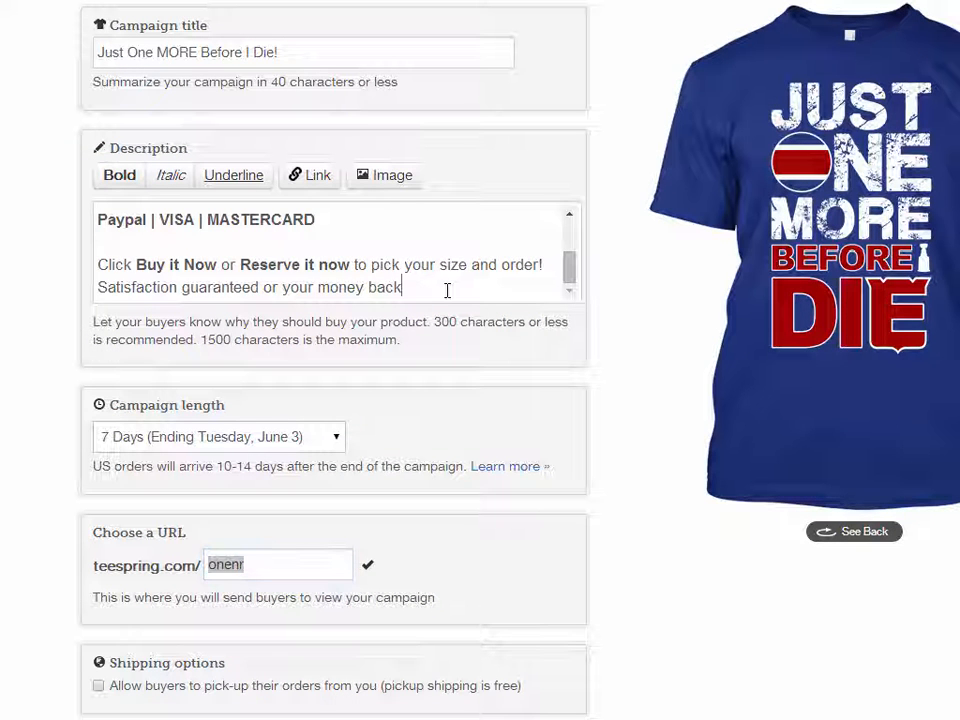
{"action": "key", "text": "Return"}
{"action": "left_click", "coordinate": [386, 177]}
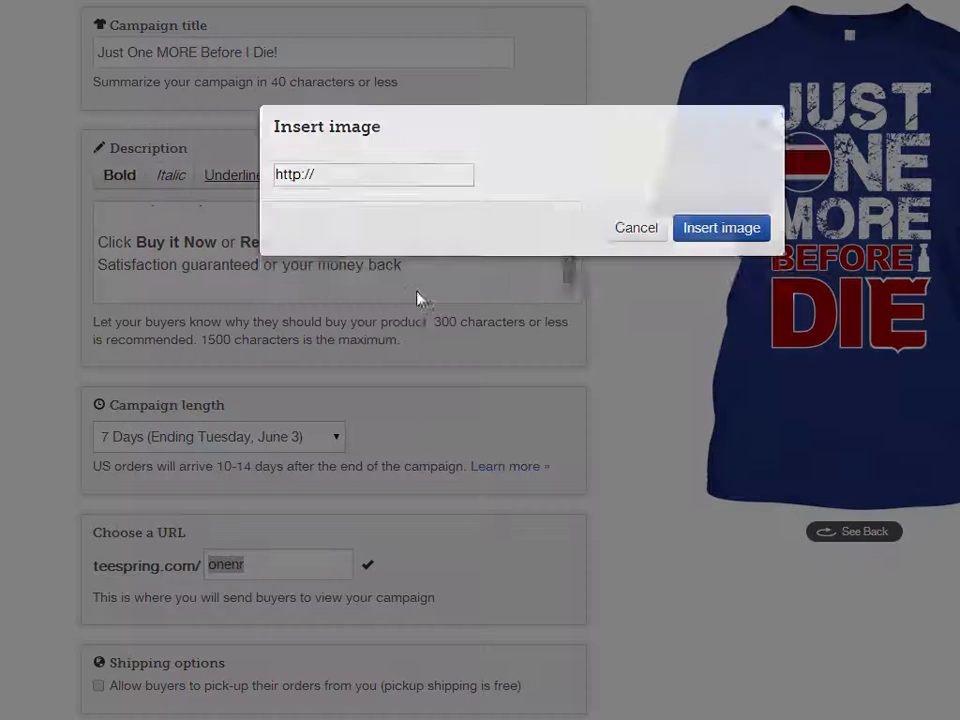
{"action": "left_click_drag", "start_coordinate": [356, 210], "coordinate": [244, 224]}
{"action": "left_click", "coordinate": [686, 258]}
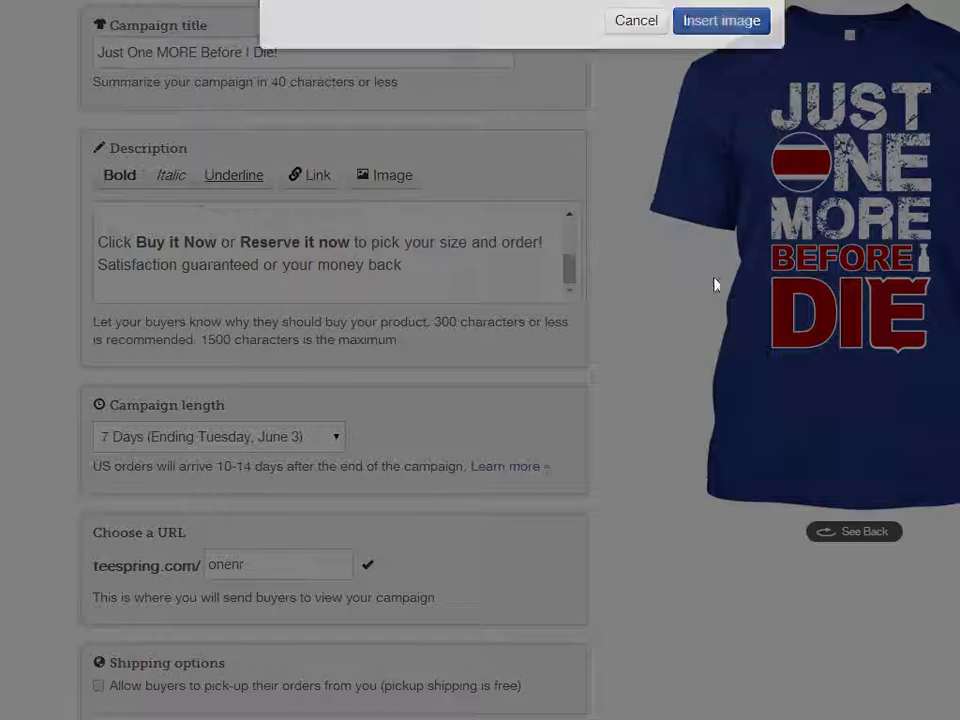
- Agree to the terms of service and launch the onenr campaign
{"action": "scroll", "coordinate": [632, 441], "scroll_direction": "down", "scroll_amount": 3}
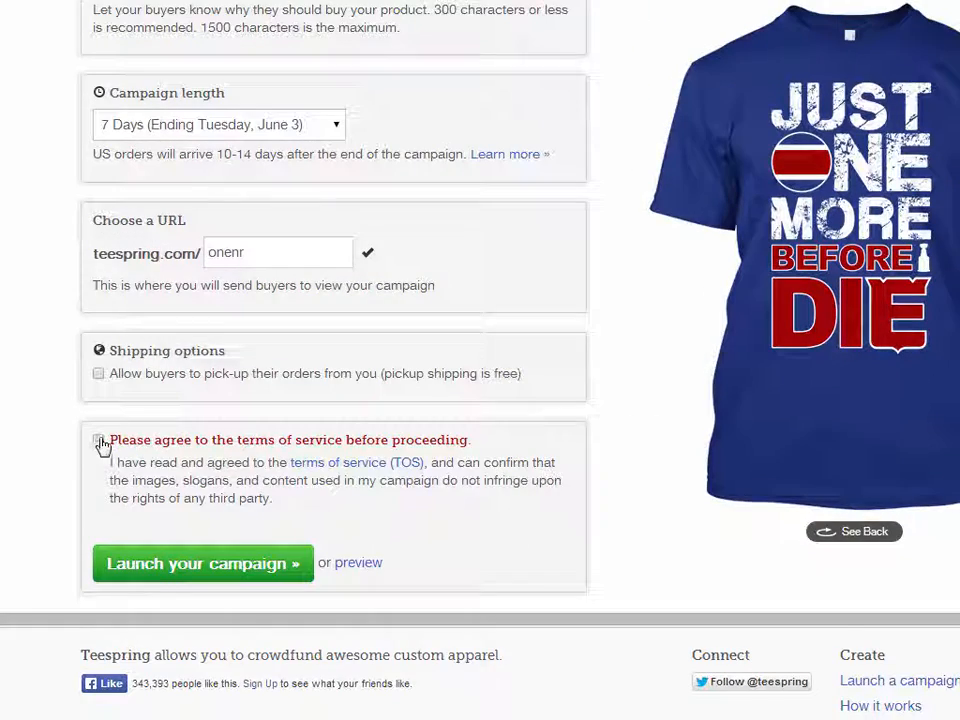
{"action": "left_click", "coordinate": [98, 440]}
{"action": "left_click", "coordinate": [213, 566]}
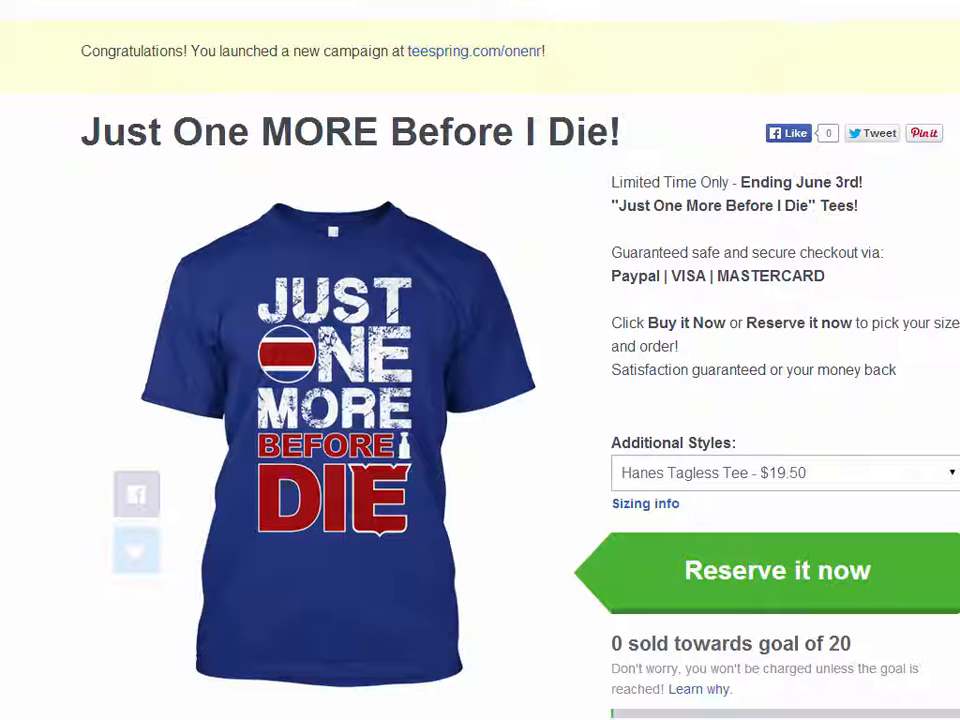
- Open the campaign dashboard and hide the red "Bleed Blue-n-Red Til I'm Cold-n-Dead" campaign from Google and other search sites
{"action": "left_click", "coordinate": [828, 4]}
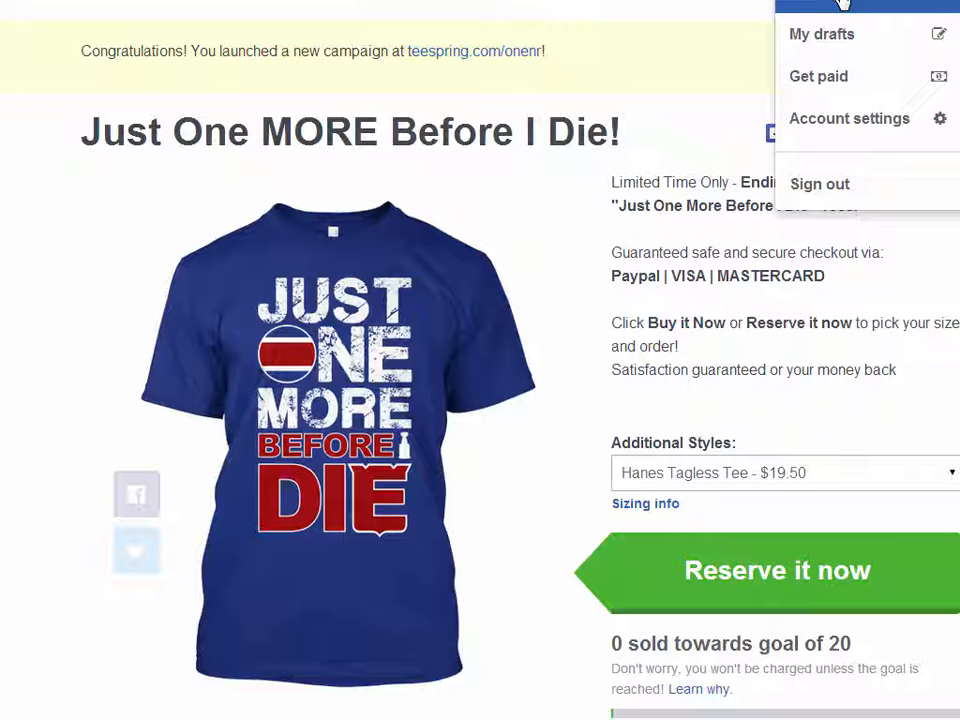
{"action": "left_click", "coordinate": [842, 5]}
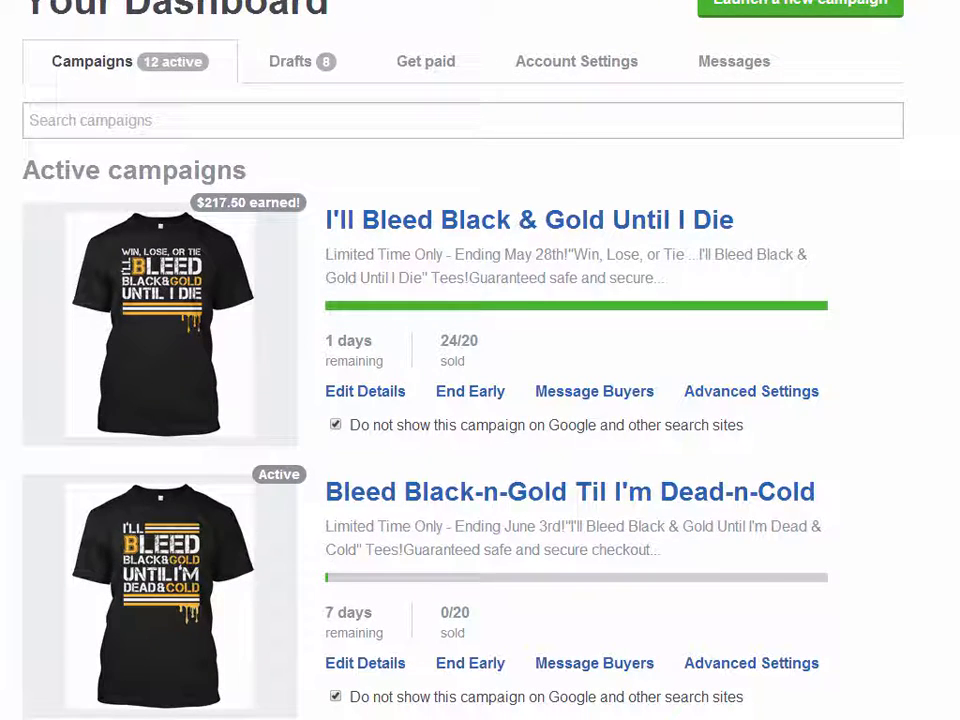
{"action": "scroll", "coordinate": [916, 496], "scroll_direction": "down", "scroll_amount": 6}
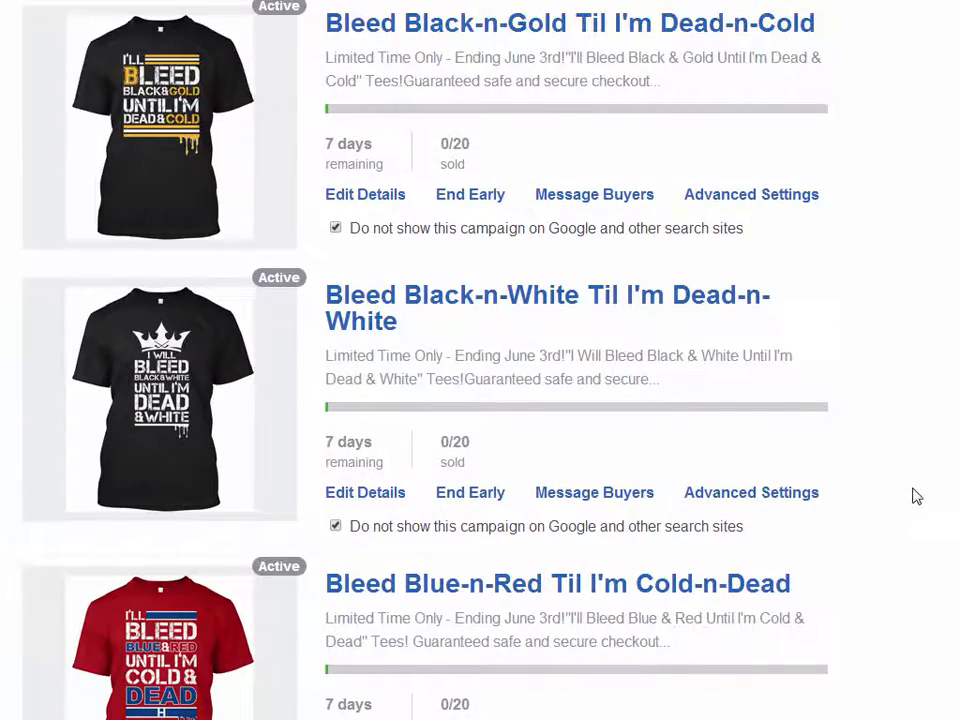
{"action": "scroll", "coordinate": [844, 488], "scroll_direction": "down", "scroll_amount": 3}
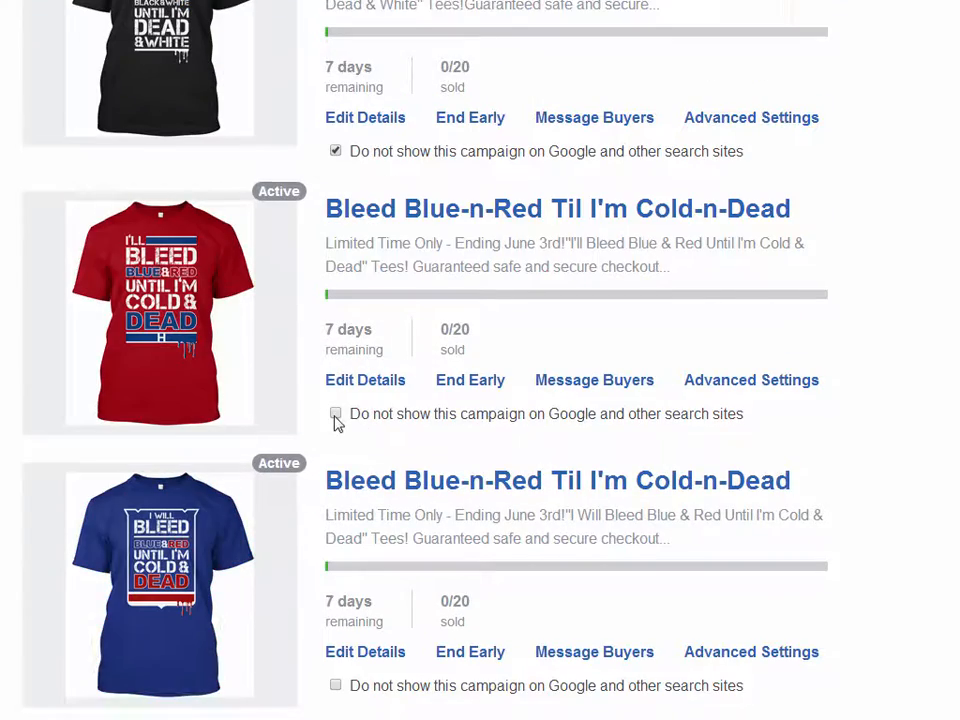
{"action": "scroll", "coordinate": [808, 418], "scroll_direction": "down", "scroll_amount": 3}
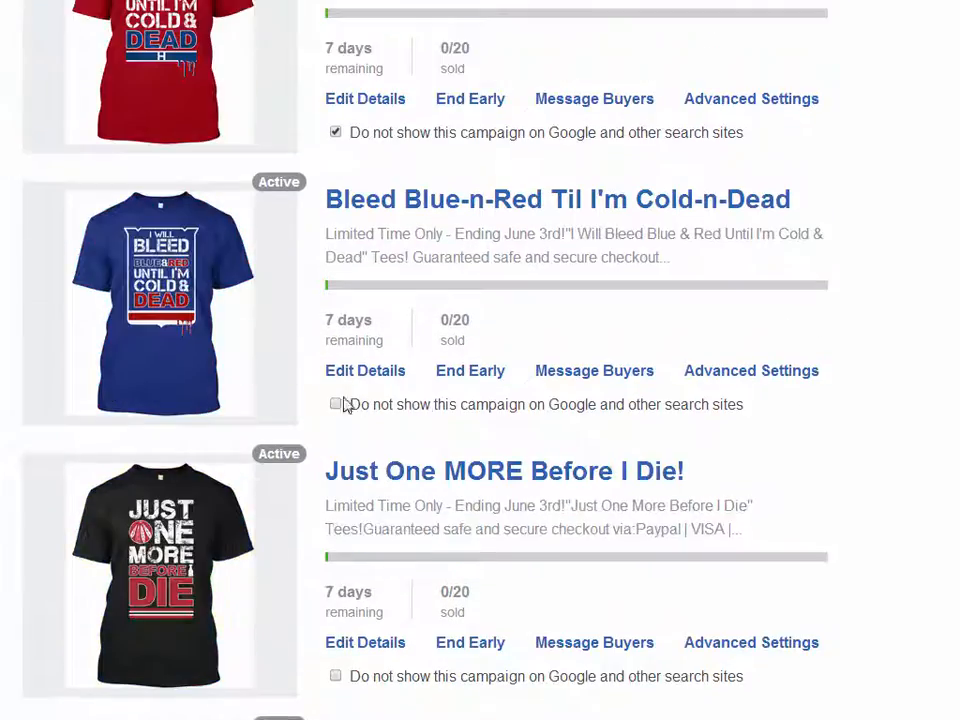
- Hide the blue "Bleed Blue-n-Red" campaign and the red-lettered and gold-lettered black "Just One MORE Before I Die!" campaigns from search sites
{"action": "scroll", "coordinate": [700, 420], "scroll_direction": "down", "scroll_amount": 2}
{"action": "left_click", "coordinate": [336, 487]}
{"action": "scroll", "coordinate": [808, 401], "scroll_direction": "down", "scroll_amount": 1}
{"action": "scroll", "coordinate": [808, 401], "scroll_direction": "down", "scroll_amount": 2}
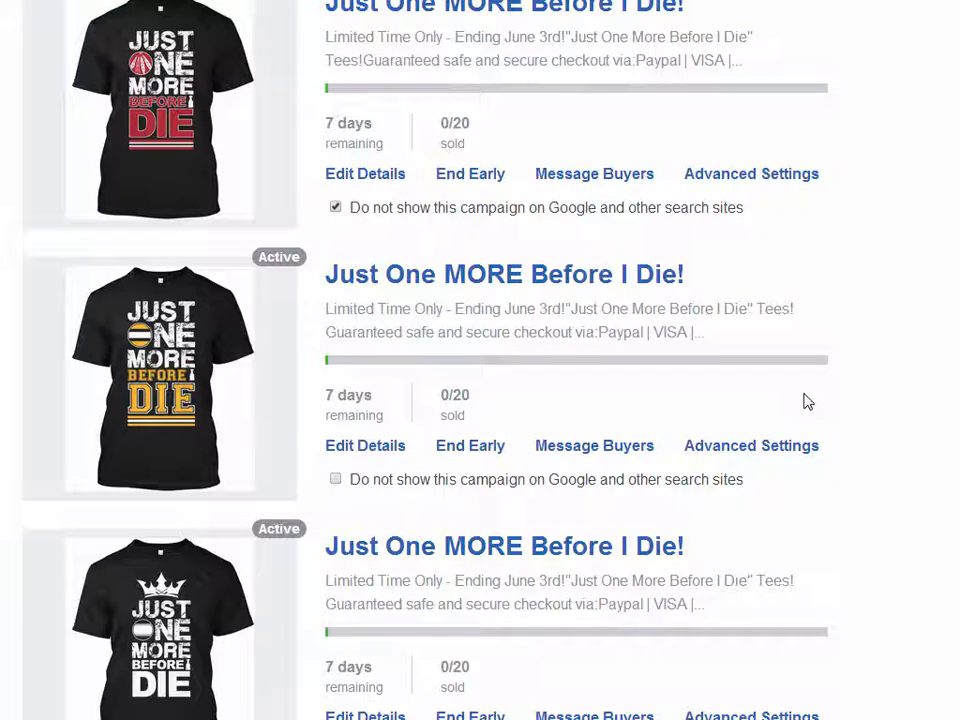
{"action": "left_click", "coordinate": [336, 480]}
{"action": "scroll", "coordinate": [744, 443], "scroll_direction": "down", "scroll_amount": 1}
{"action": "scroll", "coordinate": [744, 443], "scroll_direction": "down", "scroll_amount": 3}
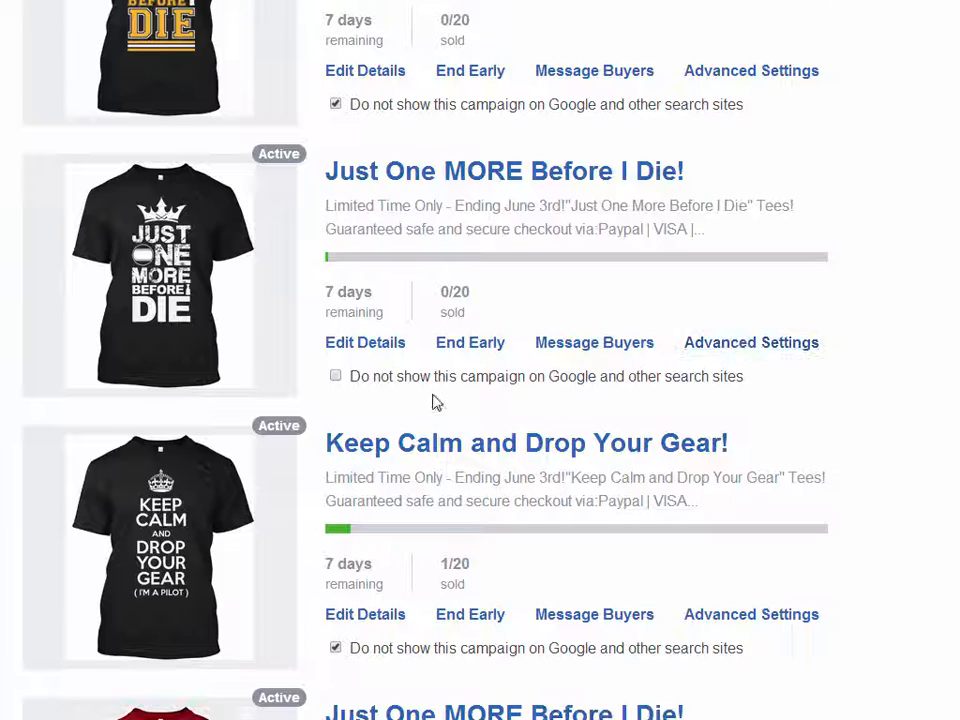
- Hide the black crown, red and blue "Just One MORE Before I Die!" shirt campaigns from Google and other search sites
{"action": "scroll", "coordinate": [754, 383], "scroll_direction": "down", "scroll_amount": 5}
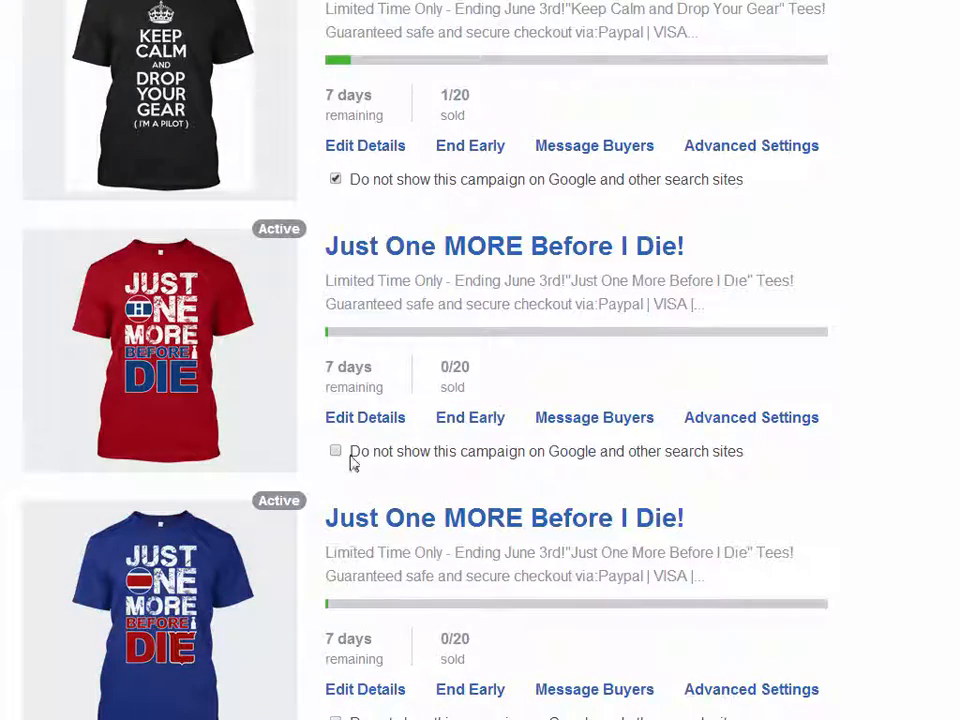
{"action": "left_click", "coordinate": [335, 451]}
{"action": "scroll", "coordinate": [571, 436], "scroll_direction": "down", "scroll_amount": 4}
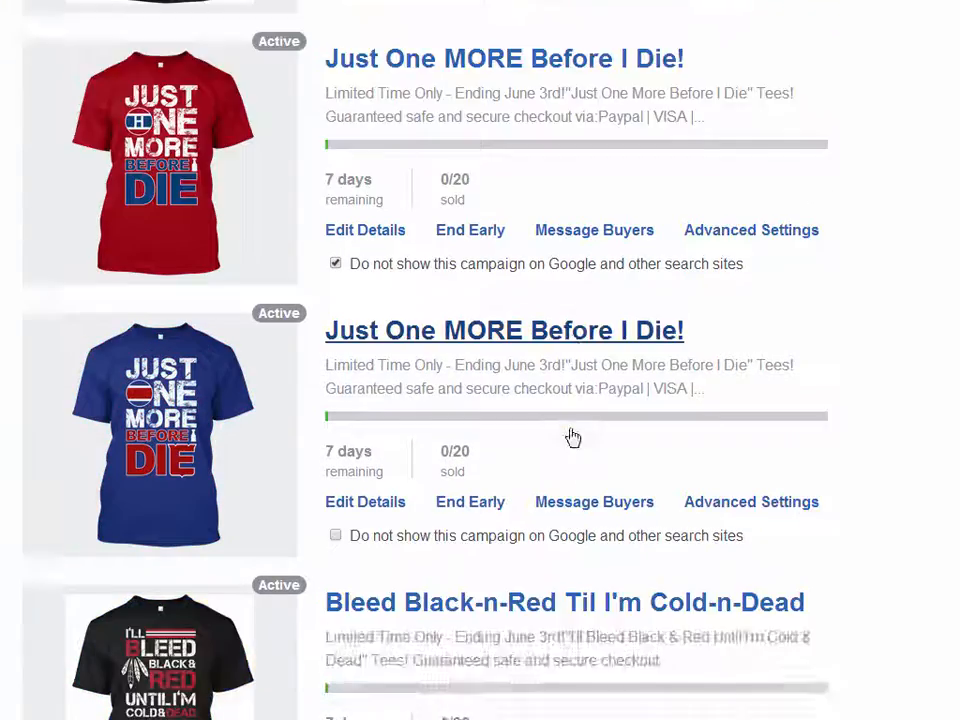
{"action": "left_click", "coordinate": [336, 349]}
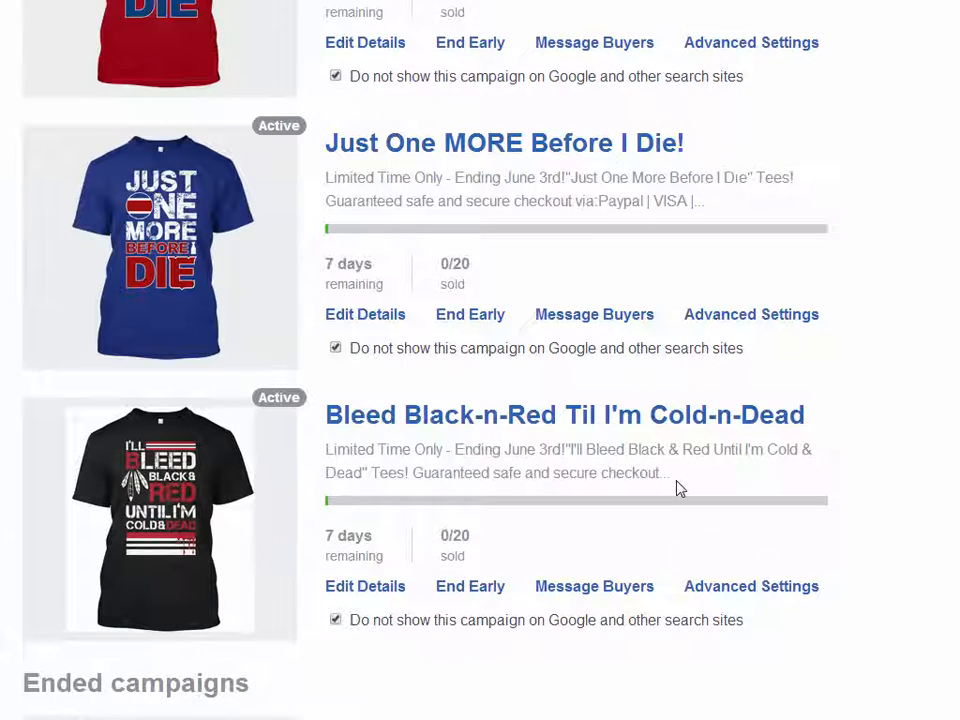
{"action": "scroll", "coordinate": [677, 489], "scroll_direction": "down", "scroll_amount": 1}
- End the "Keep Calm and Drop Your Gear!" campaign early, confirming that this cannot be undone
{"action": "scroll", "coordinate": [896, 475], "scroll_direction": "up", "scroll_amount": 4}
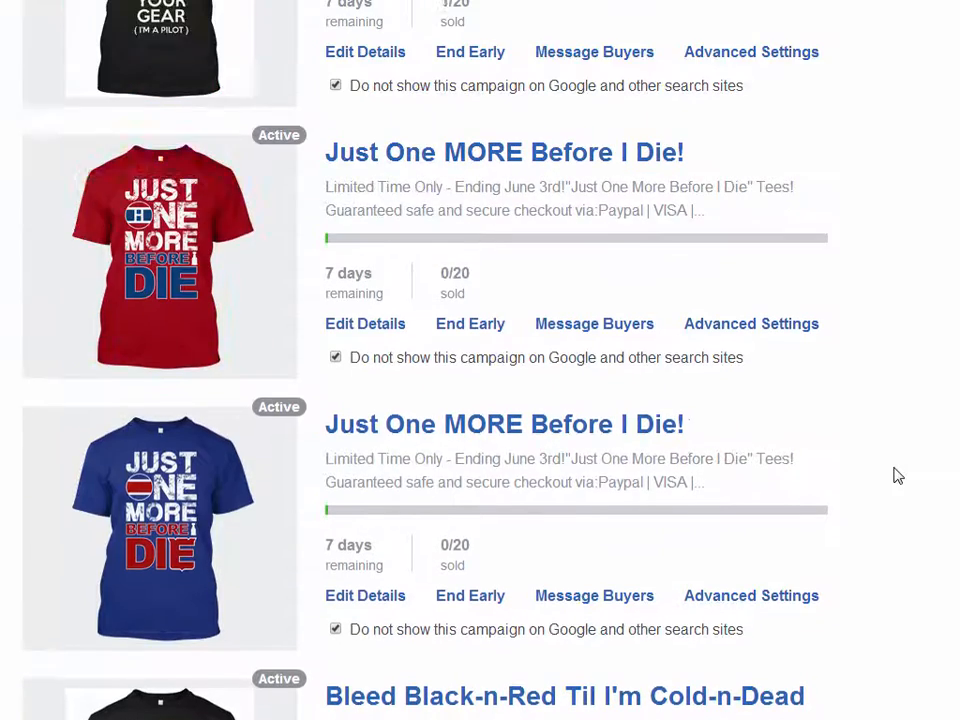
{"action": "scroll", "coordinate": [896, 475], "scroll_direction": "up", "scroll_amount": 3}
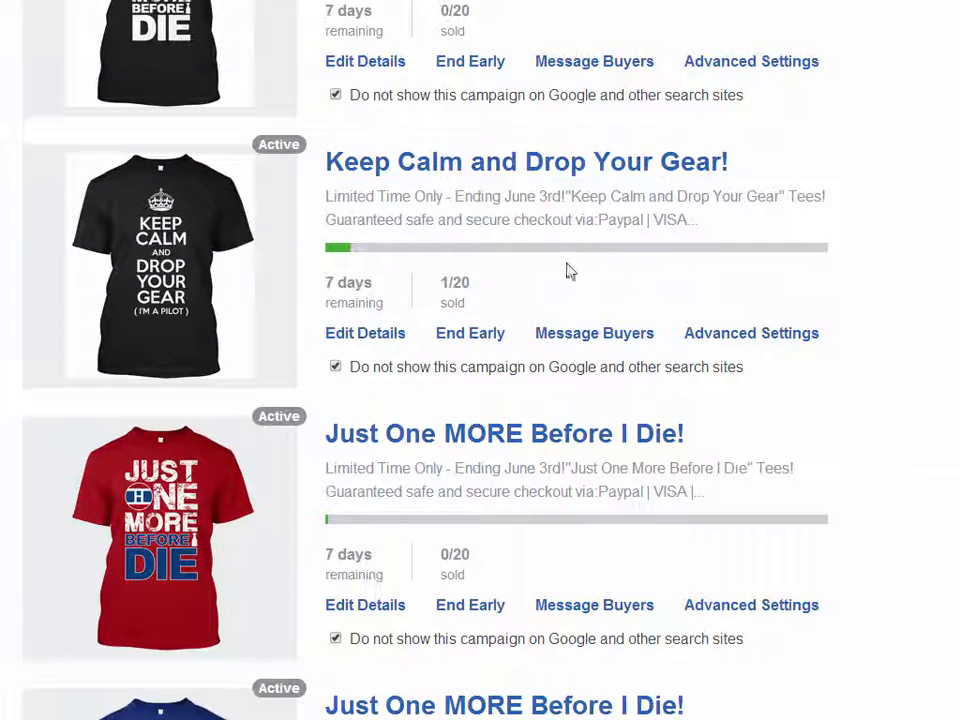
{"action": "scroll", "coordinate": [845, 392], "scroll_direction": "up", "scroll_amount": 1}
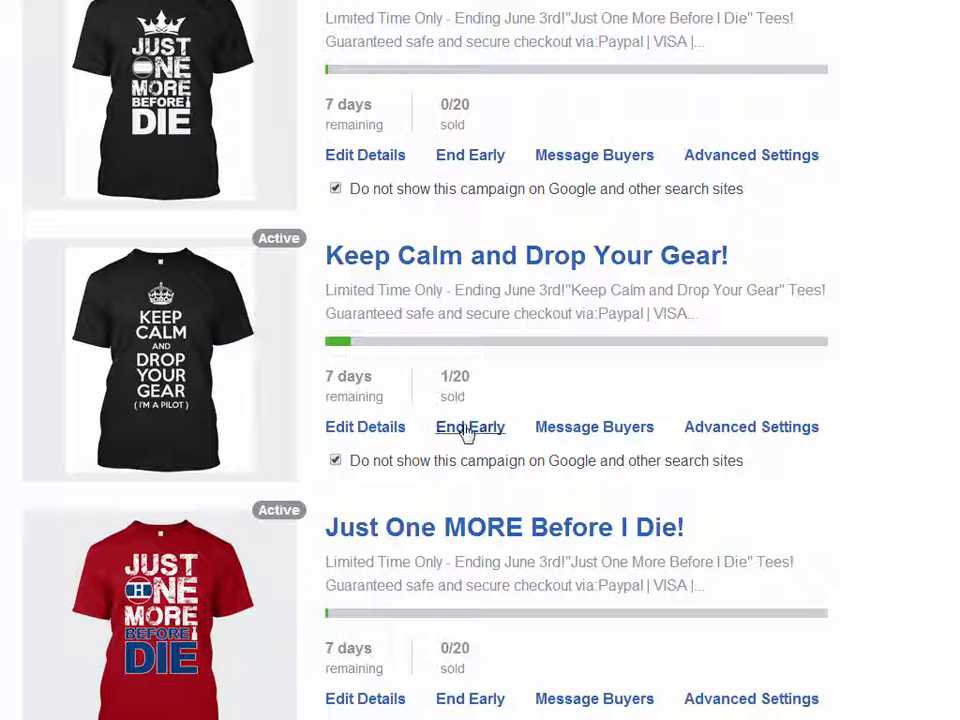
{"action": "key", "text": "ctrl+Tab"}
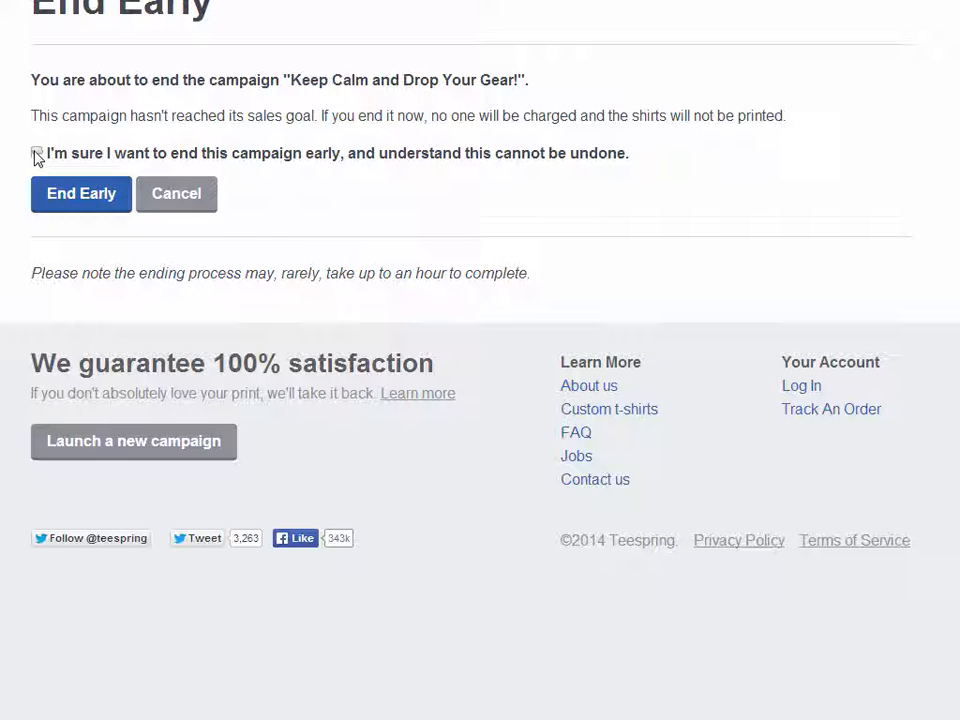
{"action": "left_click", "coordinate": [36, 153]}
{"action": "left_click", "coordinate": [73, 200]}
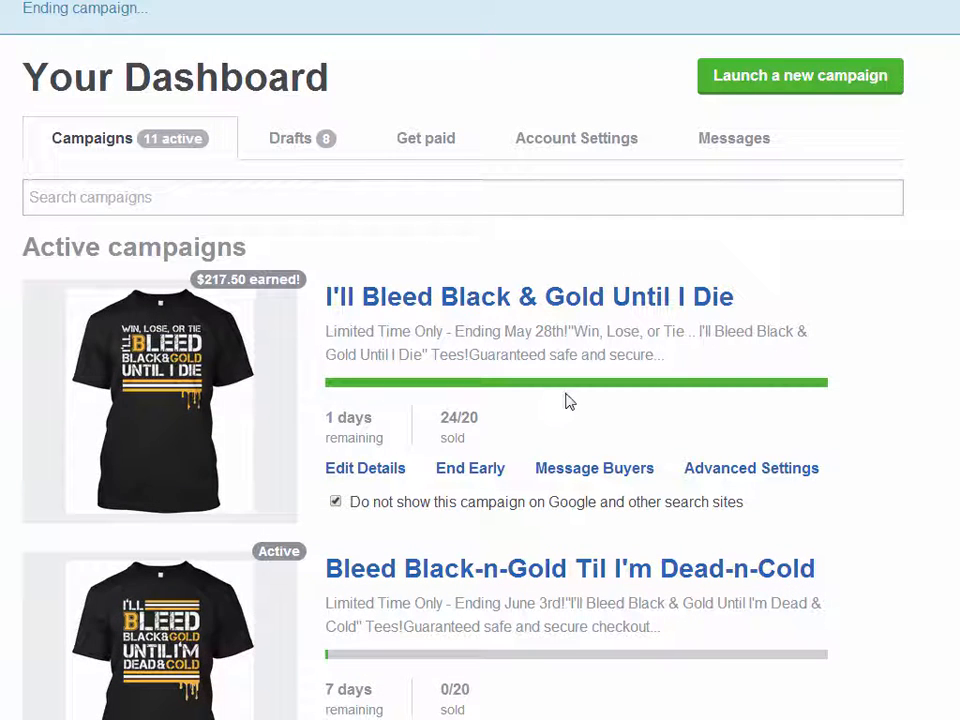
- End the "I'll Bleed Black & Gold Until I Die" campaign early, confirming that this cannot be undone
{"action": "left_click", "coordinate": [470, 468]}
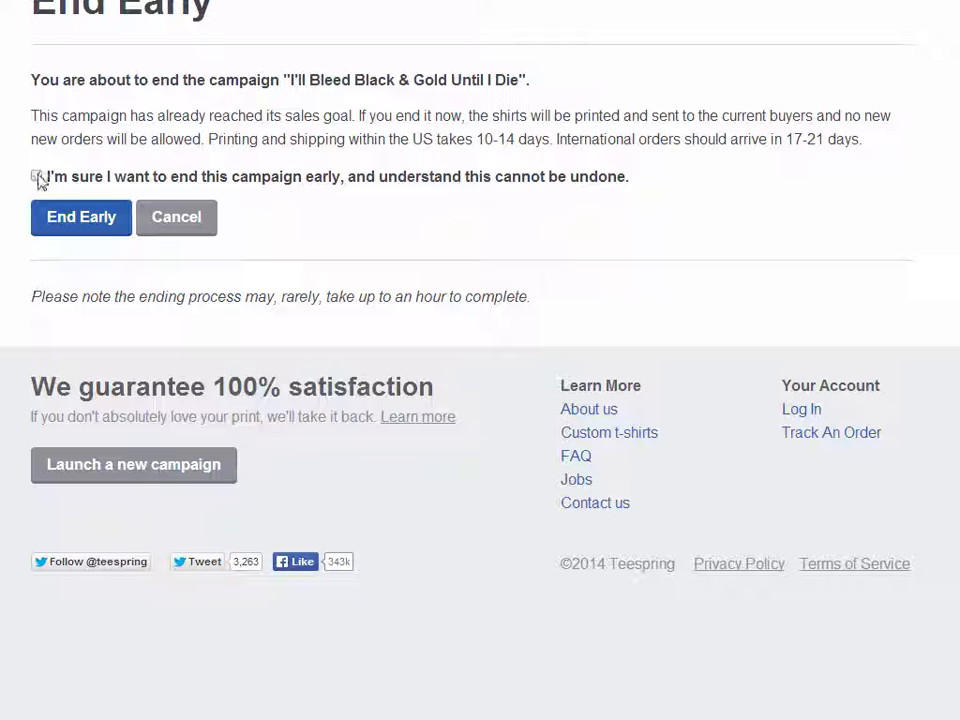
{"action": "left_click", "coordinate": [36, 176]}
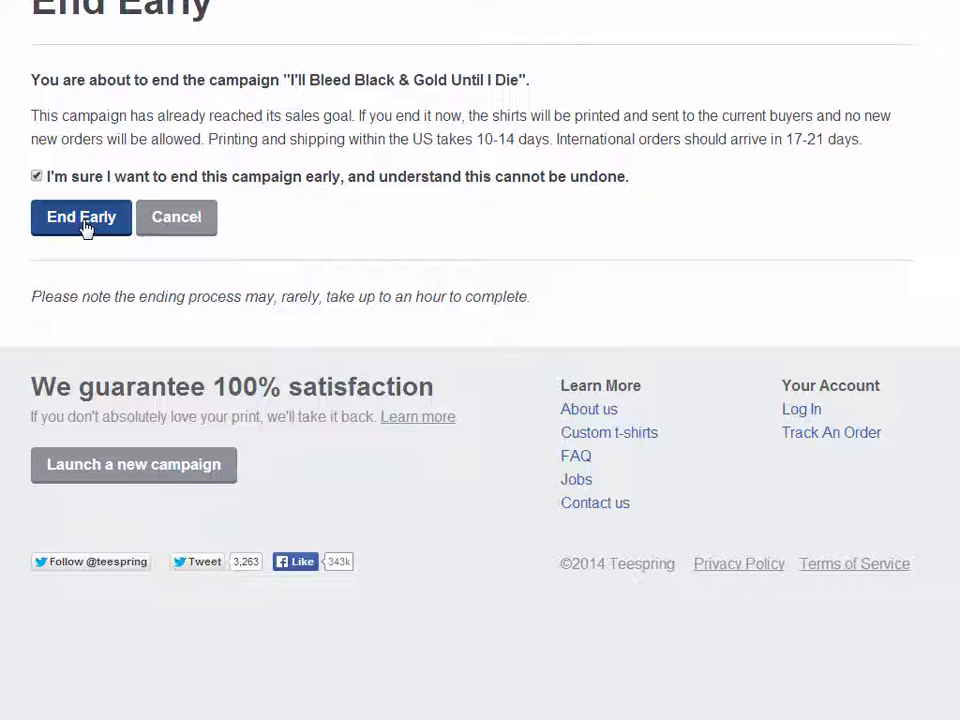
{"action": "left_click", "coordinate": [85, 226]}
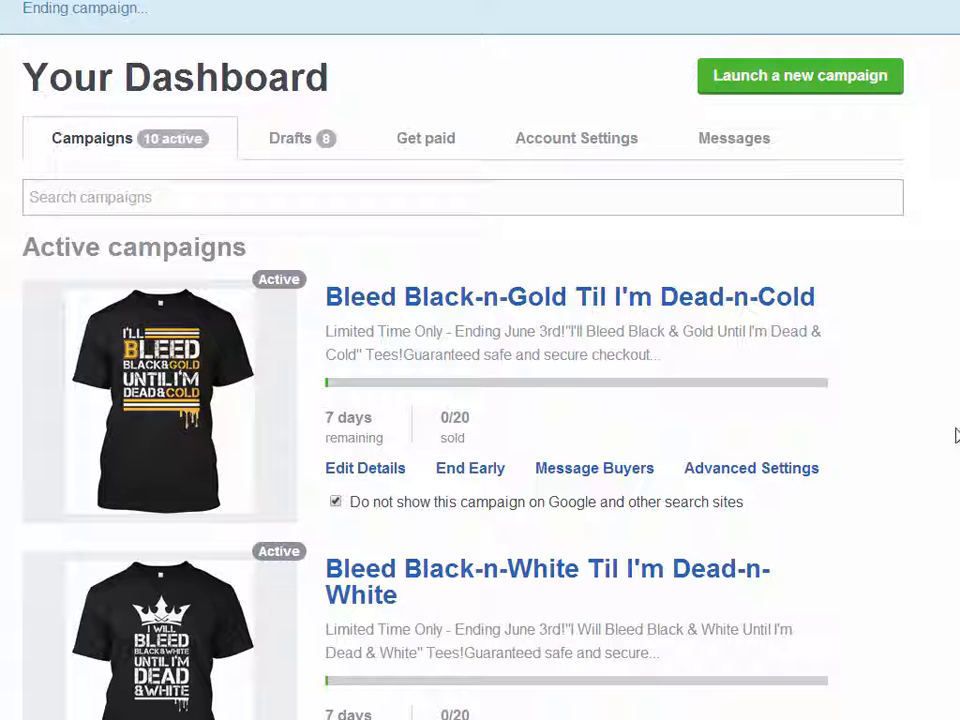
- Review the active campaigns on the dashboard, checking each one's search site setting and shirt preview
{"action": "scroll", "coordinate": [955, 435], "scroll_direction": "down", "scroll_amount": 8}
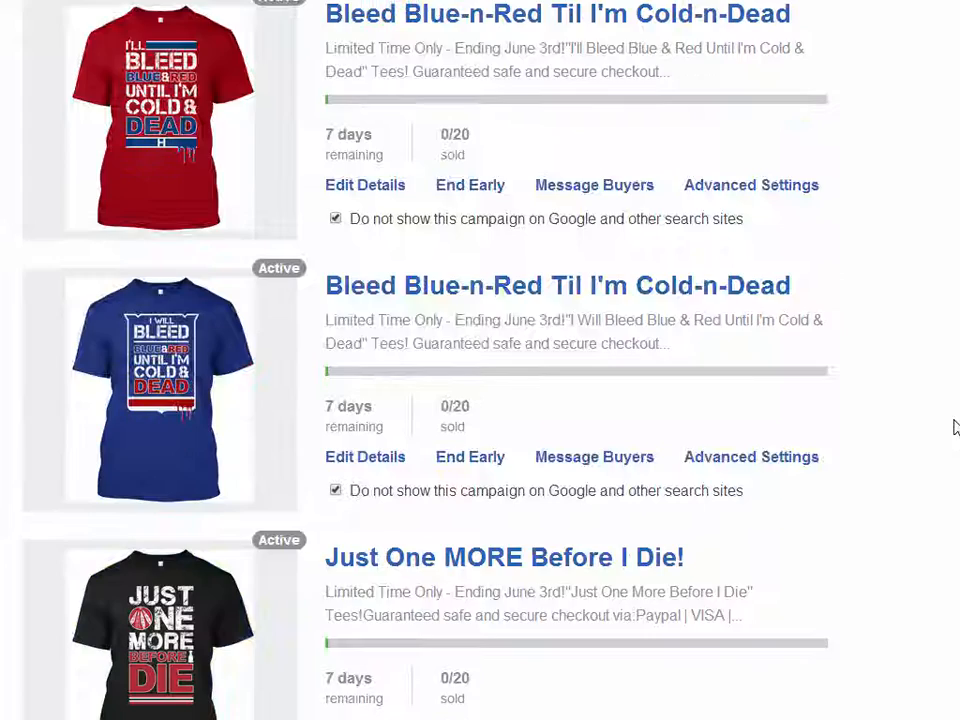
{"action": "scroll", "coordinate": [955, 427], "scroll_direction": "down", "scroll_amount": 7}
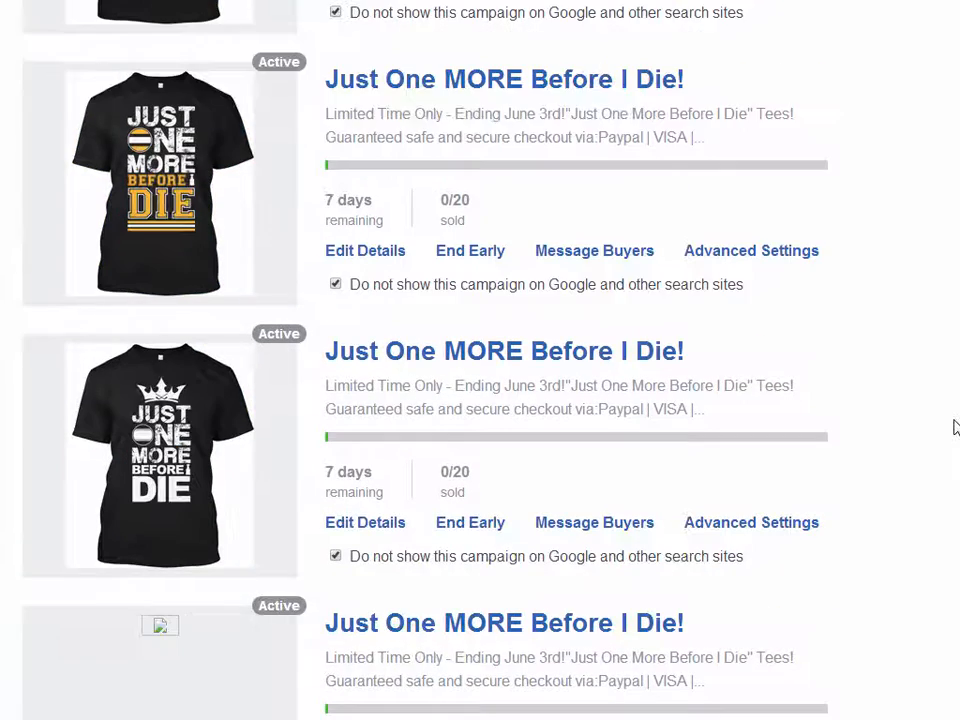
{"action": "scroll", "coordinate": [955, 427], "scroll_direction": "down", "scroll_amount": 6}
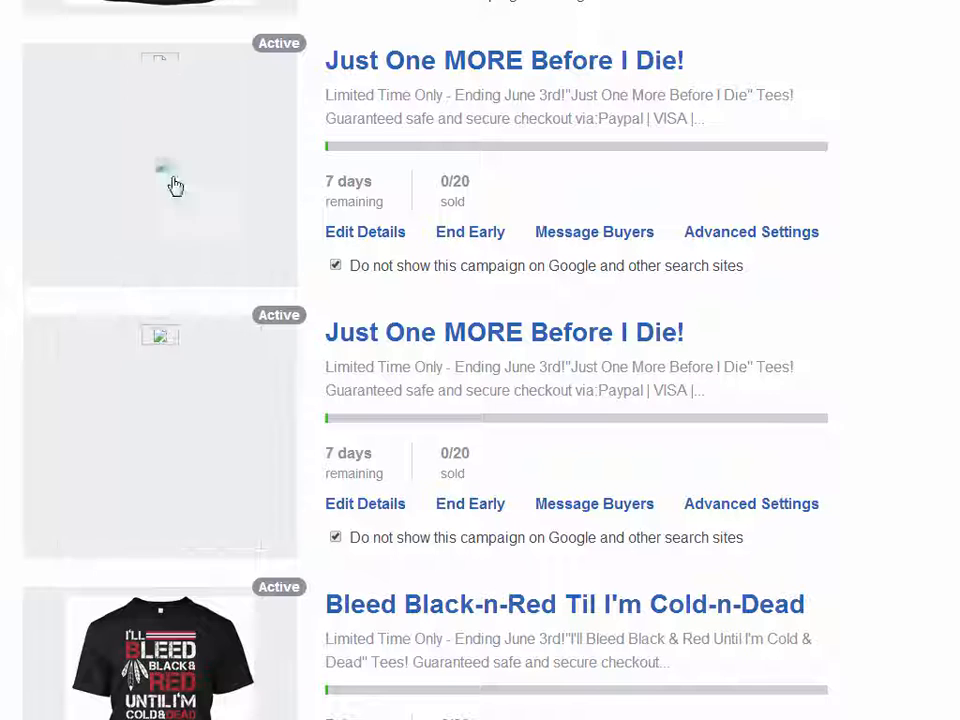
{"action": "scroll", "coordinate": [945, 465], "scroll_direction": "down", "scroll_amount": 3}
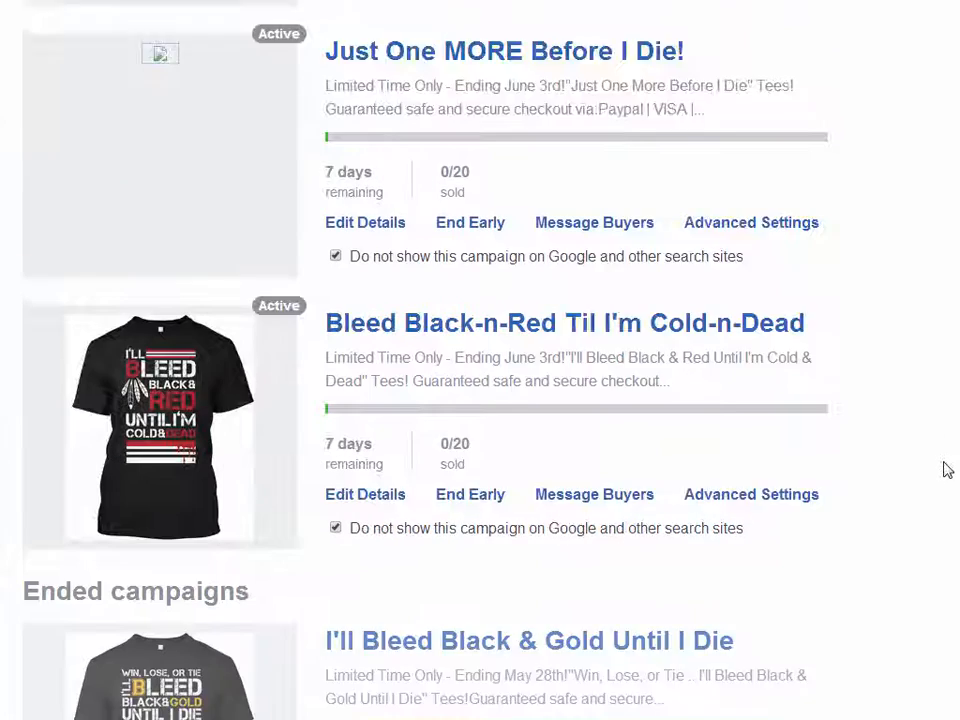
{"action": "scroll", "coordinate": [947, 470], "scroll_direction": "down", "scroll_amount": 1}
{"action": "scroll", "coordinate": [947, 470], "scroll_direction": "up", "scroll_amount": 2}
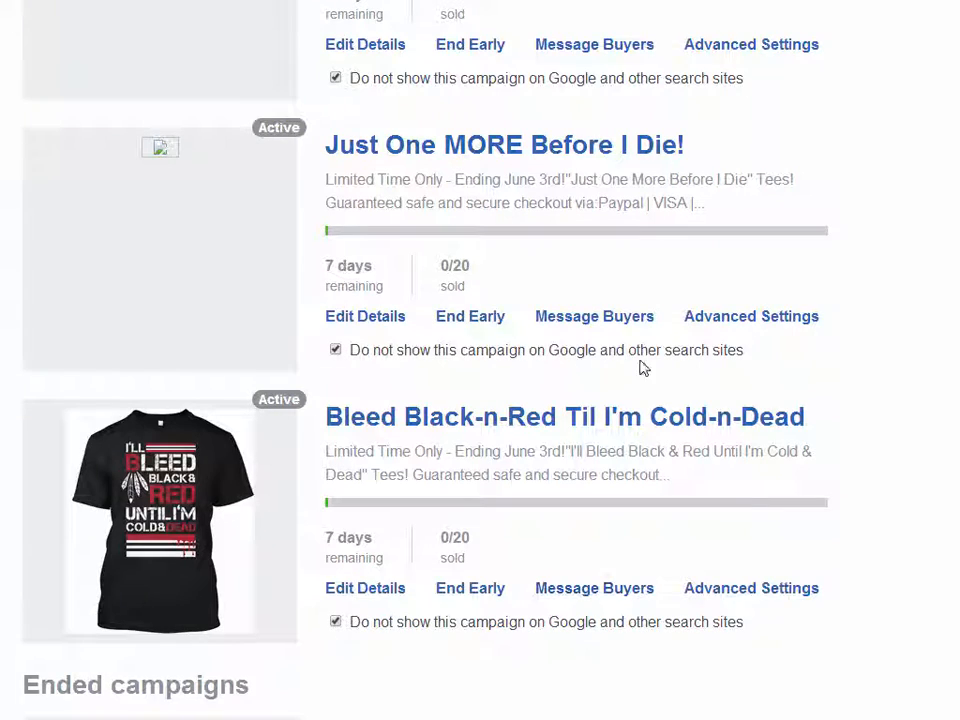
{"action": "scroll", "coordinate": [921, 396], "scroll_direction": "up", "scroll_amount": 15}
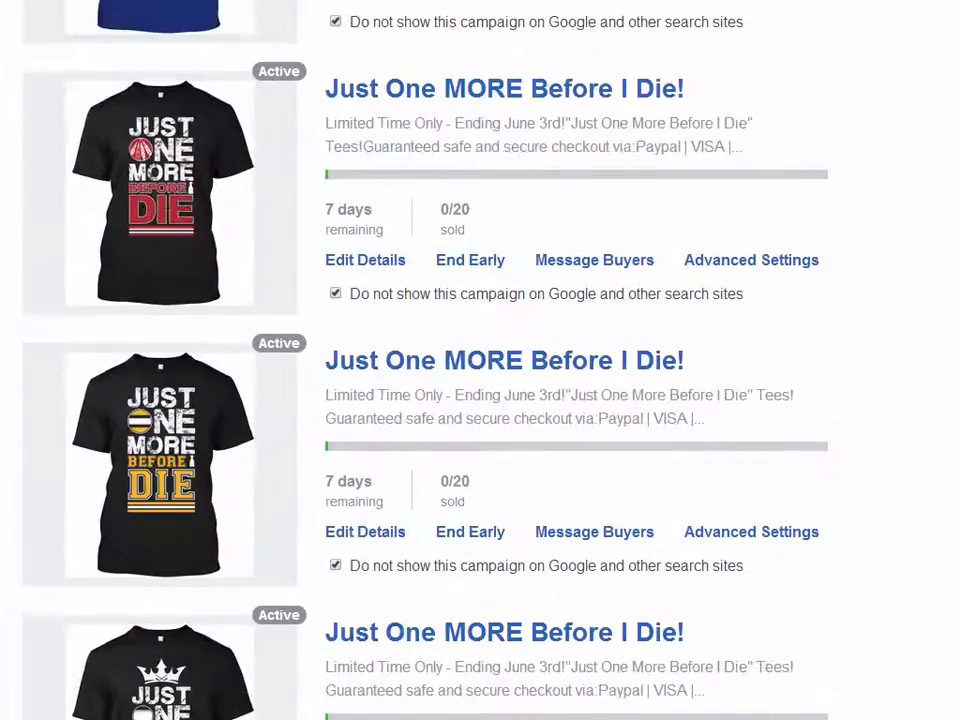
{"action": "scroll", "coordinate": [921, 396], "scroll_direction": "up", "scroll_amount": 7}
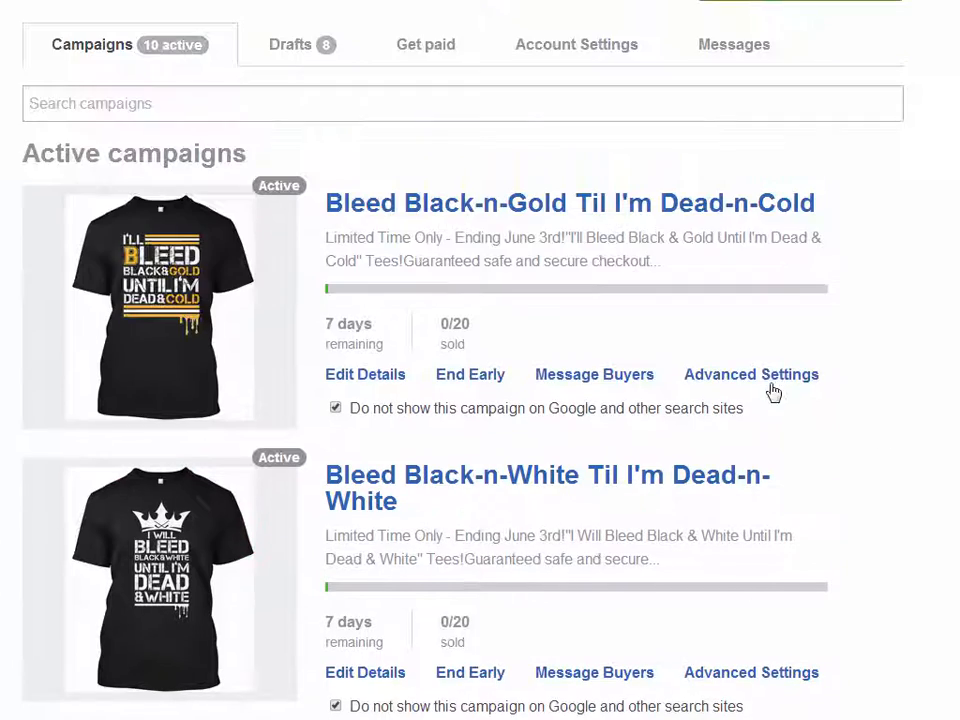
- View the Facebook conversion pixel settings specific to the "Bleed Black-n-Gold Til I'm Dead-n-Cold" campaign
{"action": "left_click", "coordinate": [769, 386]}
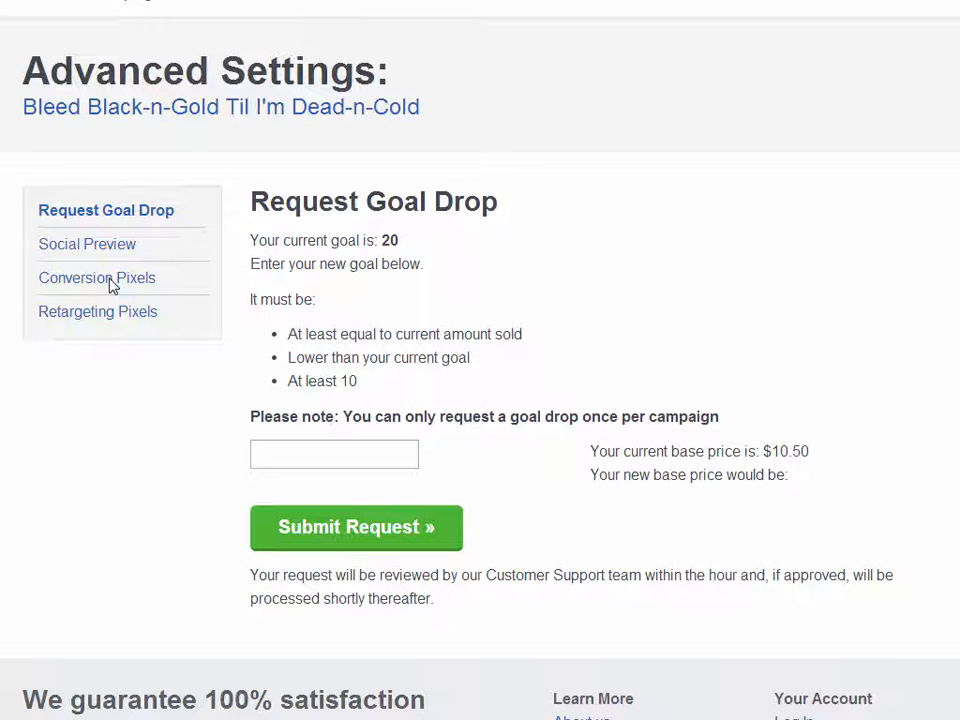
{"action": "left_click", "coordinate": [44, 284]}
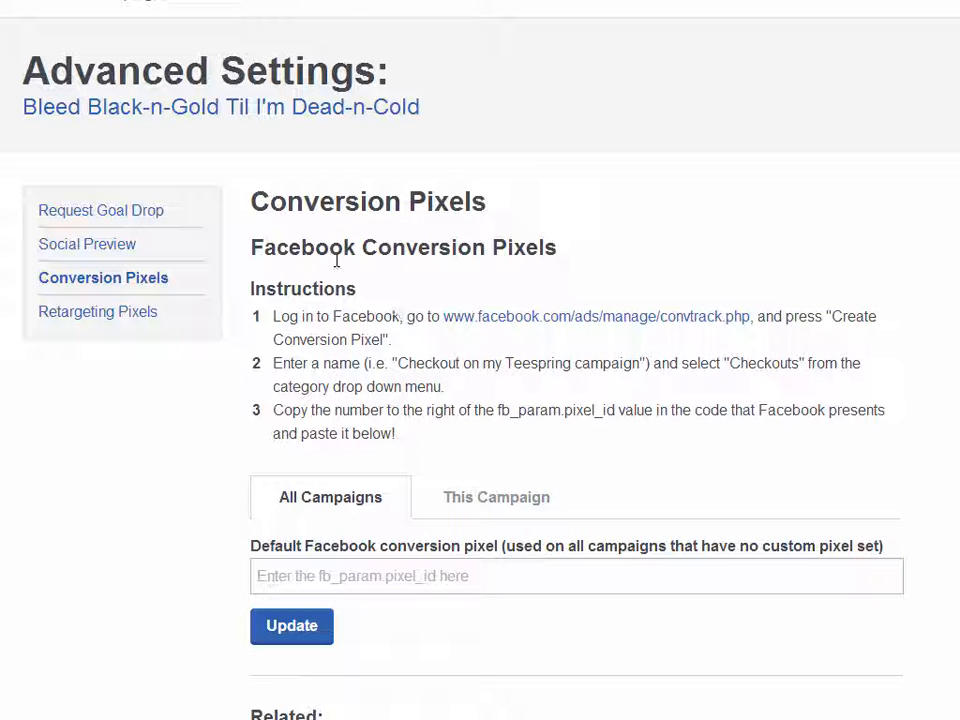
{"action": "scroll", "coordinate": [957, 408], "scroll_direction": "down", "scroll_amount": 1}
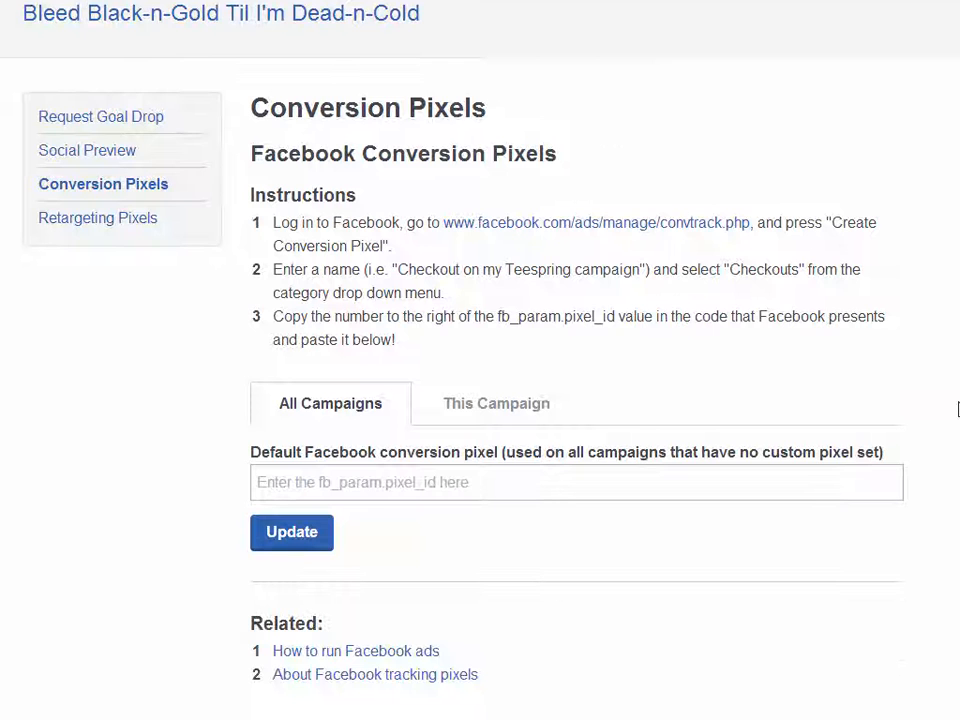
{"action": "left_click", "coordinate": [515, 410]}
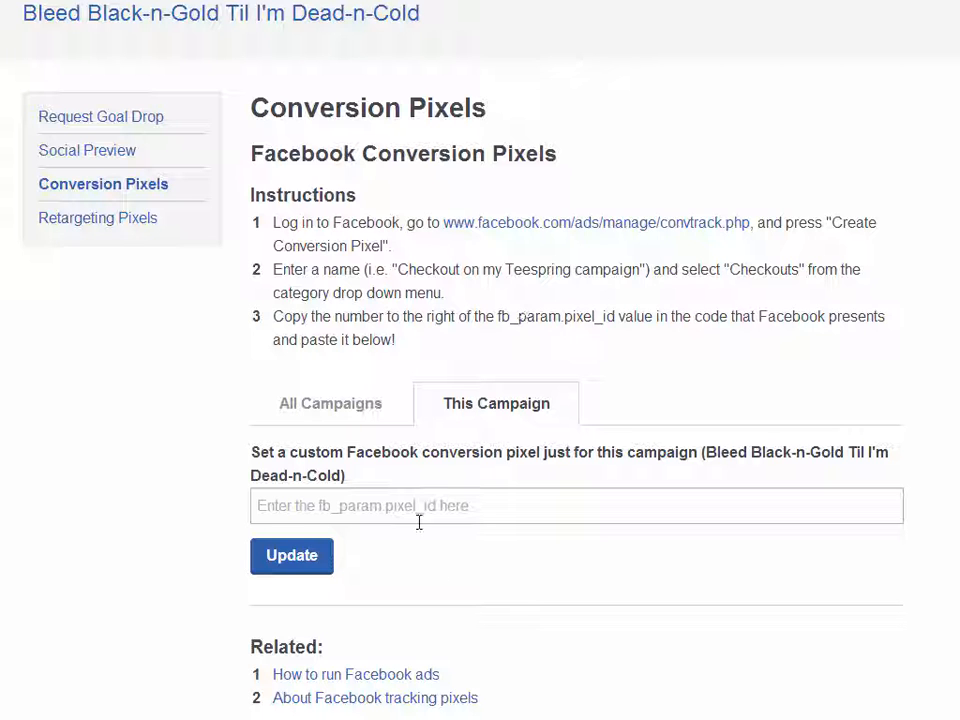
- Examine the same campaign's retargeting pixel settings and select the Facebook Website Custom Audience ID
{"action": "left_click", "coordinate": [126, 218]}
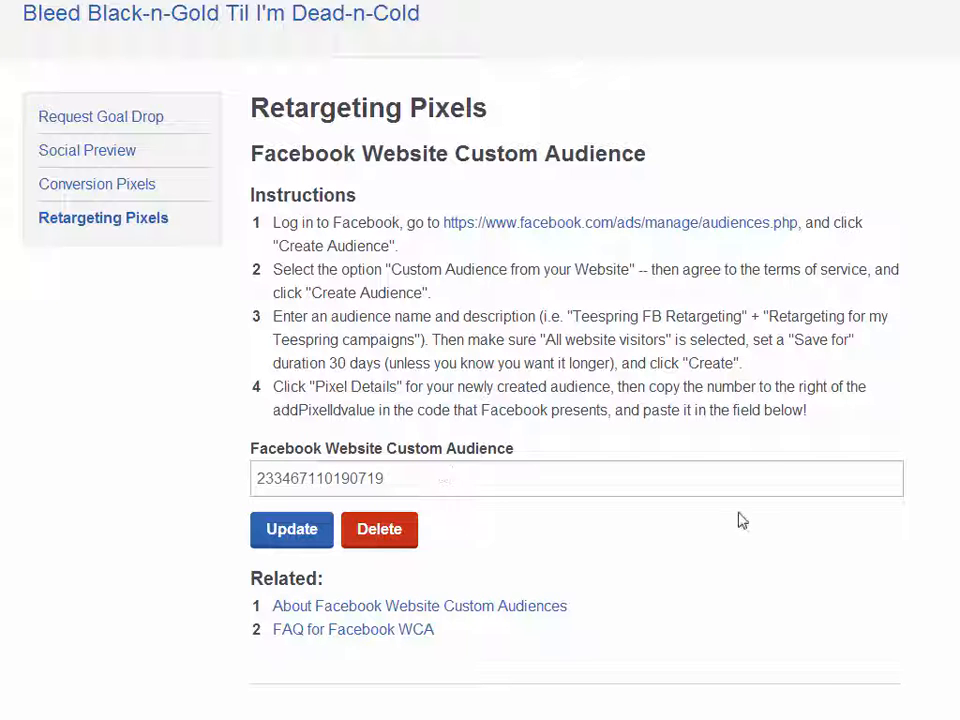
{"action": "scroll", "coordinate": [953, 574], "scroll_direction": "down", "scroll_amount": 2}
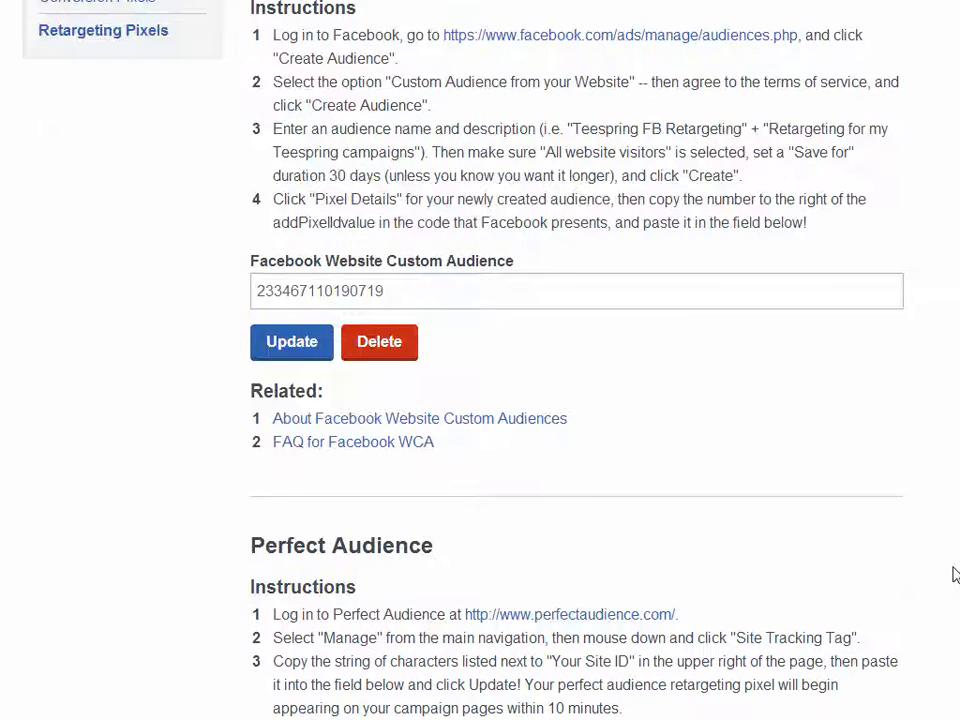
{"action": "scroll", "coordinate": [953, 574], "scroll_direction": "up", "scroll_amount": 2}
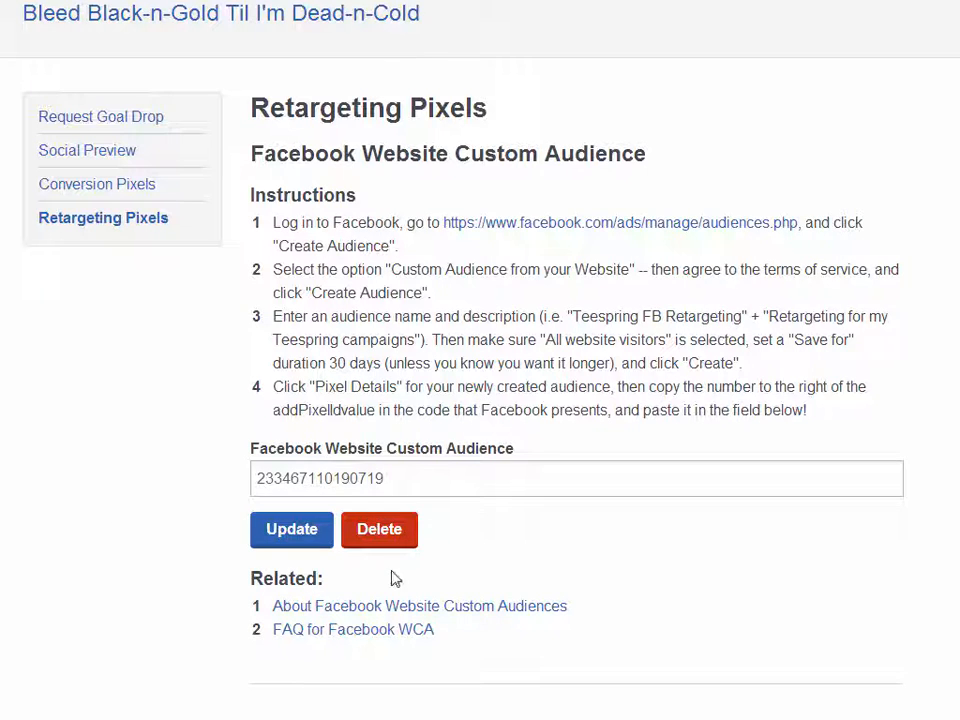
{"action": "scroll", "coordinate": [876, 568], "scroll_direction": "down", "scroll_amount": 2}
{"action": "scroll", "coordinate": [945, 566], "scroll_direction": "up", "scroll_amount": 1}
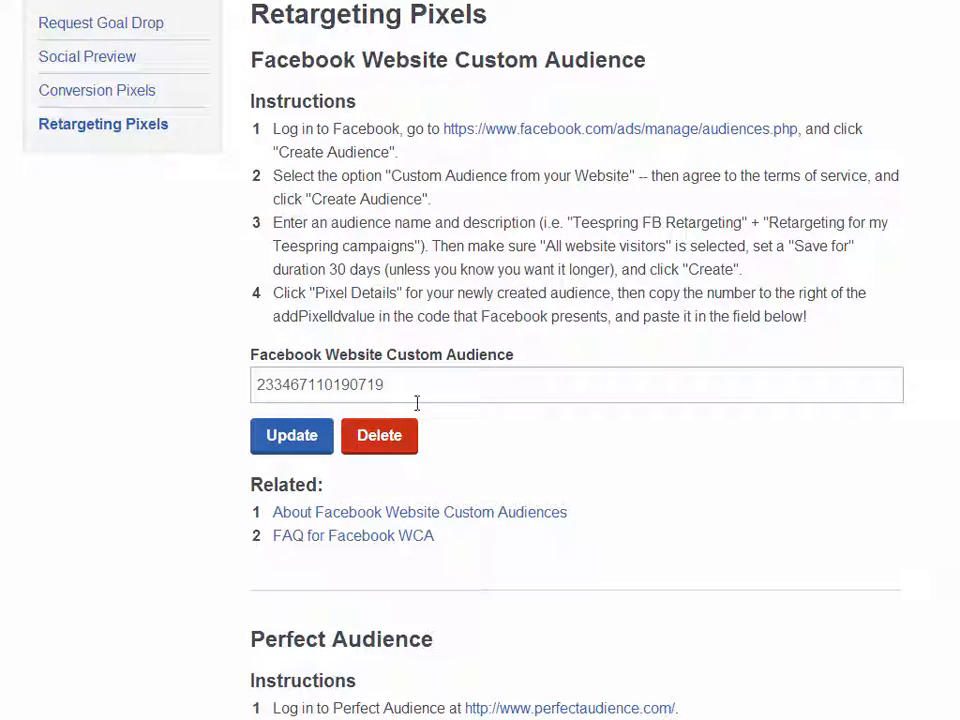
{"action": "scroll", "coordinate": [565, 372], "scroll_direction": "up", "scroll_amount": 1}
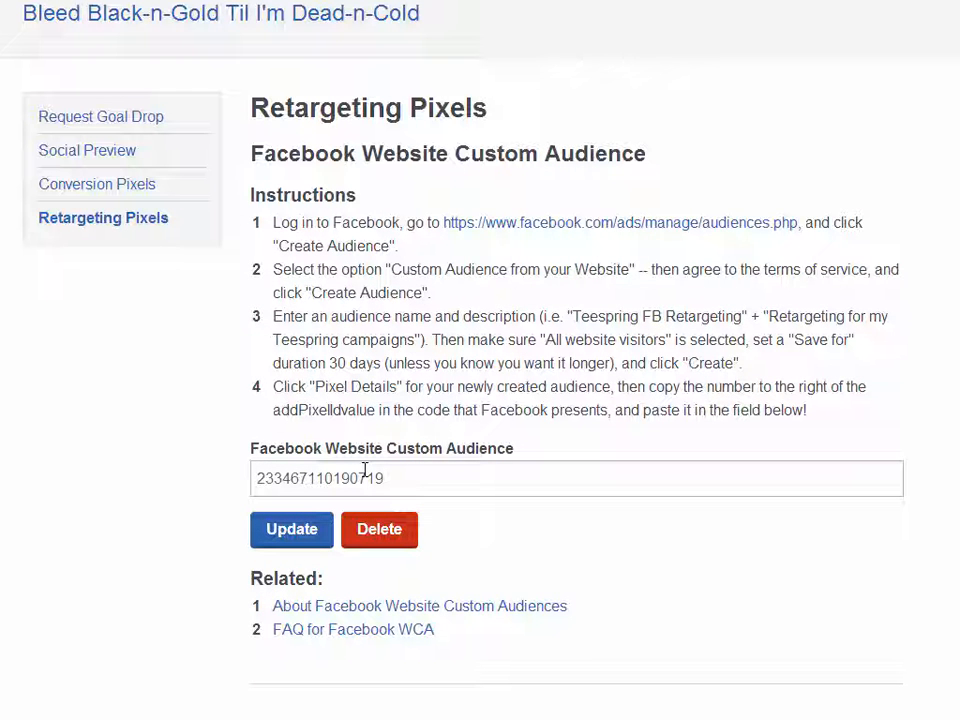
{"action": "scroll", "coordinate": [364, 467], "scroll_direction": "up", "scroll_amount": 1}
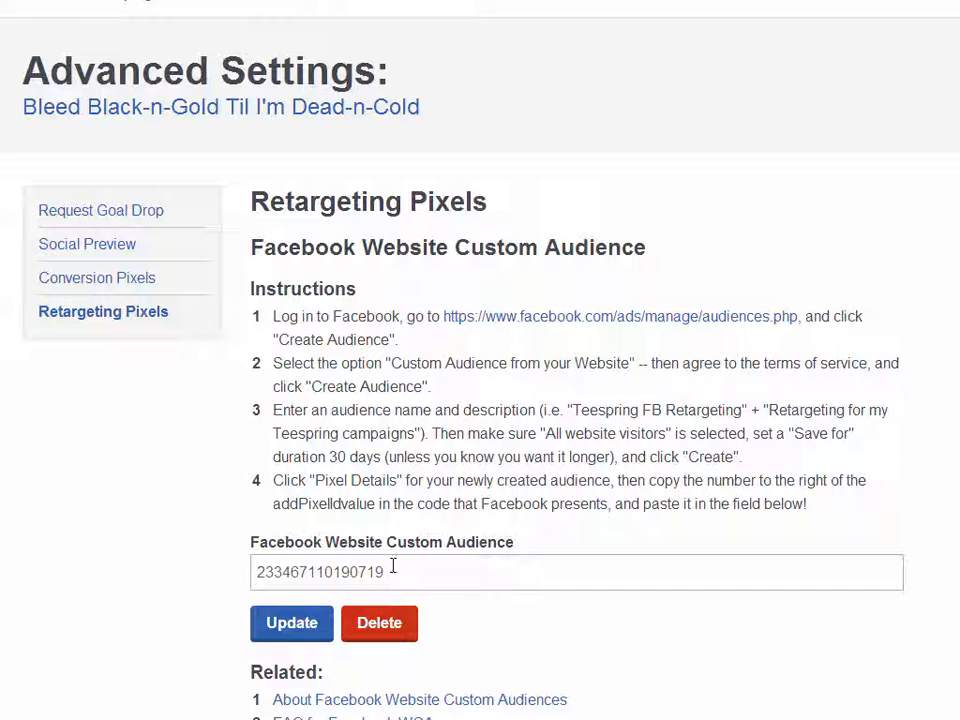
{"action": "left_click_drag", "start_coordinate": [401, 574], "coordinate": [238, 574]}
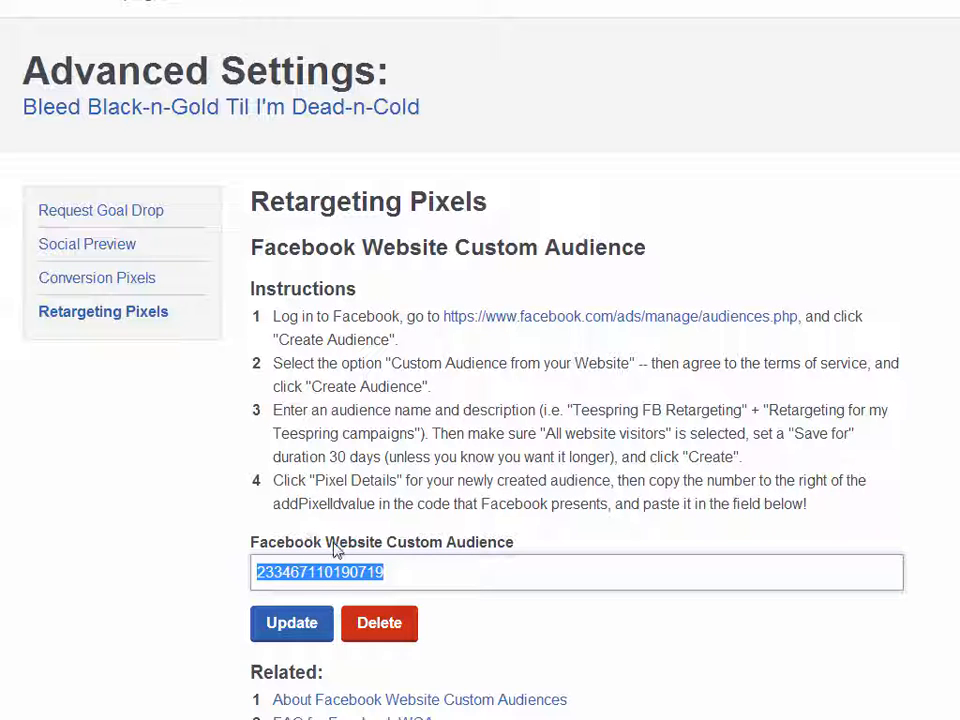
- Return to the dashboard and view the retargeting pixel settings of the red "Bleed Blue-n-Red Til I'm Cold-n-Dead" campaign
{"action": "left_click", "coordinate": [757, 3]}
{"action": "left_click", "coordinate": [765, 3]}
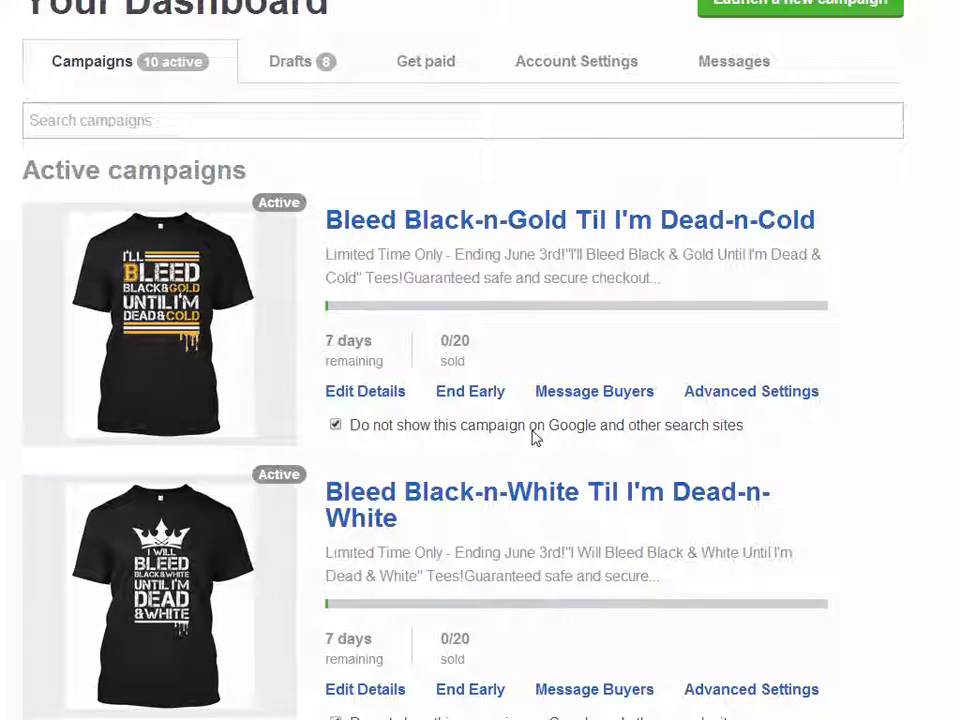
{"action": "scroll", "coordinate": [531, 437], "scroll_direction": "down", "scroll_amount": 5}
{"action": "scroll", "coordinate": [558, 505], "scroll_direction": "down", "scroll_amount": 2}
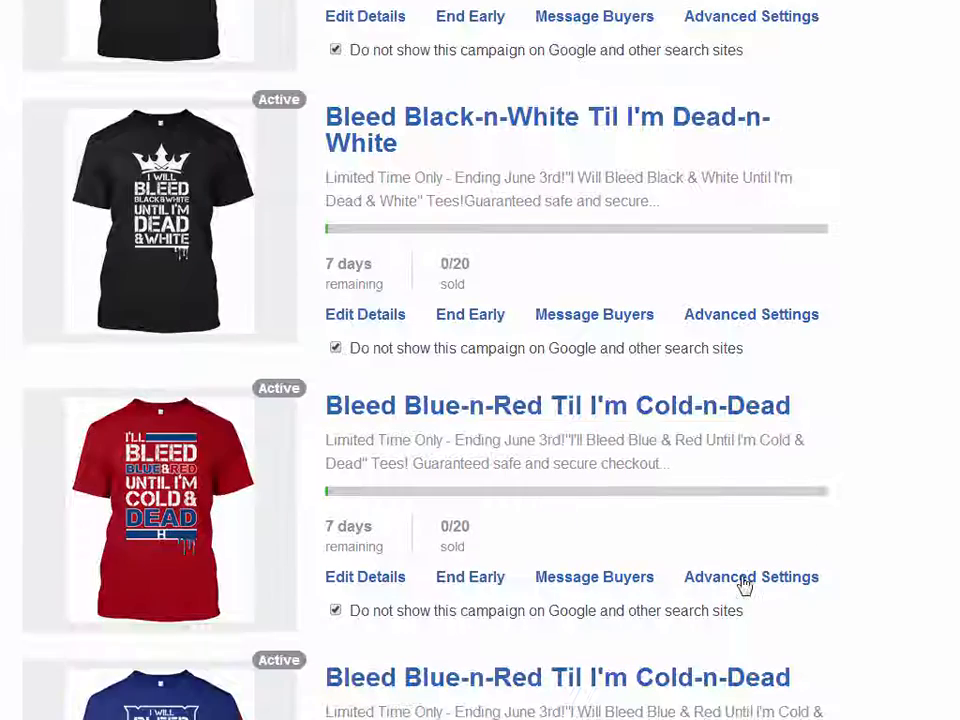
{"action": "left_click", "coordinate": [748, 577]}
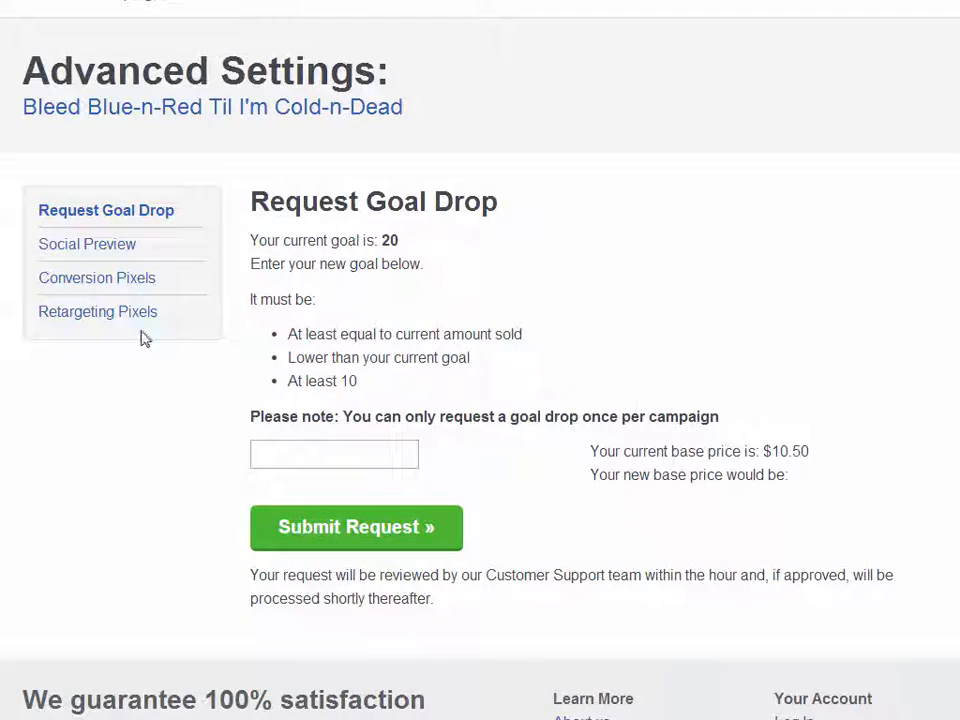
{"action": "left_click", "coordinate": [95, 313]}
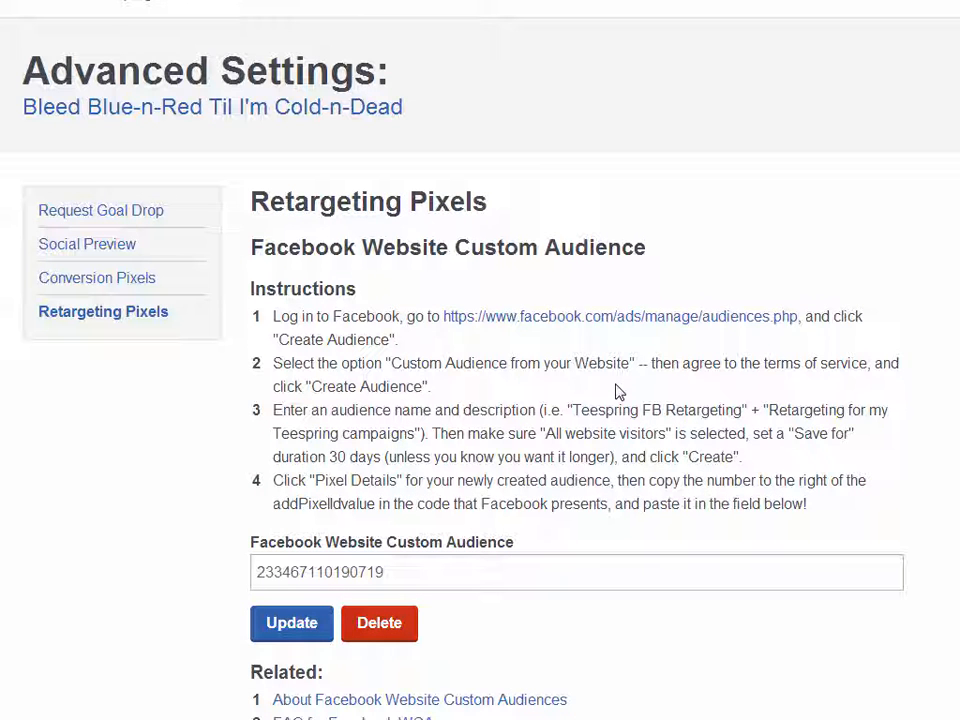
- Clear the Facebook Website Custom Audience ID from the campaign's retargeting pixel settings and review the setup instructions
{"action": "scroll", "coordinate": [630, 400], "scroll_direction": "down", "scroll_amount": 1}
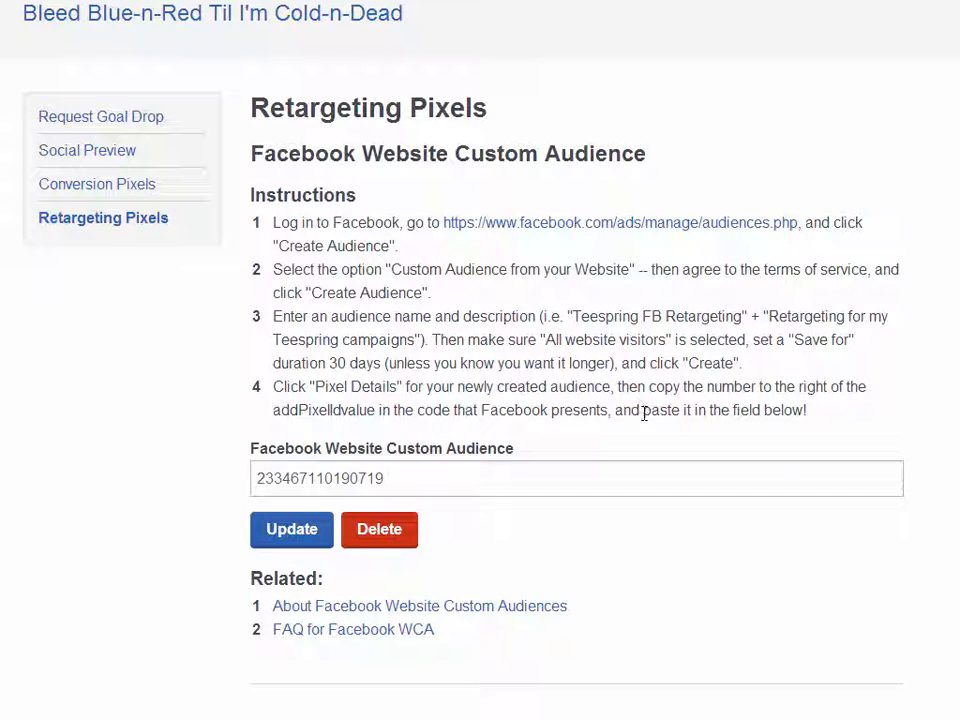
{"action": "scroll", "coordinate": [644, 413], "scroll_direction": "down", "scroll_amount": 1}
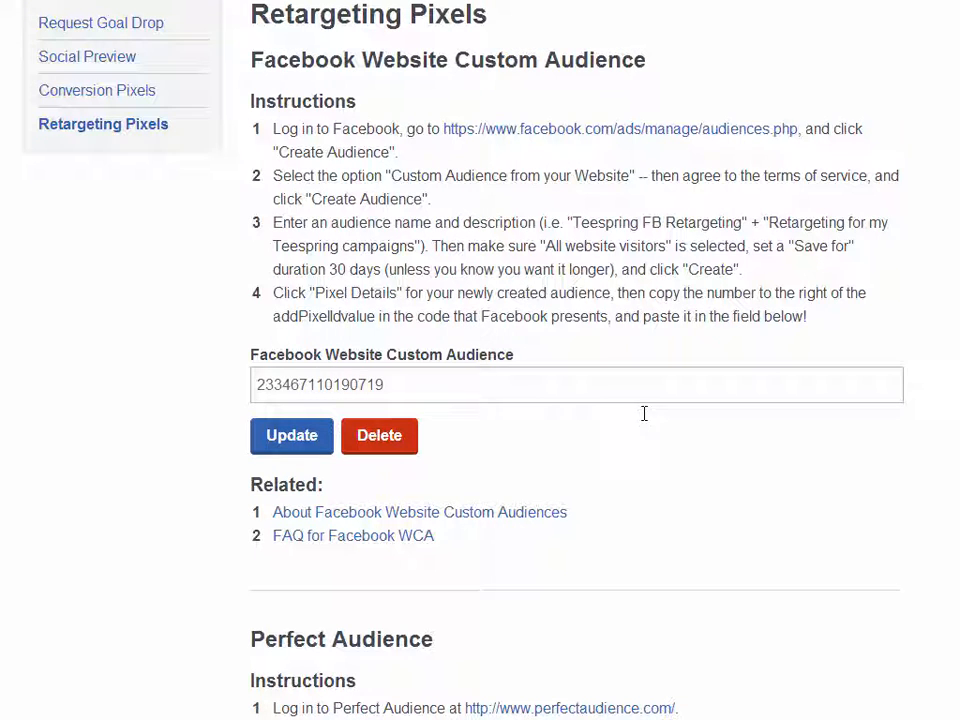
{"action": "double_click", "coordinate": [360, 392]}
{"action": "key", "text": "BackSpace"}
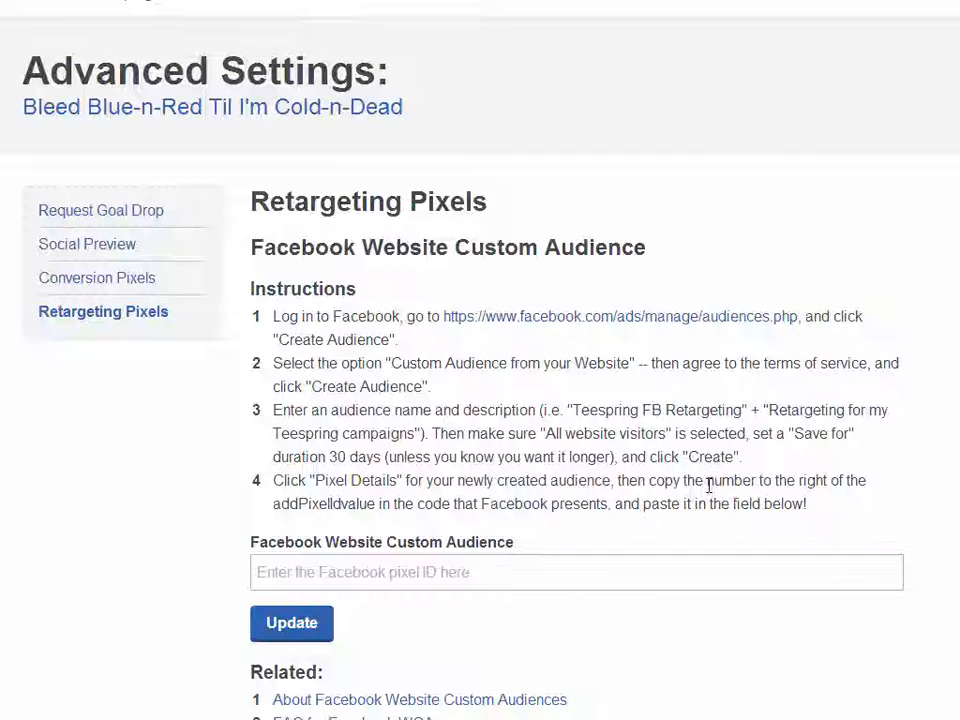
{"action": "scroll", "coordinate": [381, 549], "scroll_direction": "down", "scroll_amount": 1}
{"action": "scroll", "coordinate": [685, 536], "scroll_direction": "up", "scroll_amount": 1}
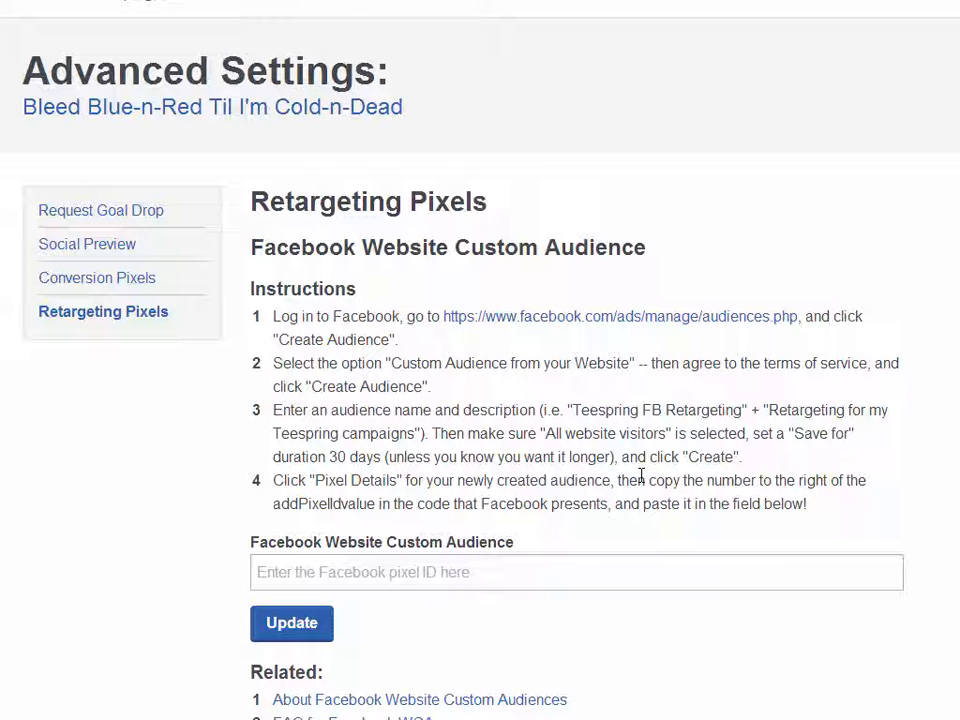
{"action": "scroll", "coordinate": [754, 425], "scroll_direction": "down", "scroll_amount": 1}
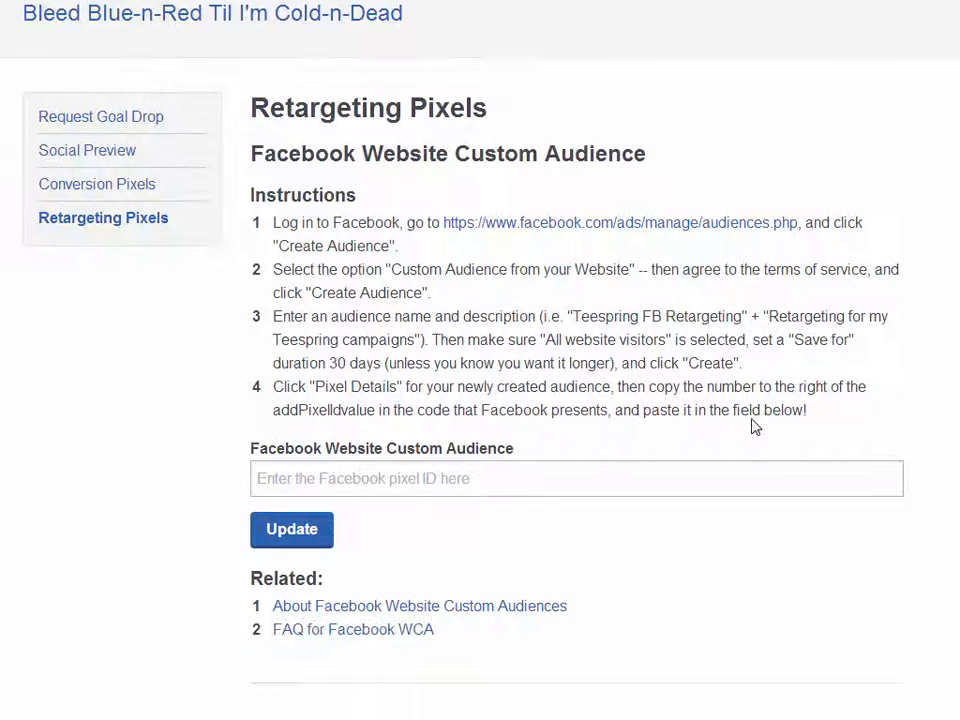
{"action": "scroll", "coordinate": [754, 426], "scroll_direction": "down", "scroll_amount": 1}
{"action": "scroll", "coordinate": [835, 487], "scroll_direction": "up", "scroll_amount": 2}
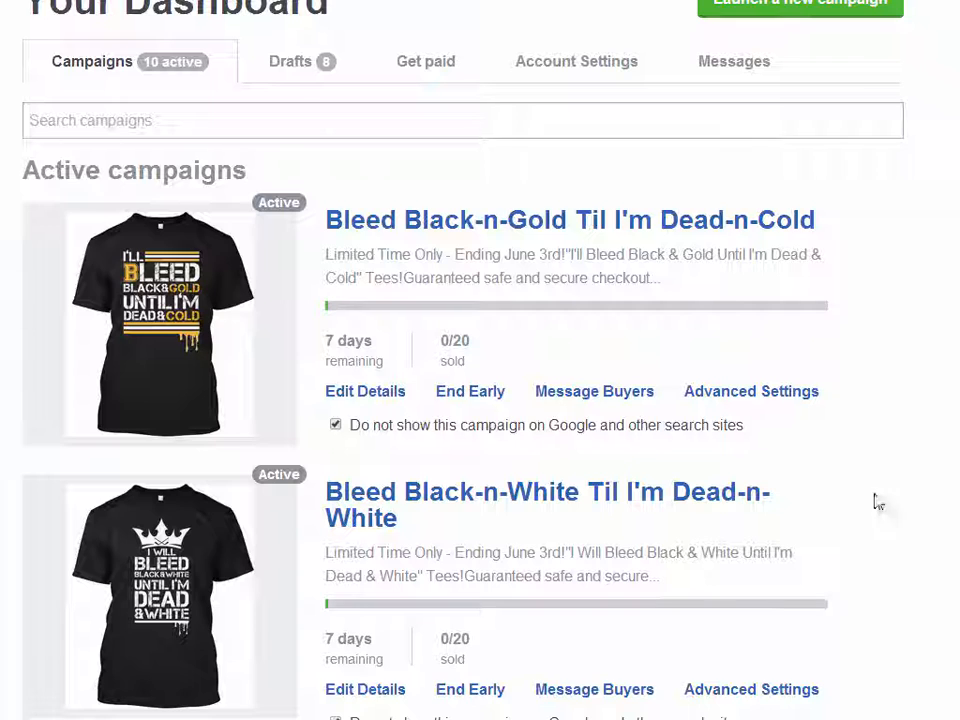
- Look through the dashboard's active campaigns, from the "Bleed" shirts down to the "Just One MORE Before I Die!" shirts
{"action": "scroll", "coordinate": [876, 499], "scroll_direction": "down", "scroll_amount": 2}
{"action": "scroll", "coordinate": [902, 474], "scroll_direction": "up", "scroll_amount": 2}
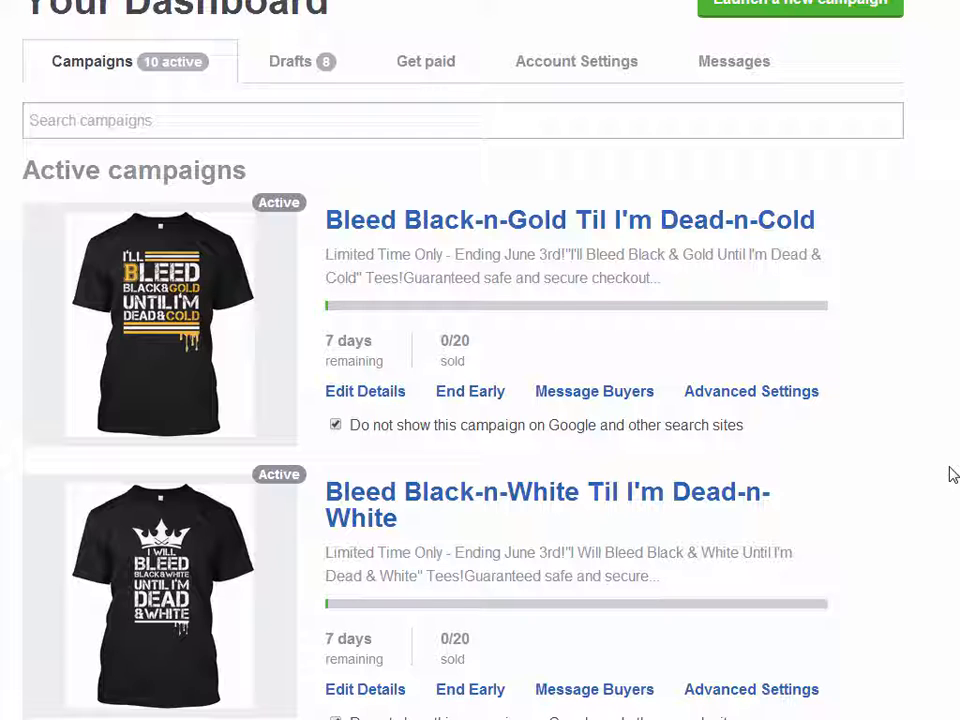
{"action": "scroll", "coordinate": [952, 474], "scroll_direction": "down", "scroll_amount": 6}
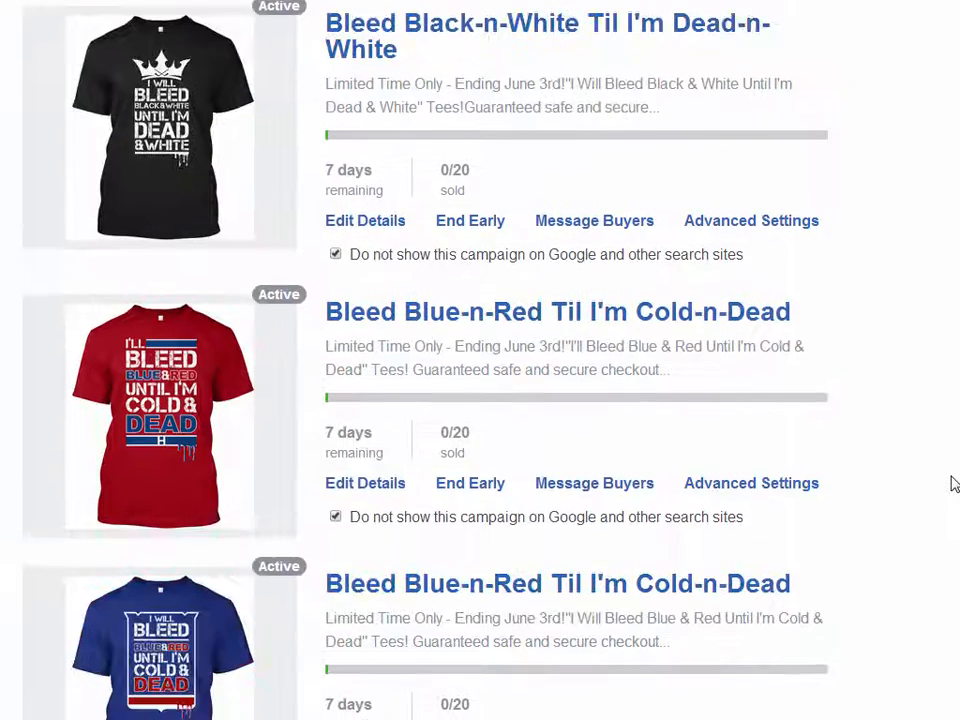
{"action": "scroll", "coordinate": [952, 484], "scroll_direction": "down", "scroll_amount": 7}
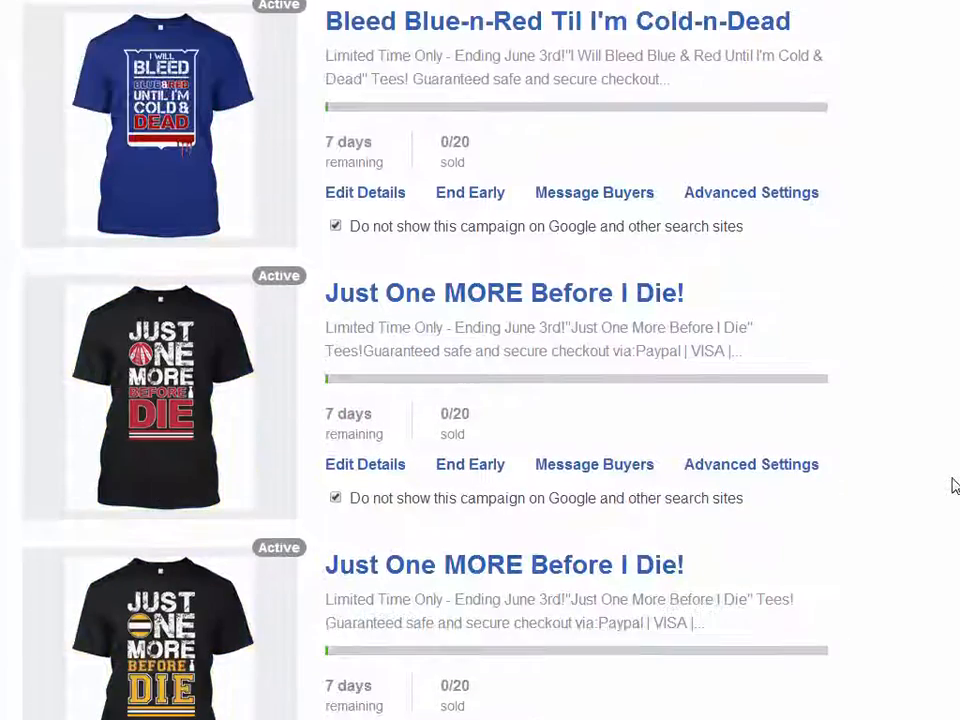
{"action": "scroll", "coordinate": [952, 487], "scroll_direction": "down", "scroll_amount": 4}
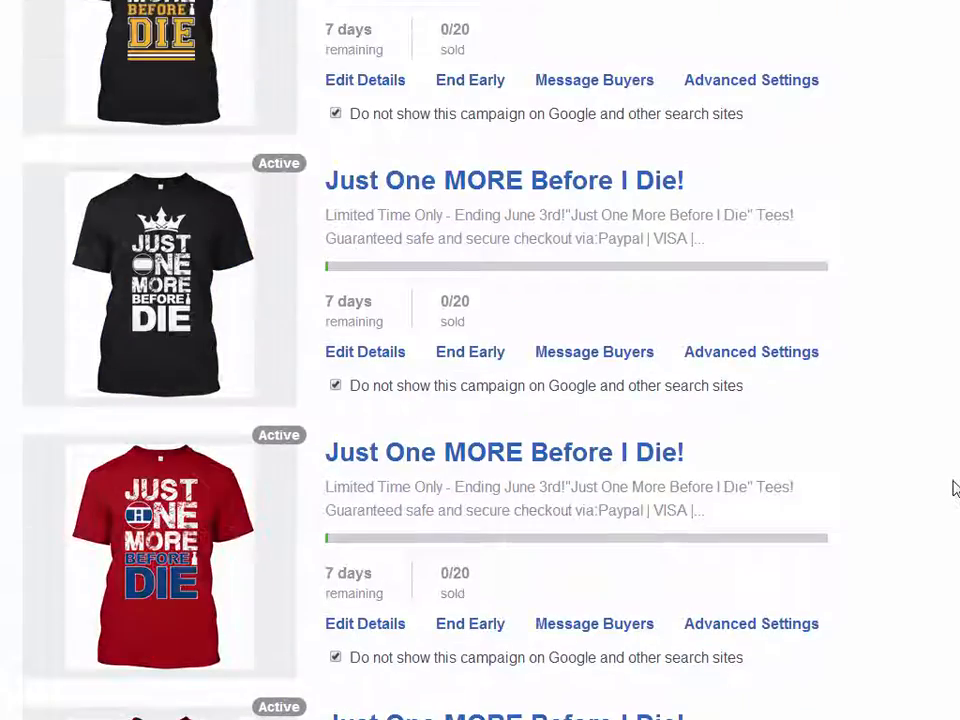